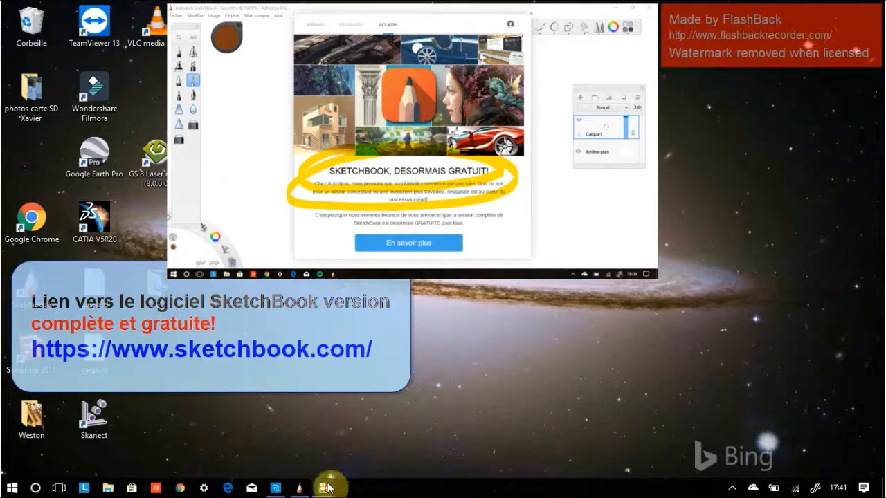
Switch to Autodesk SketchBook and examine the blank canvas at different zoom levels and rotation angles.
left_click(302, 484)
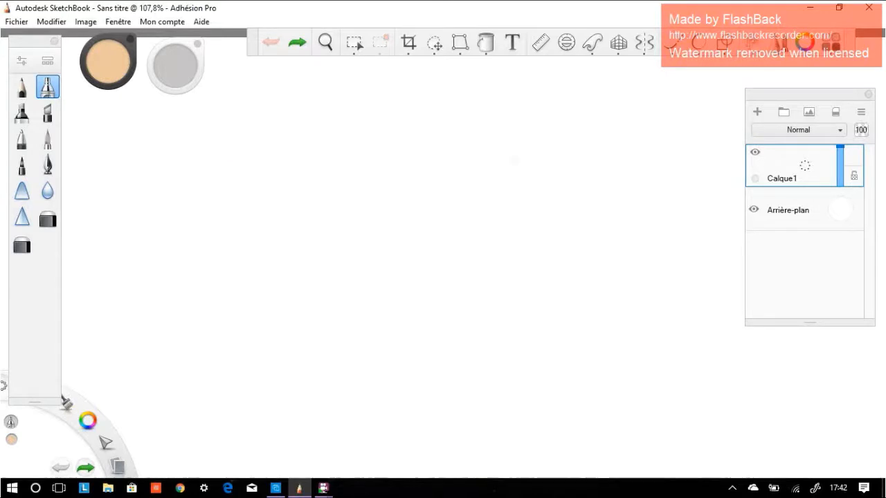
scroll(443, 263, "down", 5)
scroll(443, 263, "up", 5)
scroll(443, 263, "down", 5)
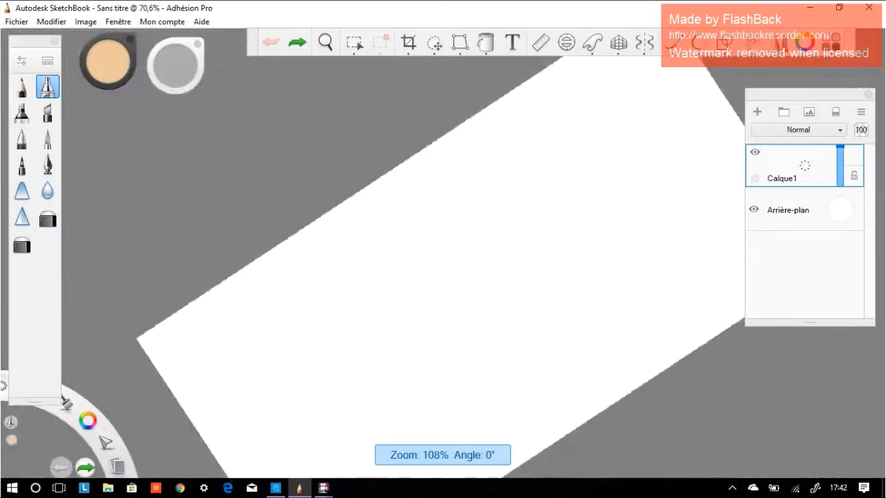
scroll(443, 263, "up", 4)
scroll(443, 263, "down", 3)
scroll(443, 263, "up", 4)
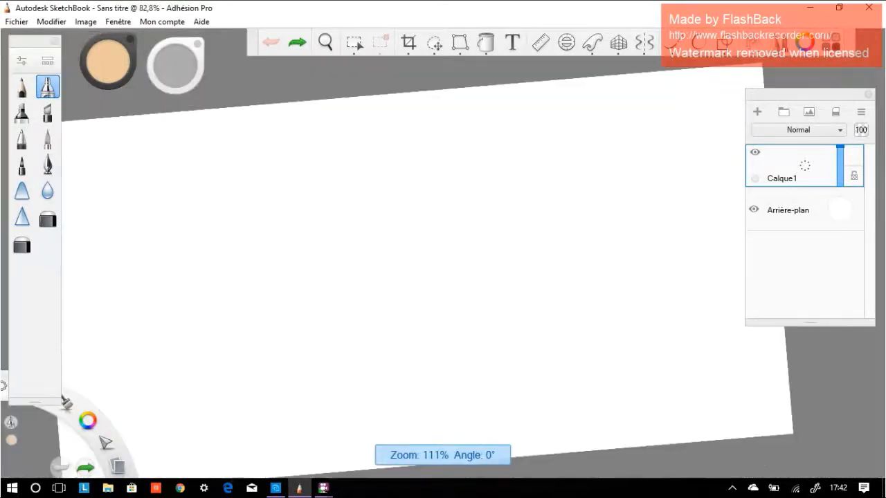
scroll(442, 263, "down", 4)
scroll(442, 262, "up", 5)
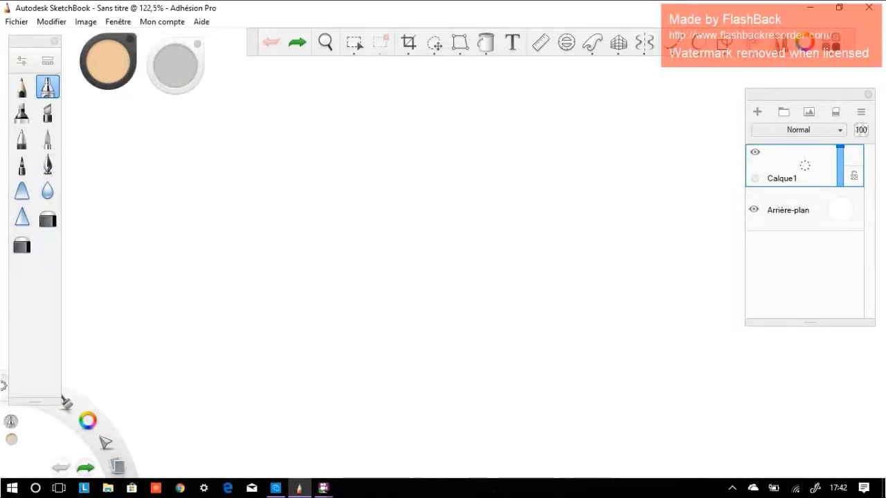
Resize the drawing area to 100 cm wide and 50 cm high.
left_click(88, 24)
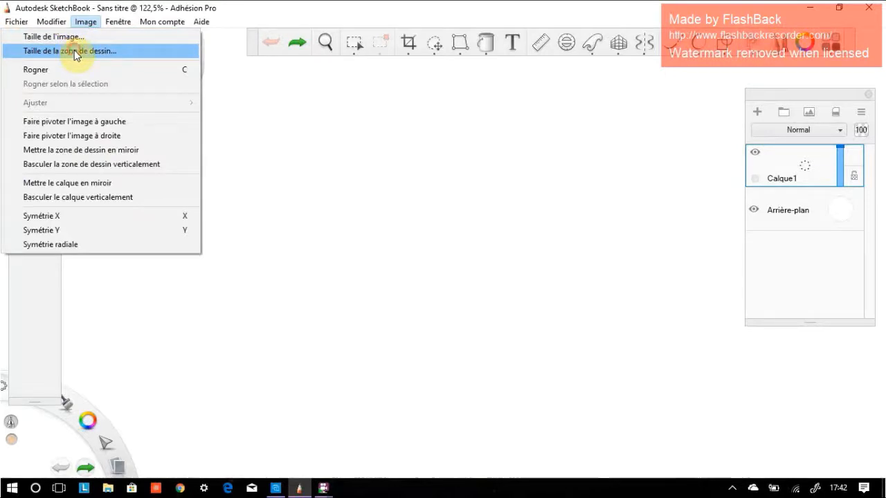
left_click(75, 52)
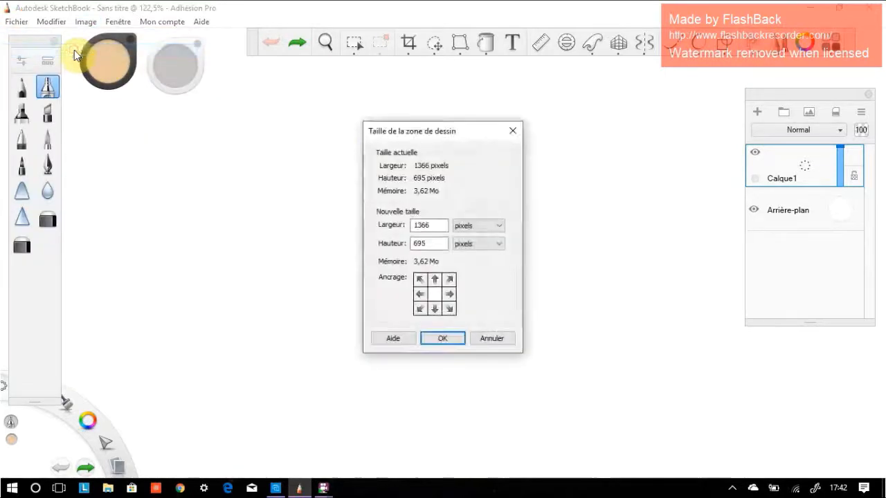
left_click(502, 224)
left_click(476, 258)
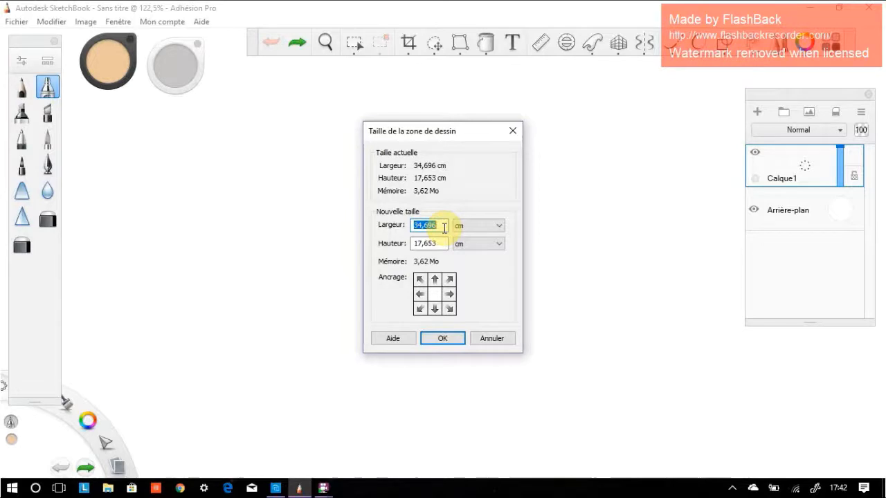
key("Caps_Lock")
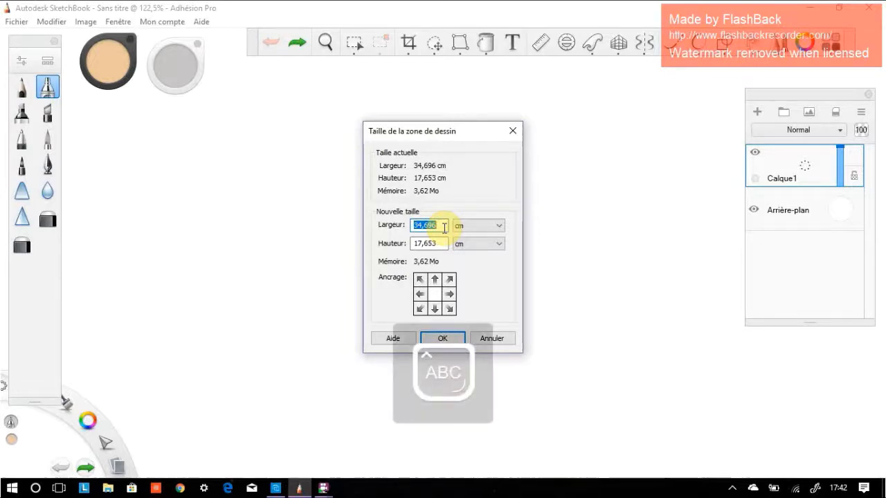
type("100")
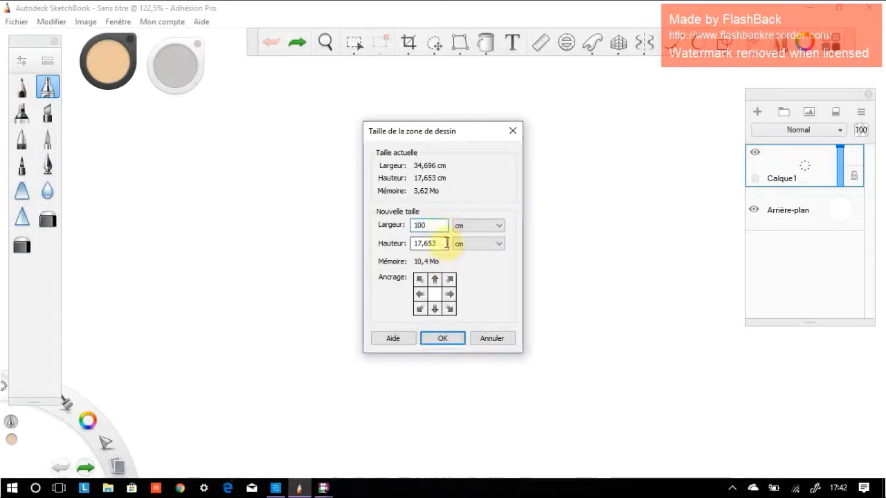
left_click_drag(447, 243, 362, 245)
type("50")
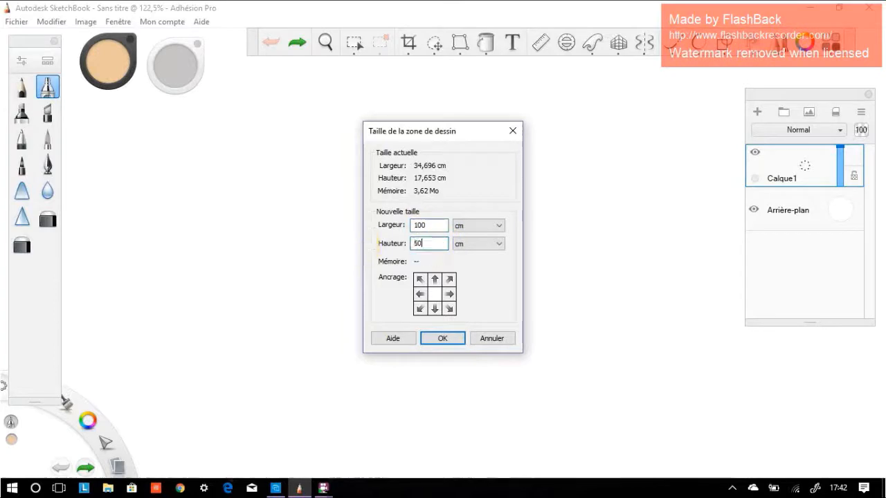
left_click(445, 337)
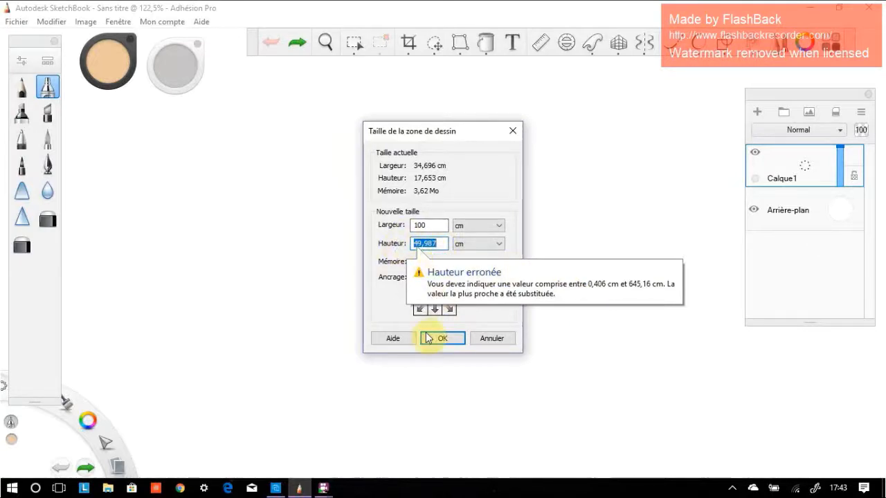
left_click(450, 339)
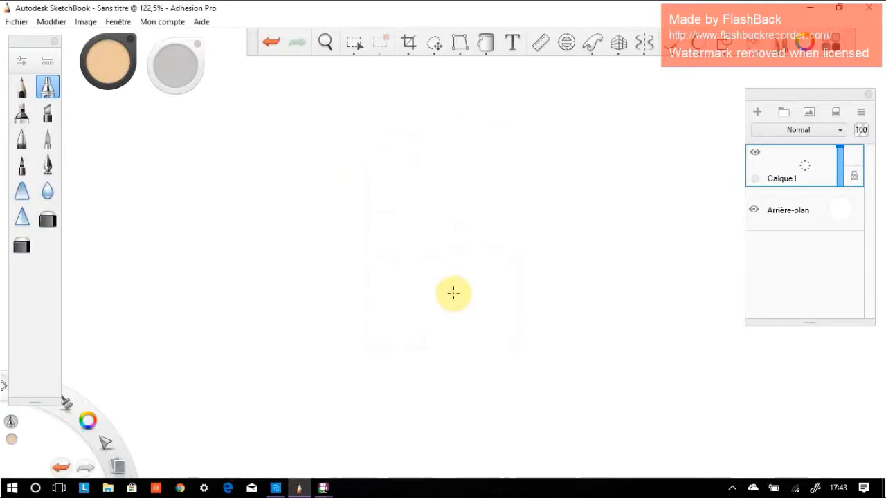
Choose the Pencil brush and shift the brush palette slightly away from the window edge.
scroll(453, 294, "down", 10)
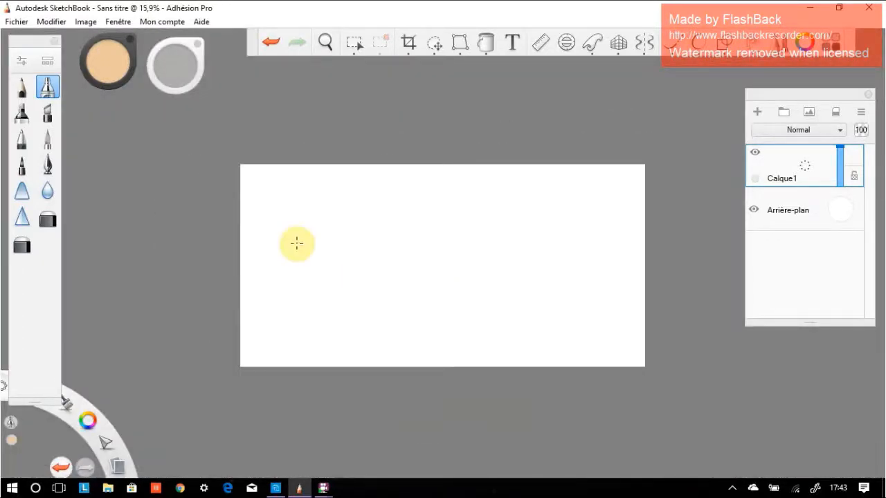
left_click(21, 87)
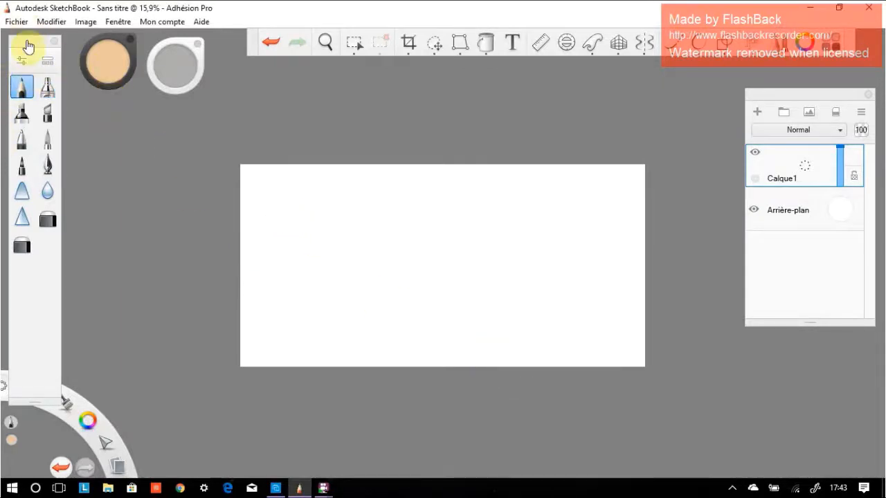
mouse_move(41, 61)
left_mouse_down()
mouse_move(69, 76)
mouse_move(293, 113)
mouse_move(12, 30)
mouse_move(34, 55)
left_mouse_up()
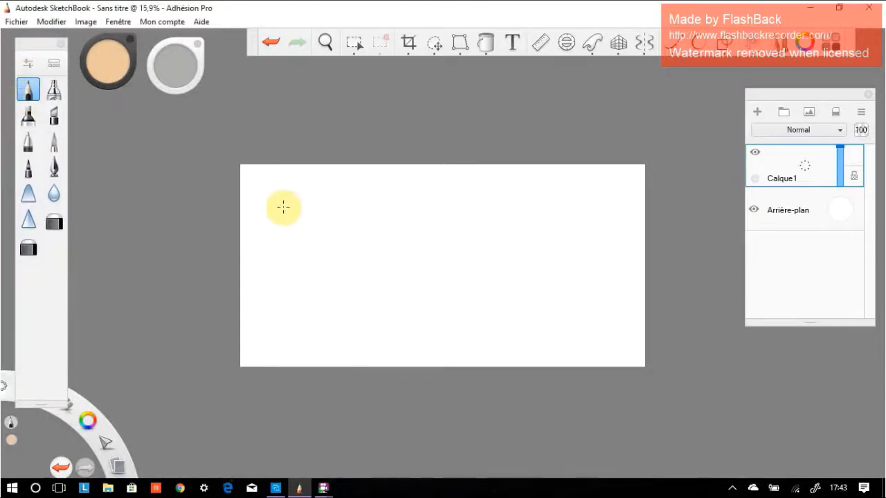
Draw a few trial pencil strokes across the canvas, undo and redo them, and finally undo them again.
mouse_move(293, 207)
left_mouse_down()
mouse_move(498, 259)
mouse_move(548, 306)
mouse_move(295, 277)
mouse_move(618, 240)
mouse_move(406, 240)
left_mouse_up()
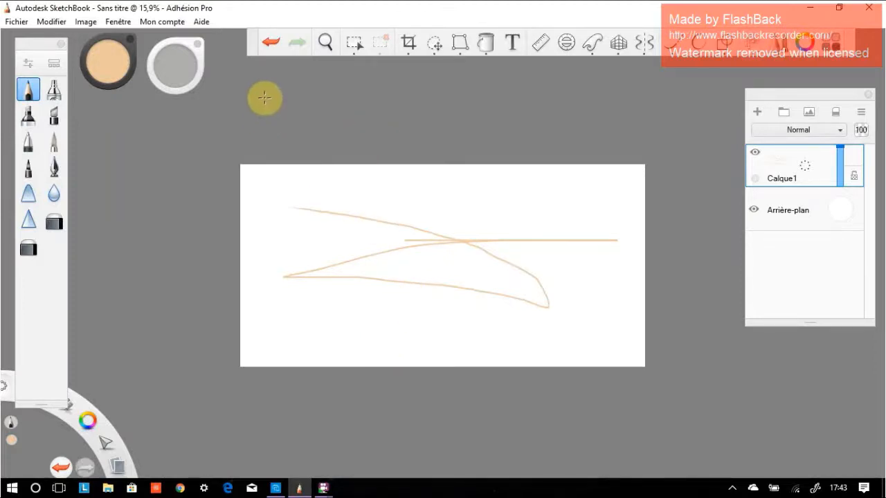
left_click(268, 44)
left_click(294, 42)
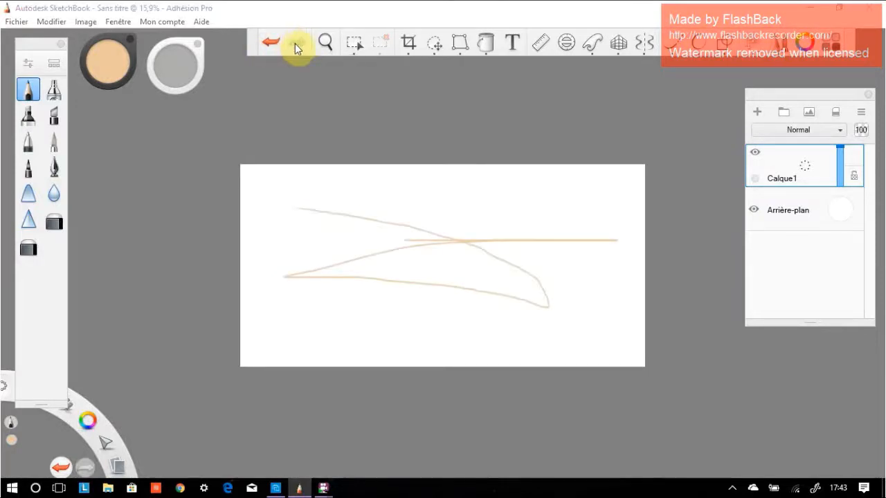
left_click(270, 43)
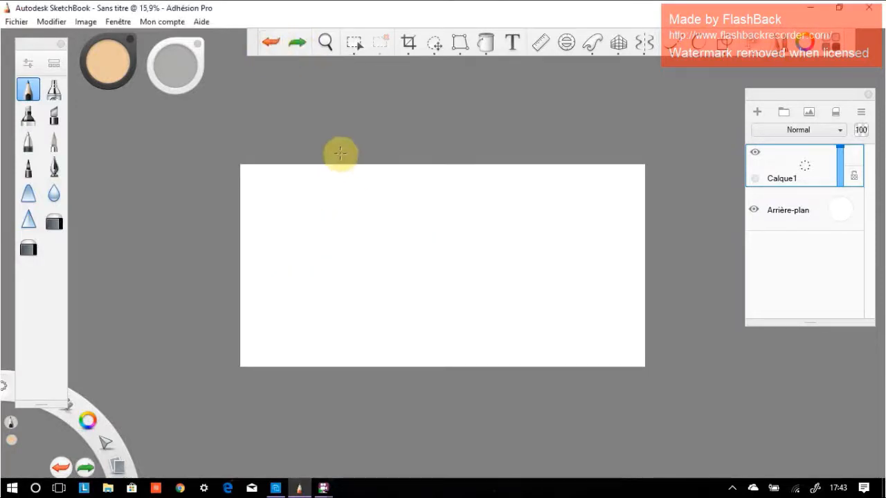
Reposition the colour puck, the brush puck and the layer editor slightly.
mouse_move(121, 38)
left_mouse_down()
mouse_move(126, 118)
mouse_move(323, 110)
mouse_move(115, 75)
mouse_move(121, 45)
left_mouse_up()
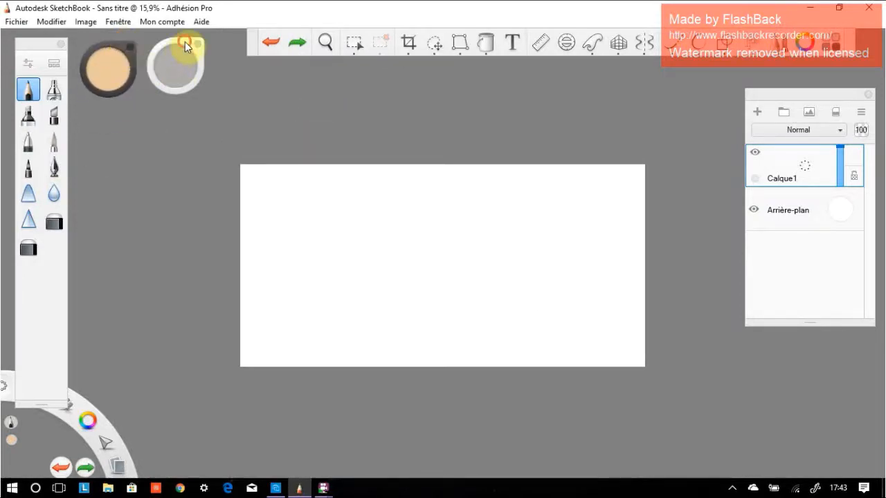
mouse_move(185, 42)
left_mouse_down()
mouse_move(494, 118)
mouse_move(191, 56)
mouse_move(190, 43)
mouse_move(196, 62)
mouse_move(190, 45)
left_mouse_up()
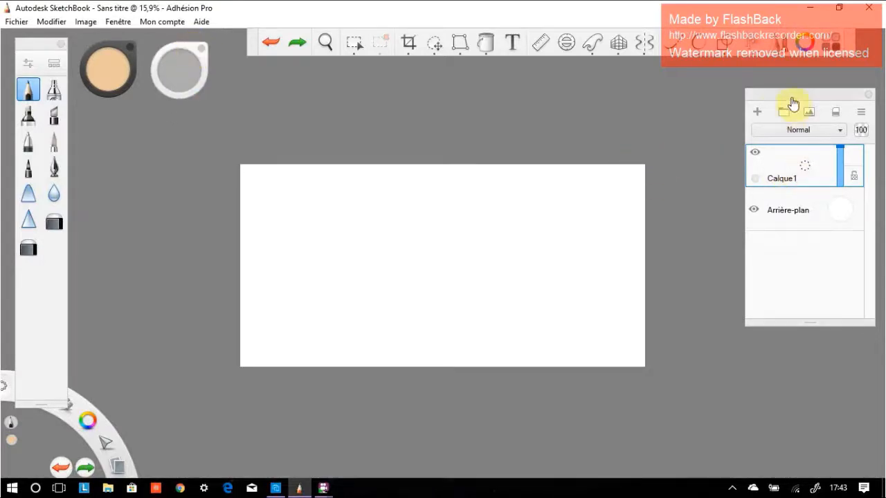
mouse_move(792, 97)
left_mouse_down()
mouse_move(699, 97)
mouse_move(785, 94)
mouse_move(777, 89)
left_mouse_up()
Try out the opacity adjustment on layer Calque1 and leave it at 100%.
left_click(771, 166)
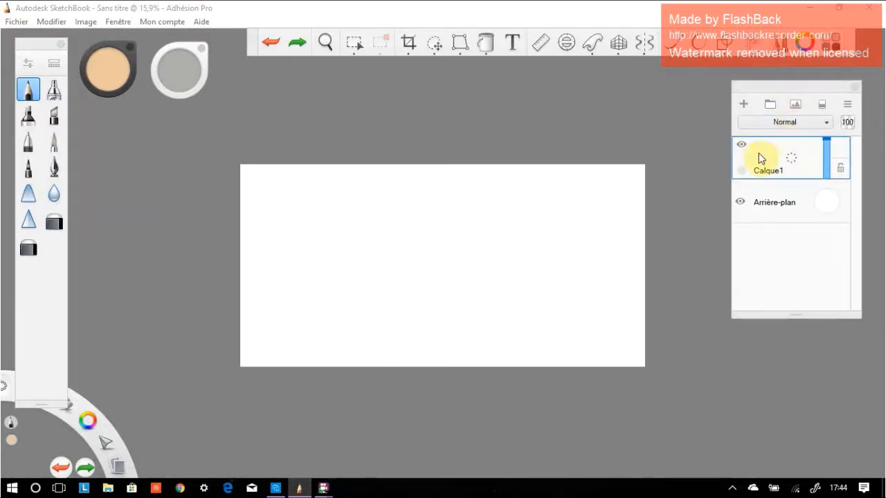
mouse_move(768, 162)
left_mouse_down()
mouse_move(771, 130)
mouse_move(796, 137)
mouse_move(772, 202)
mouse_move(775, 157)
left_mouse_up()
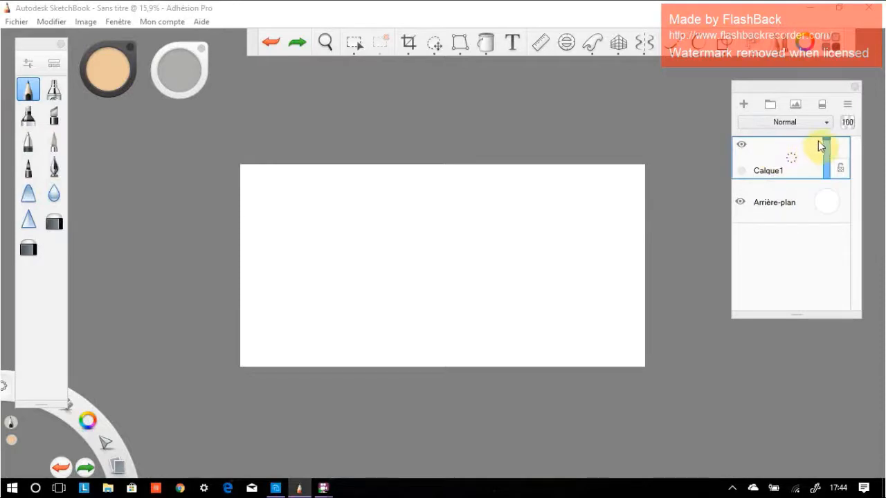
mouse_move(826, 143)
left_mouse_down()
mouse_move(828, 168)
mouse_move(827, 133)
left_mouse_up()
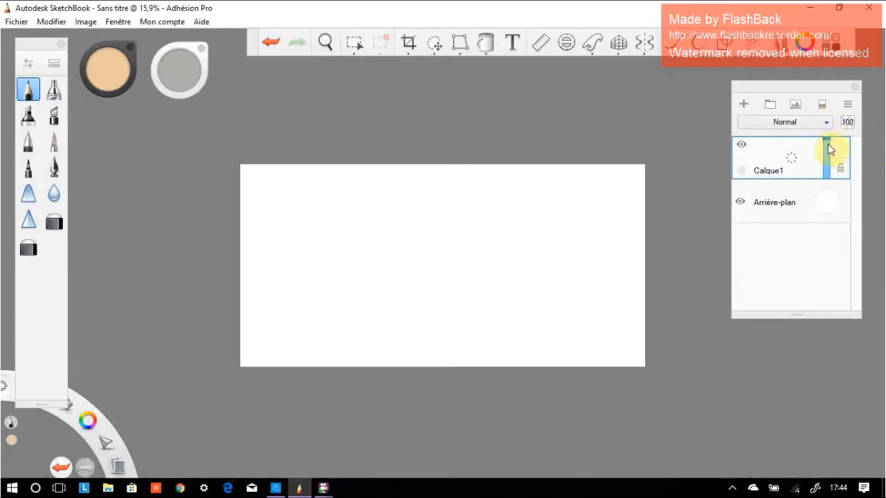
left_click(798, 141)
Set the Pencil brush's size to 10.2 in its brush properties.
mouse_move(38, 58)
left_mouse_down()
mouse_move(113, 95)
mouse_move(267, 97)
left_mouse_up()
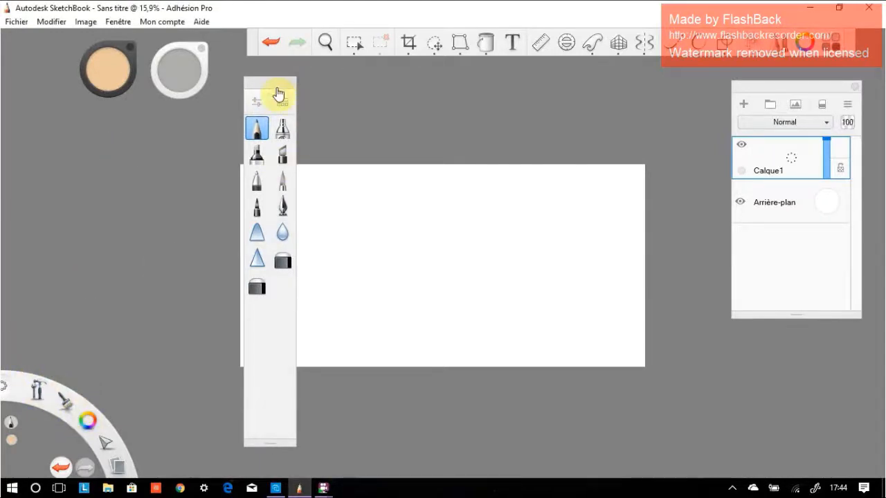
left_click_drag(277, 93, 43, 49)
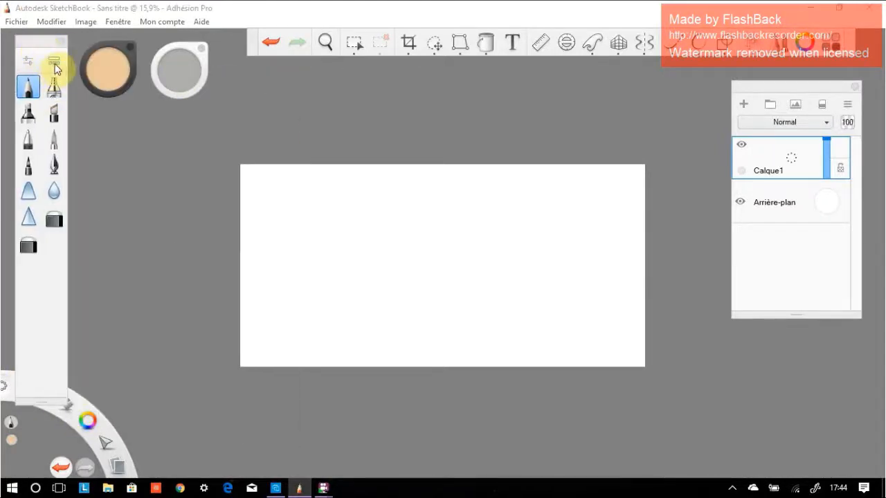
left_click(27, 64)
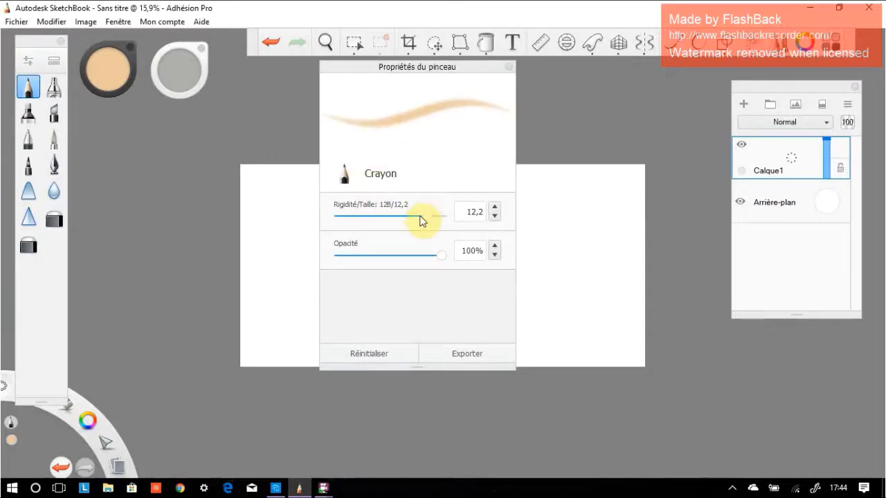
mouse_move(426, 220)
left_mouse_down()
mouse_move(353, 220)
mouse_move(474, 228)
mouse_move(395, 233)
mouse_move(413, 234)
mouse_move(419, 257)
mouse_move(340, 259)
mouse_move(470, 271)
left_mouse_up()
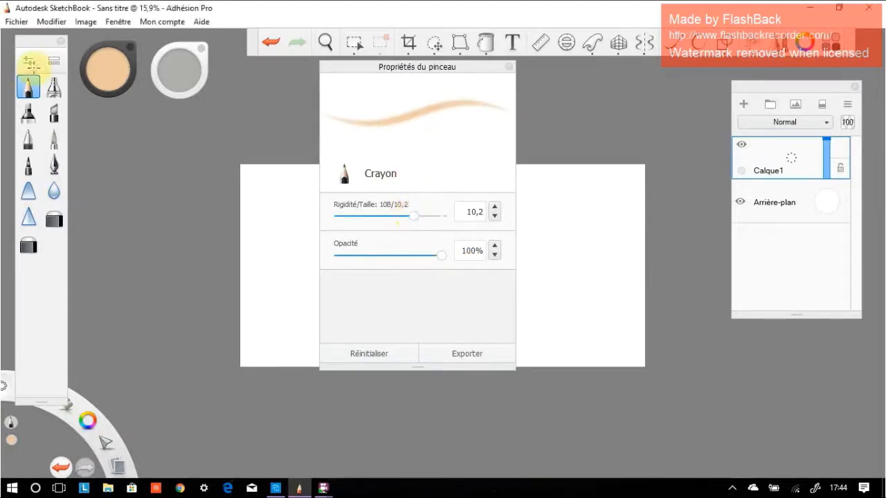
left_click(509, 66)
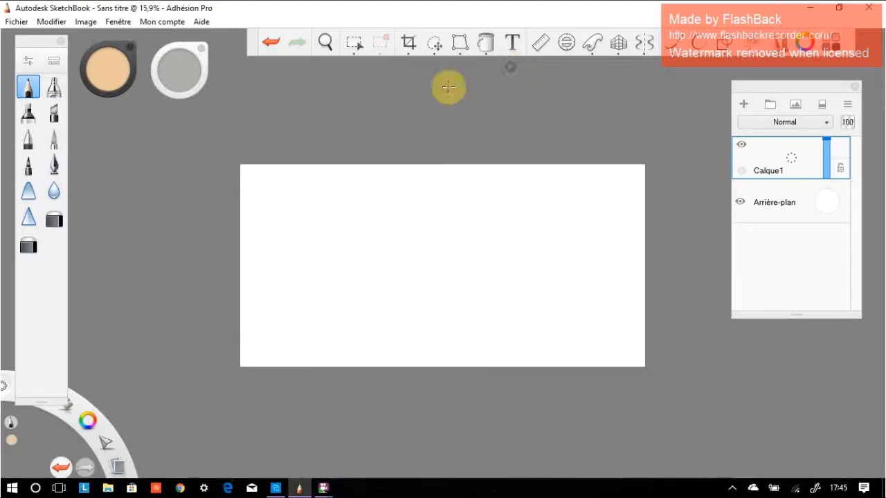
Try a purple hue on the colour puck's wheel and switch back to a light orange.
left_click(114, 68)
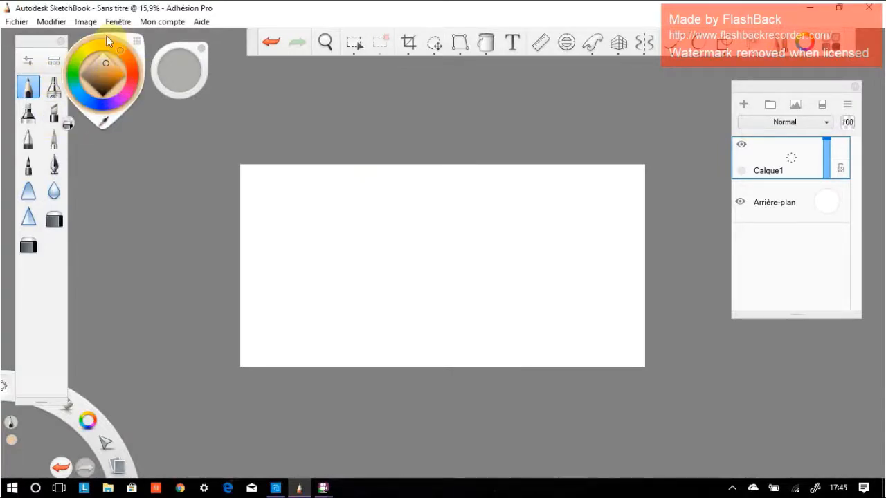
left_click(122, 100)
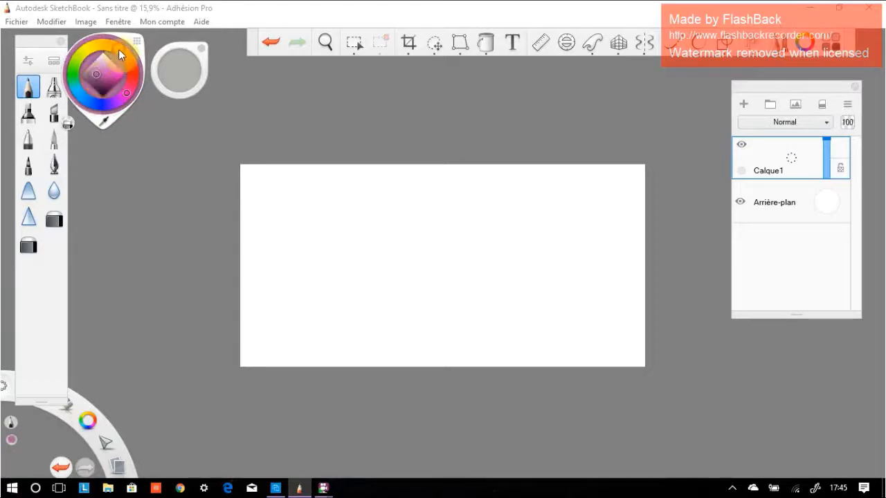
mouse_move(105, 73)
left_mouse_down()
mouse_move(98, 72)
mouse_move(113, 70)
mouse_move(104, 62)
left_mouse_up()
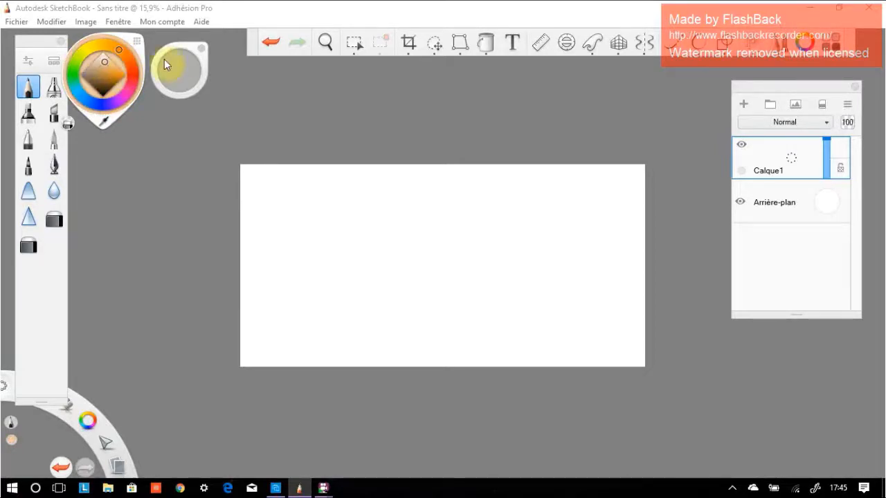
Sample the grey of the brush puck as the drawing colour and keep the Pencil as the active brush.
left_click(106, 123)
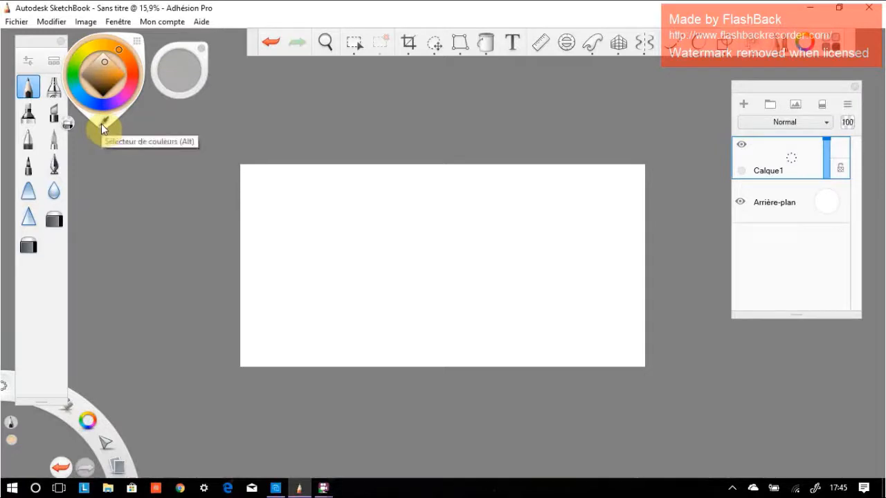
left_click(101, 123)
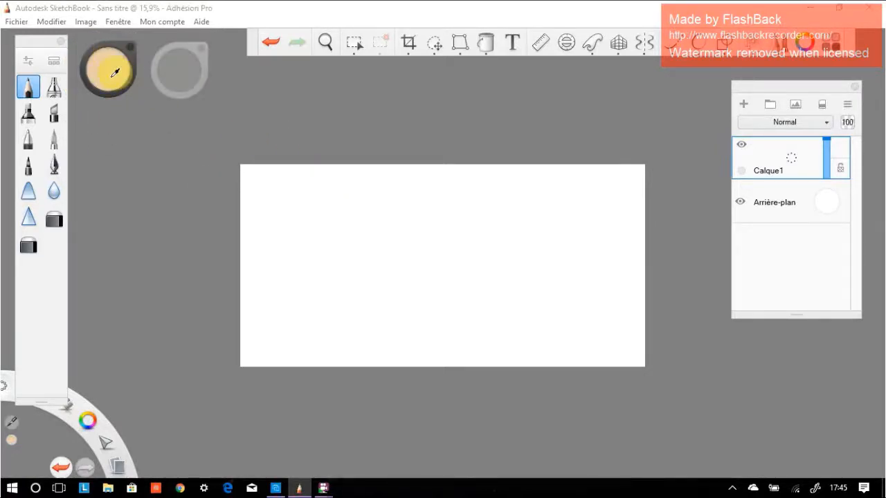
left_click(182, 74)
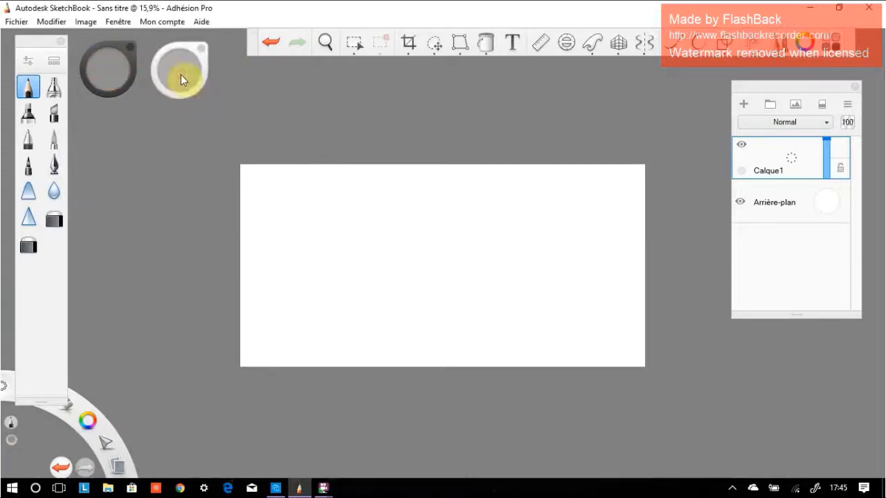
left_click(31, 86)
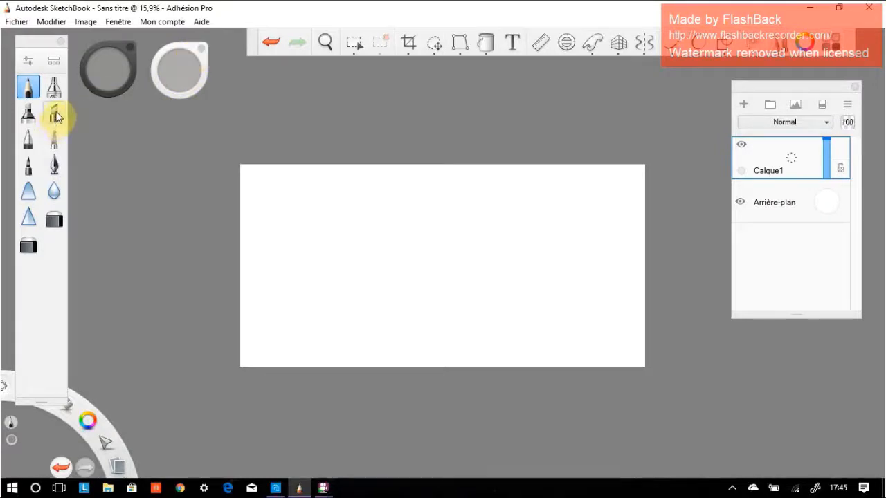
Open the colour puck's wheel and pick a saturated red-orange as the drawing colour.
left_click(111, 75)
left_click(123, 74)
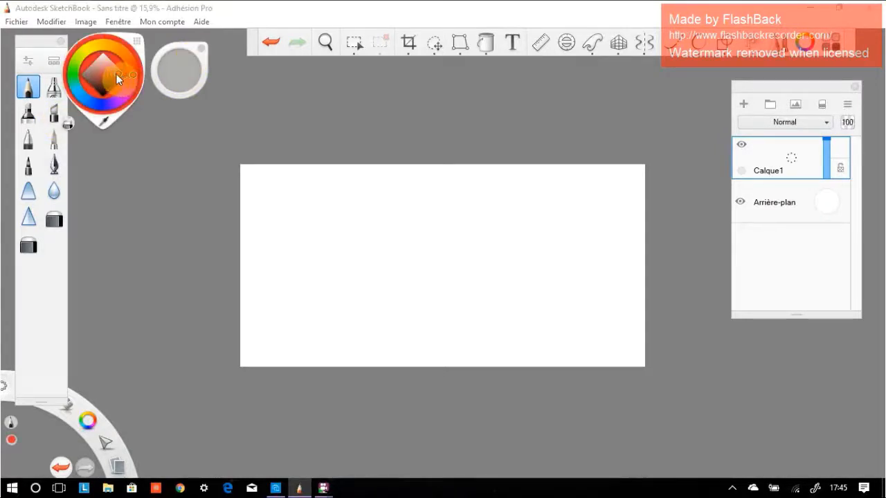
left_click(67, 114)
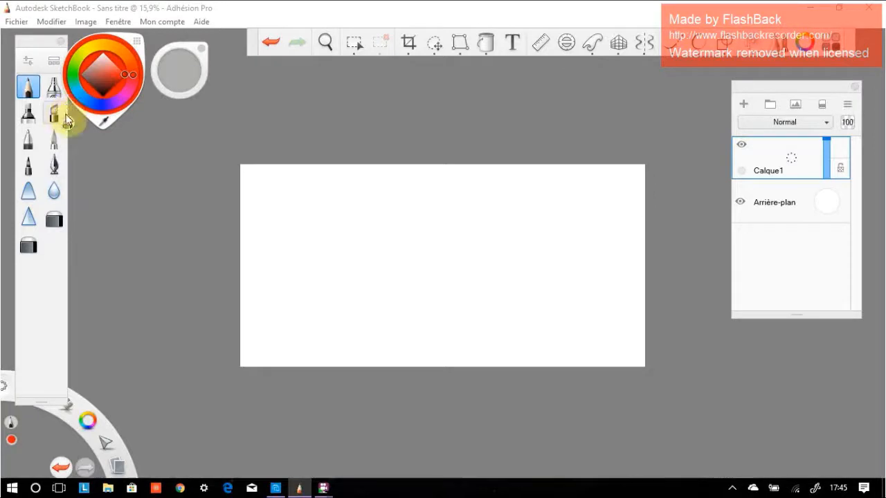
Select the Feutre biseauté brush and set its size to 4.3 and its opacity to 100% in the brush properties.
left_click(51, 116)
left_click(28, 60)
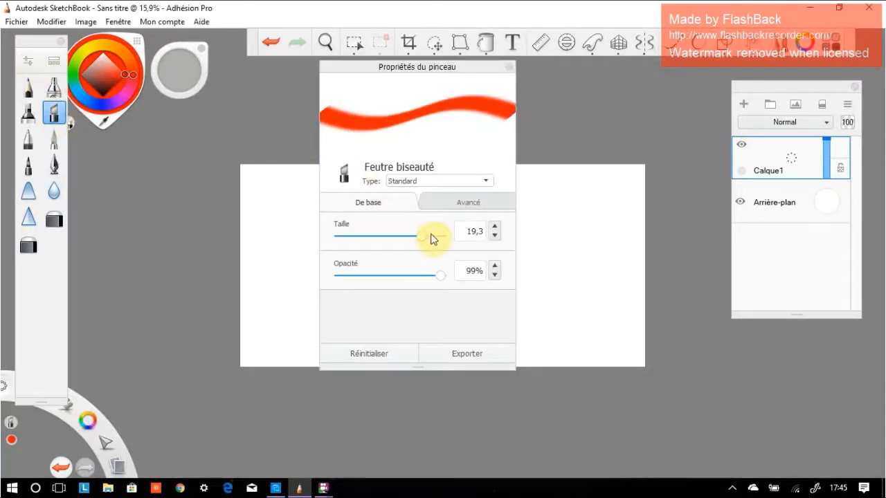
mouse_move(431, 235)
left_mouse_down()
mouse_move(342, 239)
mouse_move(422, 243)
mouse_move(351, 251)
mouse_move(358, 256)
left_mouse_up()
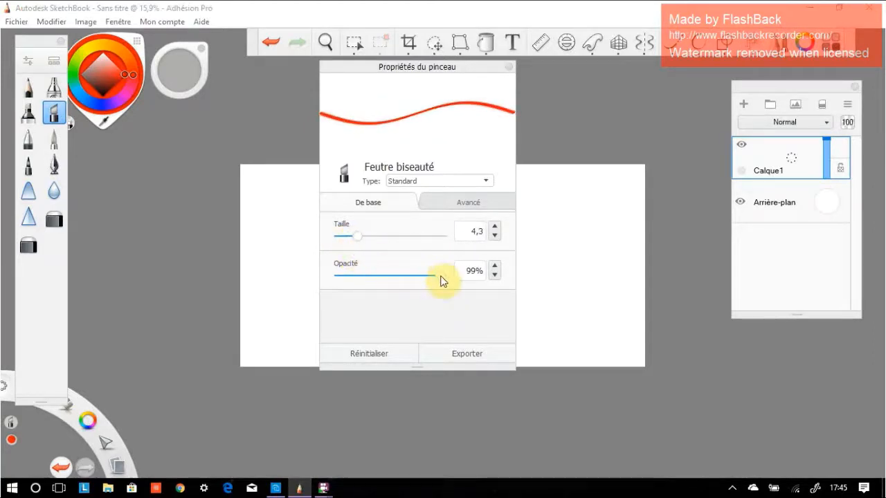
mouse_move(430, 285)
left_mouse_down()
mouse_move(364, 287)
mouse_move(443, 288)
left_mouse_up()
left_click(508, 67)
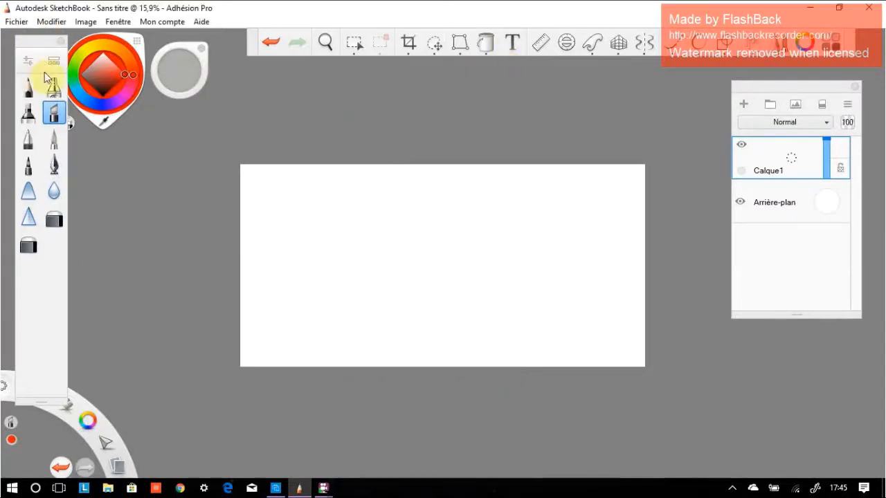
Draw two thin red strokes across the canvas and reposition the brush puck just above the canvas's upper-left corner.
left_click_drag(308, 216, 524, 232)
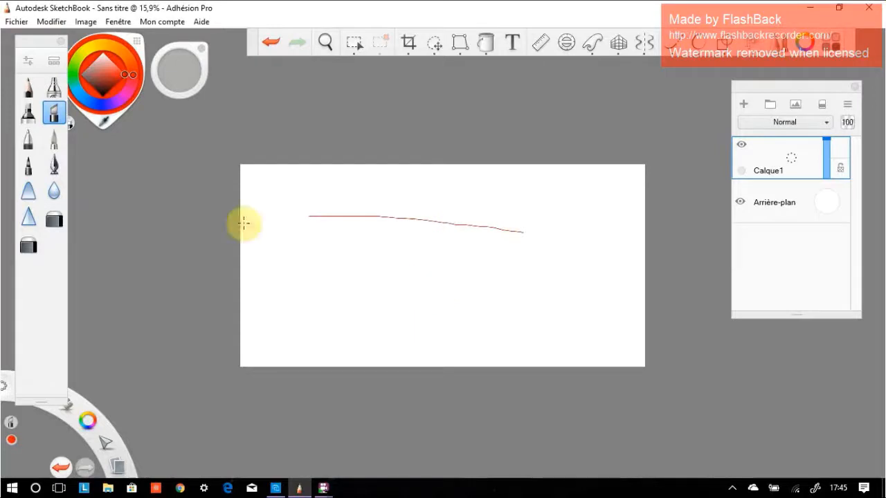
mouse_move(186, 49)
left_mouse_down()
mouse_move(271, 93)
mouse_move(282, 122)
mouse_move(293, 122)
left_mouse_up()
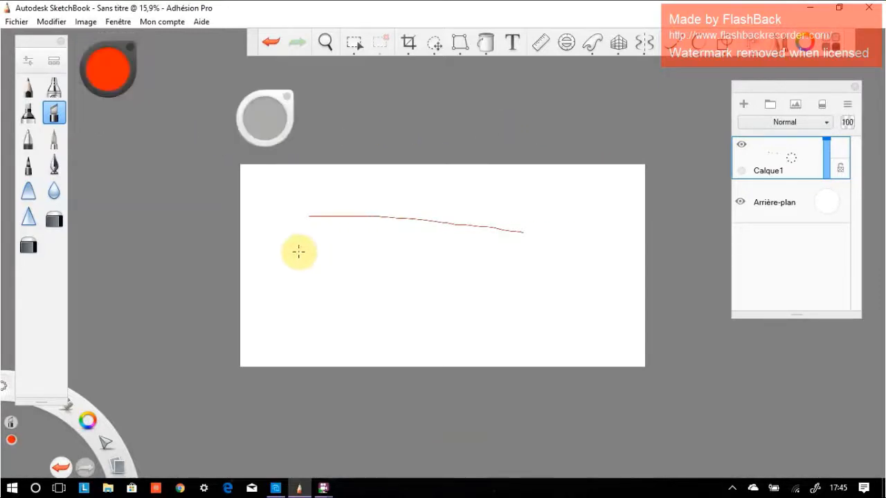
left_click_drag(297, 252, 595, 263)
Enlarge the chisel marker to 22.9 with the brush puck and scribble thick red strokes over the canvas.
left_click_drag(267, 132, 640, 121)
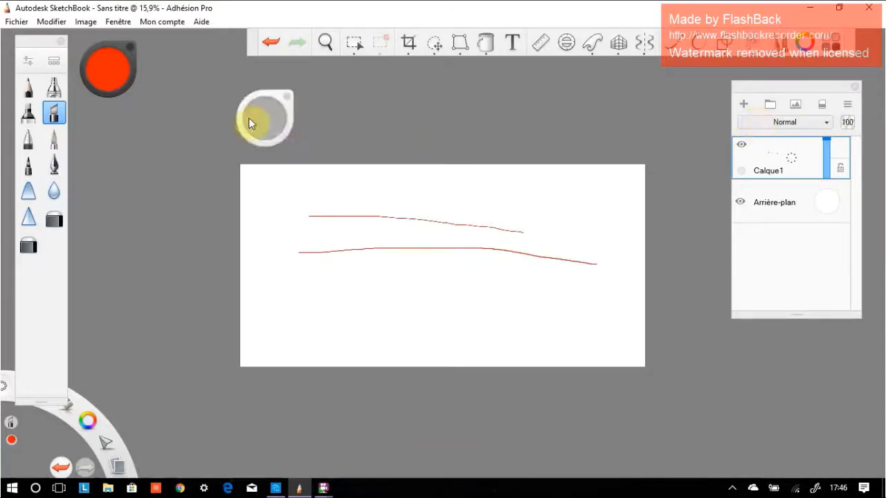
left_click_drag(253, 122, 483, 122)
mouse_move(316, 227)
left_mouse_down()
mouse_move(424, 293)
mouse_move(515, 318)
mouse_move(335, 284)
left_mouse_up()
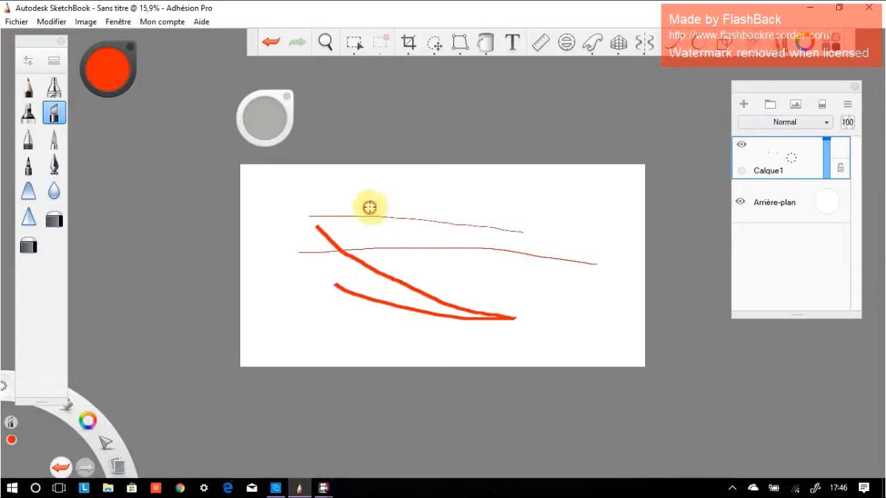
mouse_move(369, 207)
left_mouse_down()
mouse_move(479, 280)
mouse_move(526, 288)
mouse_move(341, 220)
mouse_move(502, 250)
mouse_move(567, 252)
left_mouse_up()
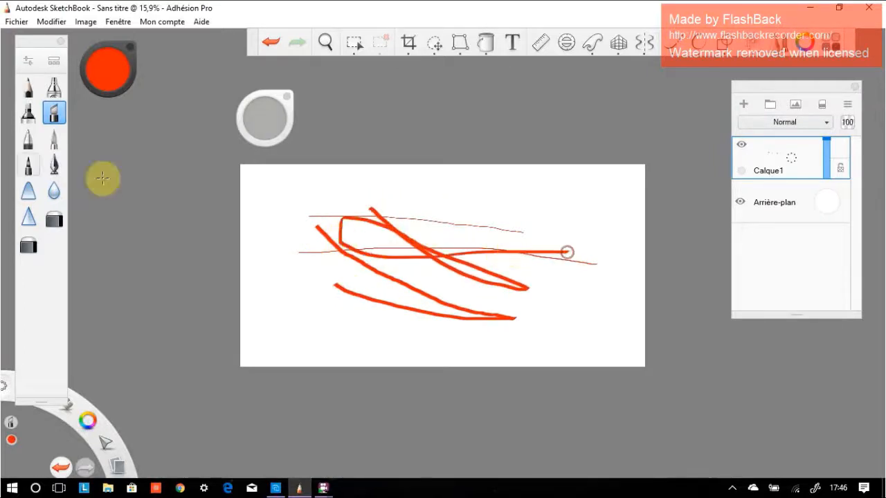
Reduce the chisel marker's size in its brush properties and readjust it to about 7.3 with the brush puck.
left_click(22, 64)
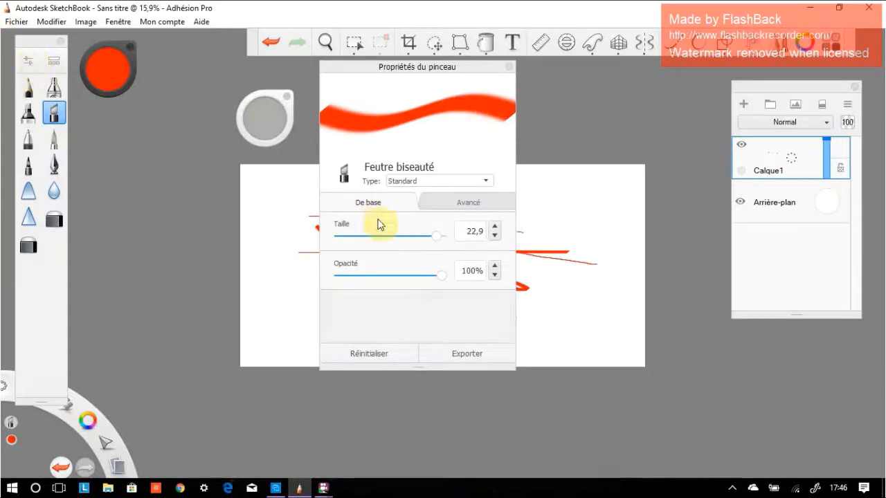
mouse_move(434, 237)
left_mouse_down()
mouse_move(350, 246)
mouse_move(395, 249)
mouse_move(343, 246)
mouse_move(361, 246)
left_mouse_up()
left_click(507, 69)
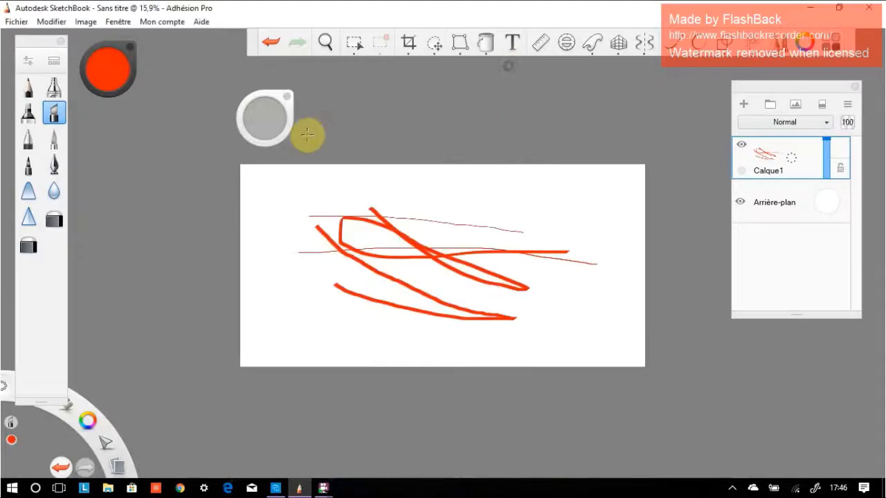
left_click_drag(269, 132, 311, 127)
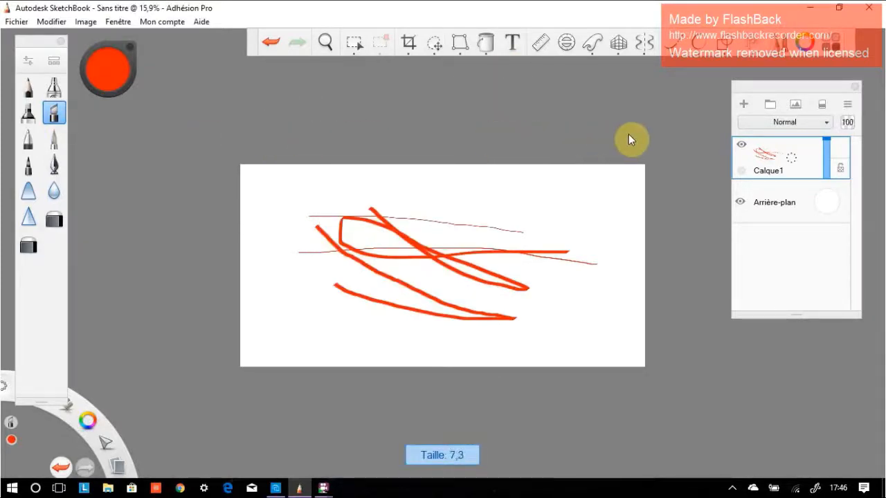
Switch to the airbrush and enlarge it to about 84.8 with the brush puck.
left_click(54, 87)
left_click_drag(264, 129, 348, 135)
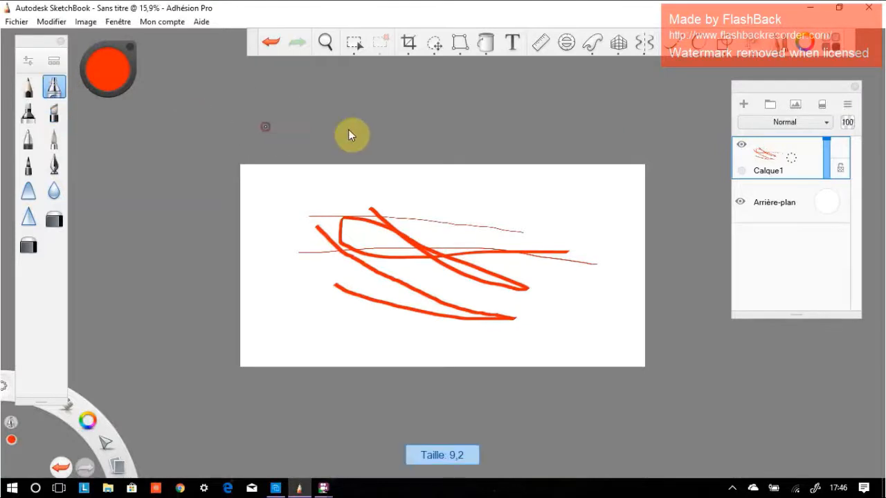
left_click_drag(698, 135, 873, 133)
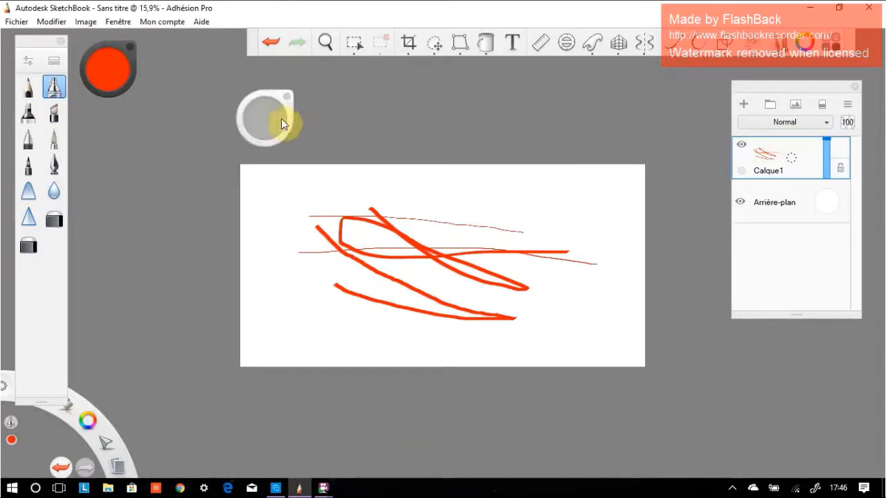
left_click_drag(281, 118, 704, 128)
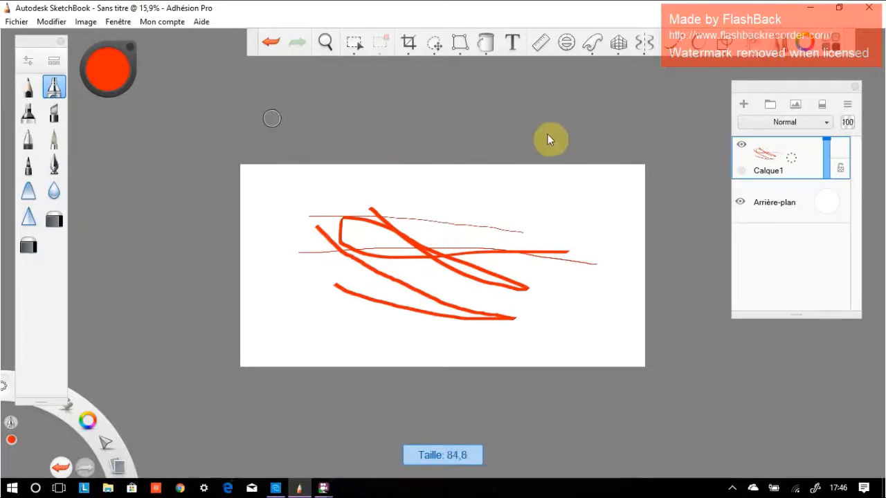
Spray wide red bands along the canvas's upper and lower edges, layering passes to build up the colour.
mouse_move(337, 195)
left_mouse_down()
mouse_move(297, 195)
mouse_move(549, 191)
mouse_move(251, 191)
mouse_move(431, 189)
left_mouse_up()
mouse_move(283, 320)
left_mouse_down()
mouse_move(586, 338)
mouse_move(312, 349)
left_mouse_up()
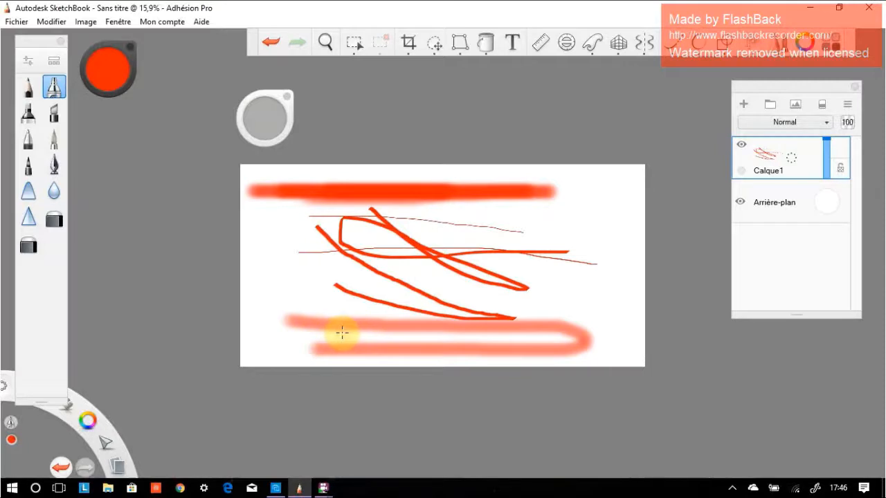
mouse_move(324, 332)
left_mouse_down()
mouse_move(594, 330)
mouse_move(334, 335)
mouse_move(558, 337)
mouse_move(484, 346)
mouse_move(330, 334)
mouse_move(586, 334)
mouse_move(466, 345)
mouse_move(326, 323)
mouse_move(534, 330)
mouse_move(421, 325)
left_mouse_up()
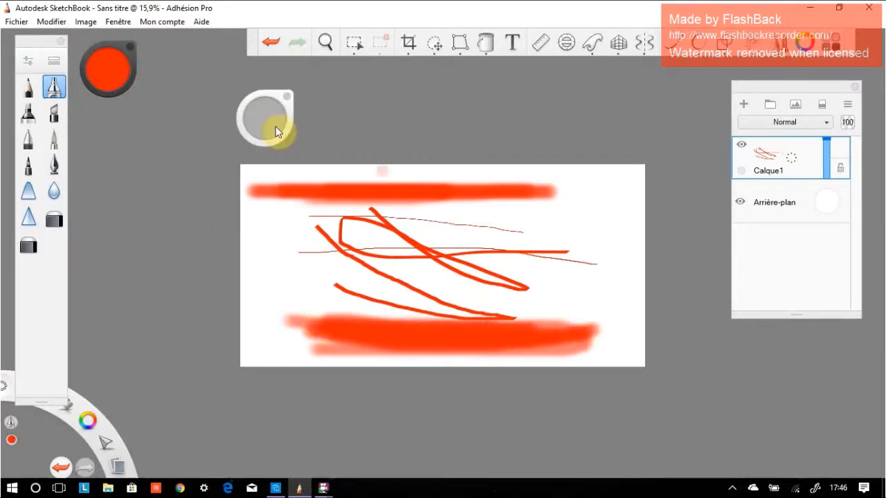
Undo all the red marker and airbrush strokes on Calque1.
left_click(271, 43)
left_click(271, 43)
left_click(271, 43)
left_click(271, 43)
left_click(270, 43)
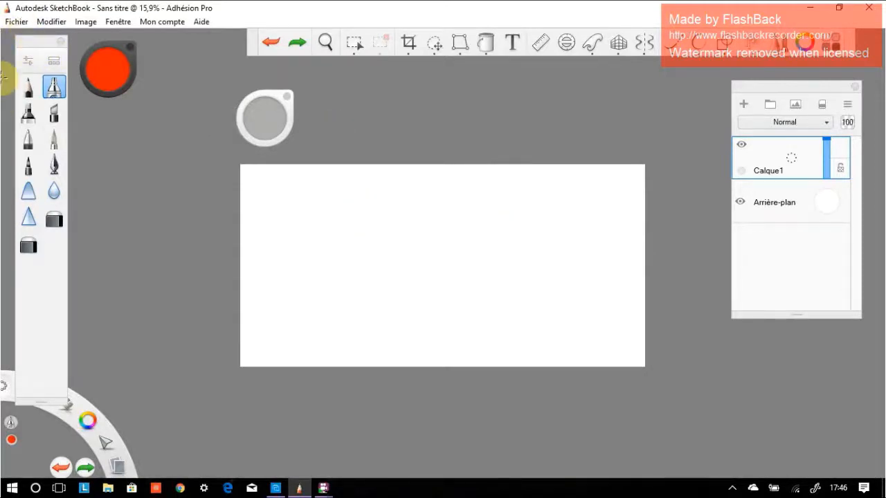
Add the hotshot image from the Bureau folder to the drawing as a new layer.
left_click(5, 23)
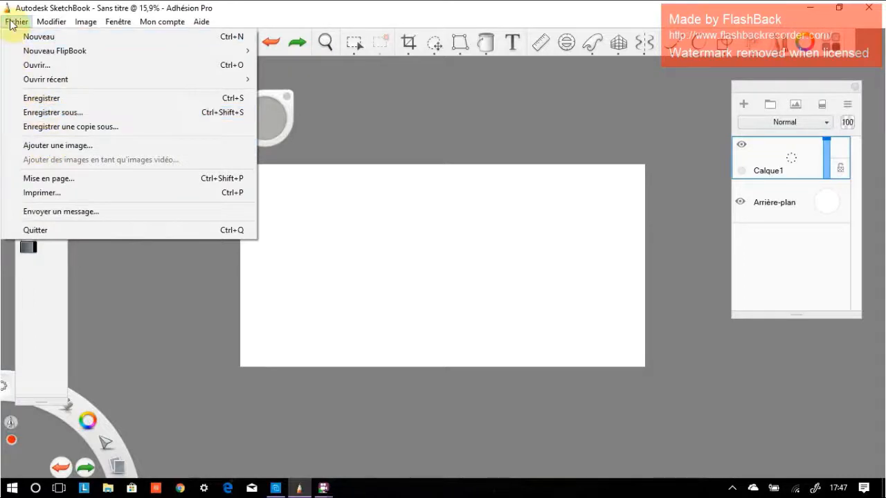
left_click(42, 145)
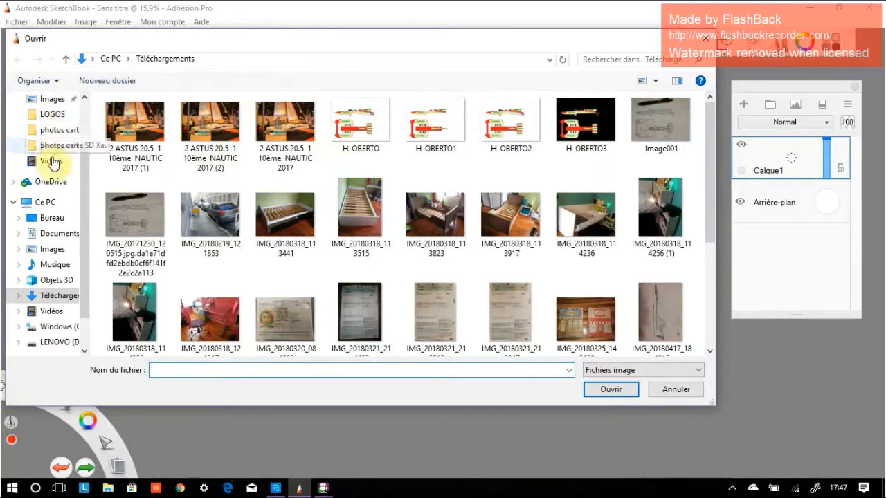
left_click(73, 212)
left_click(367, 150)
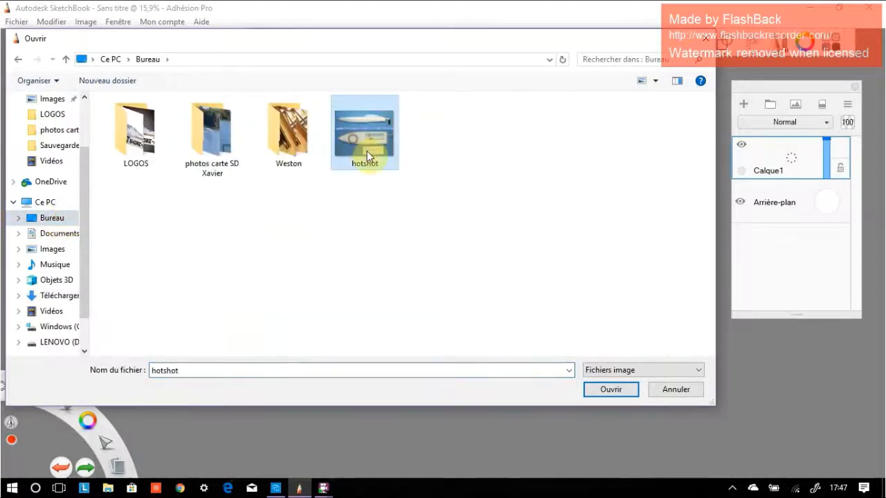
left_click(602, 389)
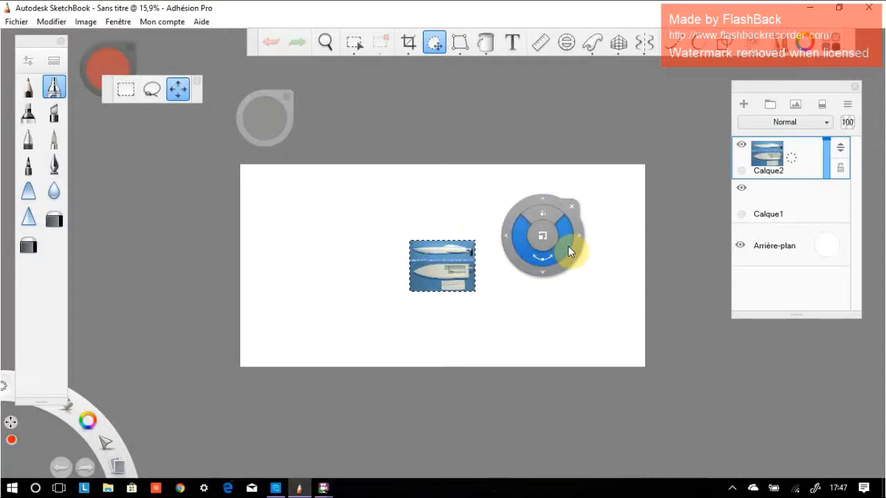
Try scaling, rotating and moving the boat image, leaving it small and tilted near the canvas's upper-right corner.
left_click_drag(547, 239, 687, 264)
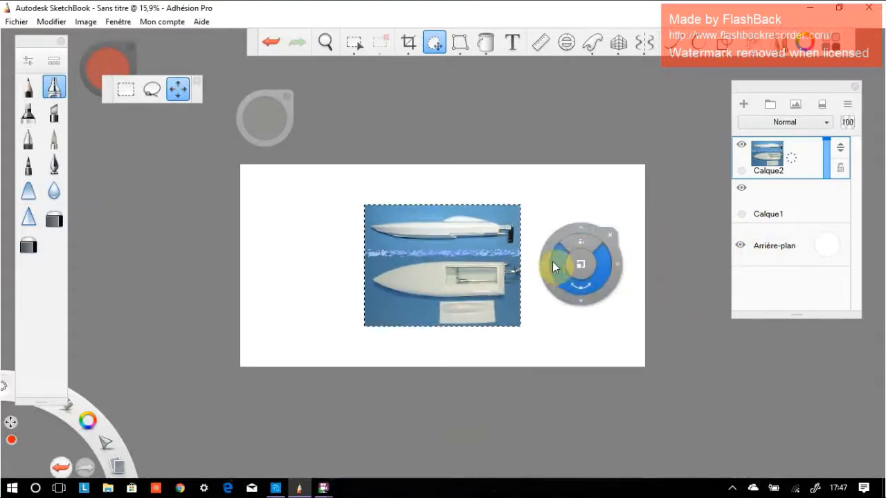
left_click_drag(580, 285, 599, 290)
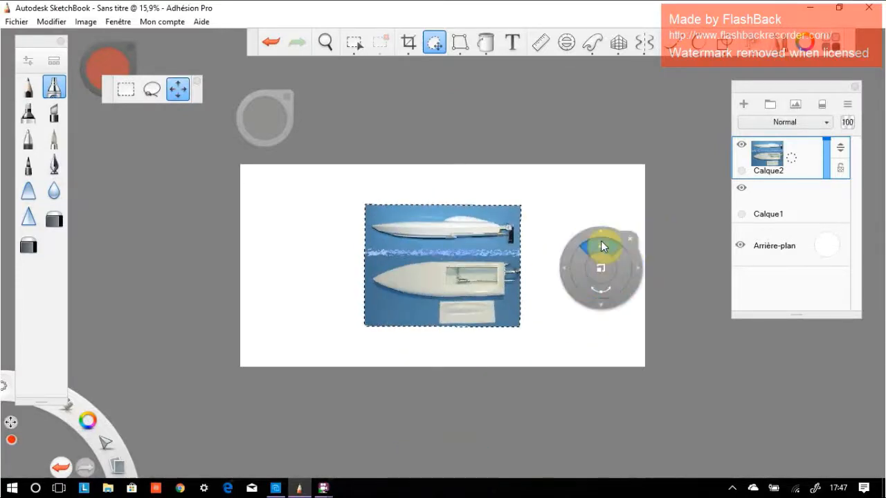
left_click_drag(599, 247, 633, 242)
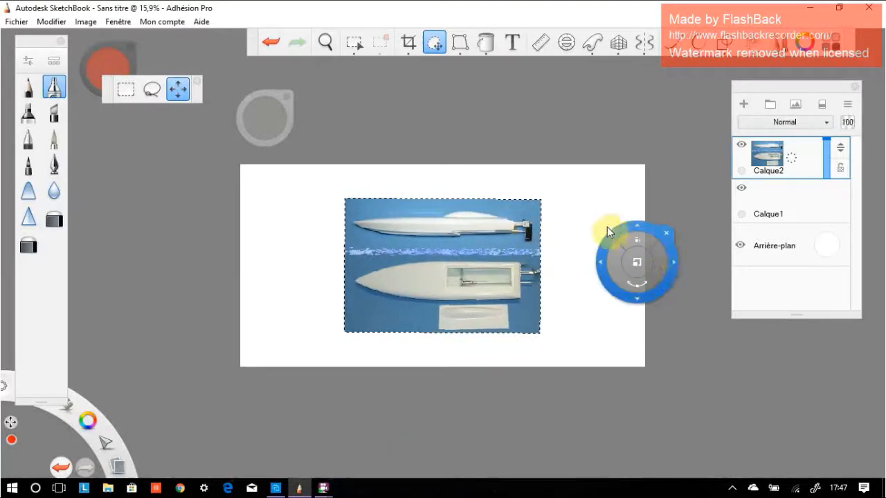
left_click_drag(607, 226, 589, 281)
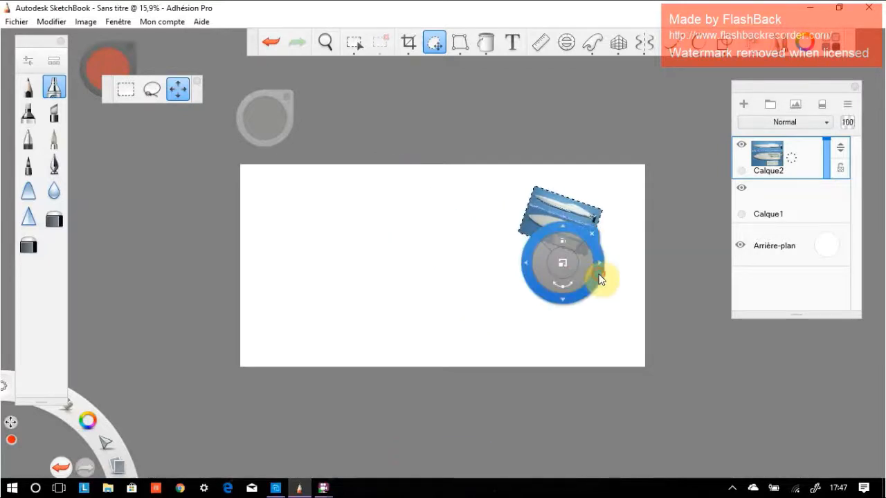
left_click(591, 234)
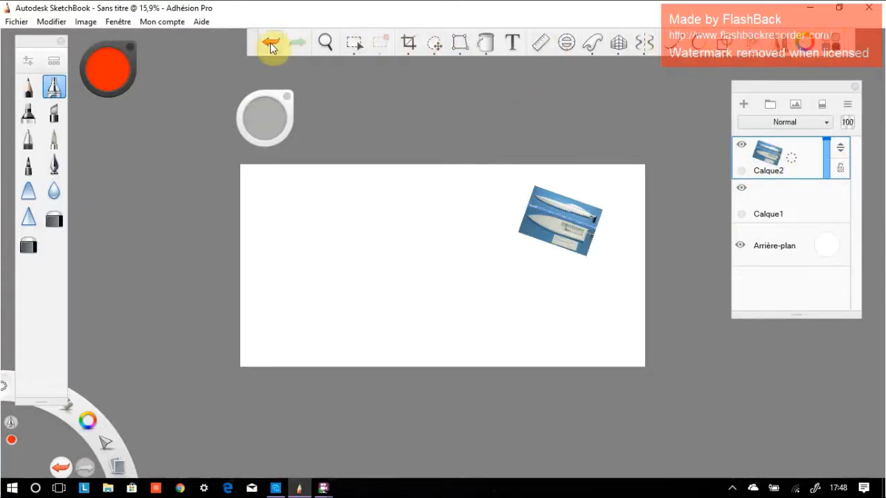
Transform the boat image again so it is straight, centred and fills nearly the full height of the canvas.
left_click(356, 47)
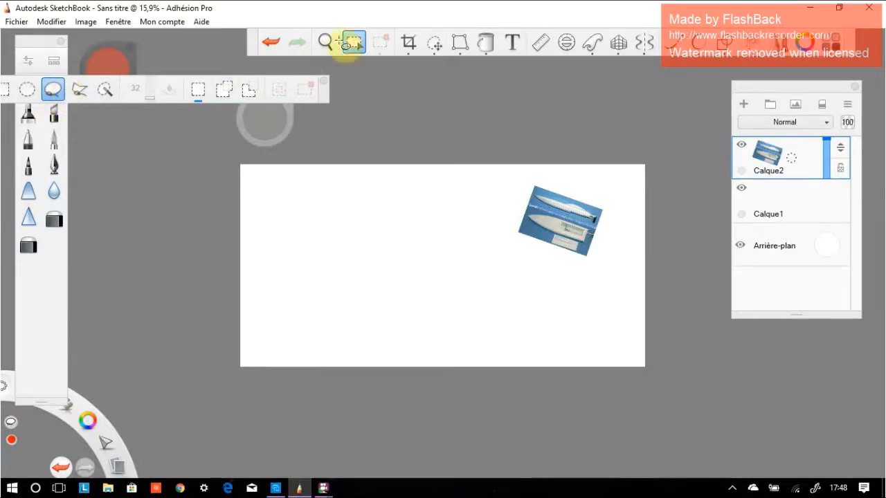
left_click(434, 43)
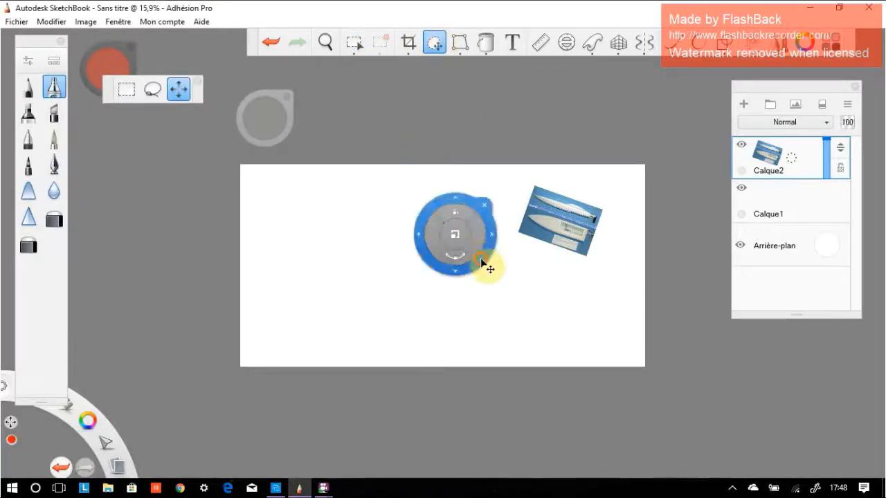
left_click_drag(481, 260, 527, 350)
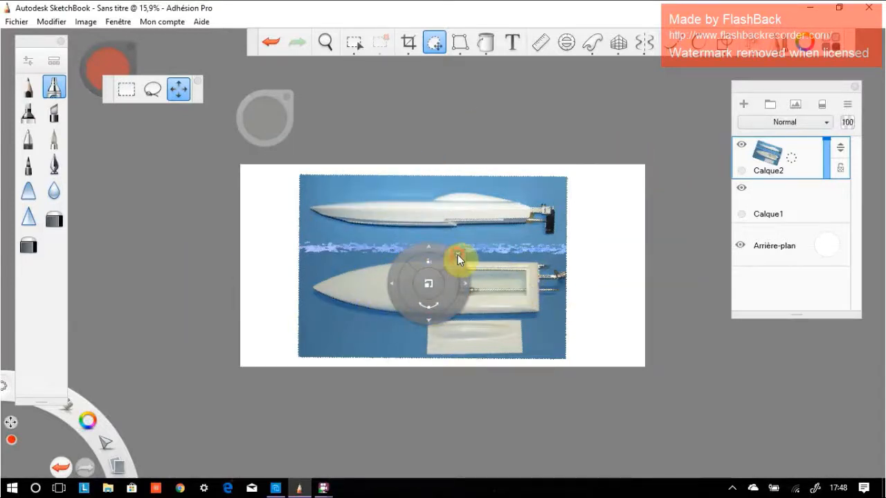
left_click(640, 293)
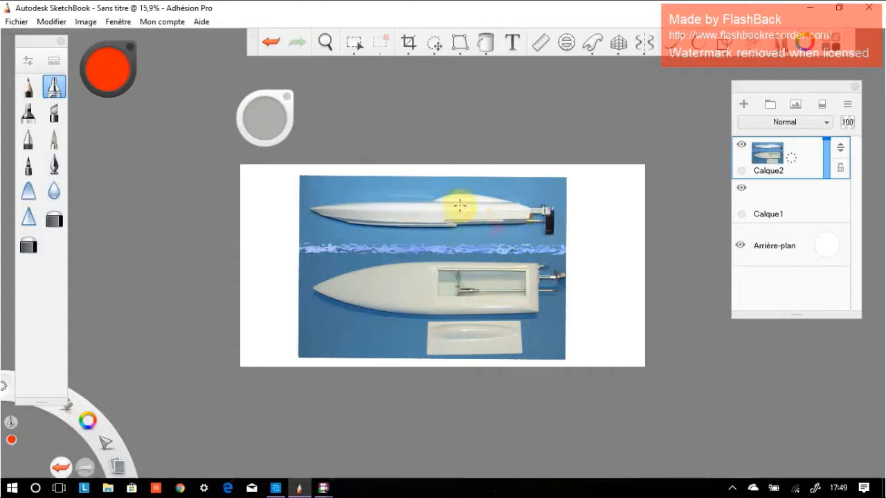
Reposition the layer editor slightly, then close it and show it again.
left_click(769, 158)
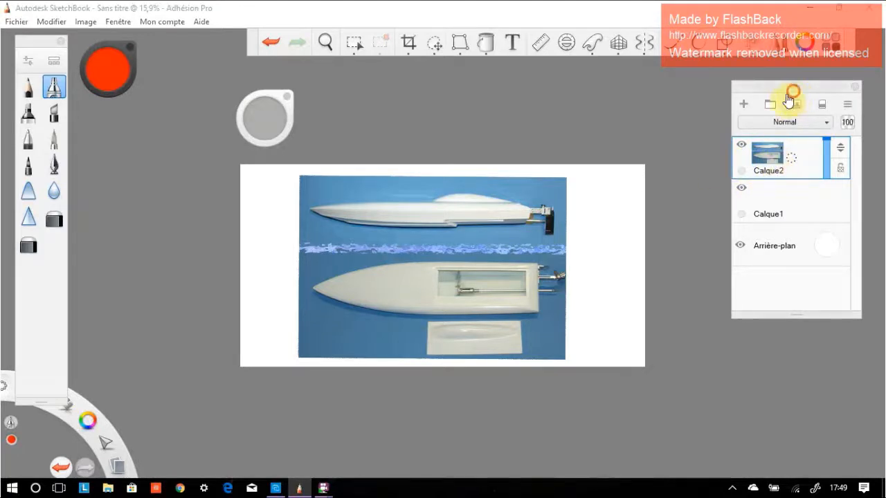
left_click_drag(793, 93, 777, 103)
left_click(837, 98)
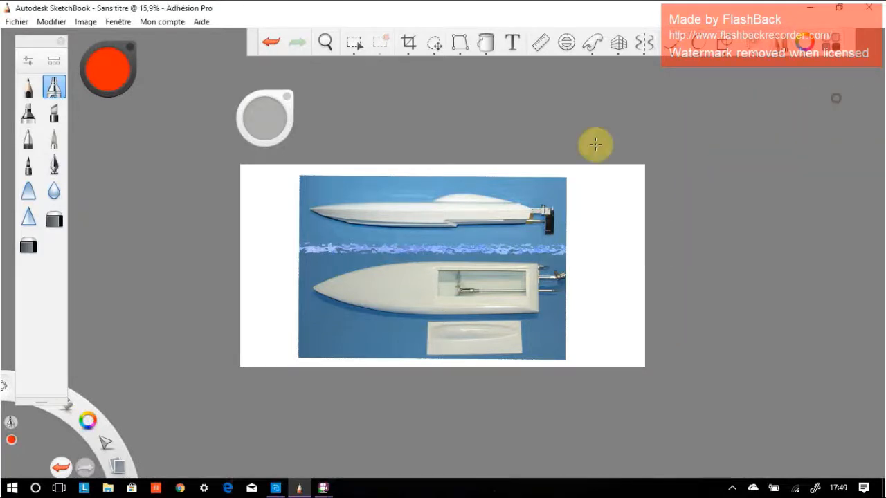
left_click(119, 22)
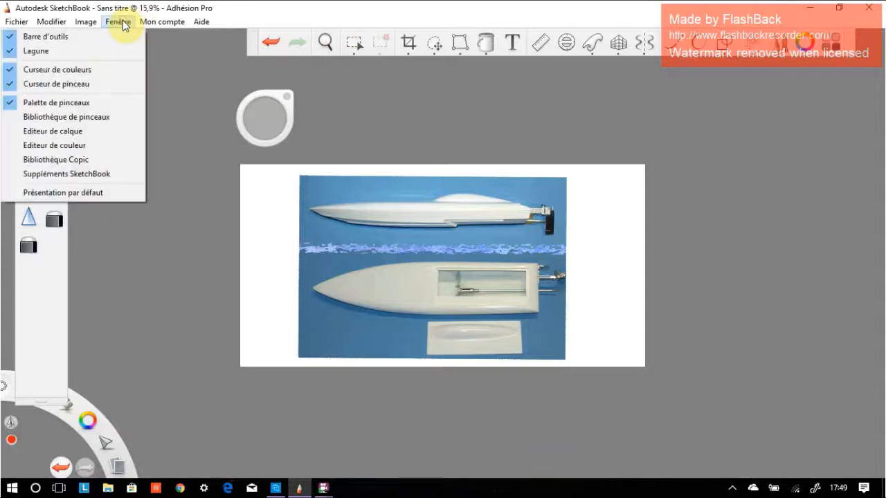
left_click(63, 136)
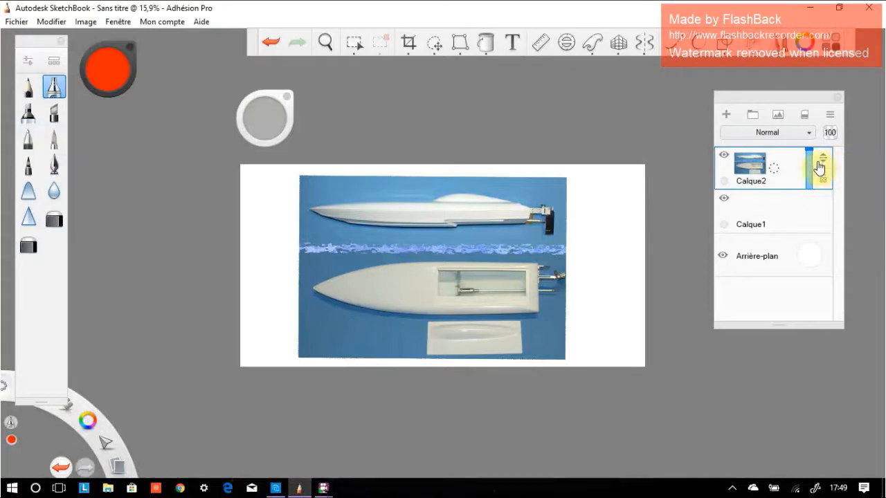
Add a new layer above Calque2 and delete the empty Calque1 layer.
left_click_drag(774, 168, 777, 135)
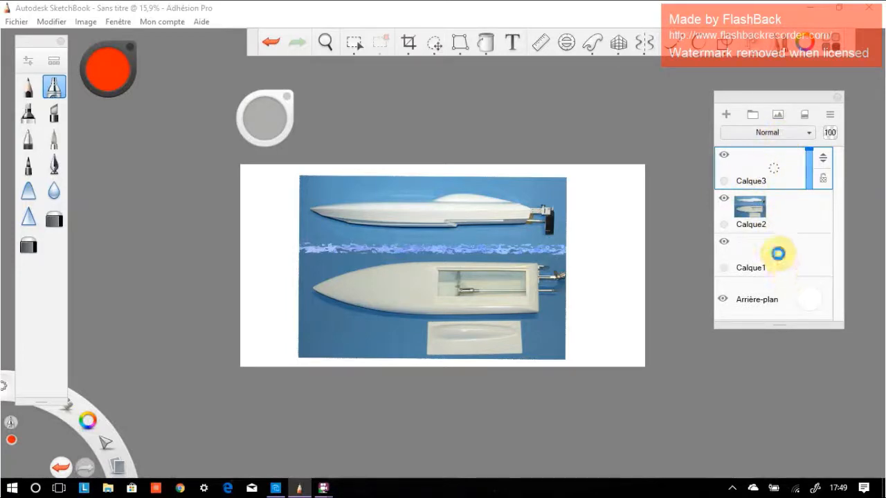
left_click_drag(778, 254, 806, 225)
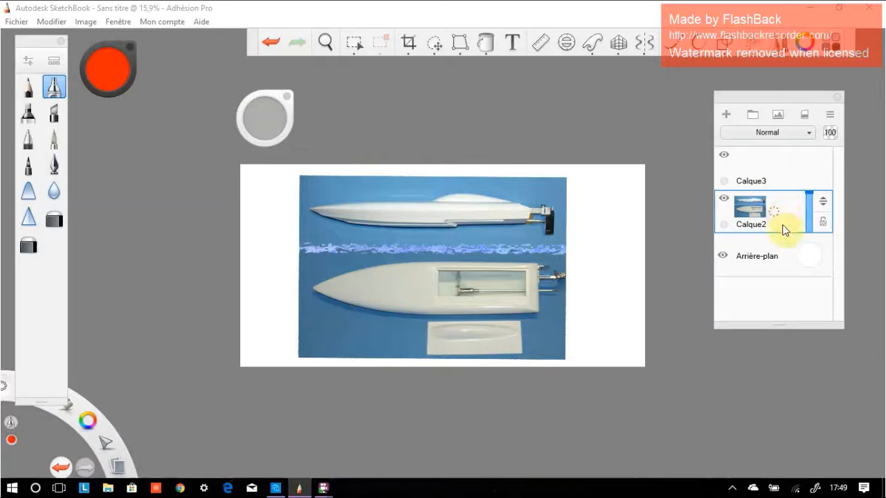
Alternate the active layer several times between Calque3 and Calque2.
left_click(789, 173)
left_click(785, 209)
left_click(785, 177)
left_click(786, 202)
left_click(787, 168)
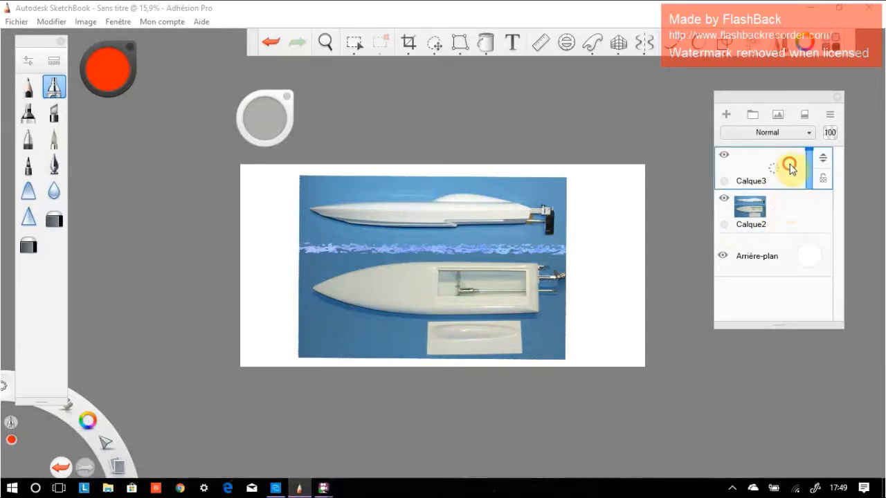
left_click(787, 217)
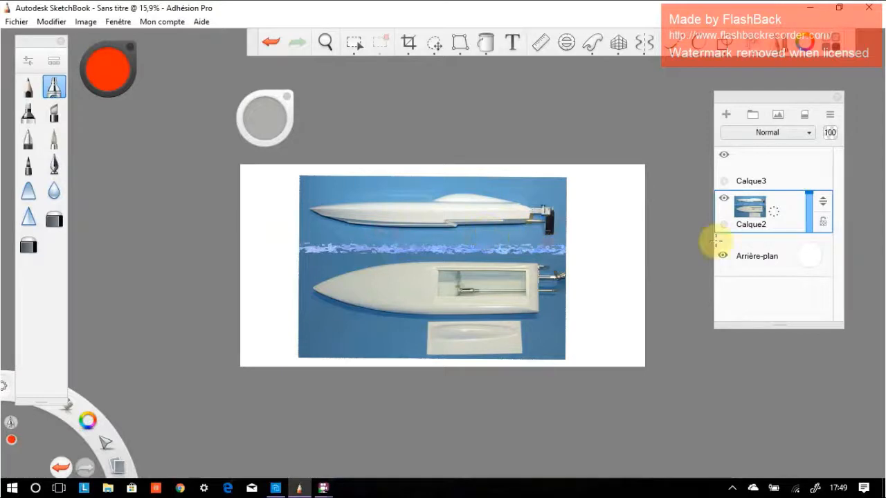
Draw a long horizontal red line across the side-view boat on Calque3 with the chisel-tip brush.
left_click(778, 171)
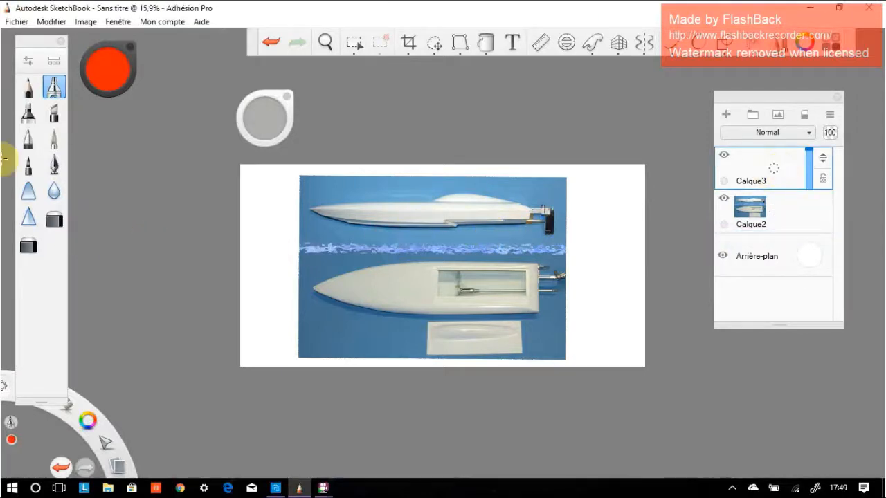
left_click(51, 115)
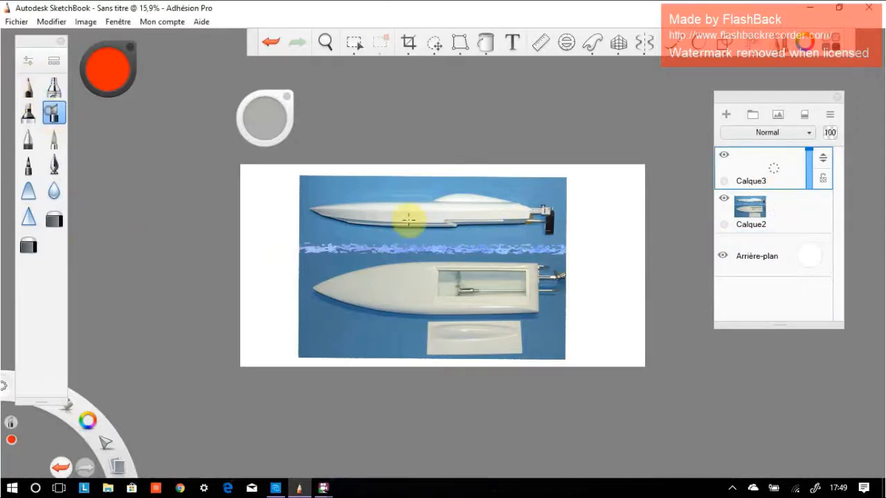
left_click_drag(310, 206, 559, 206)
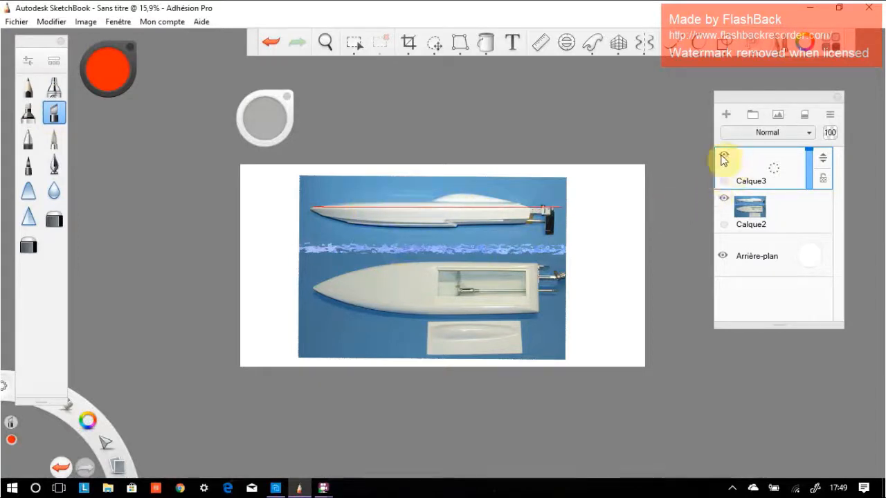
Hide and show Calque3 again, and try out its opacity setting, leaving it at 100.
left_click(722, 155)
left_click(722, 156)
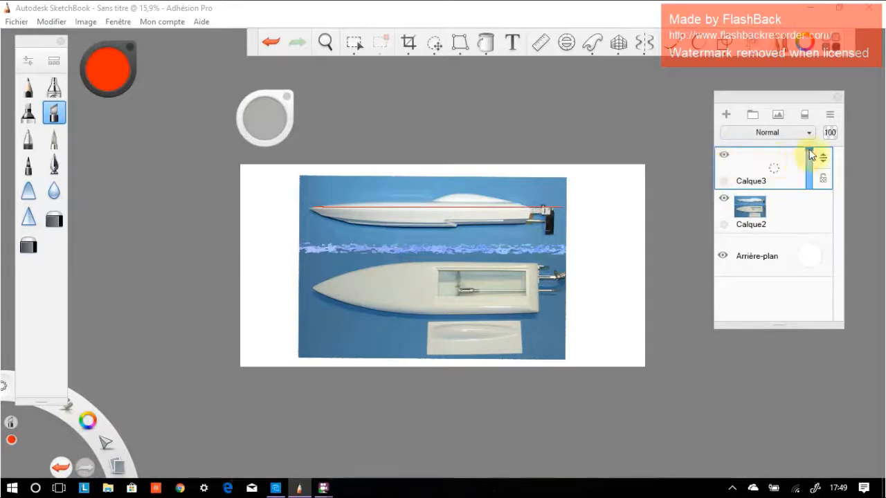
mouse_move(809, 154)
left_mouse_down()
mouse_move(806, 200)
mouse_move(811, 140)
left_mouse_up()
Hide and show the boat photo layer Calque2 again, and try out its opacity, leaving it at 100.
left_click(724, 198)
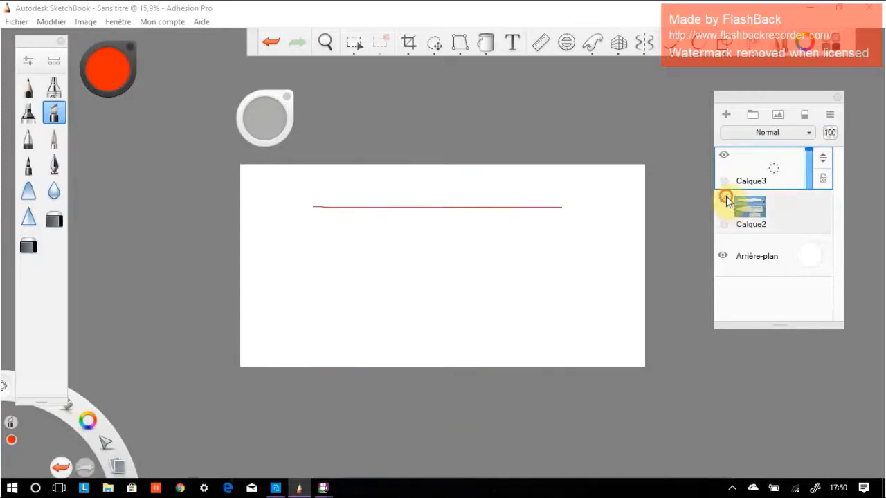
left_click(725, 199)
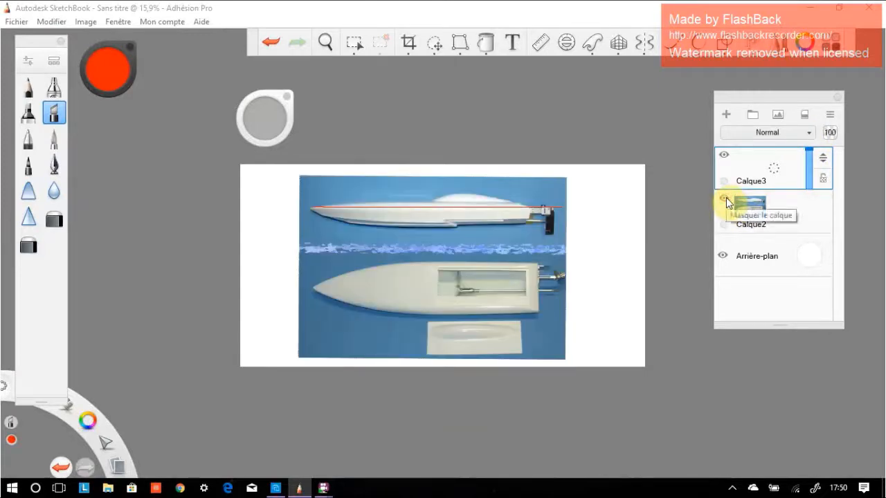
left_click(789, 211)
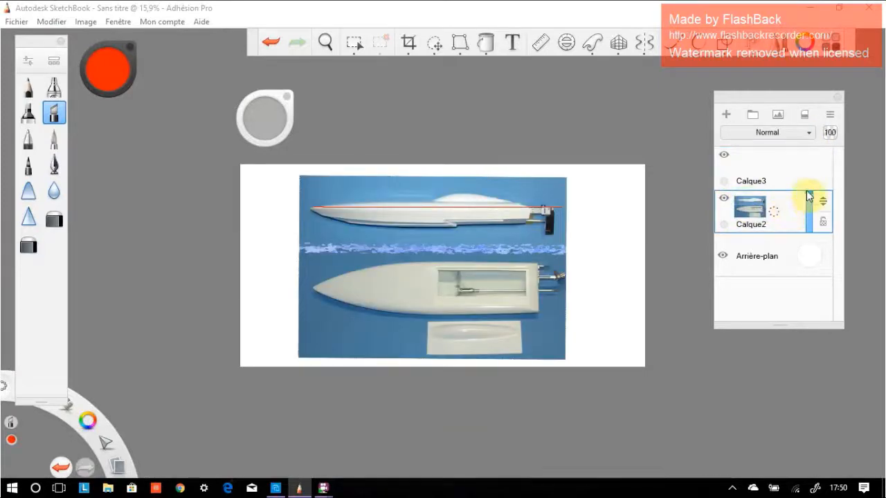
left_click_drag(808, 196, 810, 178)
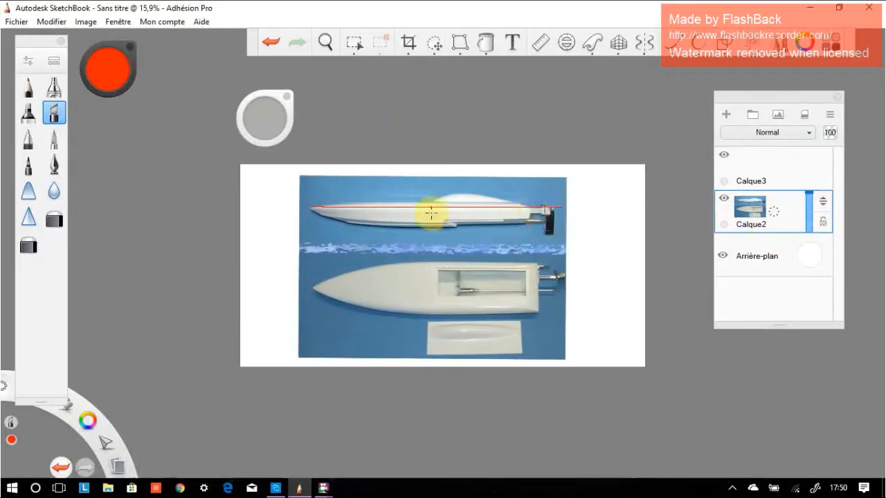
Erase a short section in the middle of the red line on Calque3 with the hard eraser (Gomme dure).
scroll(431, 214, "up", 5)
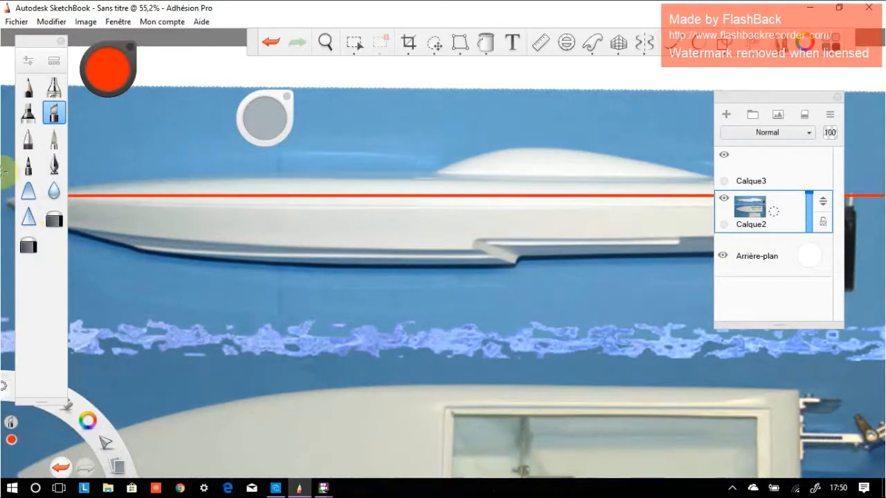
left_click(787, 171)
left_click(54, 220)
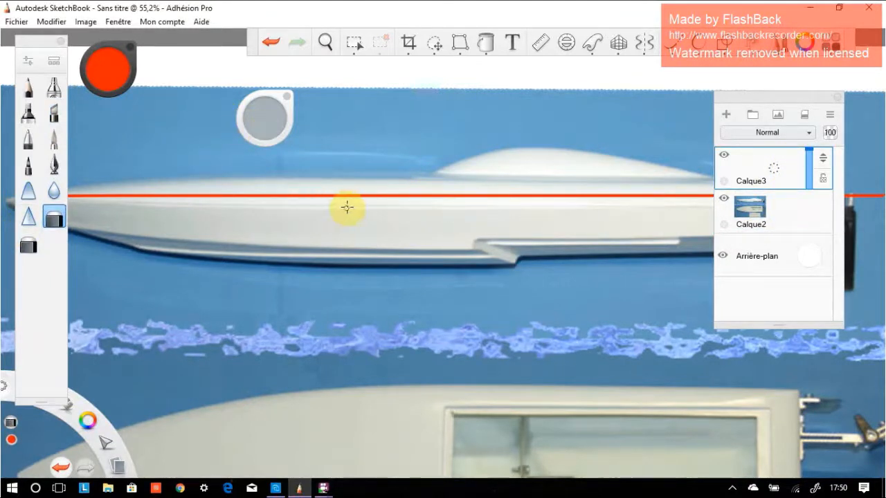
left_click_drag(265, 124, 559, 142)
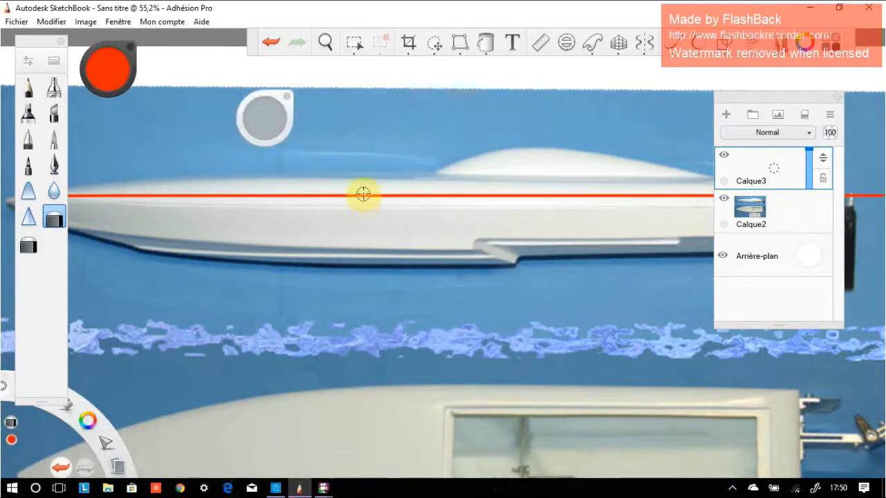
left_click_drag(384, 194, 410, 195)
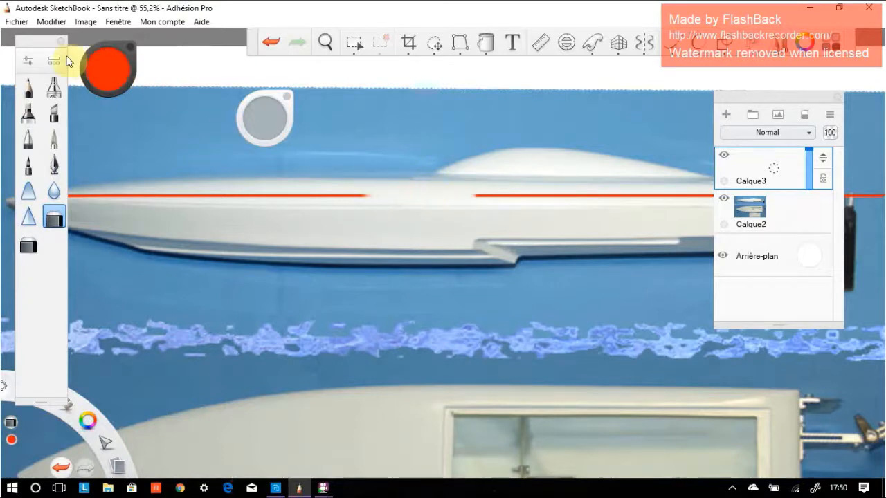
Set the hard eraser's erased amount (Quantité effacée) to 100% and close its brush properties.
left_click(29, 61)
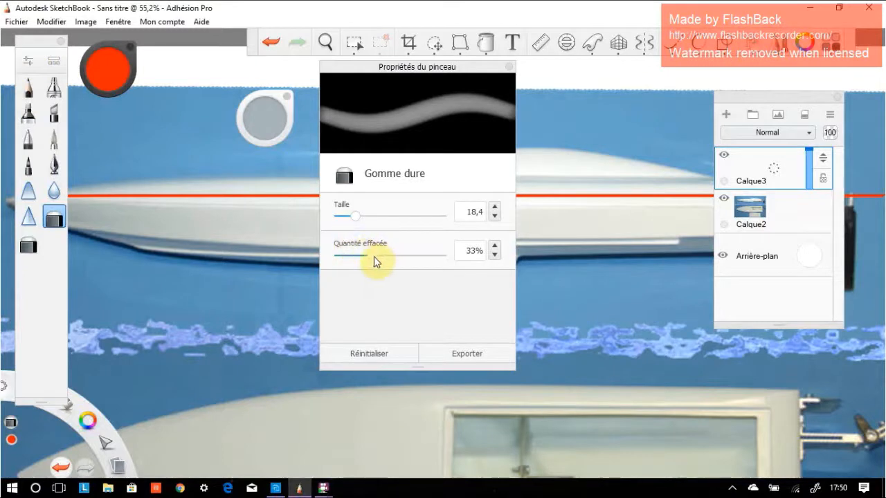
mouse_move(376, 261)
left_mouse_down()
mouse_move(410, 261)
mouse_move(367, 261)
mouse_move(442, 272)
mouse_move(342, 267)
mouse_move(494, 275)
left_mouse_up()
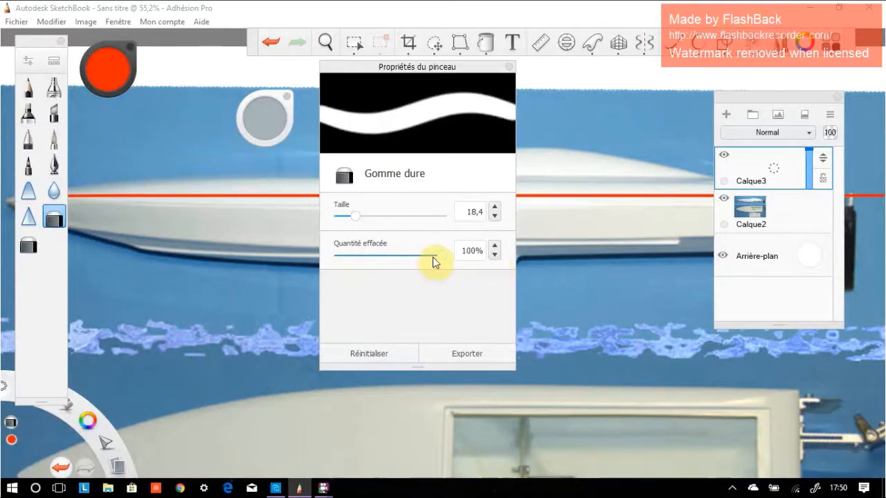
left_click_drag(439, 261, 469, 269)
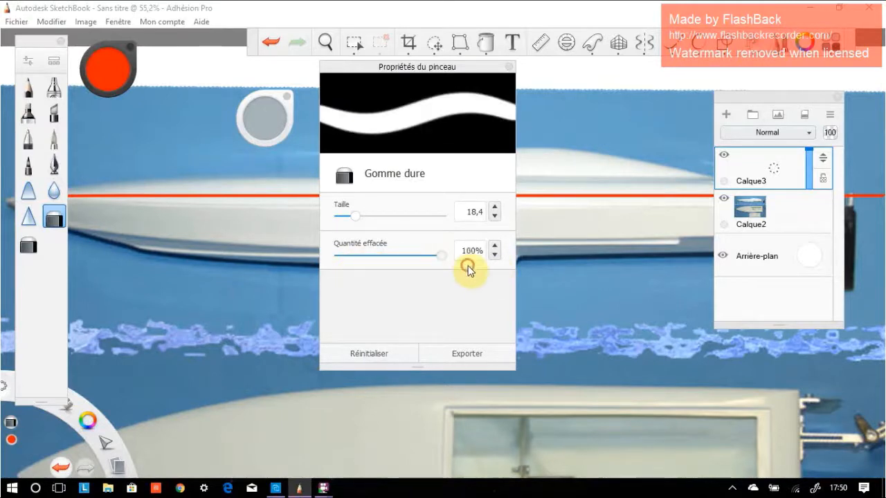
left_click(510, 69)
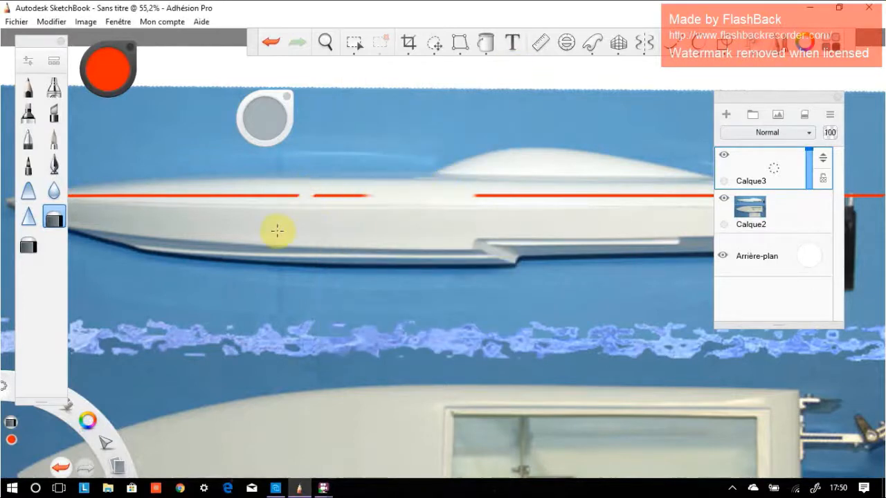
Erase several more gaps along the red line with diagonal hard eraser strokes across the hull.
left_click_drag(170, 232, 273, 168)
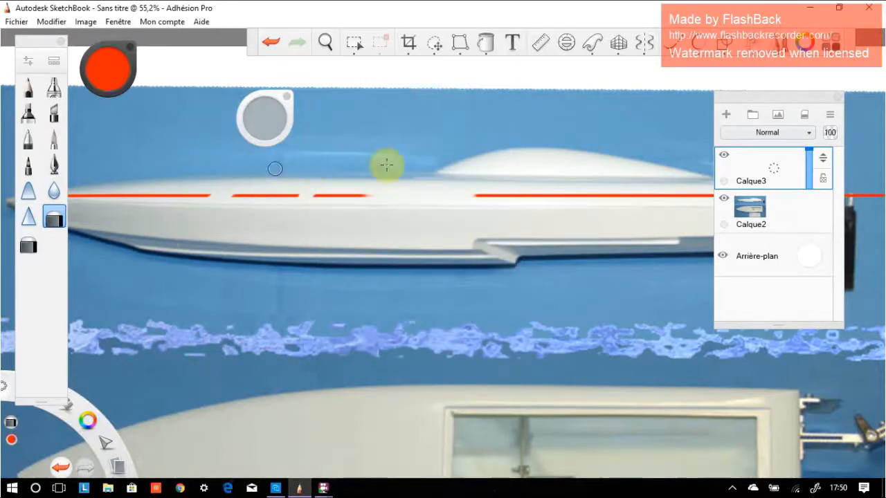
left_click_drag(585, 158, 428, 235)
left_click_drag(640, 154, 566, 223)
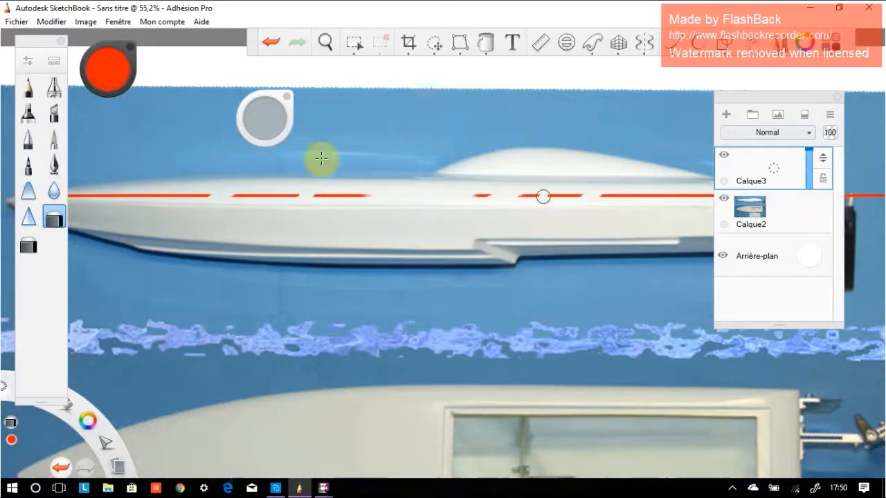
Enclose the whole side-view boat in a rectangular selection and delete the remaining red line from Calque3.
scroll(408, 303, "down", 3)
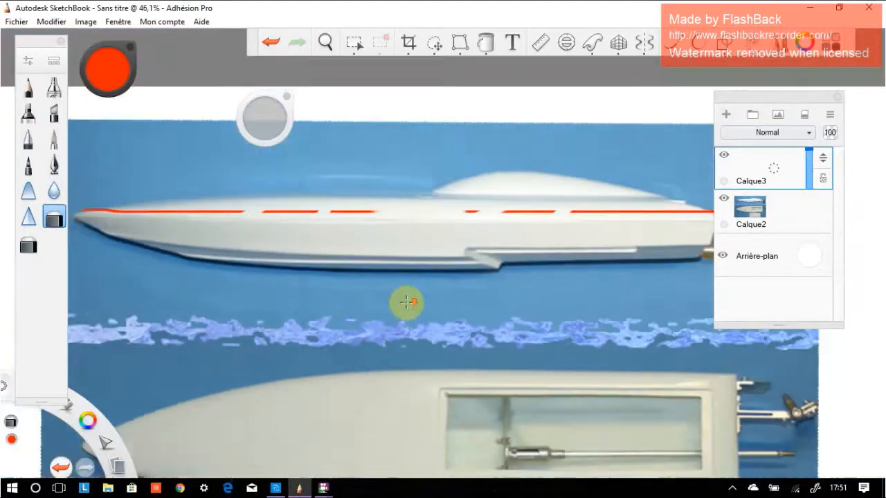
key("l")
key("m")
mouse_move(158, 208)
left_mouse_down()
mouse_move(593, 291)
mouse_move(703, 288)
left_mouse_up()
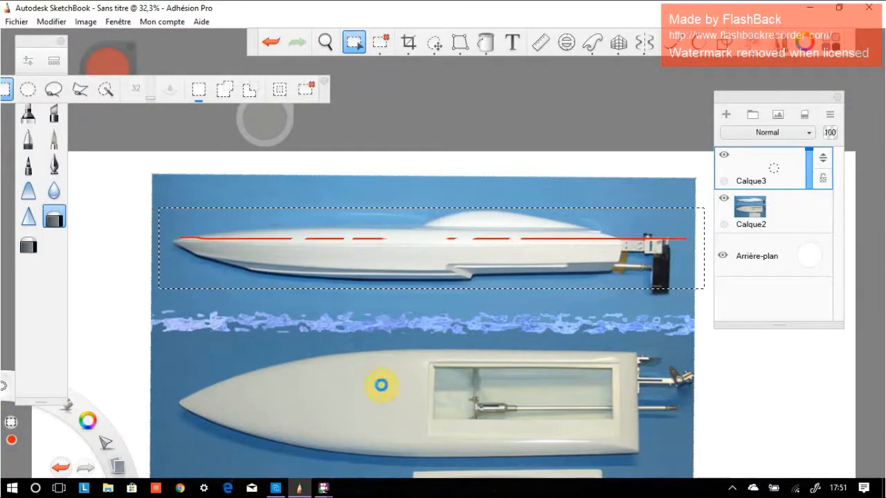
key("Delete")
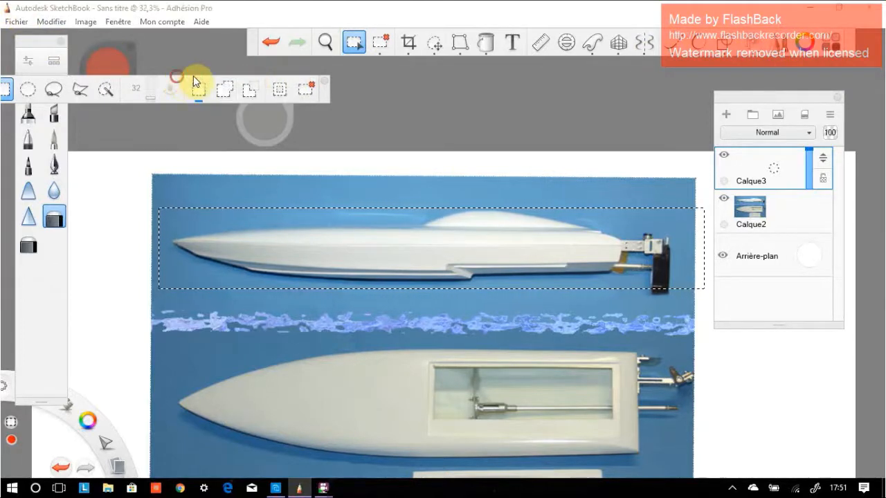
Close the selection options, shift the selection outline over the side-view boat, and deselect it.
left_click(325, 84)
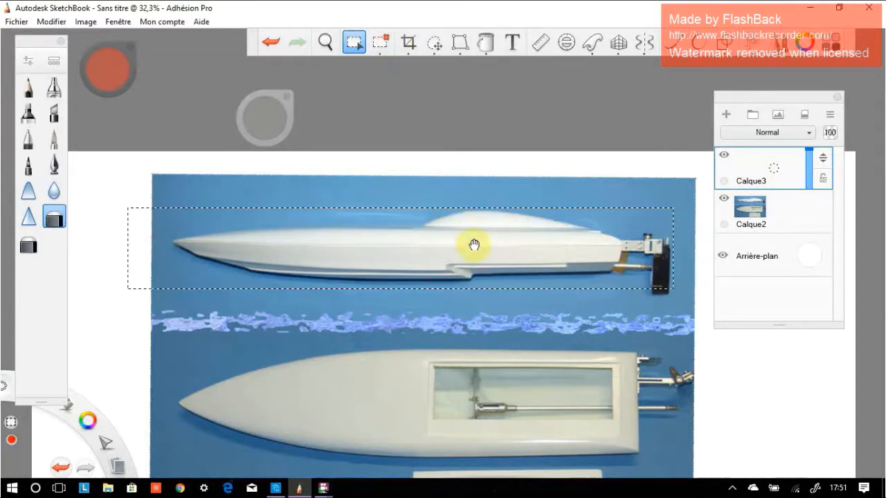
left_click_drag(473, 244, 508, 232)
left_click(384, 43)
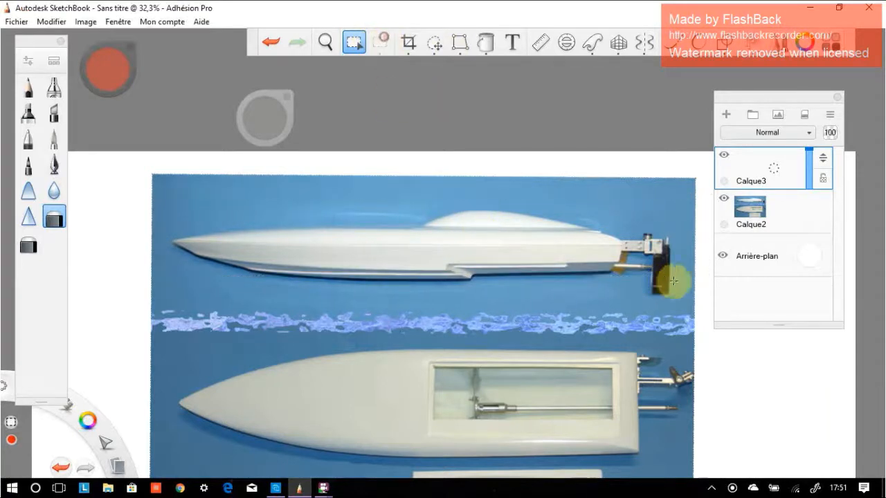
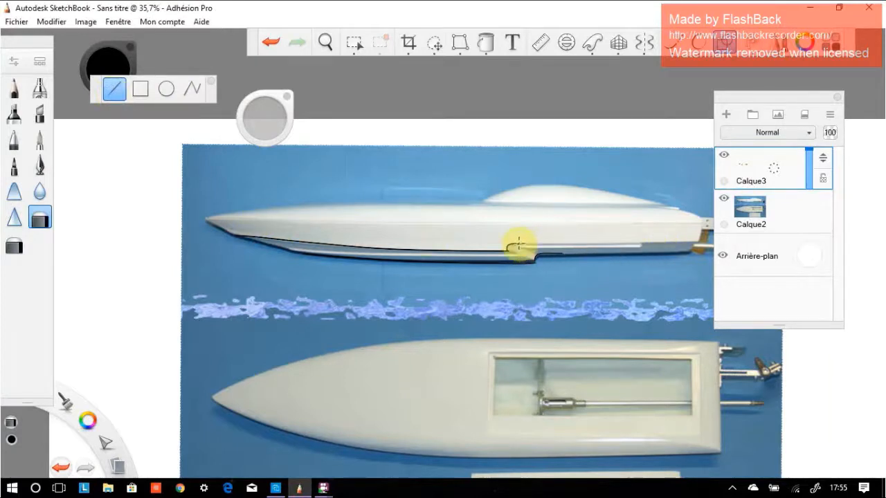
Erase the stray black marks beside the hull's step with a straight eraser line toward the stern, and choose the fine pointed brush.
left_click_drag(509, 245, 697, 238)
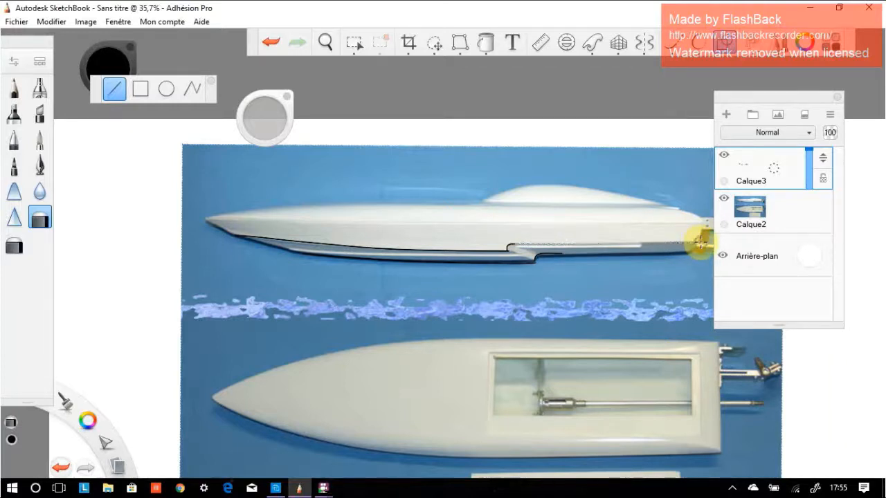
left_click_drag(701, 242, 701, 242)
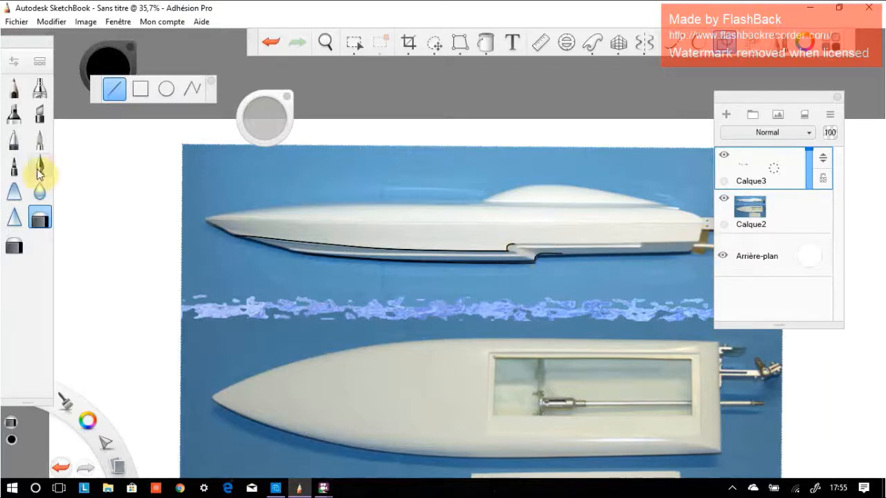
left_click(40, 138)
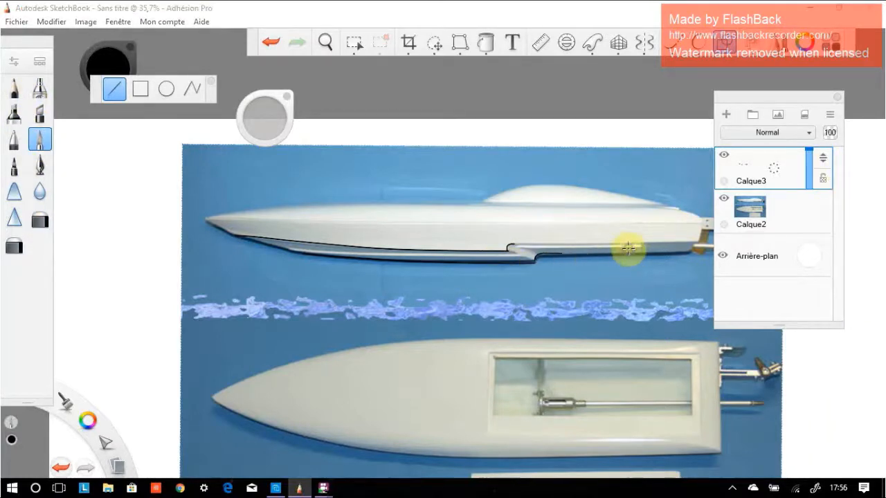
Trace the aft side panel of the side-view hull with straight black lines along its lower edge, stern edge and upper crease.
scroll(628, 252, "up", 5)
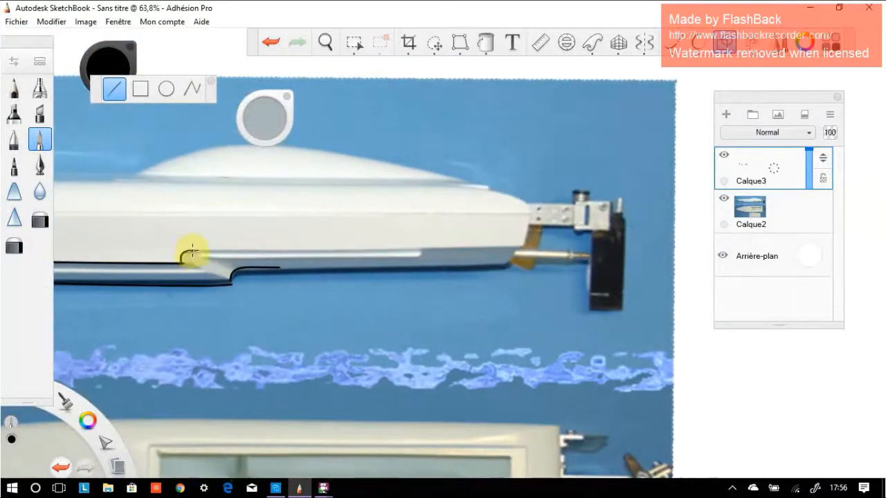
left_click_drag(191, 251, 523, 246)
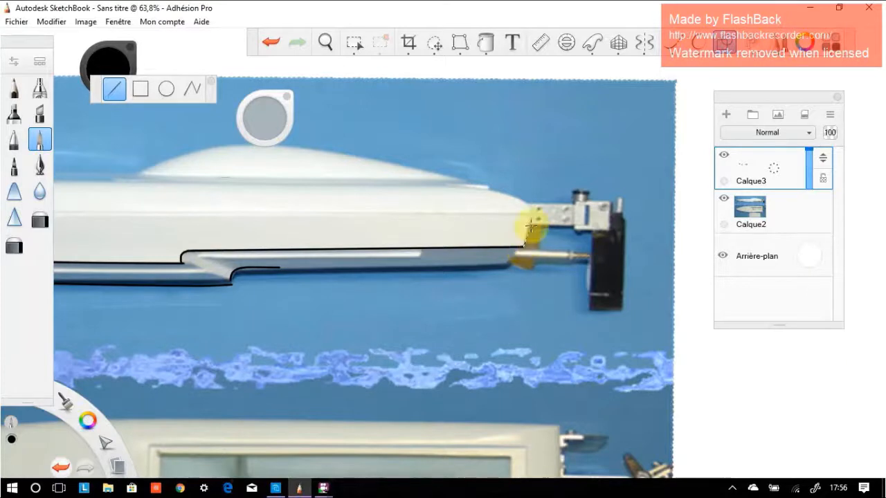
left_click_drag(529, 213, 530, 213)
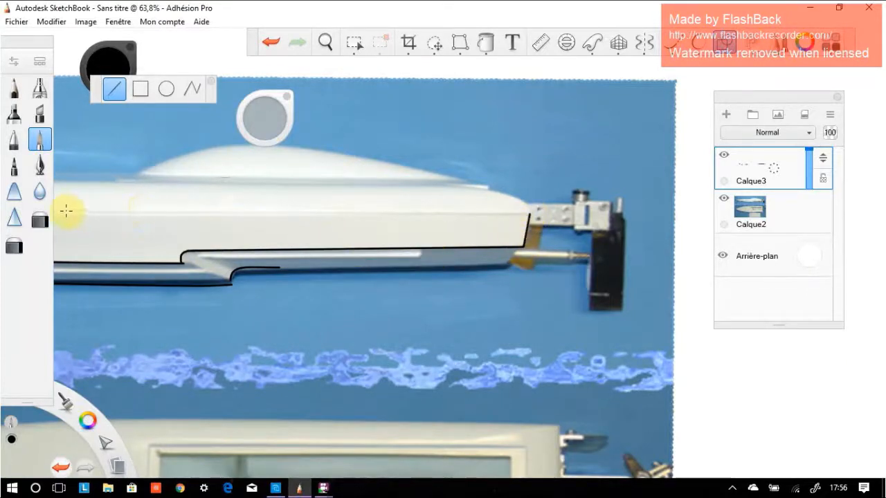
left_click_drag(66, 213, 527, 218)
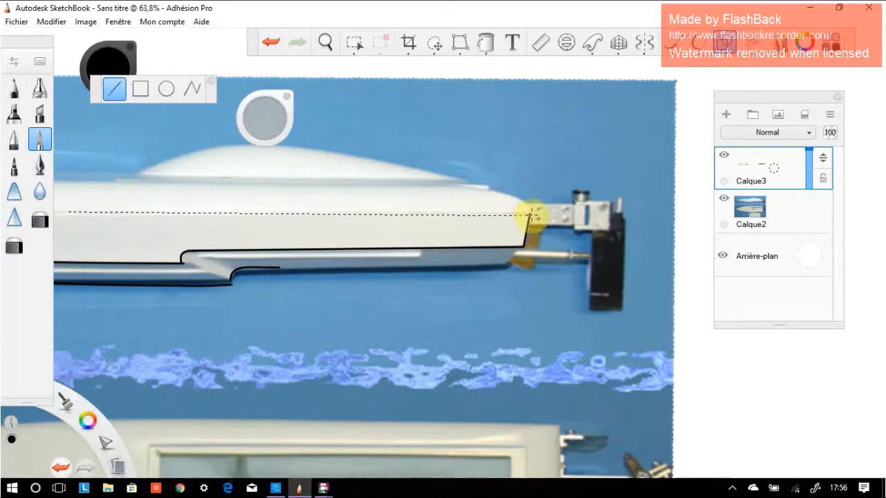
left_click_drag(528, 213, 529, 215)
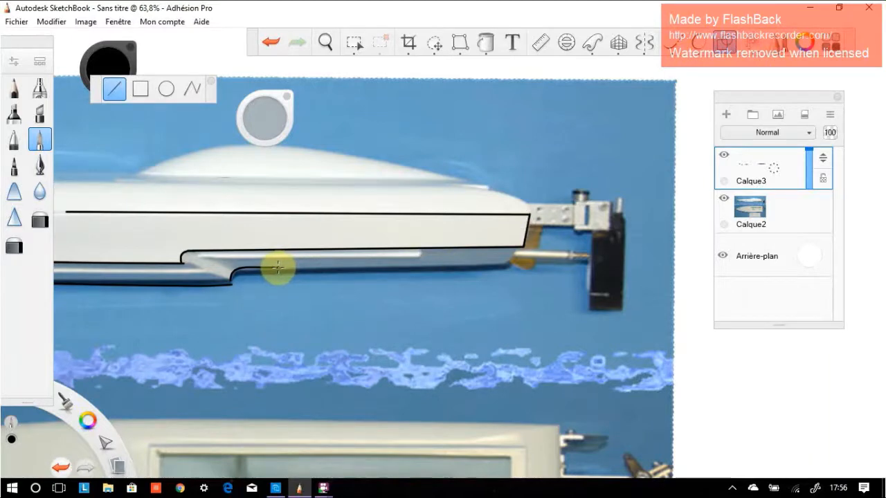
Trace the hull's bottom edge with straight lines from the step back to the stern and diagonally up to the side panel's corner.
scroll(278, 267, "up", 5)
scroll(286, 270, "down", 2)
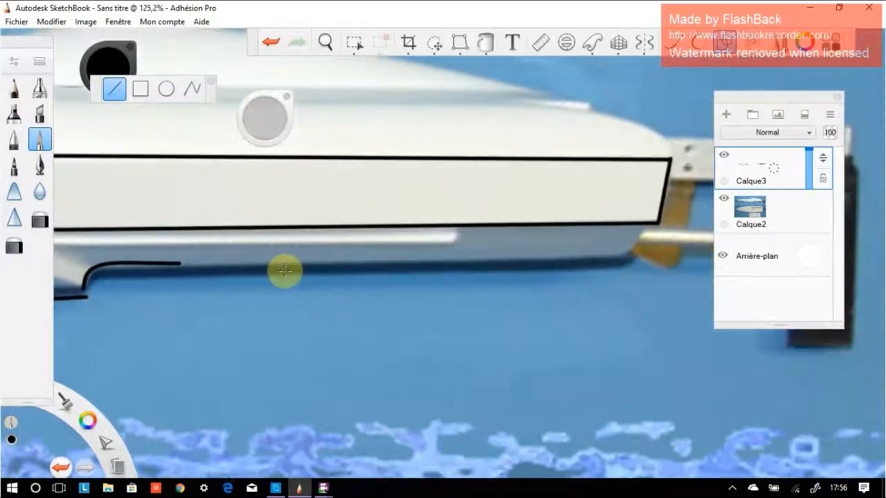
left_click_drag(180, 263, 648, 224)
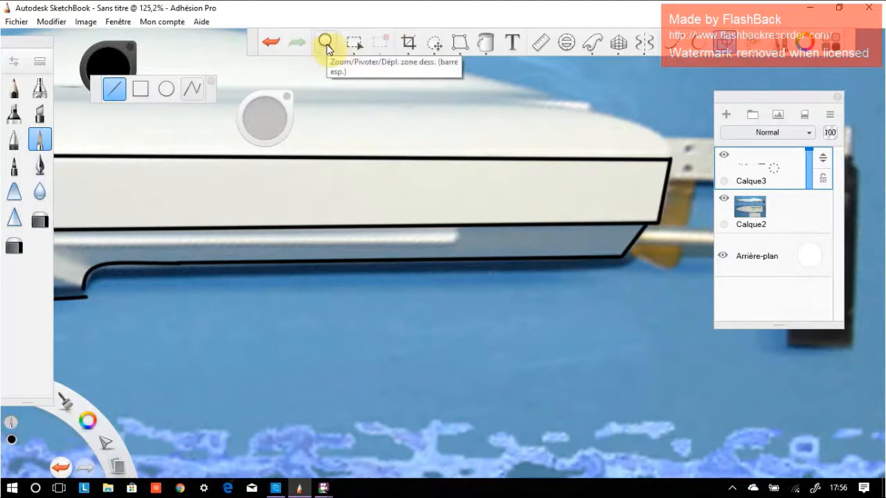
Draw a straight diagonal line across the hull's step, joining the side panel's lower corner to the bottom edge's corner.
left_click(327, 43)
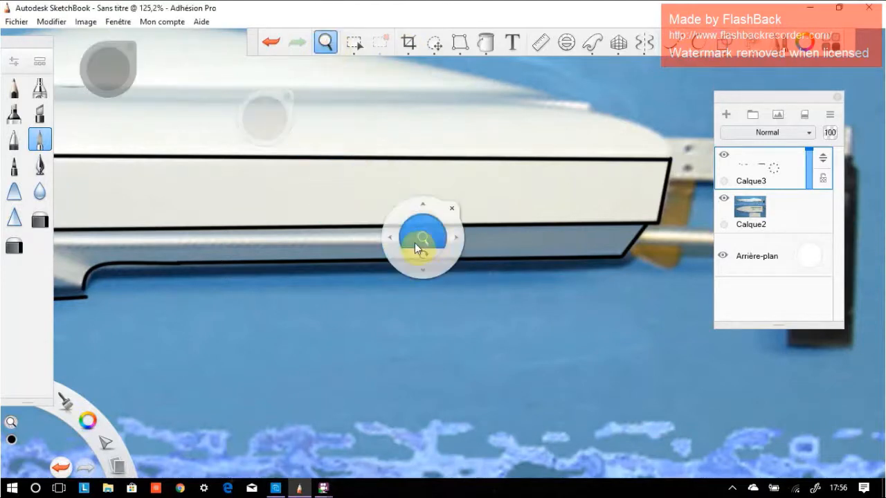
left_click_drag(422, 235, 224, 256)
left_click_drag(338, 278, 390, 233)
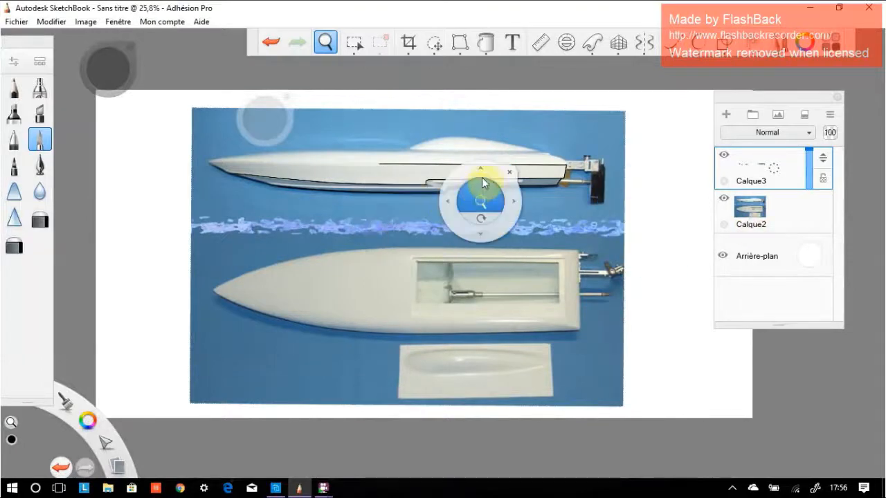
left_click(508, 171)
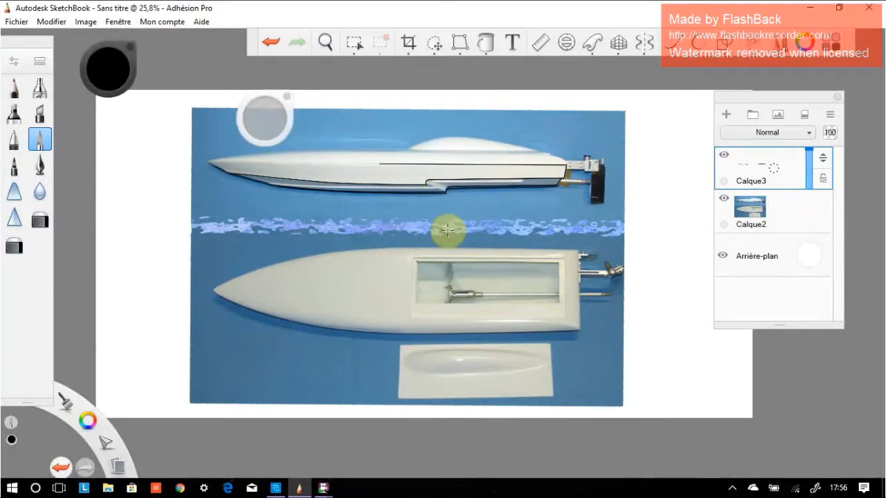
scroll(448, 228, "up", 5)
scroll(449, 228, "up", 5)
scroll(385, 249, "up", 2)
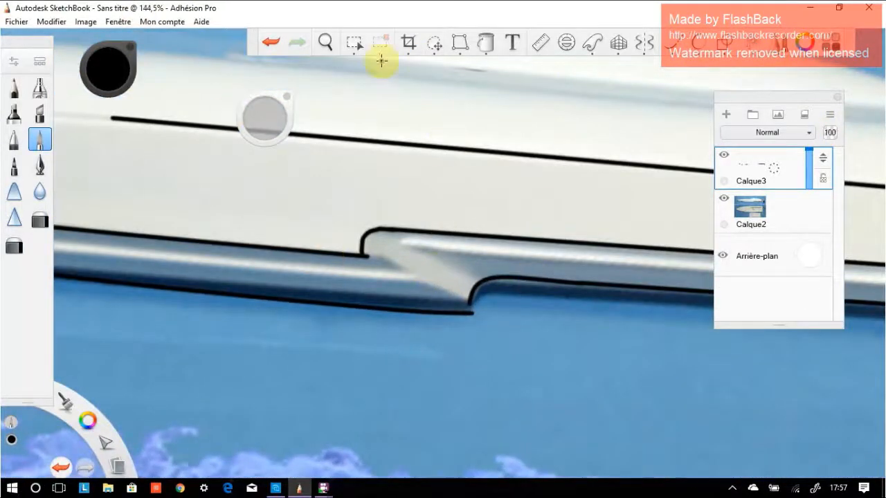
left_click(40, 142)
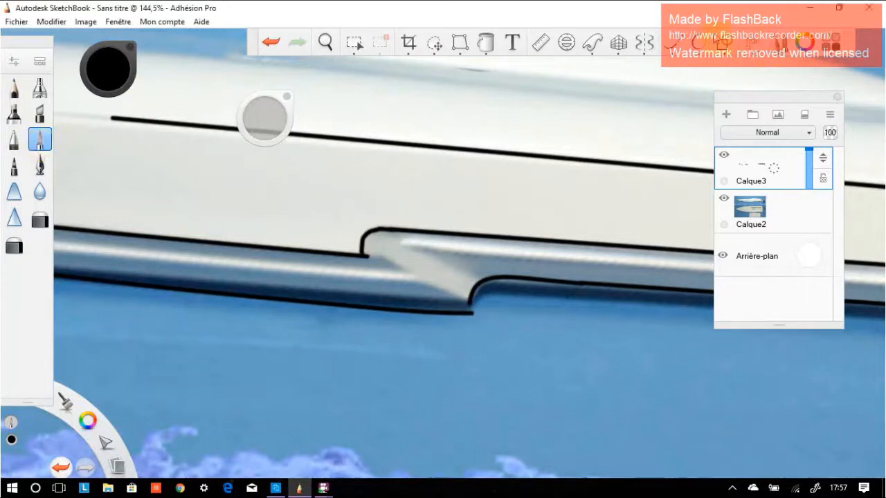
left_click(725, 46)
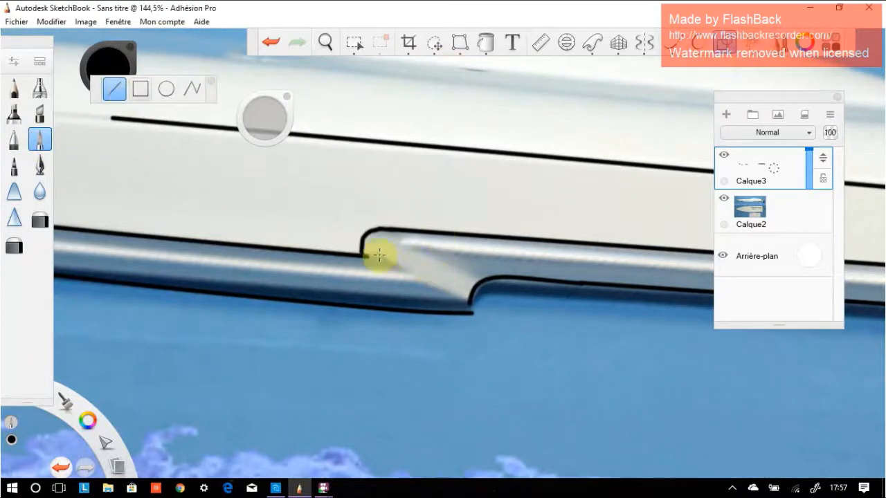
left_click_drag(360, 254, 474, 313)
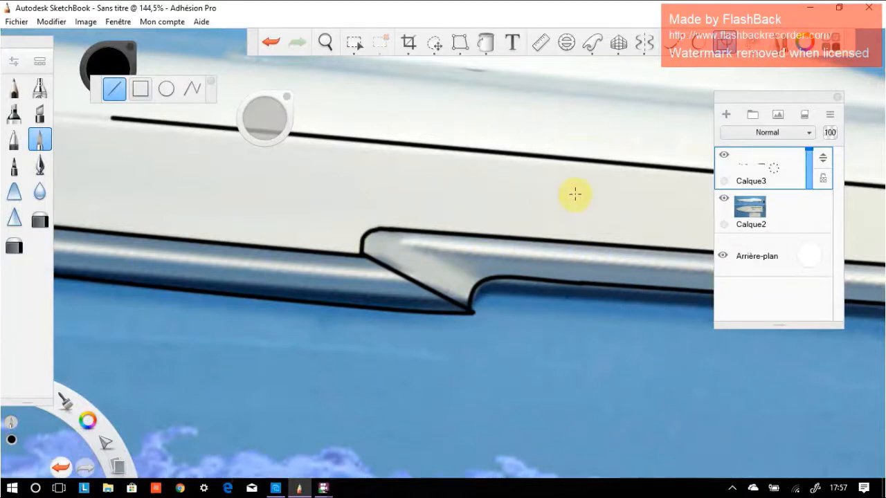
Turn on steady stroke at 120 and trace the side-view hull's crease from the bow tip to the straight upper line.
scroll(576, 194, "up", 1)
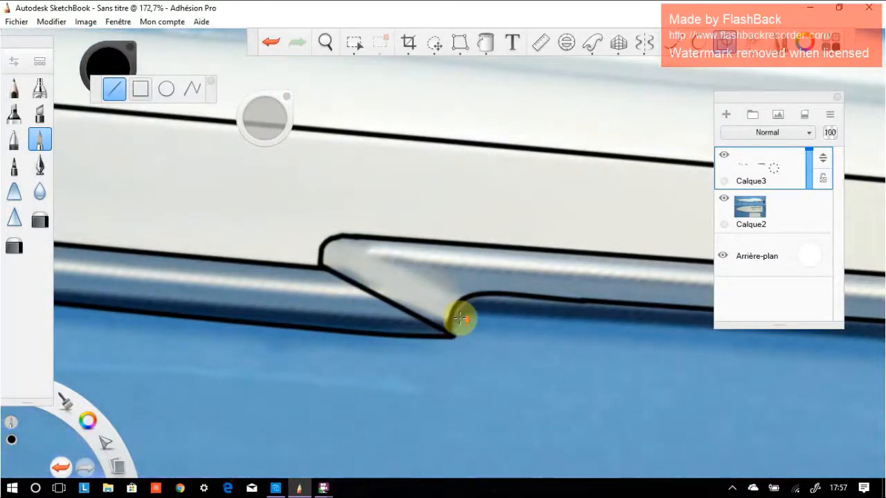
scroll(460, 316, "up", 1)
scroll(476, 318, "down", 8)
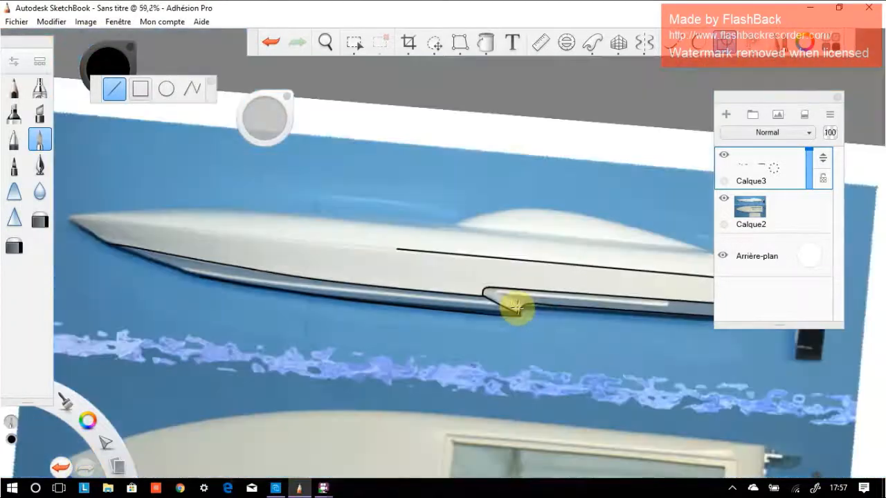
scroll(193, 292, "down", 1)
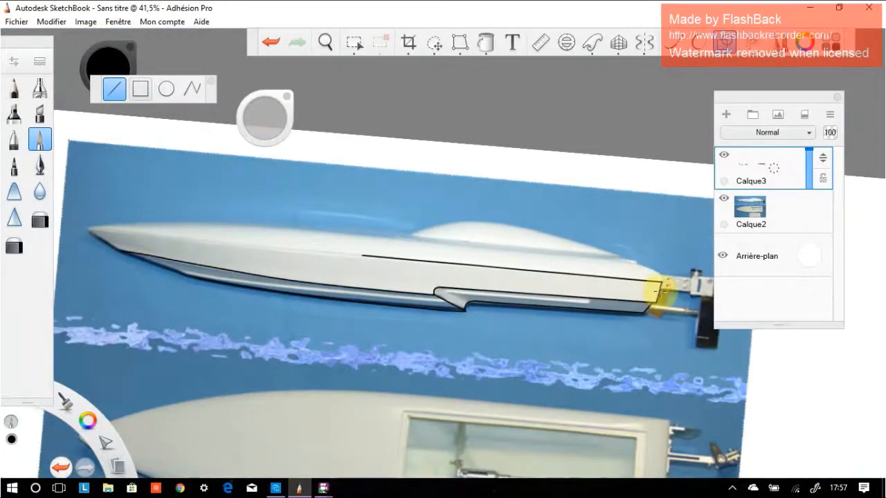
scroll(640, 292, "down", 1)
scroll(293, 284, "up", 2)
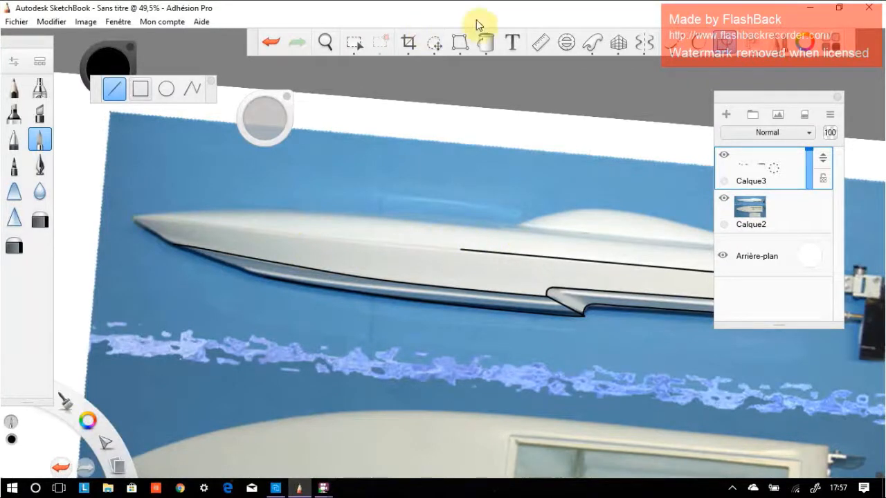
left_click(670, 50)
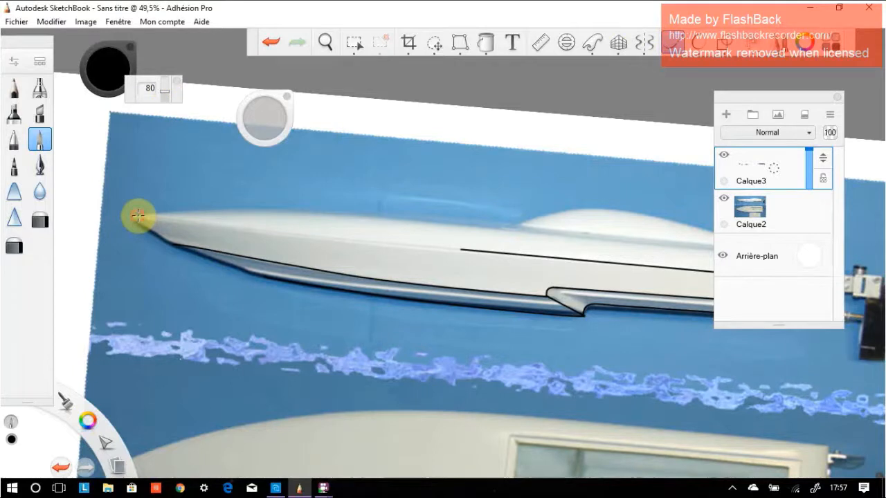
left_click_drag(138, 216, 306, 236)
left_click_drag(433, 250, 513, 254)
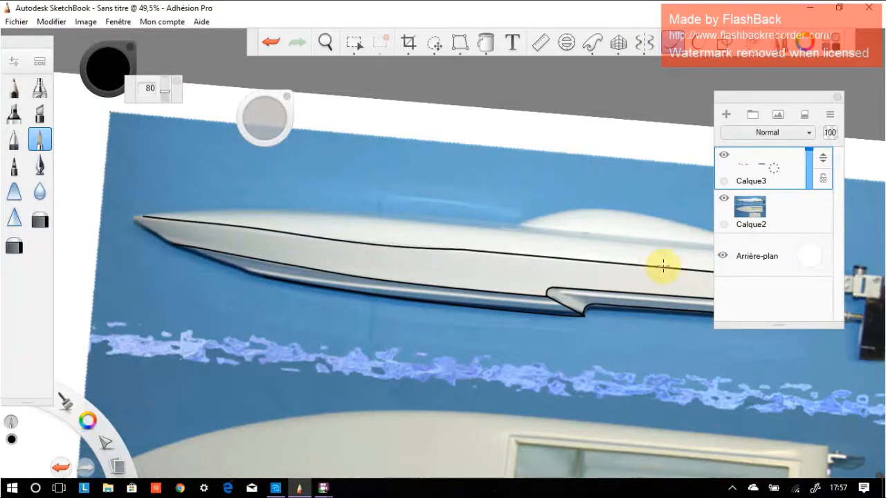
key("ctrl+z")
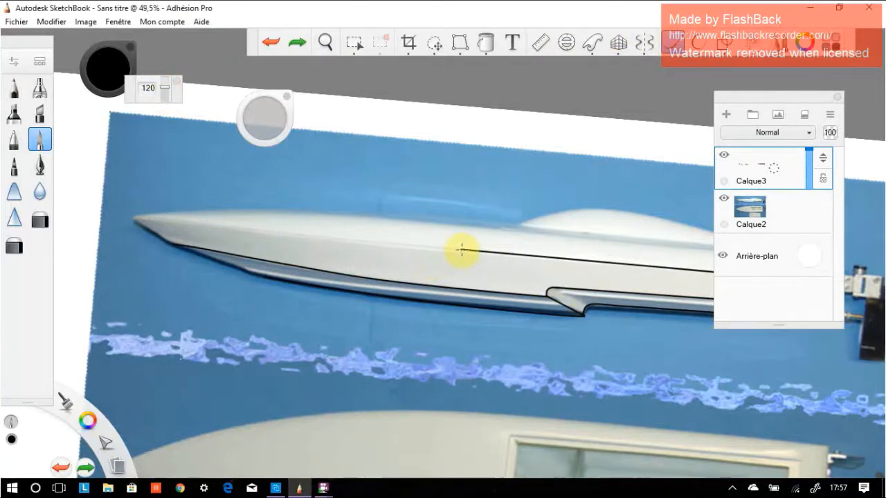
key("ctrl+y")
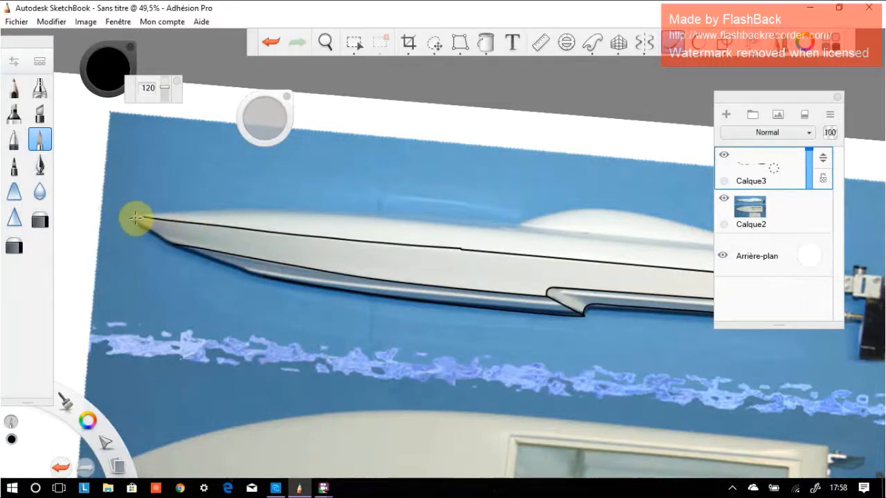
Trace the bow's edge below the tip, set the steady stroke to 57, and trace the front of the bottom edge.
left_click_drag(132, 219, 241, 285)
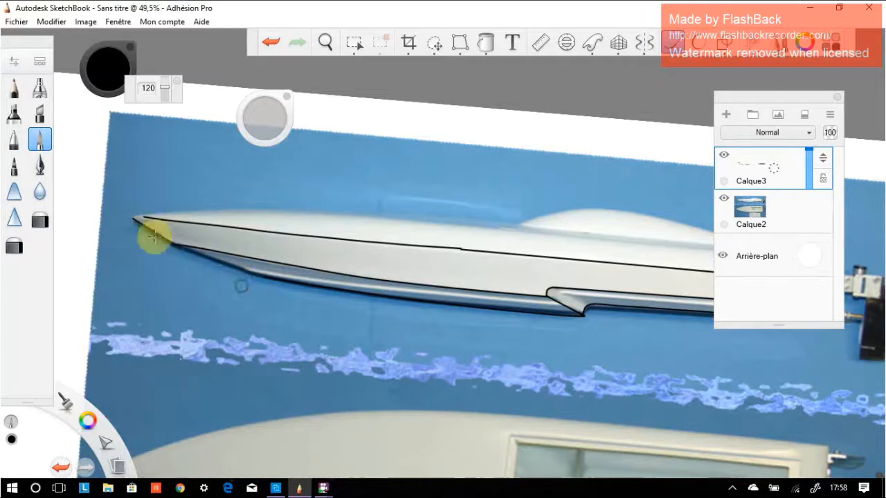
left_click(163, 88)
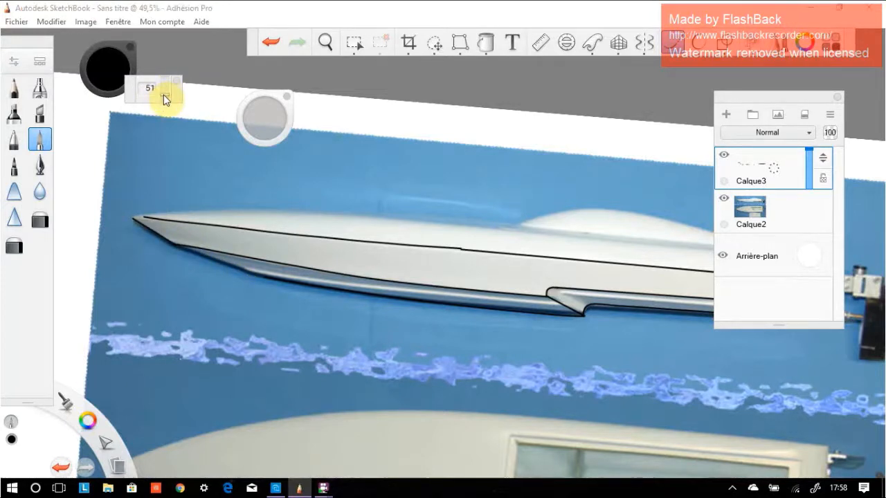
left_click_drag(165, 95, 165, 96)
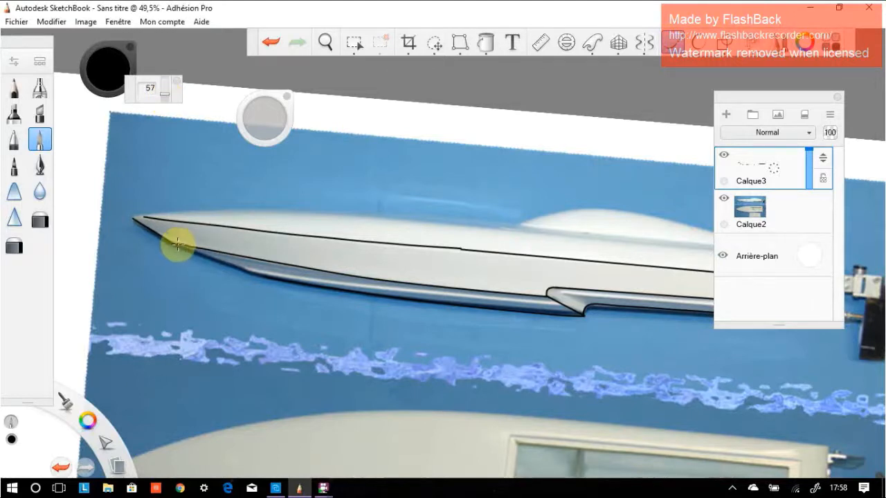
left_click_drag(177, 244, 278, 280)
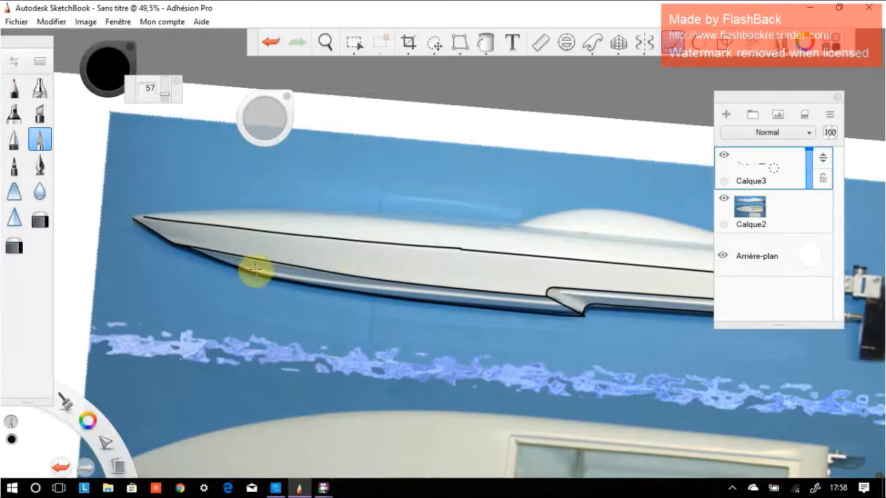
Try to trace the deck's upper edge from the bow tip toward the cockpit bulge and stern with steady strokes, undoing each attempt.
mouse_move(251, 269)
left_mouse_down()
mouse_move(356, 285)
mouse_move(573, 299)
left_mouse_up()
key("ctrl+z")
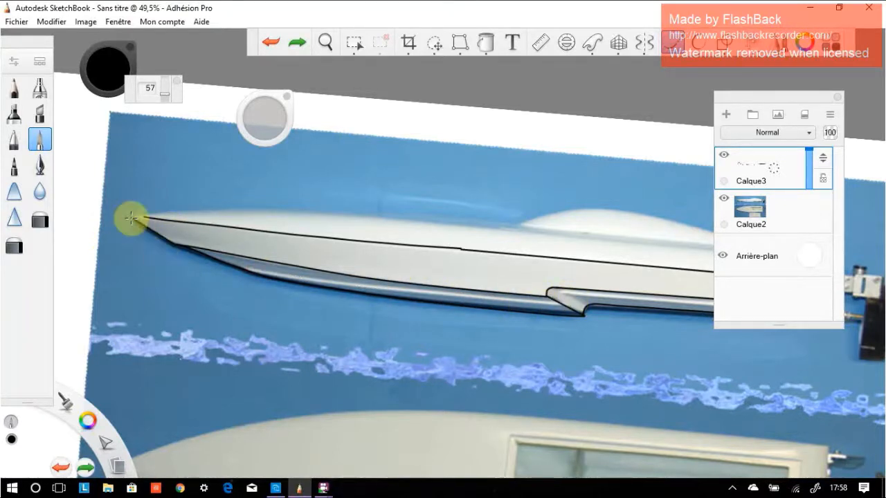
mouse_move(134, 217)
left_mouse_down()
mouse_move(380, 215)
mouse_move(539, 225)
left_mouse_up()
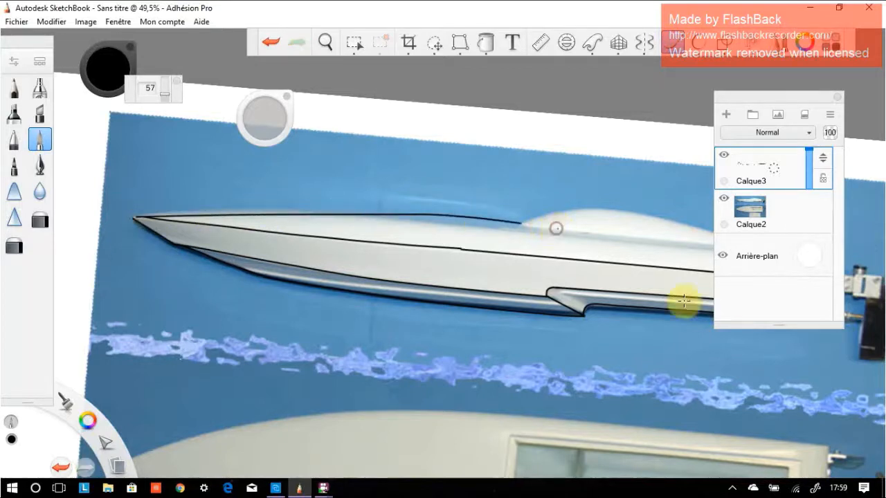
left_click(60, 467)
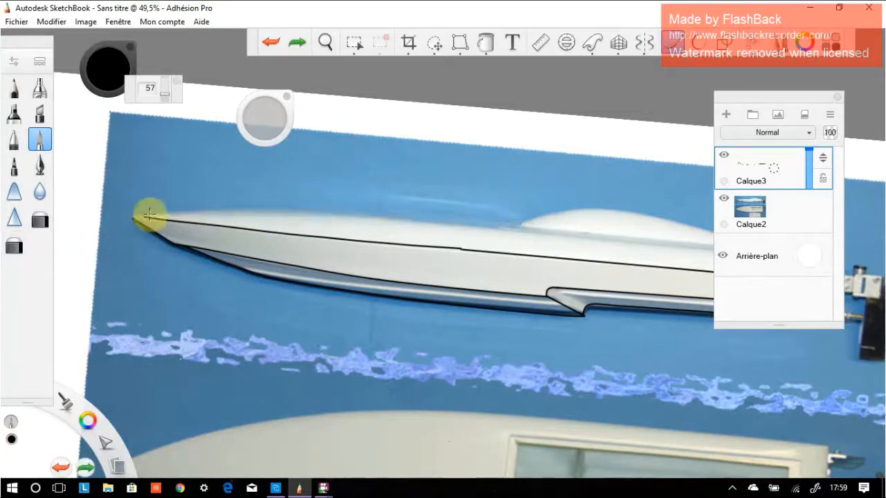
mouse_move(134, 217)
left_mouse_down()
mouse_move(427, 216)
mouse_move(633, 242)
mouse_move(823, 249)
left_mouse_up()
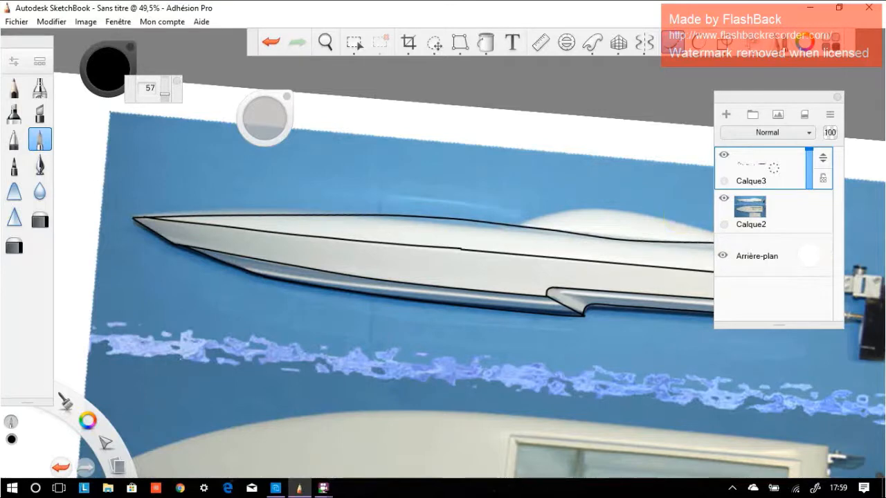
scroll(443, 270, "down", 2)
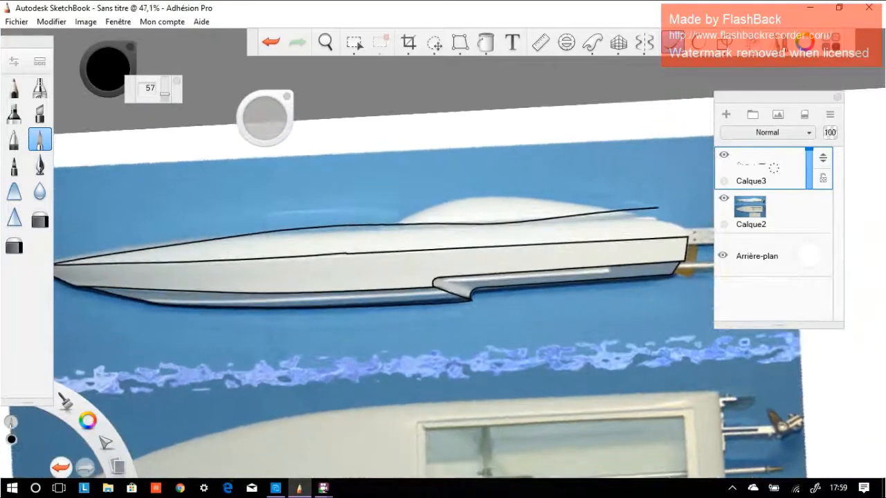
key("ctrl+z")
scroll(406, 184, "up", 1)
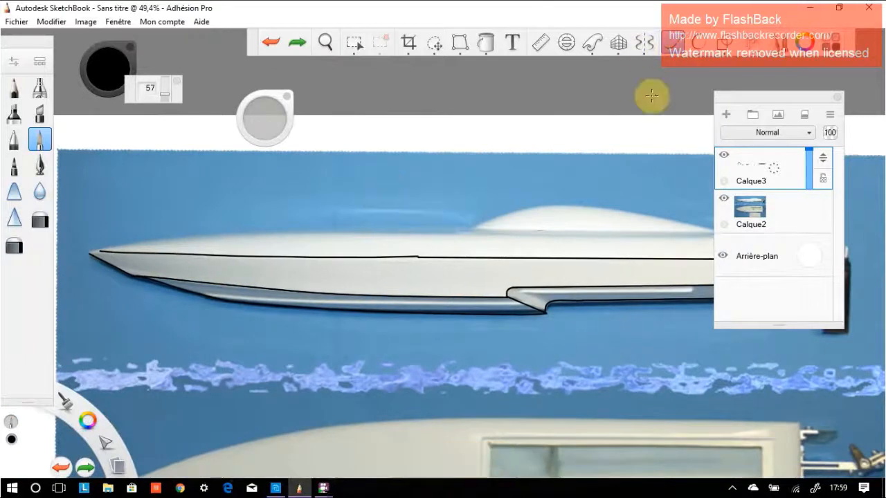
Turn on the ellipse guide, move it over the bow of the side-view hull, and enlarge, flatten and slightly tilt it.
left_click(566, 42)
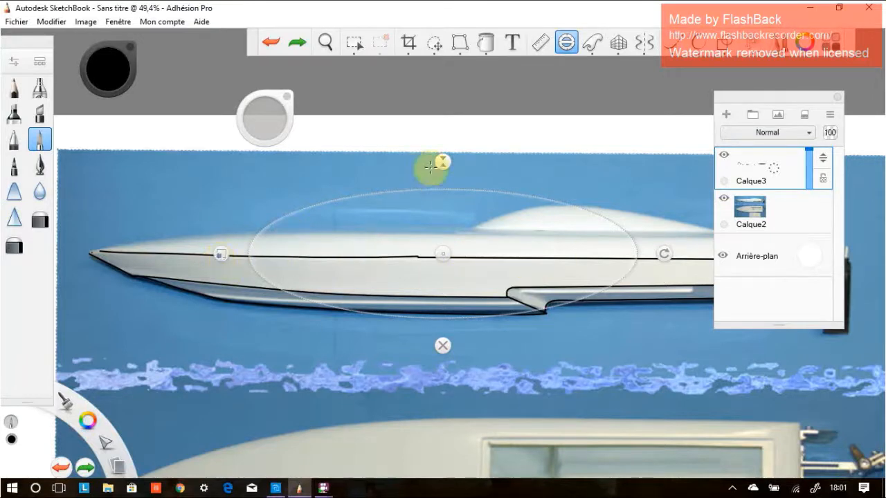
left_click_drag(222, 254, 204, 263)
left_click_drag(442, 254, 290, 282)
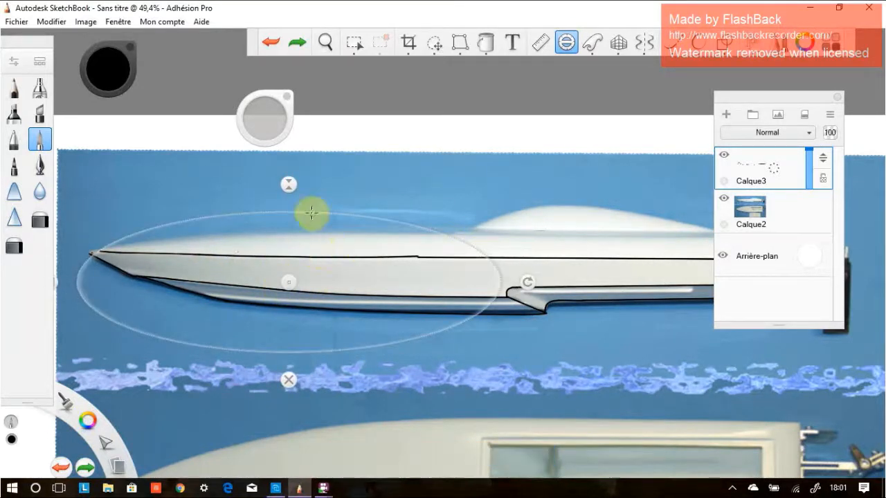
left_click_drag(289, 184, 289, 227)
left_click_drag(290, 232, 290, 233)
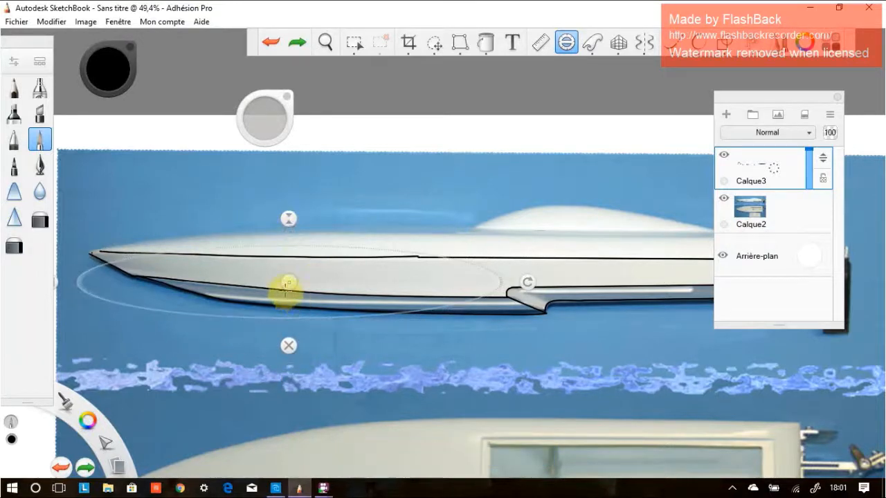
left_click_drag(526, 284, 530, 269)
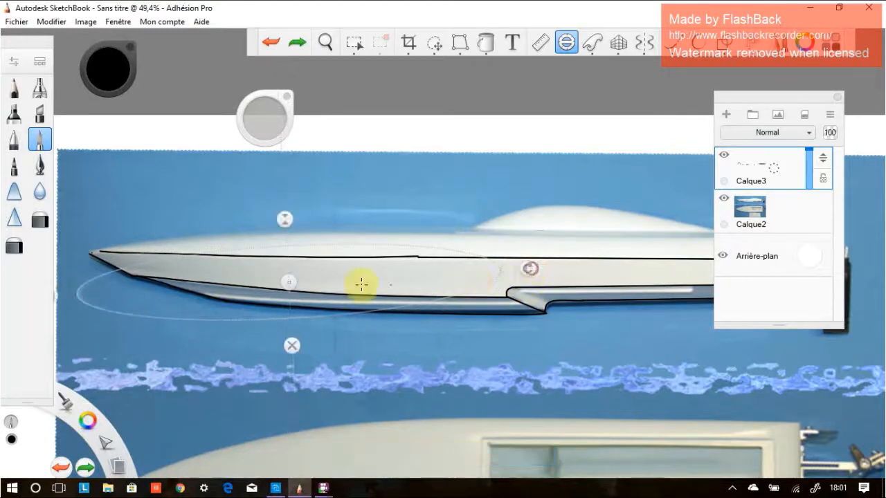
Fit the ellipse guide to the deck's upper edge at the bow, with ellipse 8° and rotation 3°.
left_click_drag(288, 282, 347, 268)
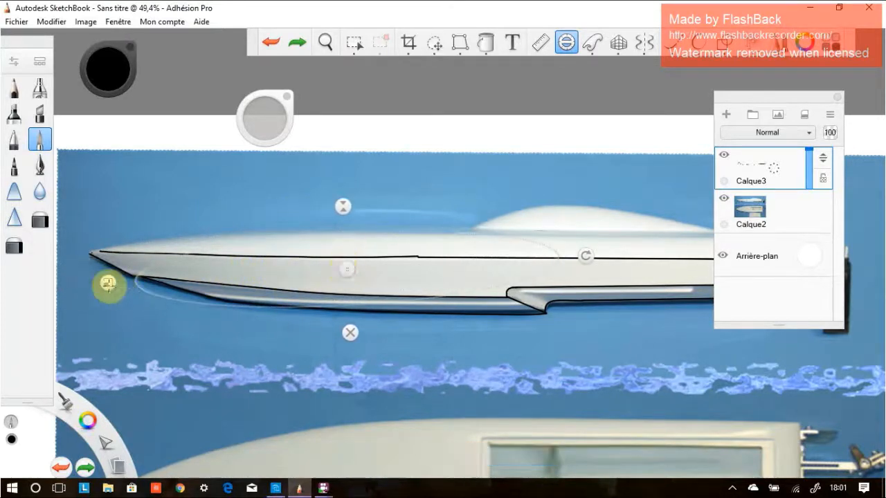
left_click_drag(107, 284, 61, 283)
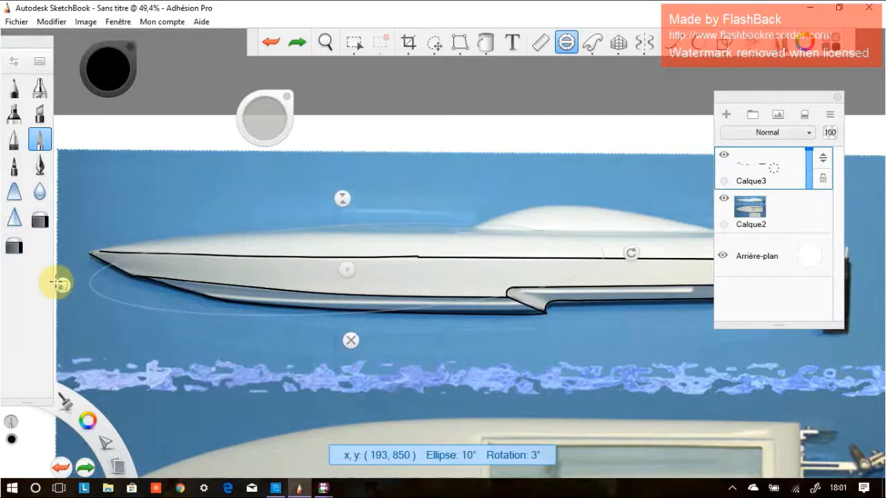
left_click_drag(346, 271, 266, 280)
left_click_drag(261, 206, 263, 225)
left_click_drag(263, 281, 267, 264)
left_click_drag(554, 248, 554, 251)
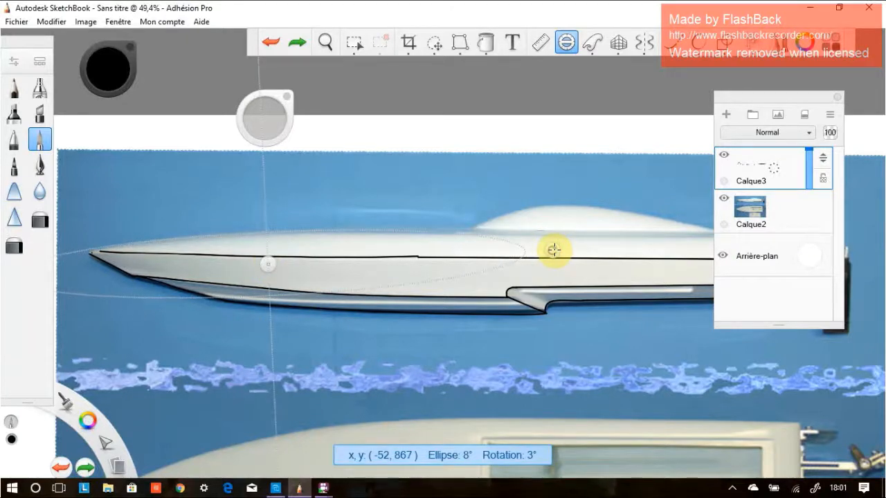
left_click_drag(553, 249, 552, 248)
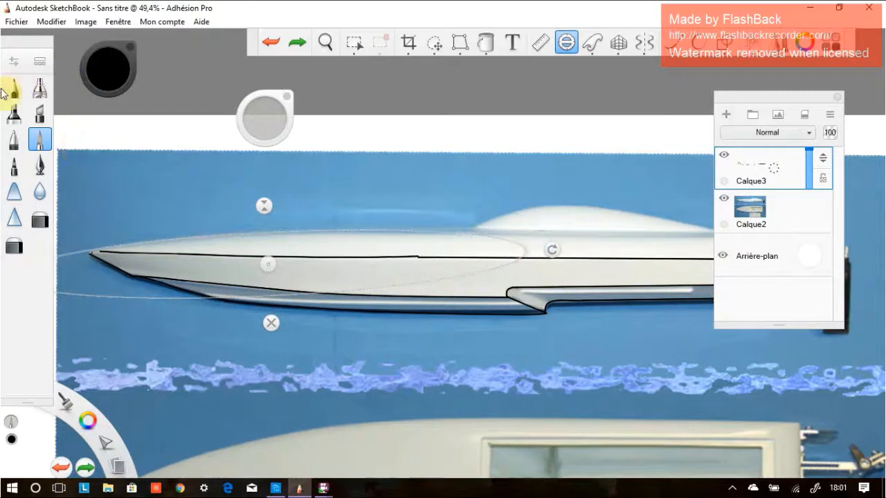
Trace the deck's upper edge from the bow along the ellipse guide, erase the excess toward the cockpit bulge, and dismiss the guide.
double_click(45, 140)
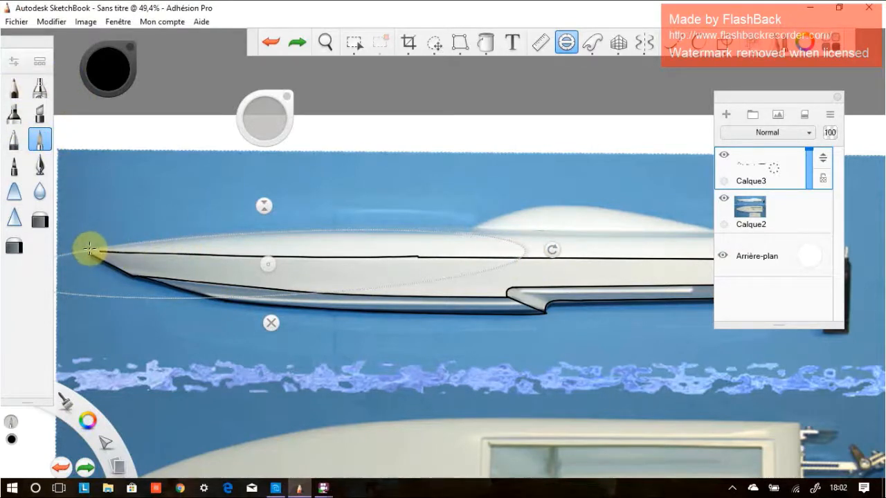
mouse_move(89, 251)
left_mouse_down()
mouse_move(281, 233)
mouse_move(329, 211)
mouse_move(364, 234)
mouse_move(420, 198)
mouse_move(425, 241)
mouse_move(456, 225)
mouse_move(408, 224)
mouse_move(494, 237)
mouse_move(177, 309)
mouse_move(104, 305)
left_mouse_up()
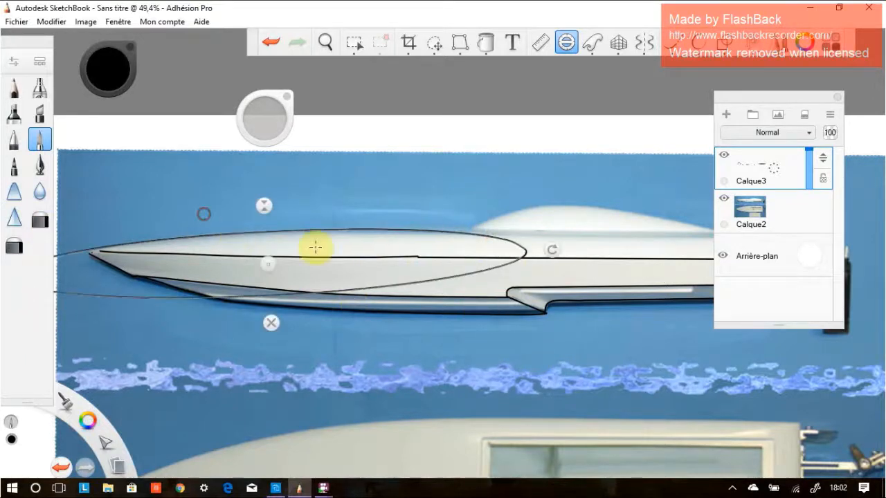
key("ctrl+z")
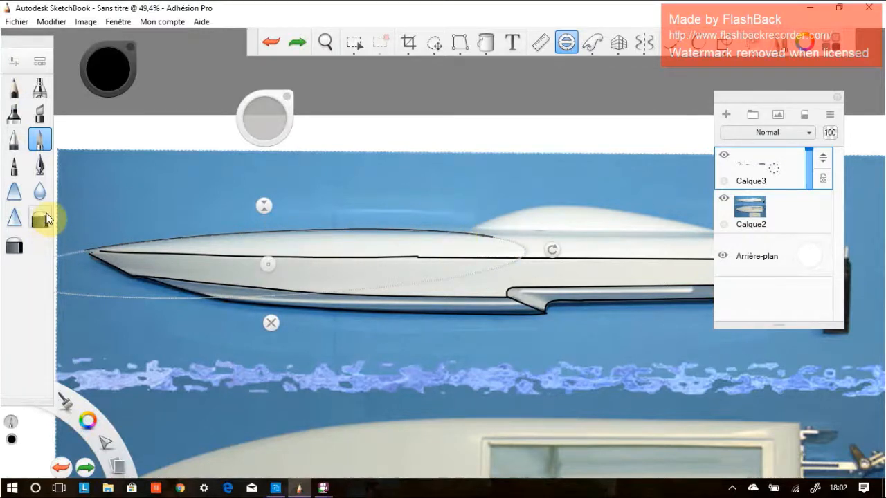
left_click(47, 218)
mouse_move(488, 233)
left_mouse_down()
mouse_move(466, 238)
mouse_move(439, 229)
mouse_move(552, 235)
left_mouse_up()
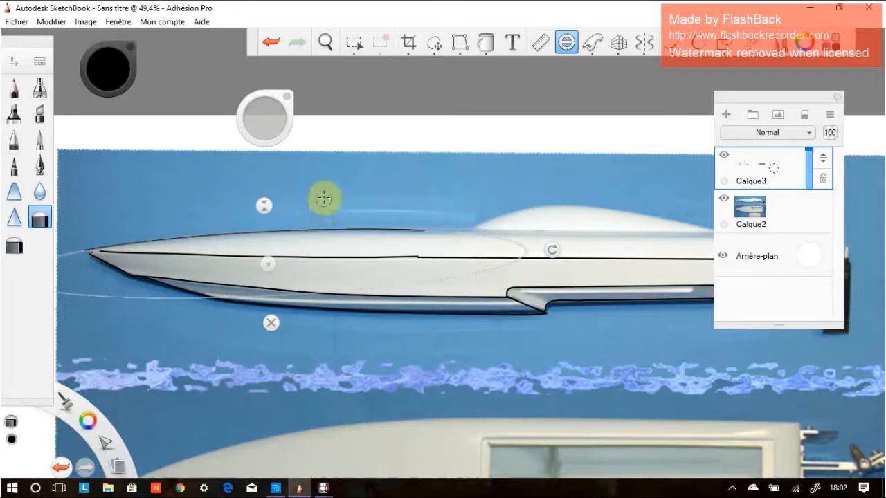
left_click(270, 323)
Bring the ellipse guide back over the cockpit bulge, shorten and heighten it, and tilt it downward toward the stern.
scroll(340, 256, "up", 3)
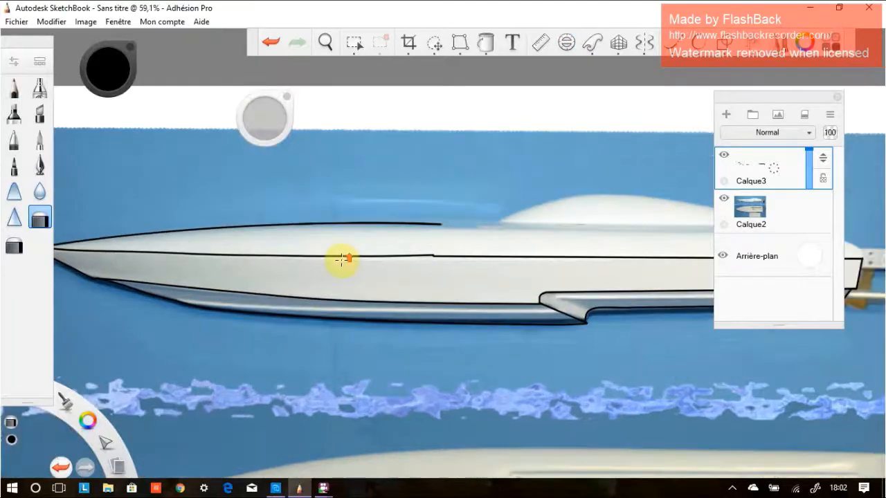
scroll(312, 253, "up", 3)
scroll(305, 232, "down", 5)
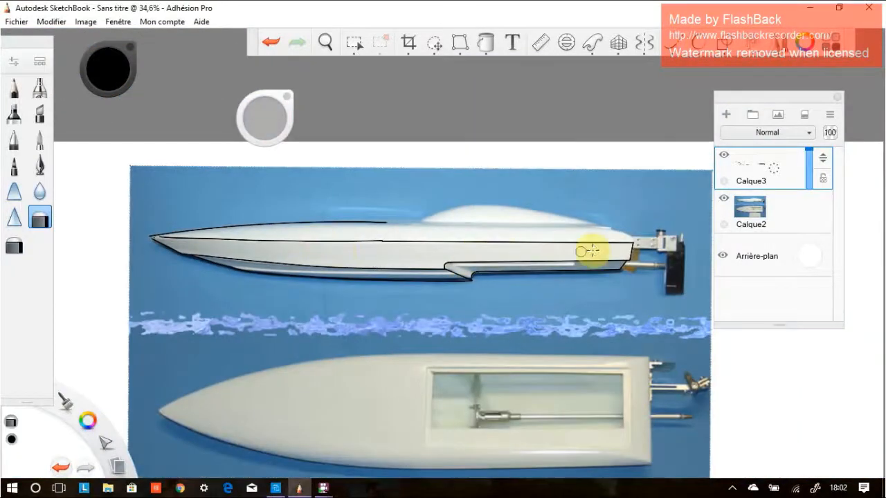
scroll(581, 246, "up", 1)
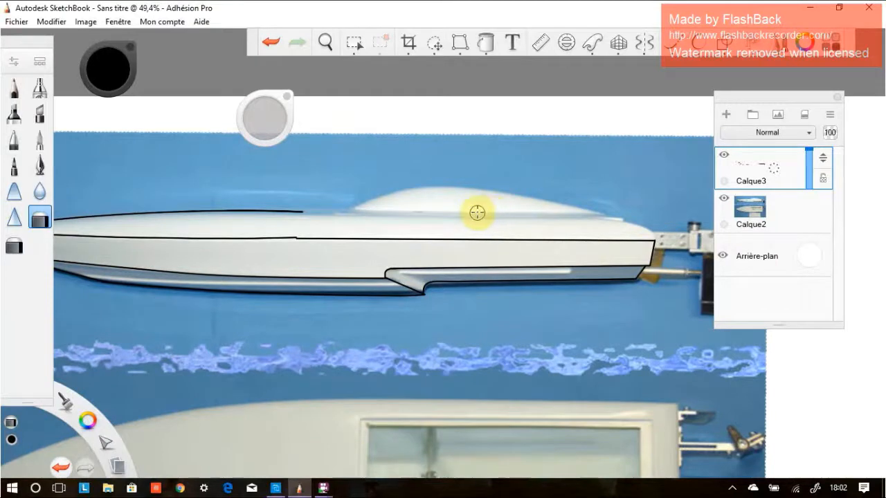
key("e")
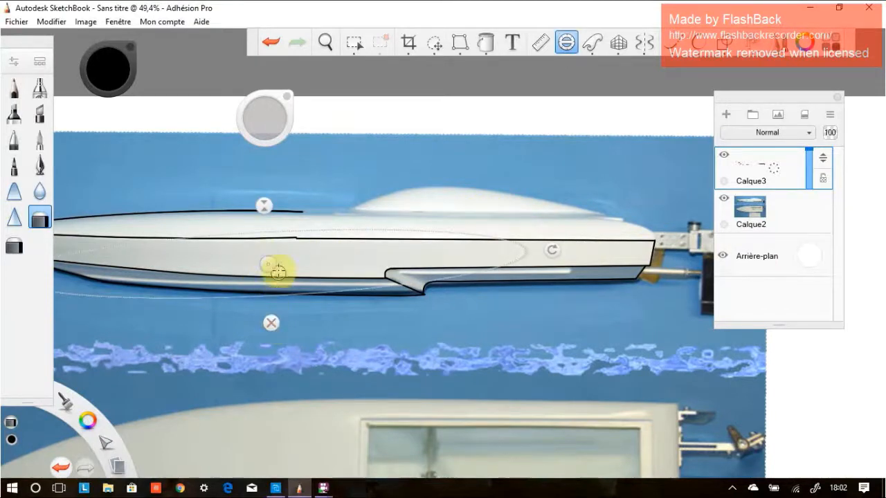
left_click_drag(267, 264, 406, 220)
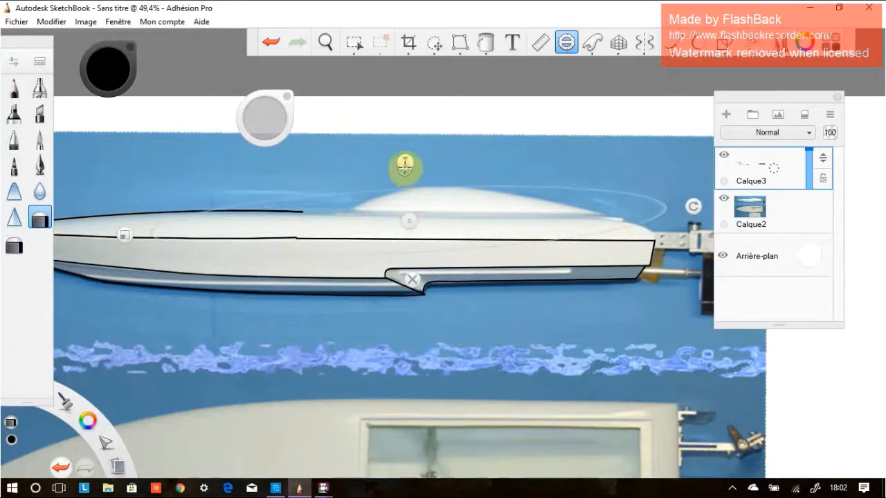
left_click_drag(126, 234, 258, 229)
left_click_drag(410, 178, 413, 109)
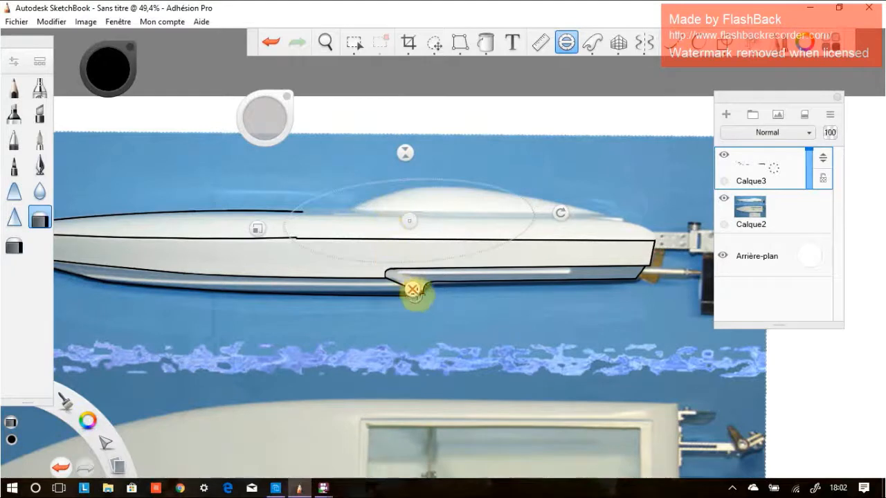
left_click_drag(560, 213, 559, 237)
left_click_drag(406, 222, 475, 227)
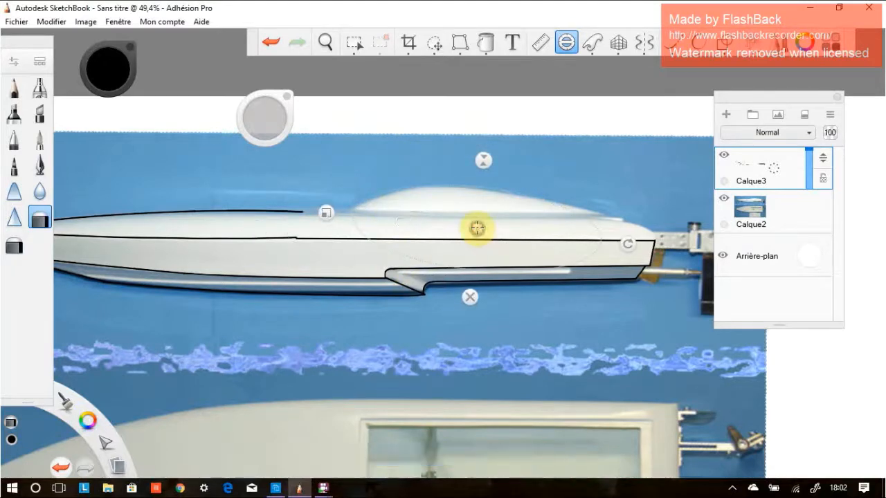
Fine-tune the ellipse guide to the cockpit bulge's curved top and trace that curve in black.
left_click_drag(327, 215, 314, 212)
left_click_drag(478, 228, 484, 235)
left_click_drag(491, 162, 491, 160)
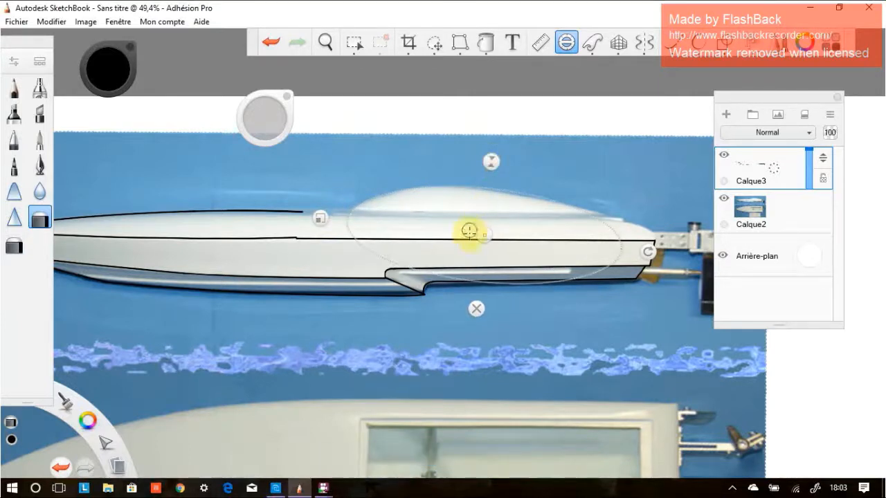
left_click_drag(482, 237, 483, 235)
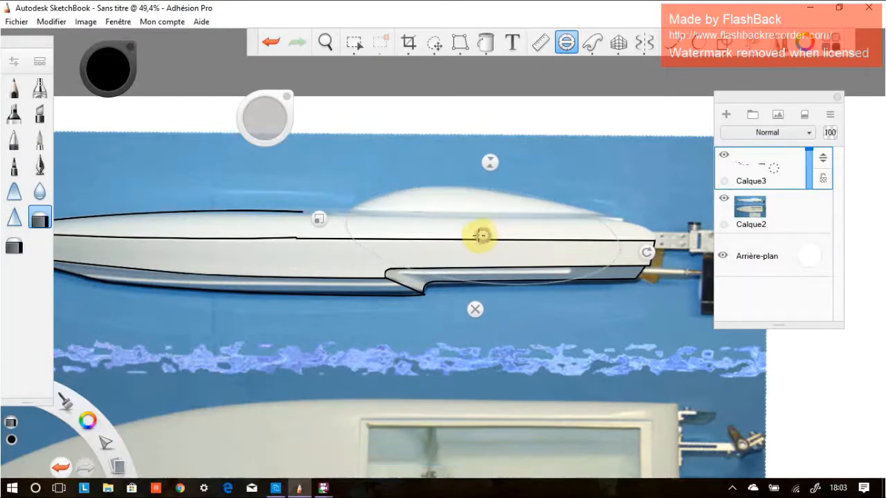
left_click(47, 139)
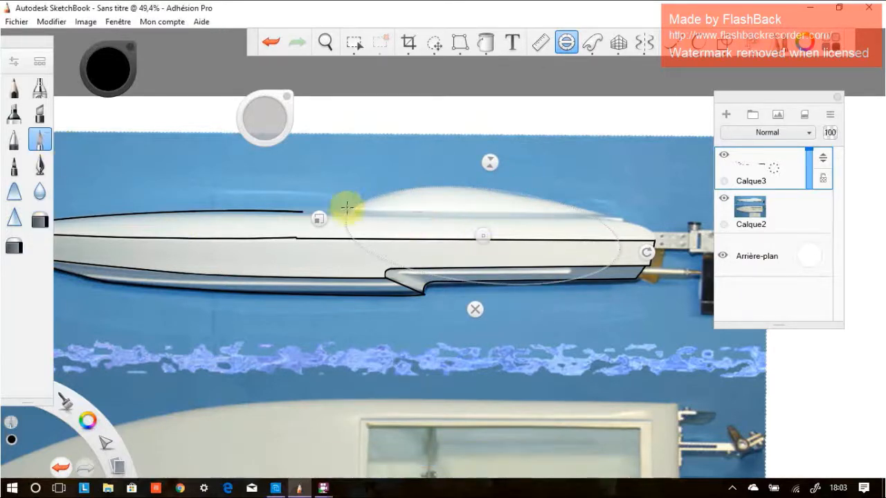
mouse_move(350, 209)
left_mouse_down()
mouse_move(446, 196)
mouse_move(539, 216)
mouse_move(564, 207)
left_mouse_up()
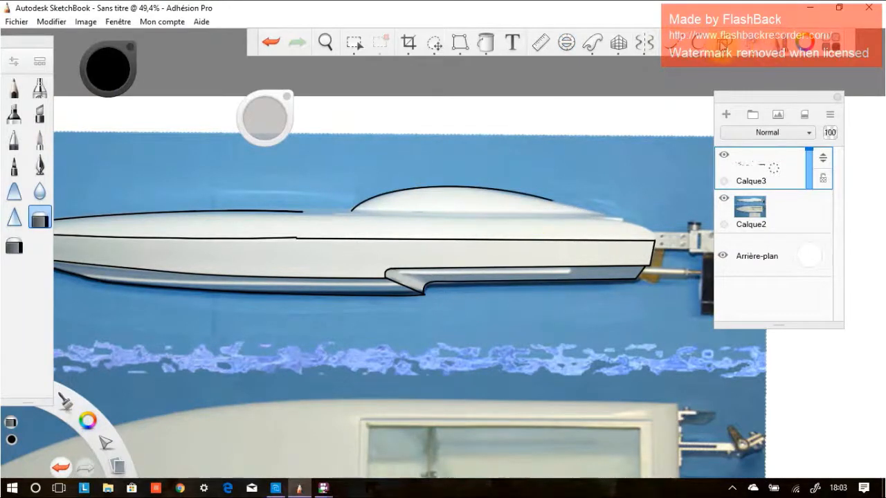
Draw straight lines for the cockpit bulge's rear slope and for its base, extending the deck edge to that slope.
left_click(658, 50)
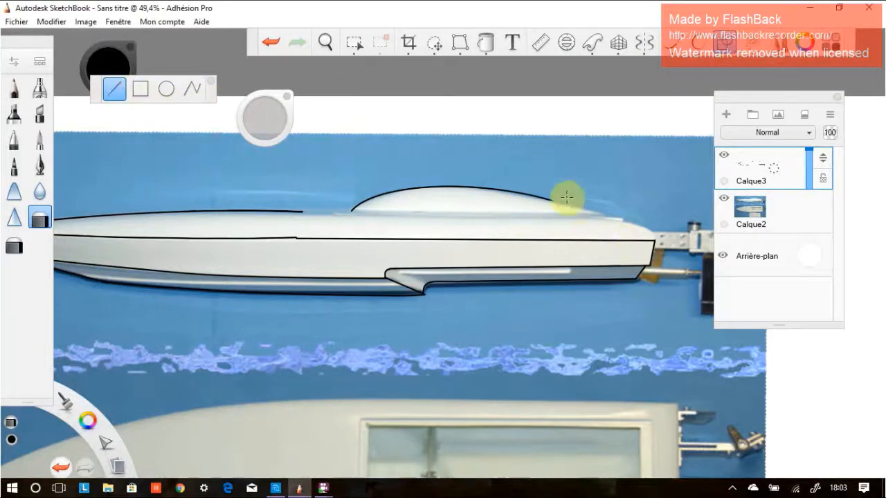
key("e")
left_click_drag(542, 199, 625, 222)
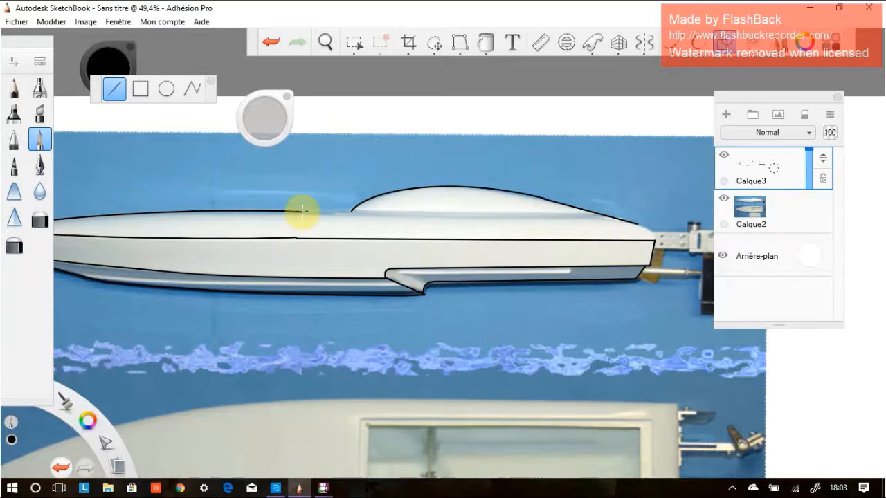
left_click_drag(302, 211, 604, 217)
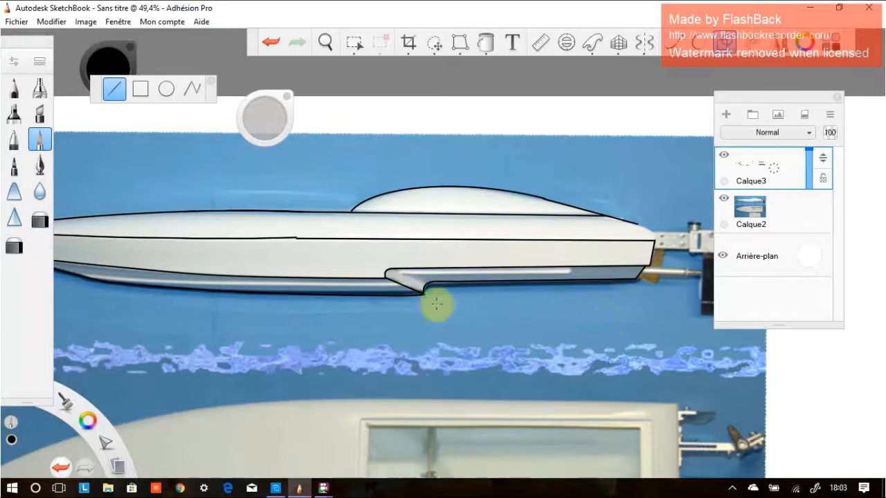
Outline the narrow light strip behind the hull's step with straight lines along its lower and upper edges.
left_click_drag(409, 275, 565, 271)
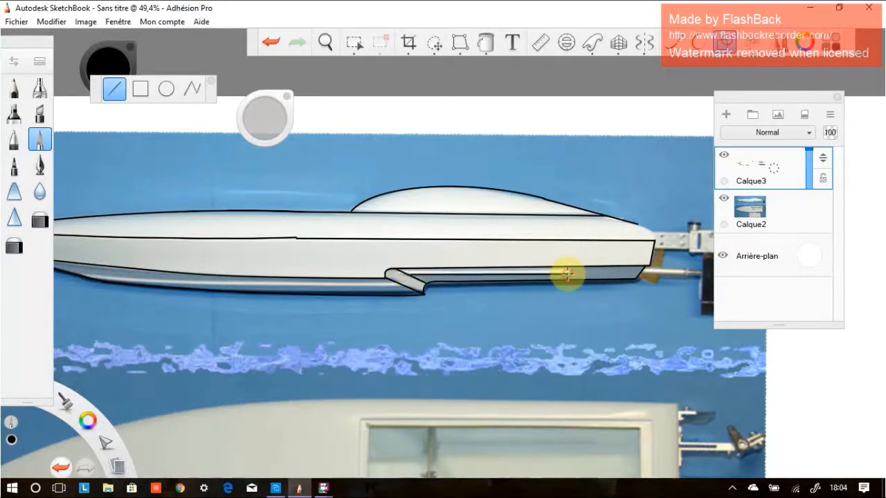
left_click_drag(570, 271, 414, 271)
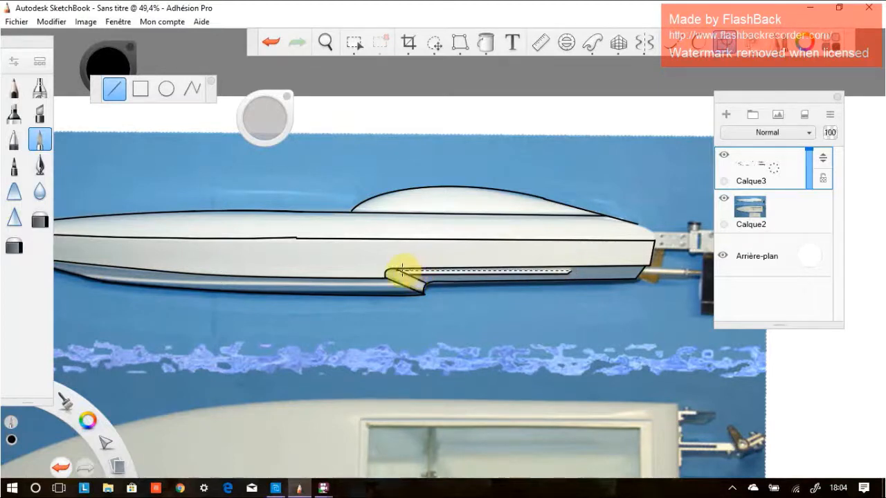
left_click_drag(401, 270, 402, 270)
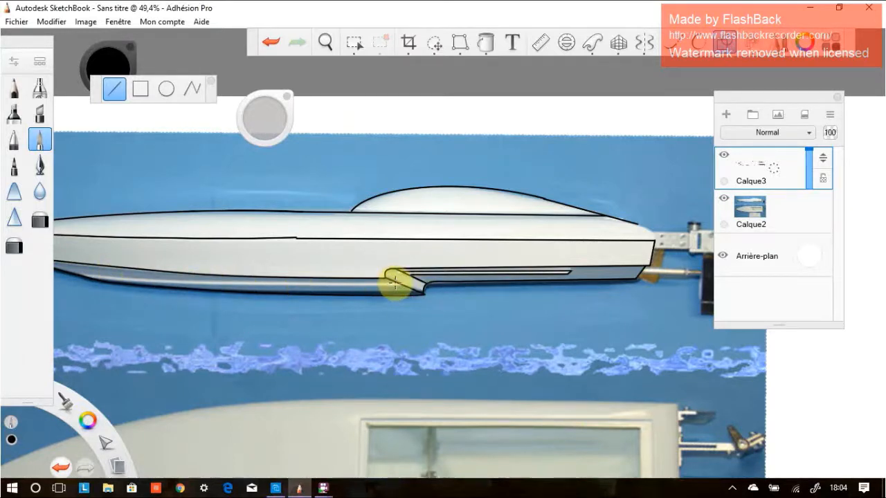
Outline the light strip ahead of the hull's step with straight lines running between the step and the bow.
left_click_drag(393, 281, 90, 275)
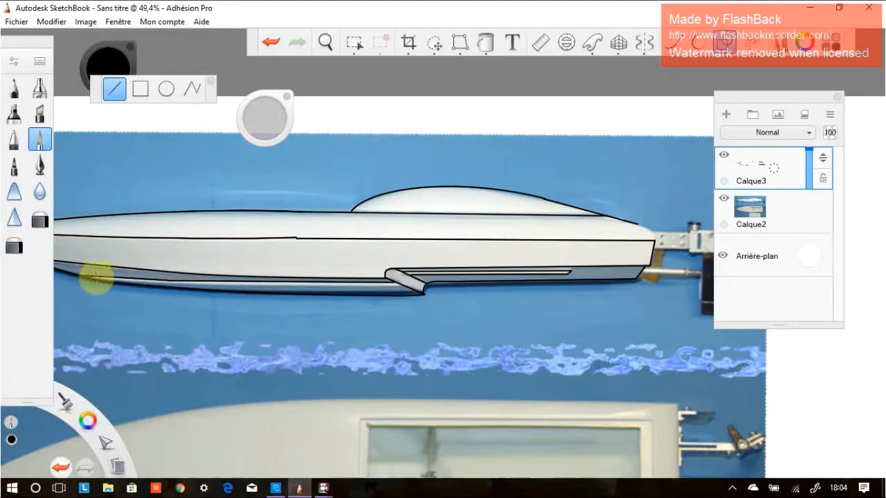
left_click_drag(97, 279, 398, 284)
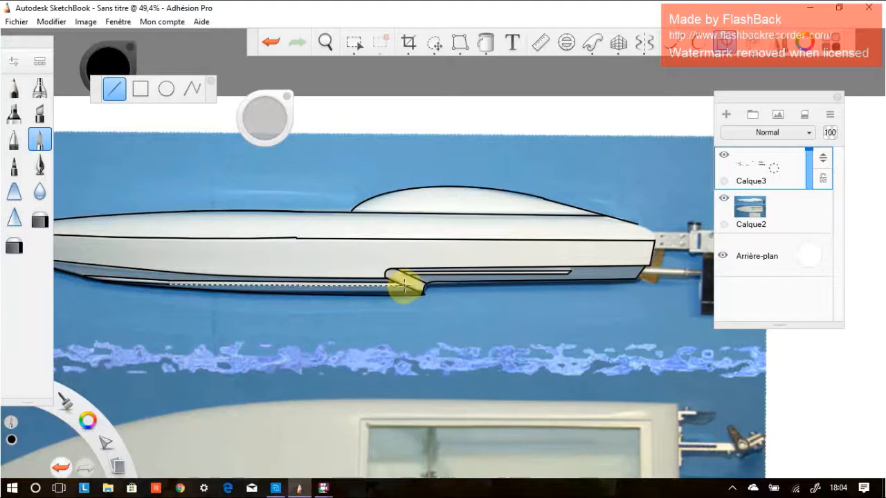
left_click_drag(403, 285, 402, 287)
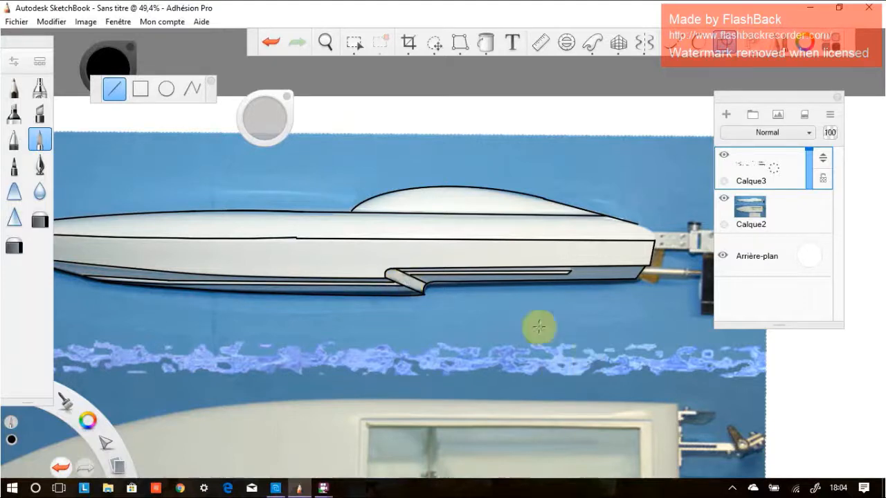
Trace the rear deck's rounded corner with a steady stroke of 57, from the cockpit bulge's rear slope to the transom.
scroll(545, 92, "up", 2)
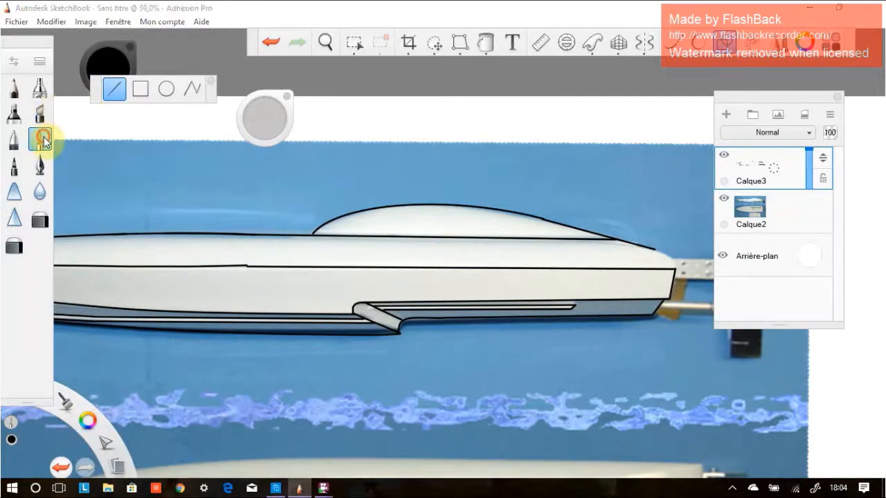
left_click(679, 46)
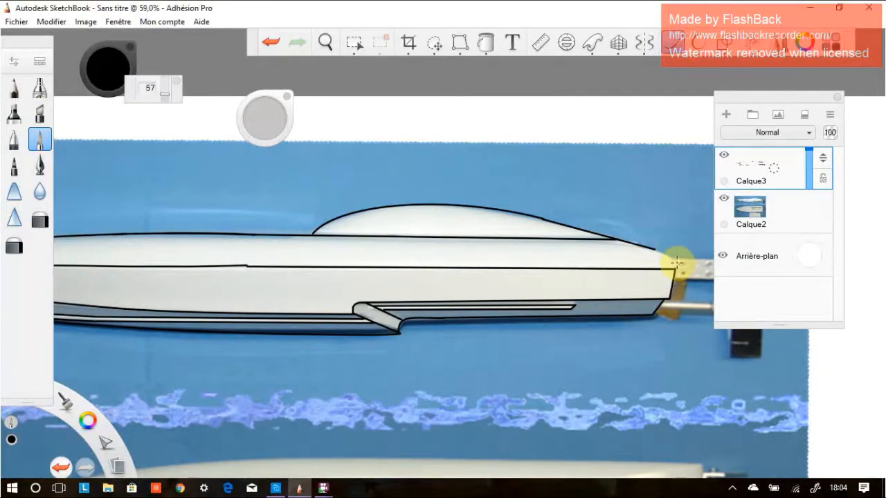
scroll(621, 246, "up", 9)
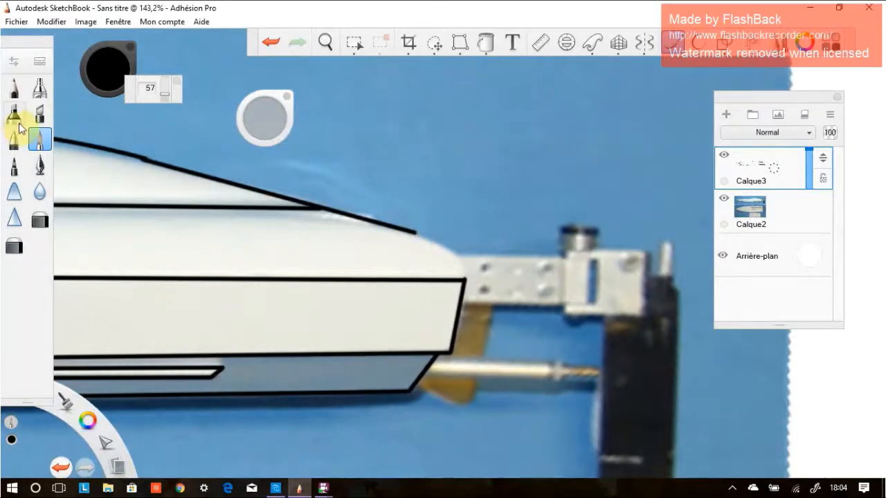
left_click(677, 45)
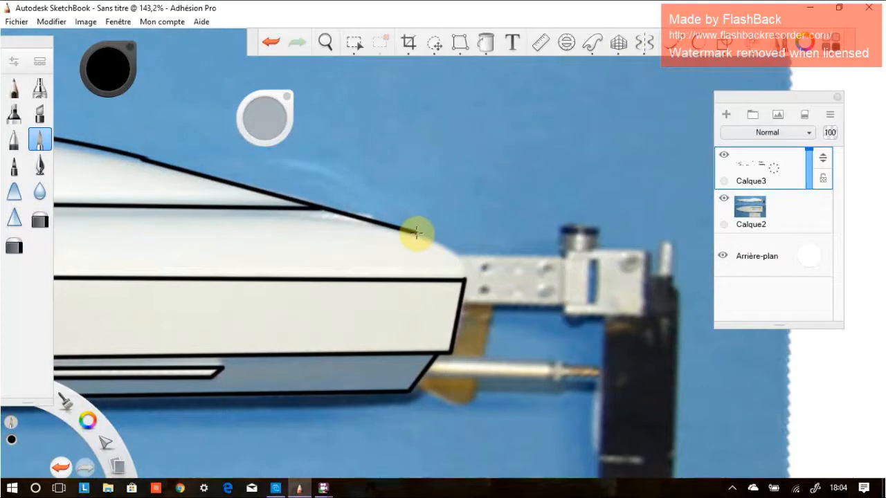
left_click(671, 44)
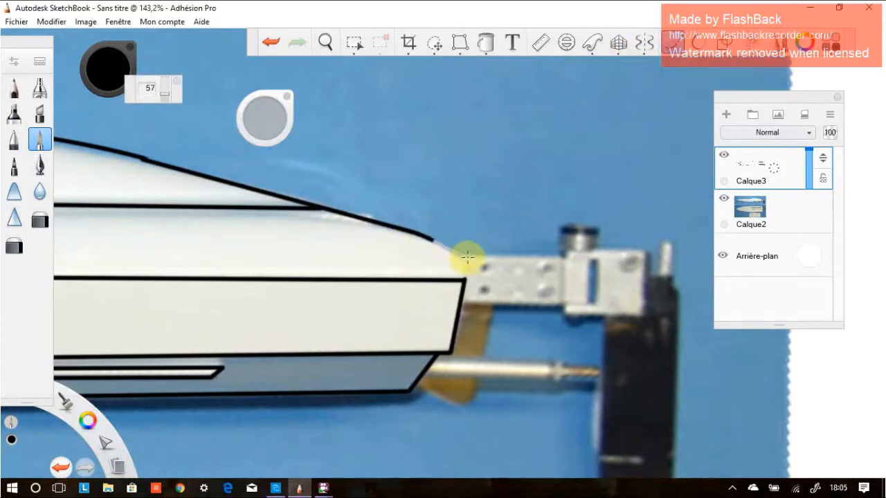
left_click_drag(478, 309, 476, 316)
left_click_drag(238, 285, 258, 291)
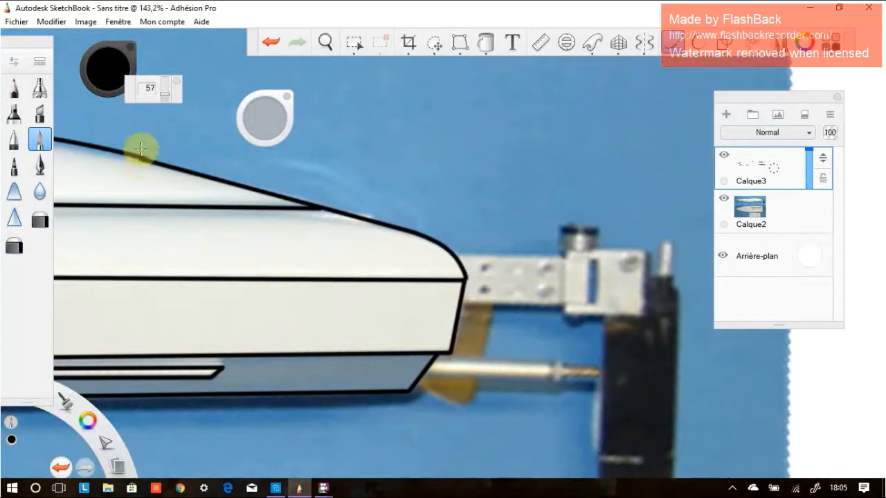
Erase the kink where the cockpit bulge's curve meets its rear slope and redraw that section with a steady stroke.
left_click(39, 219)
left_click(149, 157)
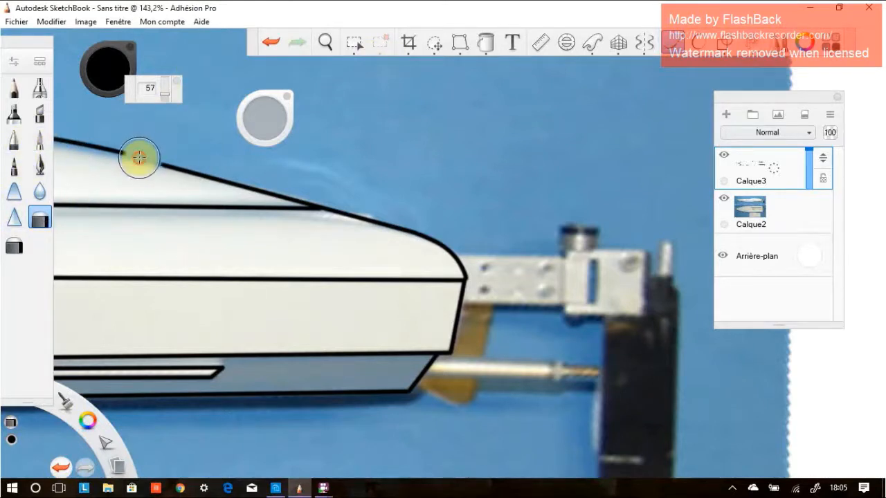
left_click(39, 140)
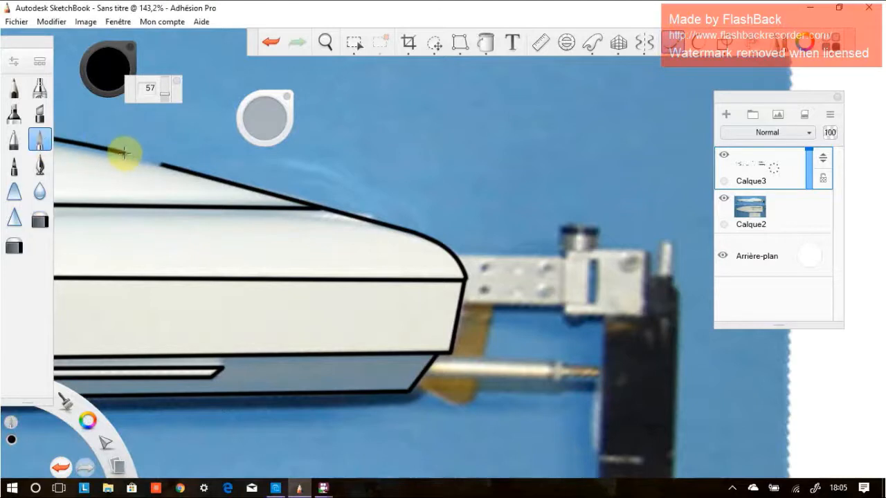
key("ctrl+z")
mouse_move(126, 153)
left_mouse_down()
mouse_move(159, 154)
mouse_move(208, 177)
left_mouse_up()
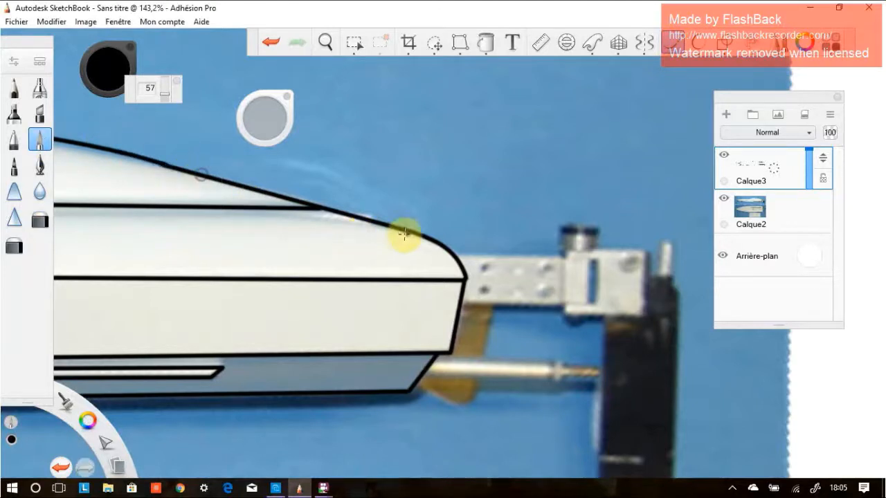
Close the gap at the front of the cockpit bulge by extending its curve down to the deck line.
scroll(503, 369, "down", 5)
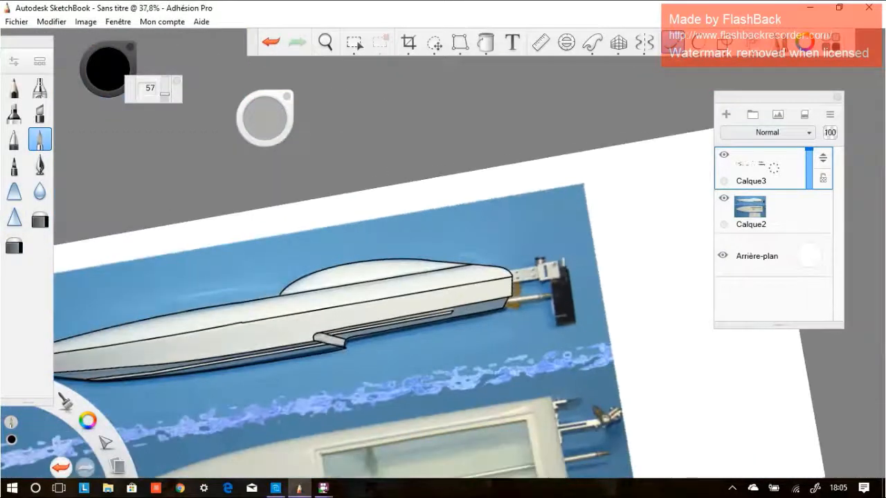
scroll(395, 360, "up", 10)
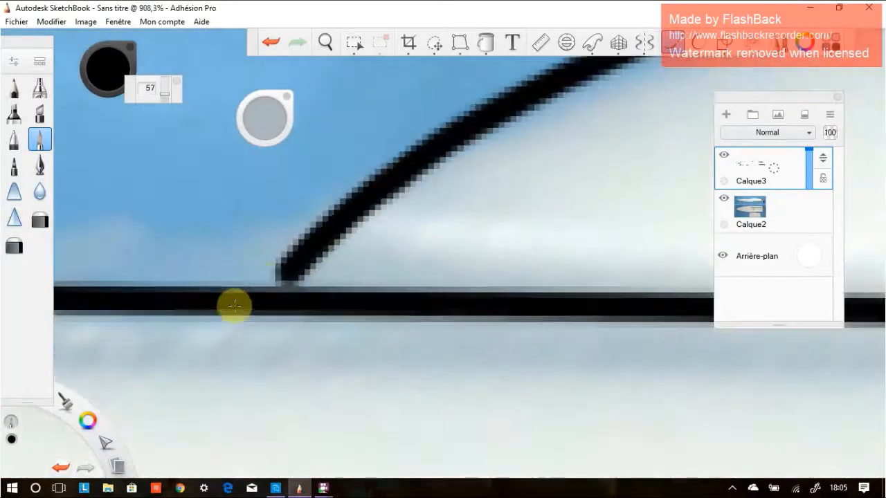
left_click_drag(289, 275, 247, 310)
scroll(589, 271, "down", 5)
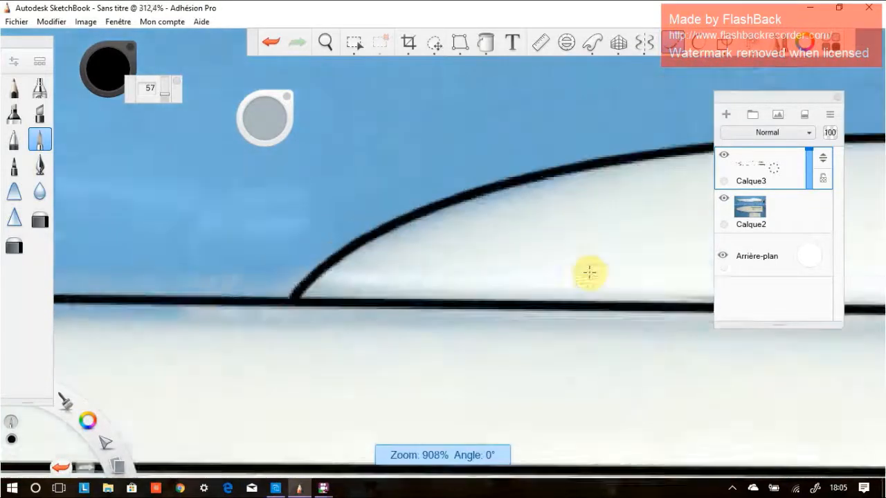
scroll(335, 253, "down", 5)
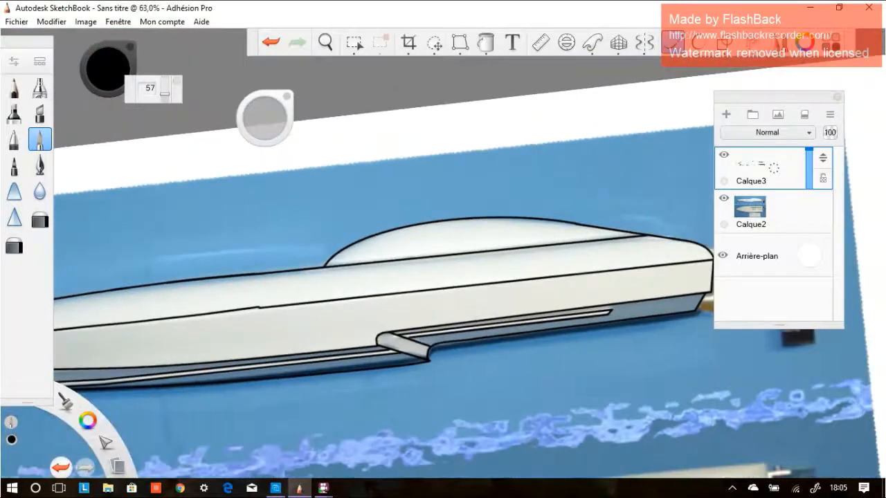
Draw a straight black centreline along the top-view hull from the bow tip to the transom.
scroll(588, 273, "left", 3)
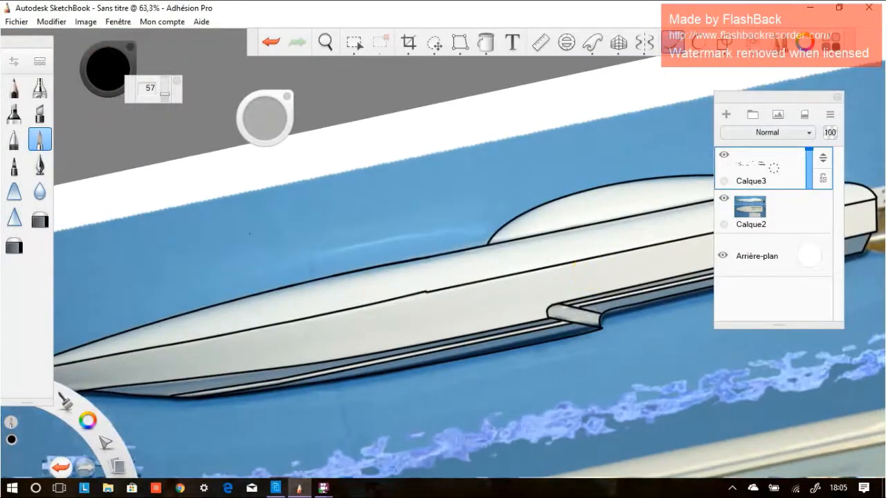
scroll(443, 270, "down", 3)
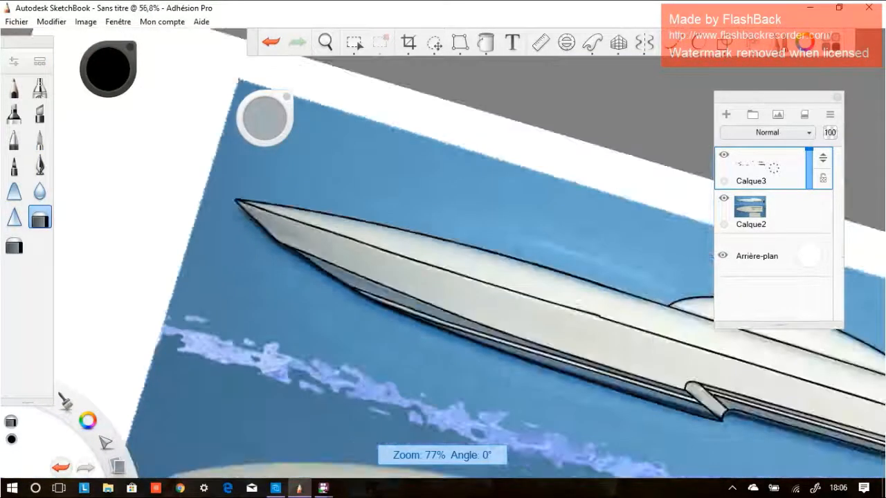
scroll(443, 270, "down", 4)
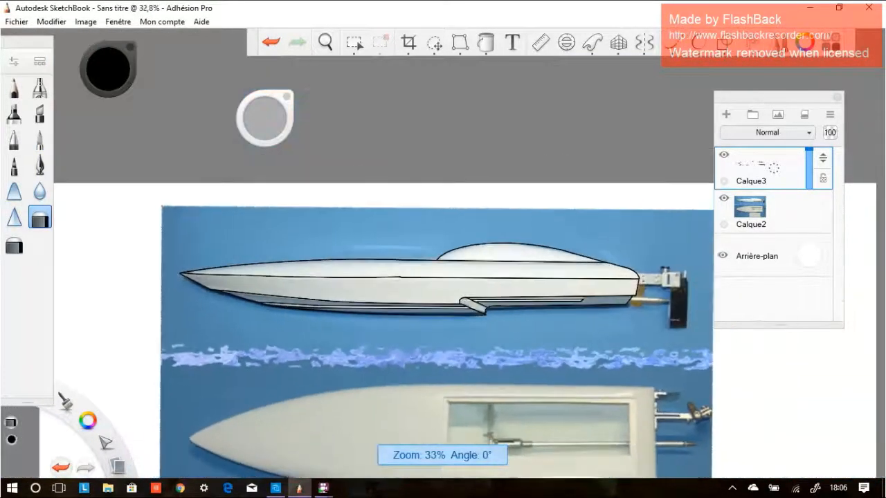
scroll(443, 269, "down", 1)
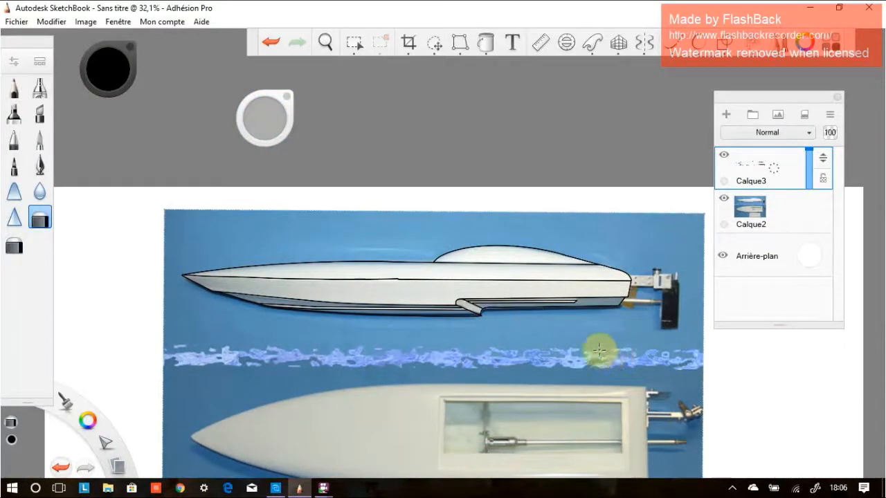
scroll(504, 427, "down", 2)
scroll(503, 428, "up", 1)
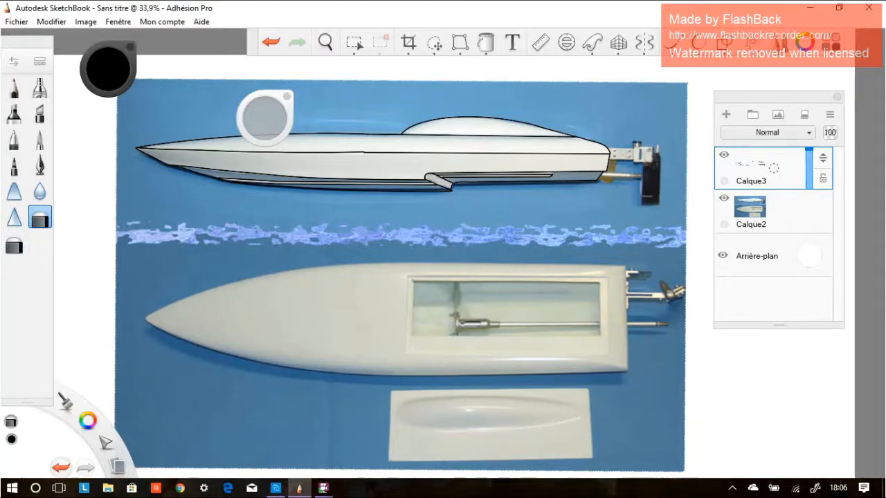
scroll(403, 275, "up", 1)
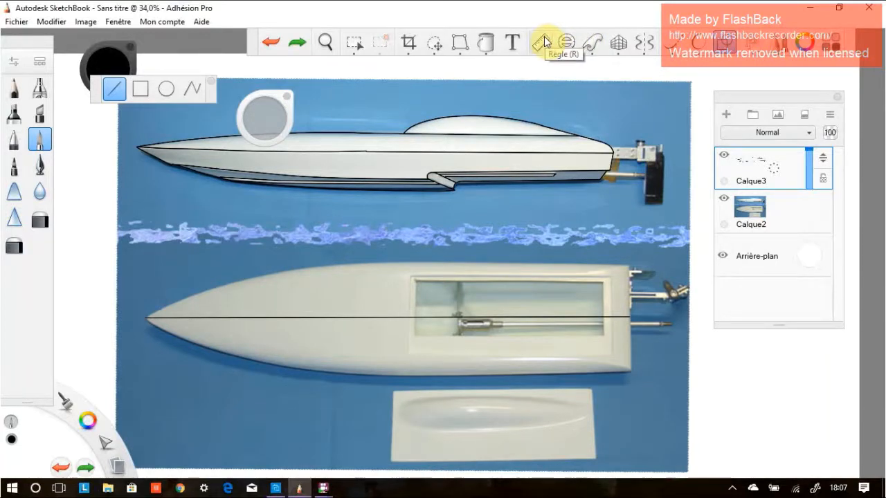
Enable symmetry about both the vertical and horizontal axes and move its centre onto the top-view hull's centreline.
left_click(645, 43)
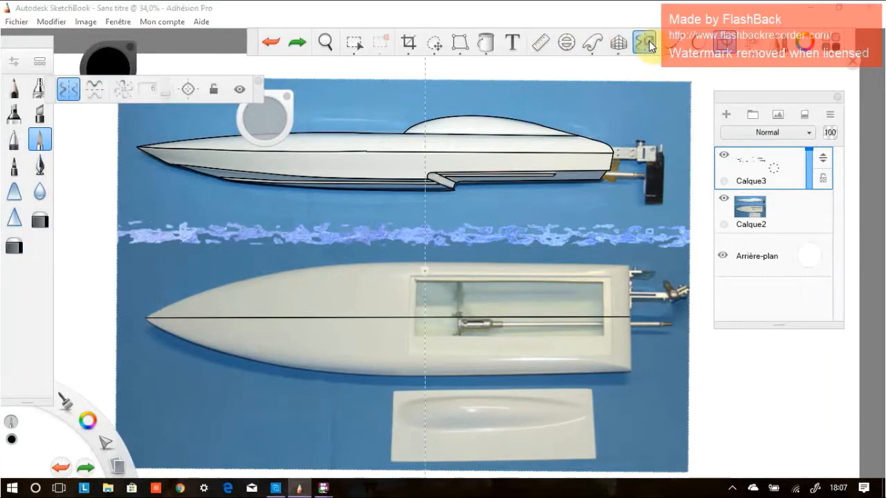
left_click(94, 89)
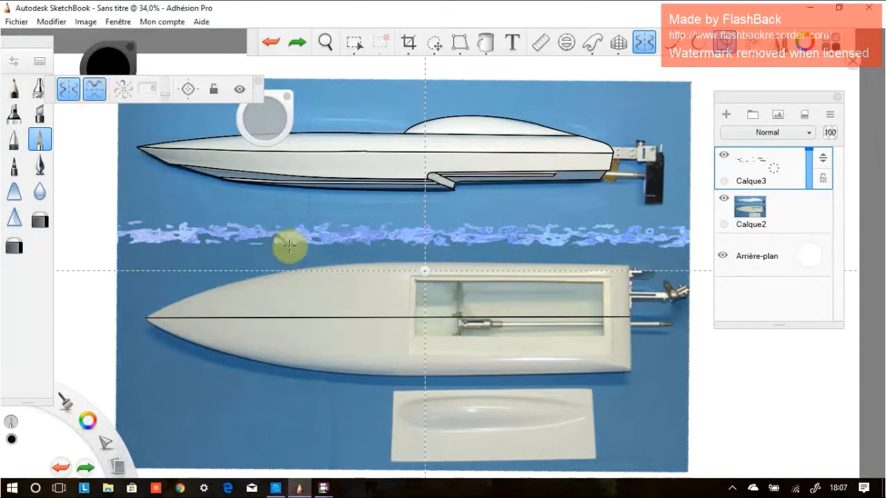
left_click_drag(423, 271, 447, 317)
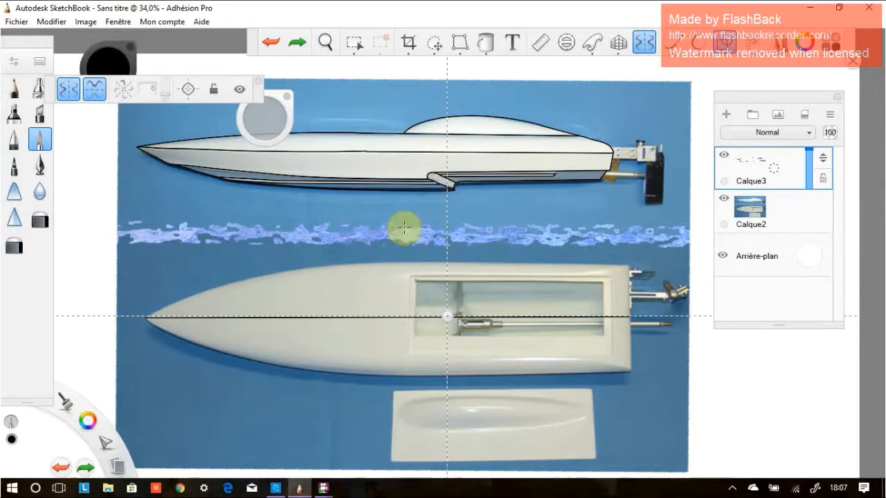
Draw a slanted test line mirrored across both symmetry axes, and undo it.
mouse_move(324, 181)
left_mouse_down()
mouse_move(305, 229)
mouse_move(357, 226)
mouse_move(376, 276)
left_mouse_up()
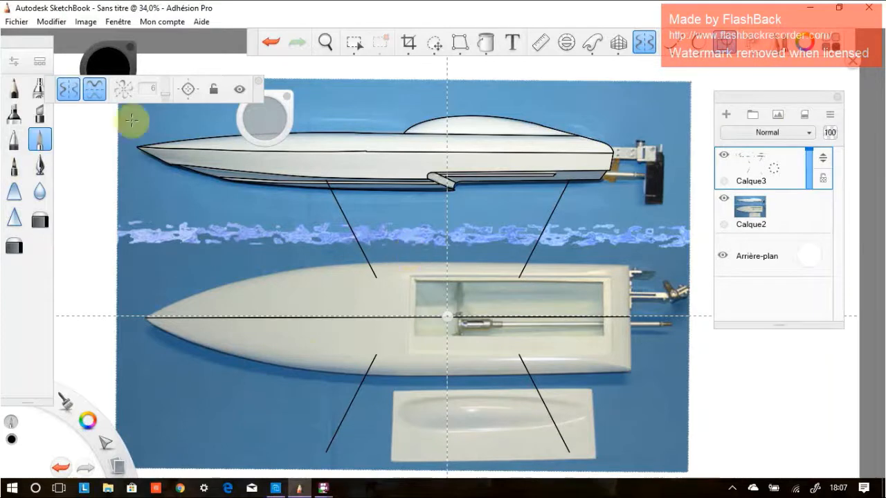
key("ctrl+z")
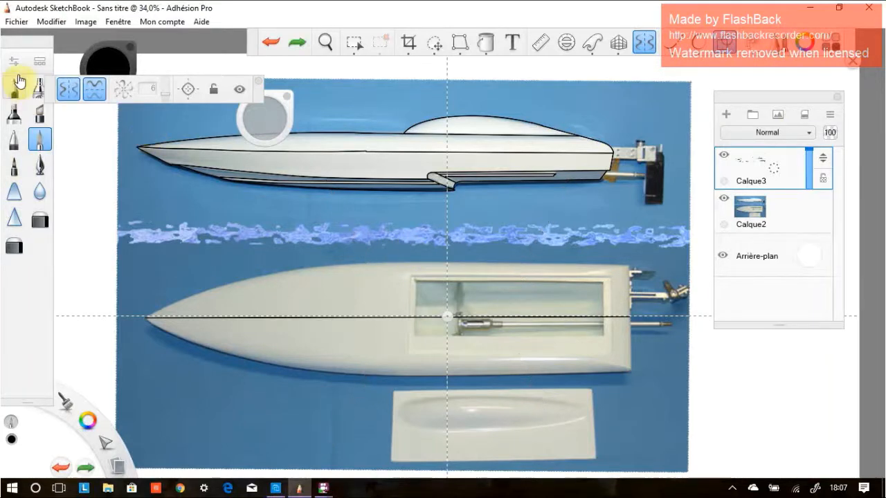
Keep only the symmetry about the horizontal axis and align that axis precisely with the top-view hull's centreline.
left_click(72, 92)
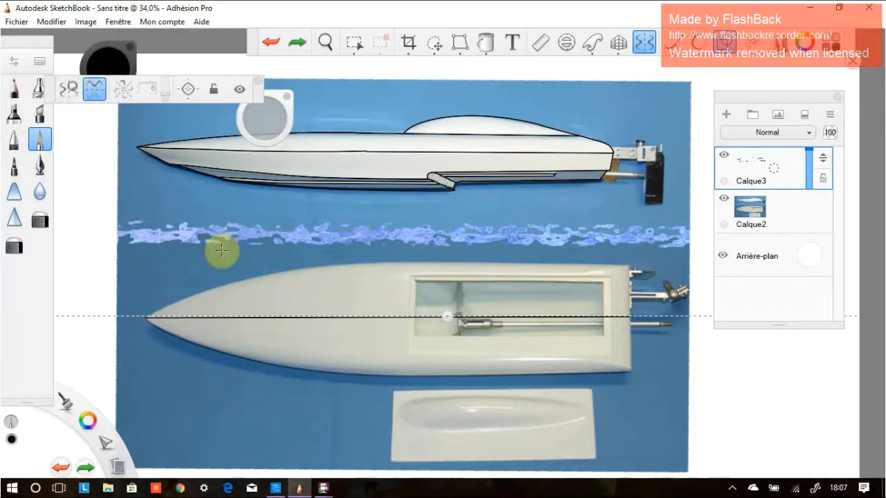
left_click(72, 92)
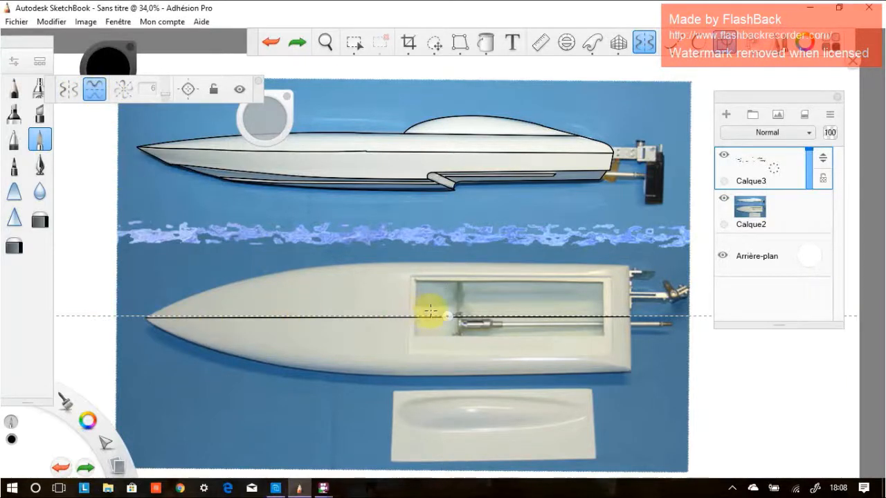
left_click_drag(448, 316, 437, 318)
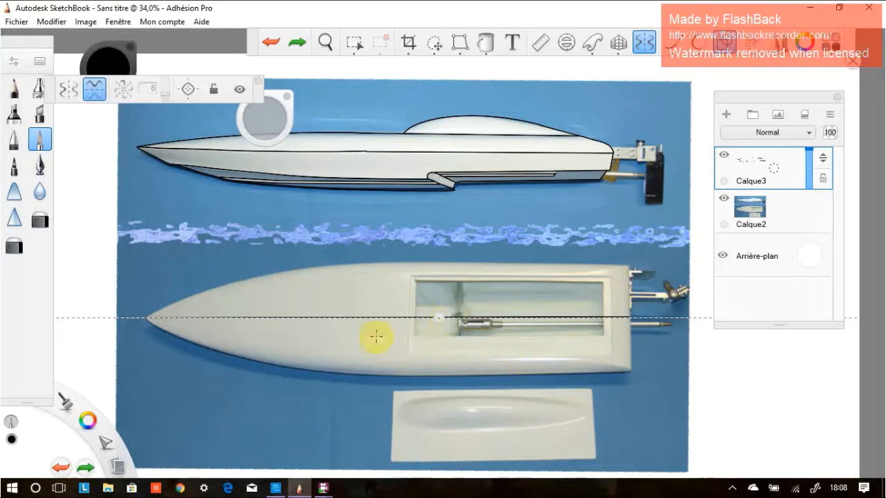
Display the French curve guide, place it above the top-view hull and enlarge it.
scroll(414, 334, "up", 1)
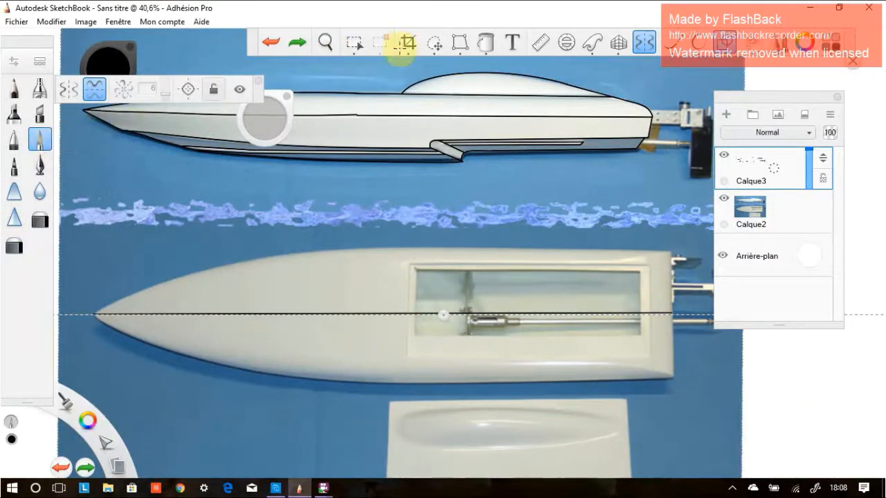
left_click(592, 43)
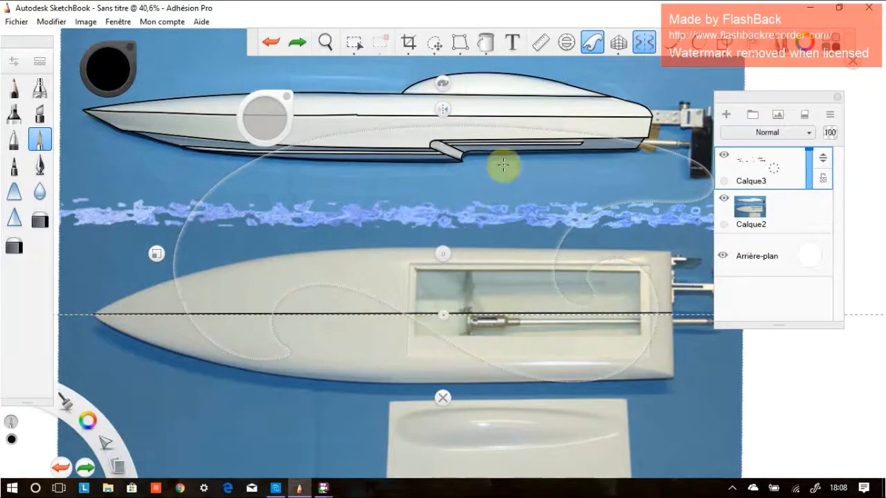
left_click_drag(156, 253, 299, 209)
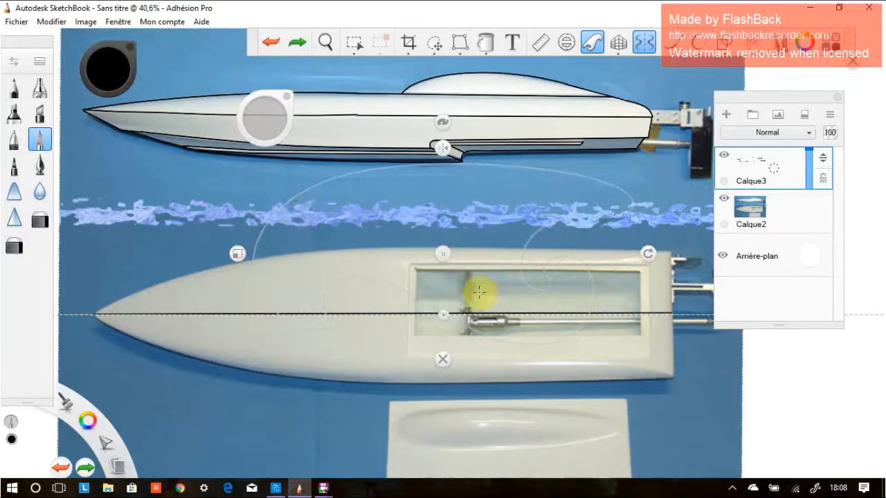
left_click_drag(443, 260, 455, 235)
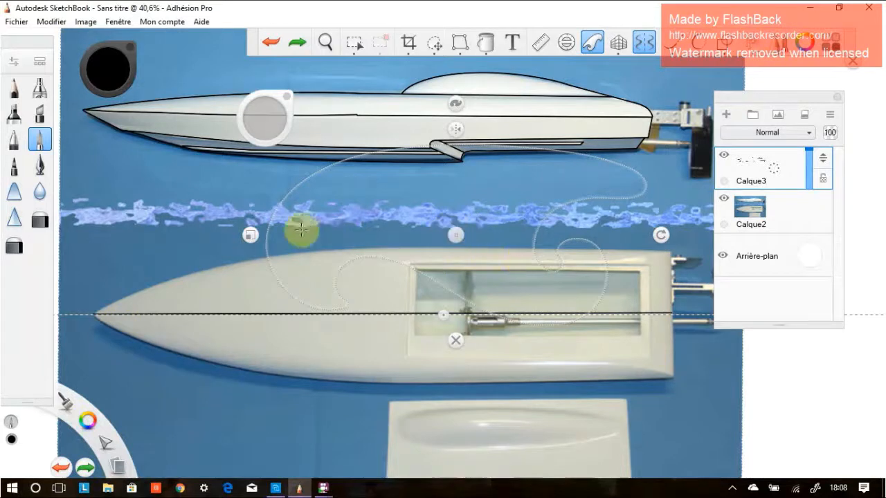
left_click_drag(250, 234, 68, 237)
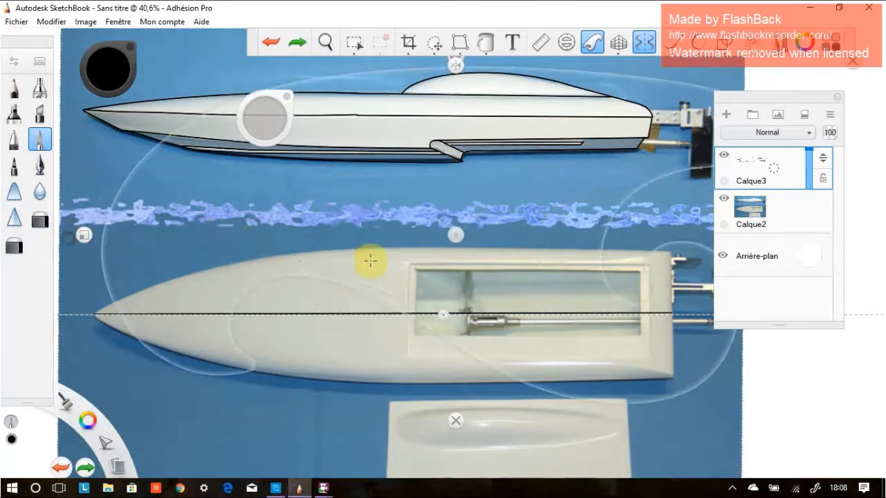
Enlarge the French curve further and position its long arc along the top-view hull's upper edge, starting at the bow.
left_click_drag(453, 237, 489, 339)
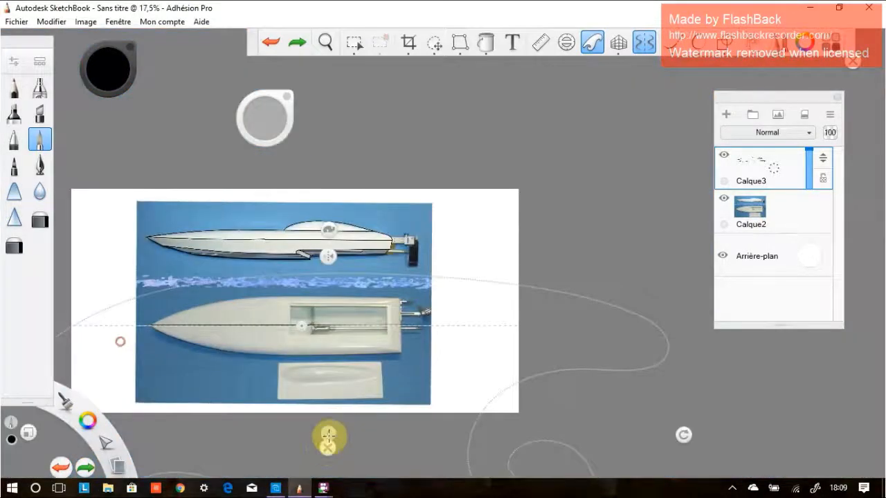
left_click_drag(328, 433, 429, 315)
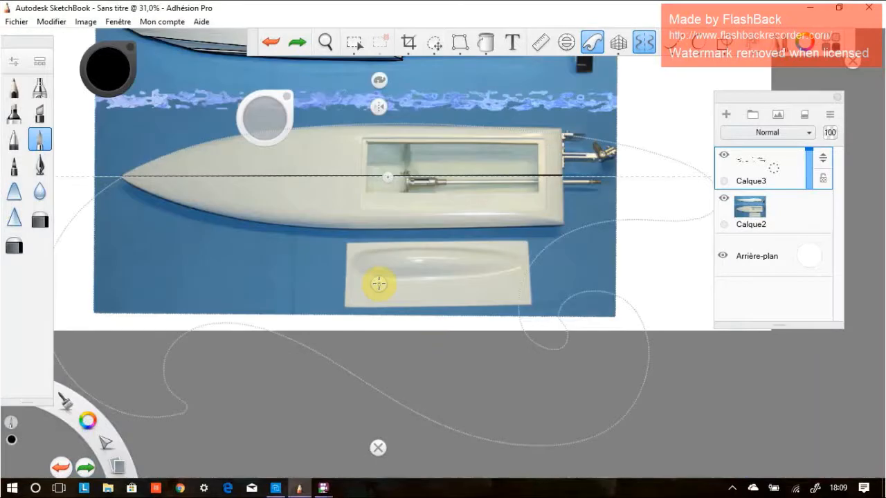
left_click_drag(379, 283, 374, 285)
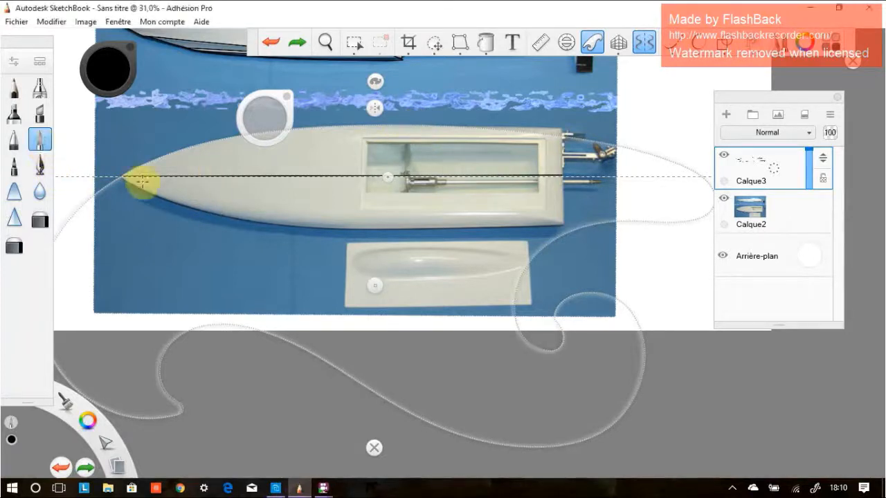
Trace the top-view hull's curved edge along the French curve from the bow tip to the cockpit's front, mirrored across the centreline.
mouse_move(119, 177)
left_mouse_down()
mouse_move(231, 135)
mouse_move(368, 123)
left_mouse_up()
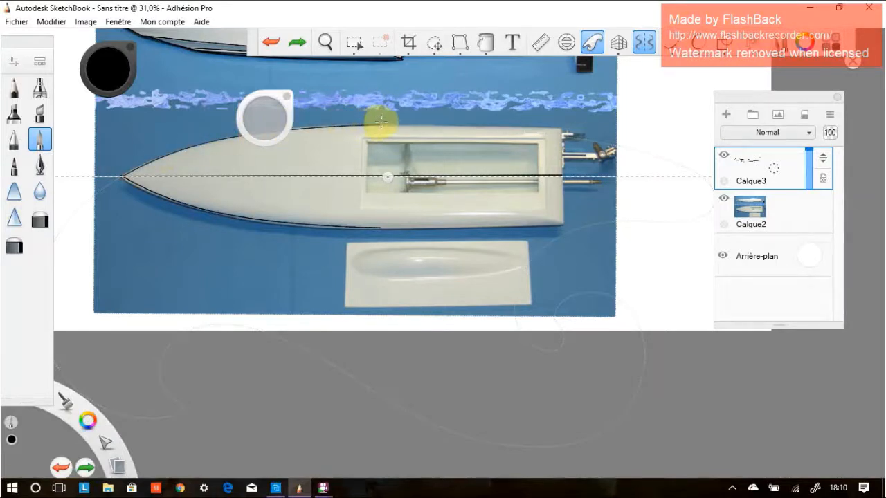
left_click_drag(380, 122, 377, 121)
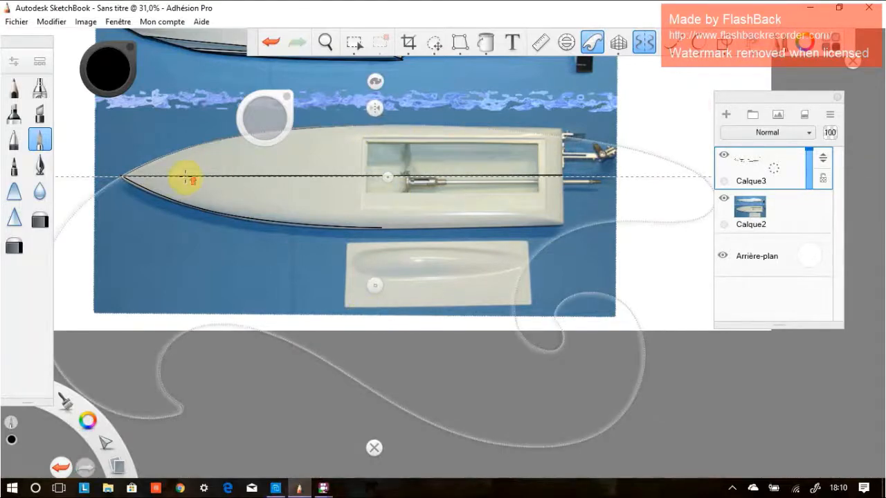
scroll(184, 176, "up", 3)
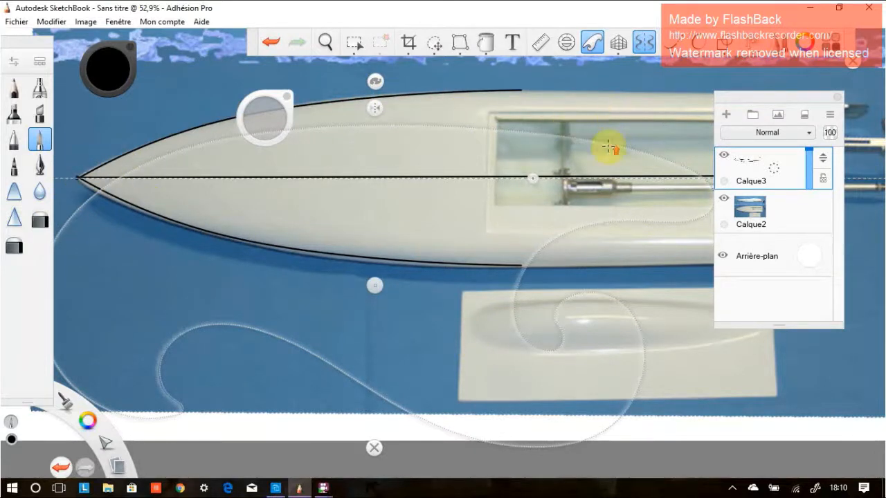
scroll(606, 144, "up", 1)
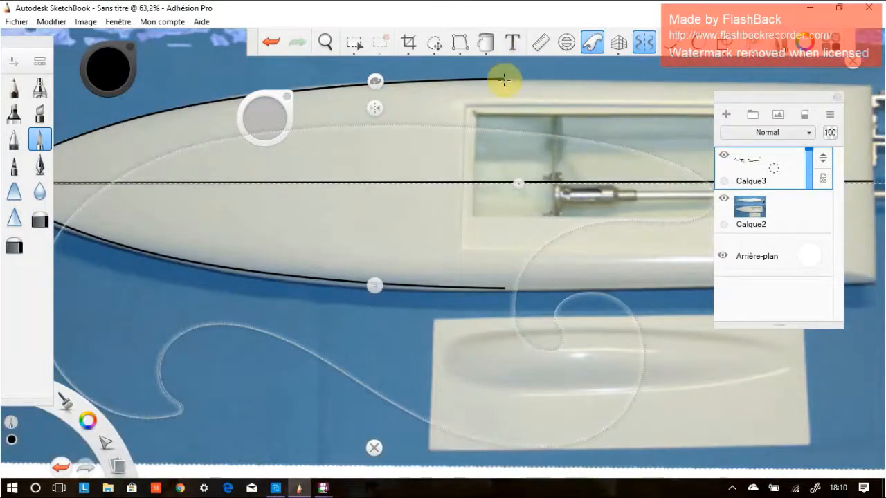
Extend the top-view hull's side with a mirrored straight line to the stern corner and close the transom with a line to the centreline.
scroll(556, 232, "down", 3)
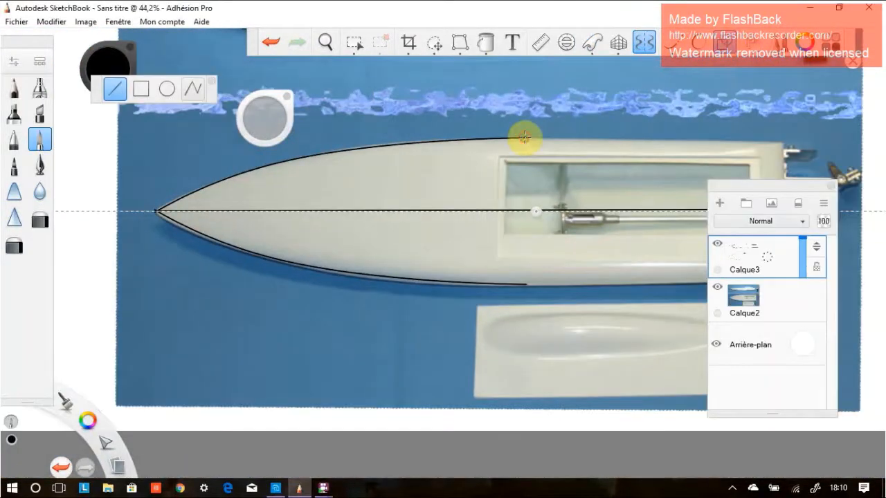
left_click_drag(524, 138, 781, 142)
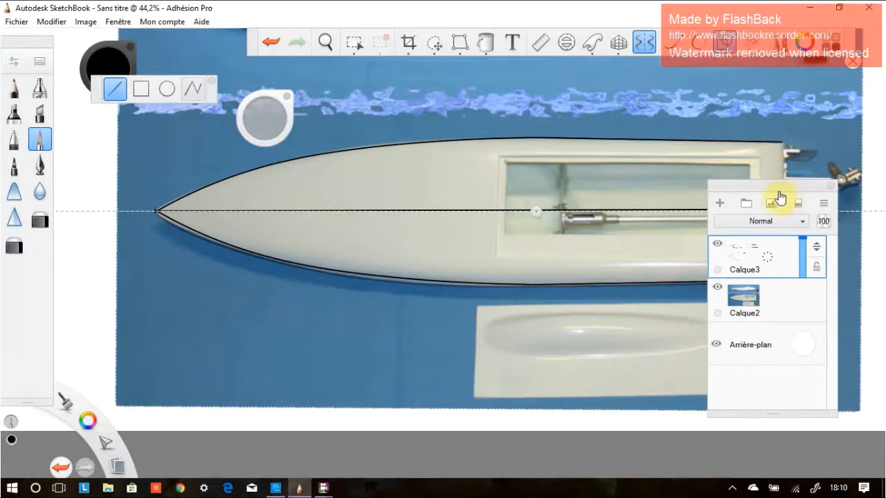
scroll(443, 222, "right", 4)
scroll(442, 221, "up", 2)
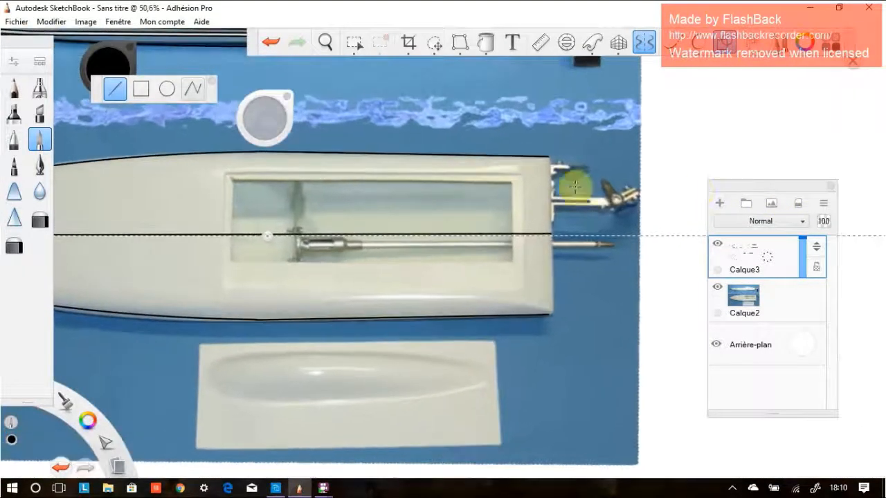
left_click_drag(548, 157, 550, 236)
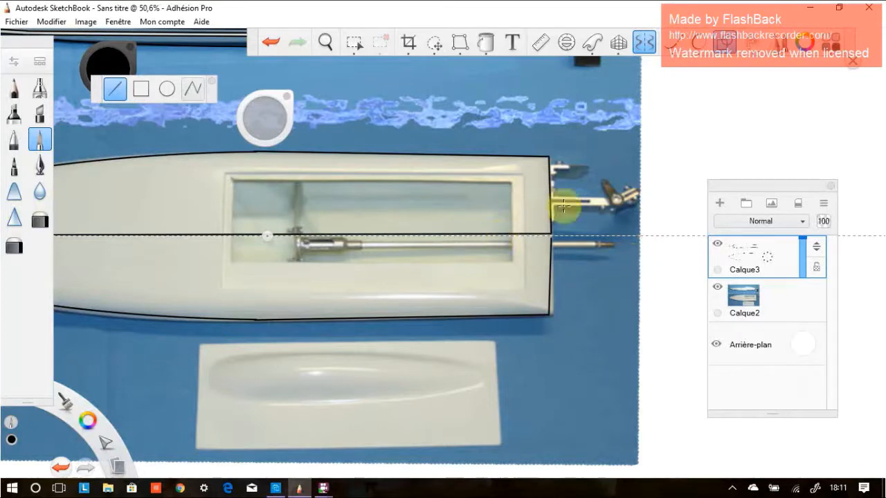
Erase the black centreline inside the top-view hull with the hard eraser along the symmetry axis.
scroll(436, 240, "up", 3)
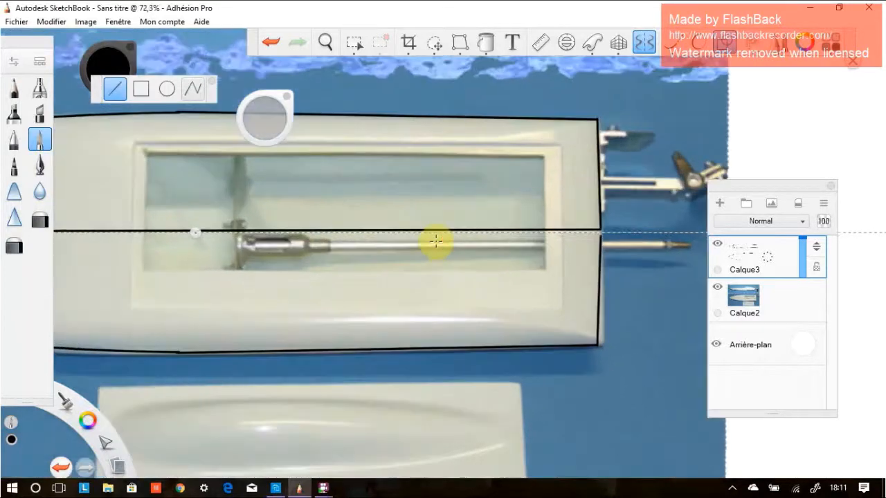
scroll(436, 240, "down", 5)
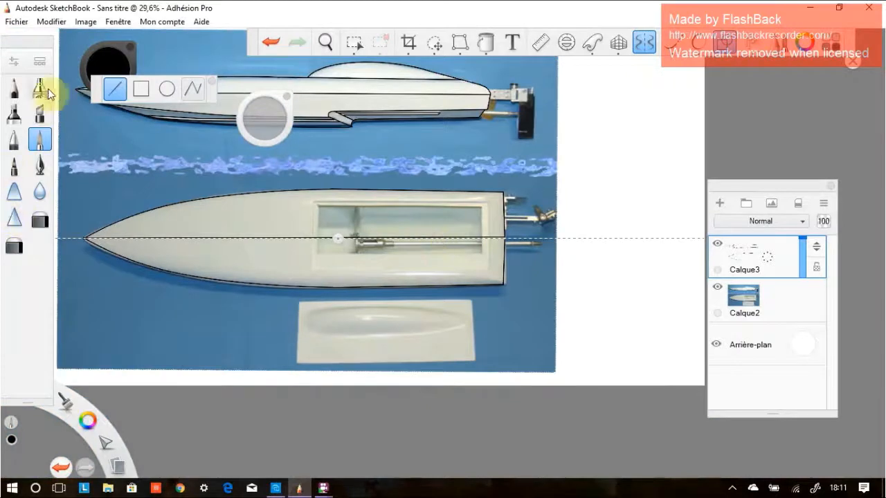
left_click(39, 220)
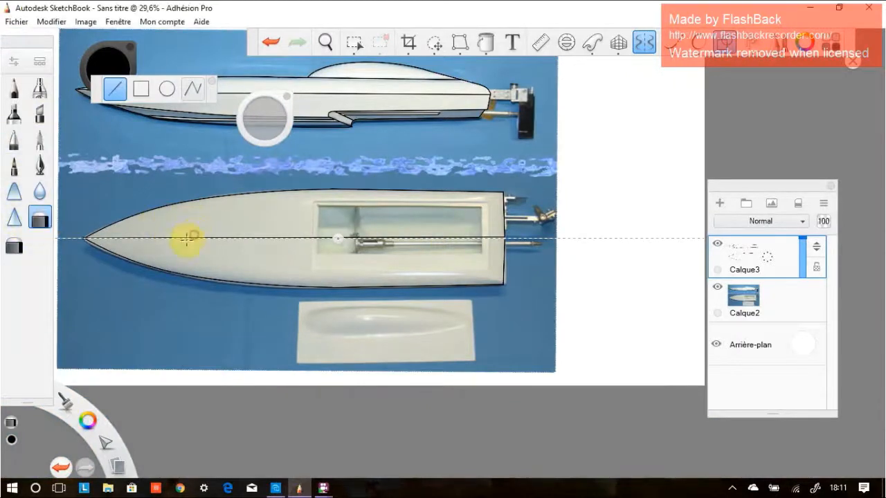
mouse_move(322, 240)
left_mouse_down()
mouse_move(180, 236)
mouse_move(293, 295)
mouse_move(370, 227)
mouse_move(90, 238)
mouse_move(488, 238)
left_mouse_up()
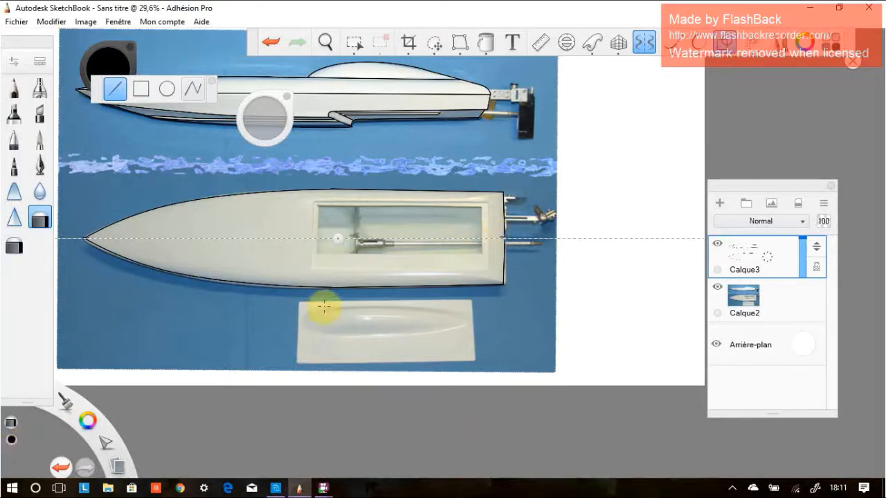
Turn off symmetry and the straight-line mode, and erase the leftover centreline stub beside the transom.
scroll(486, 250, "up", 8)
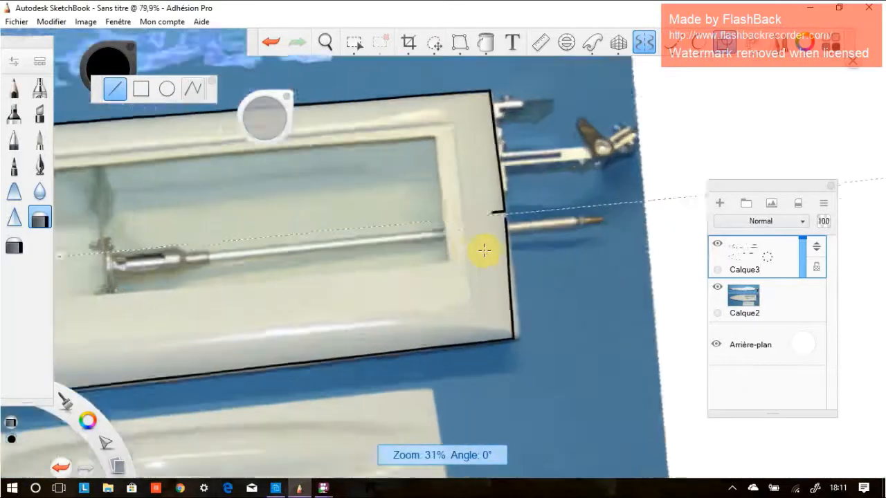
scroll(487, 244, "down", 1)
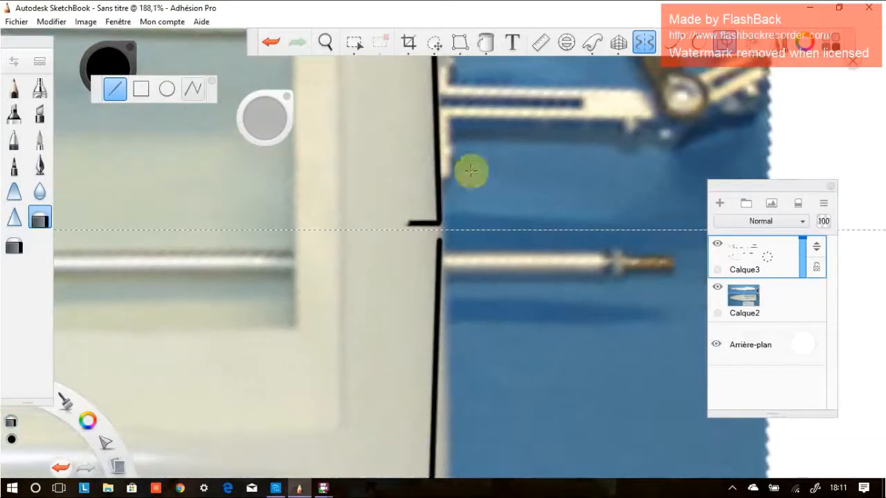
left_click(38, 216)
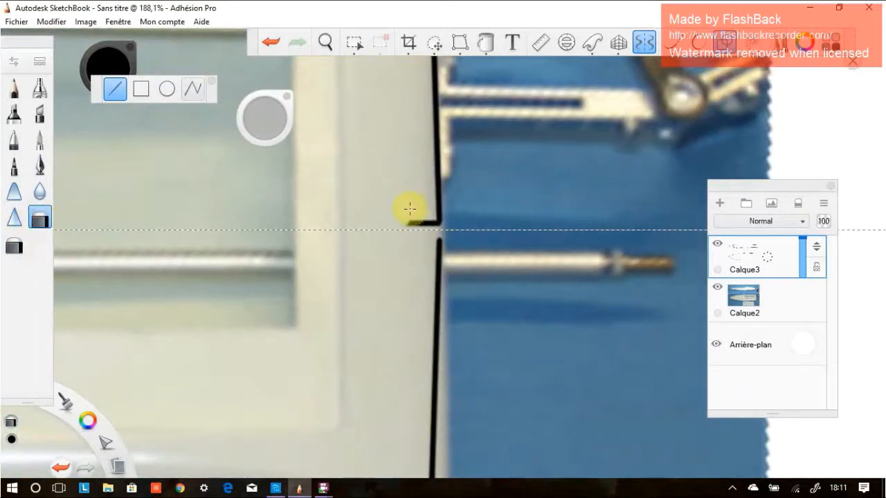
left_click(640, 44)
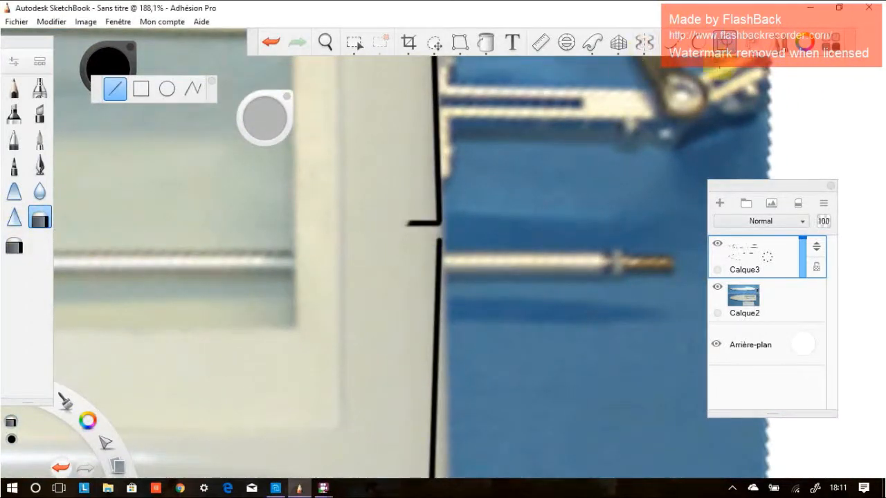
left_click(725, 43)
left_click_drag(408, 223, 423, 222)
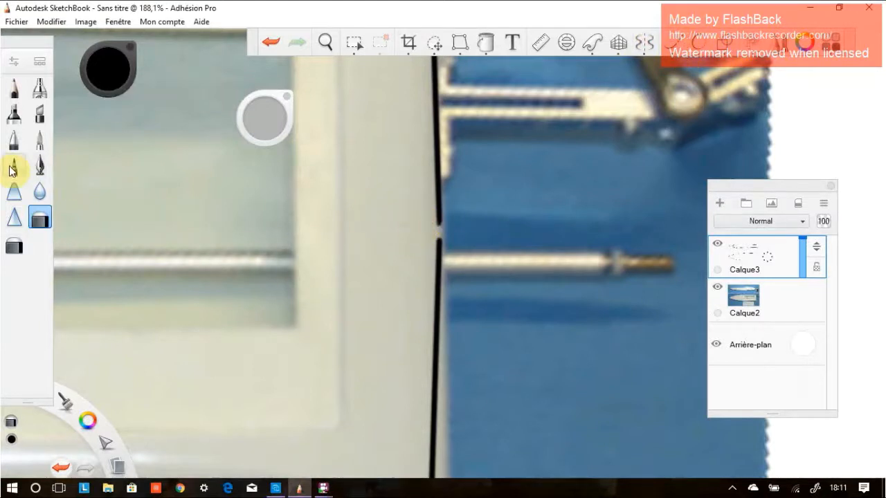
Bridge the small gap in the transom line at the centreline with a straight black pen line.
left_click(40, 142)
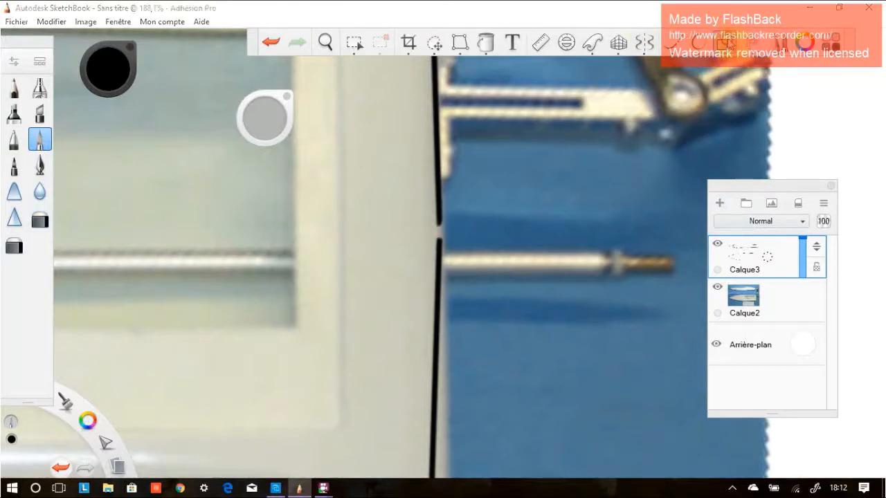
left_click(724, 43)
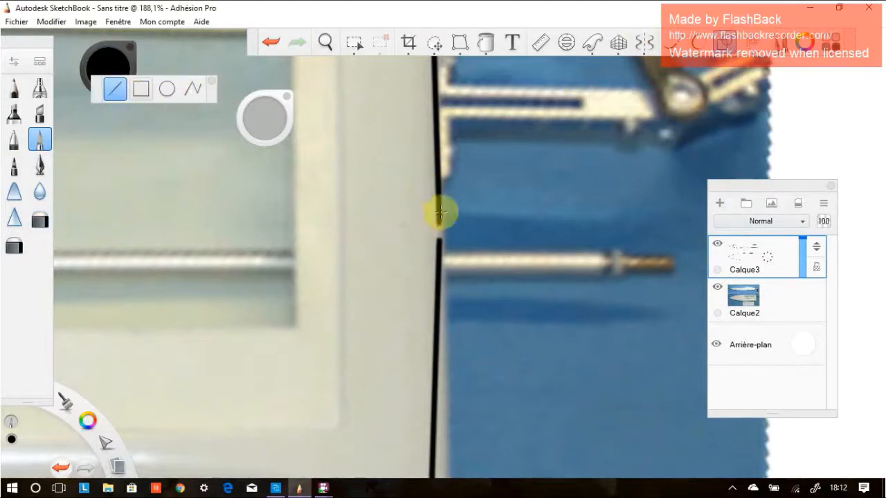
Undo the last line and close the gap in the stern line of the top-view hull outline.
key("ctrl+z")
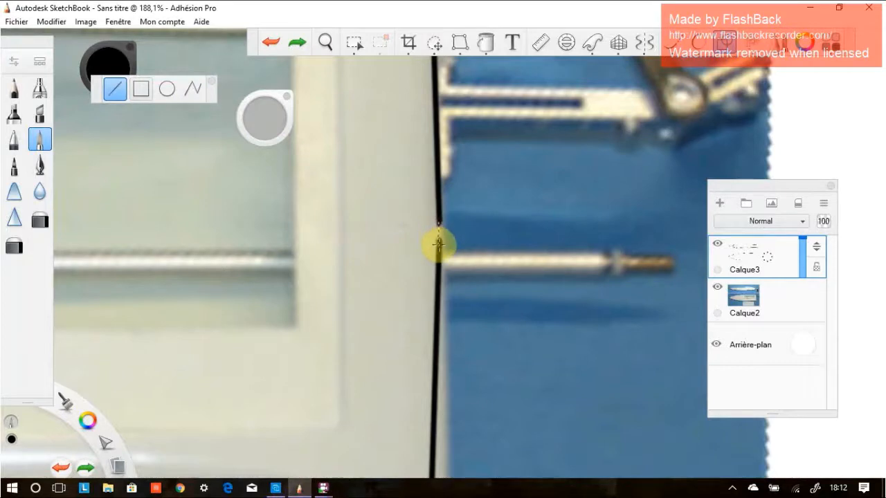
left_click(438, 244)
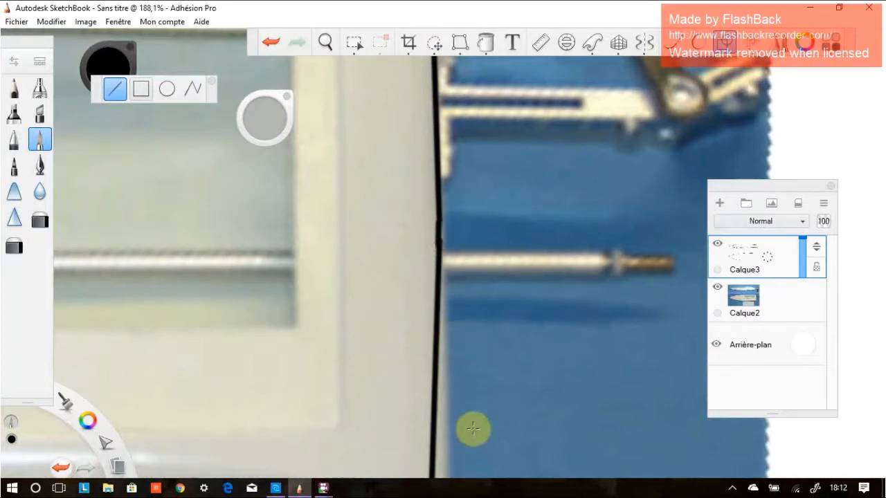
scroll(473, 429, "down", 10)
left_click_drag(337, 237, 540, 235)
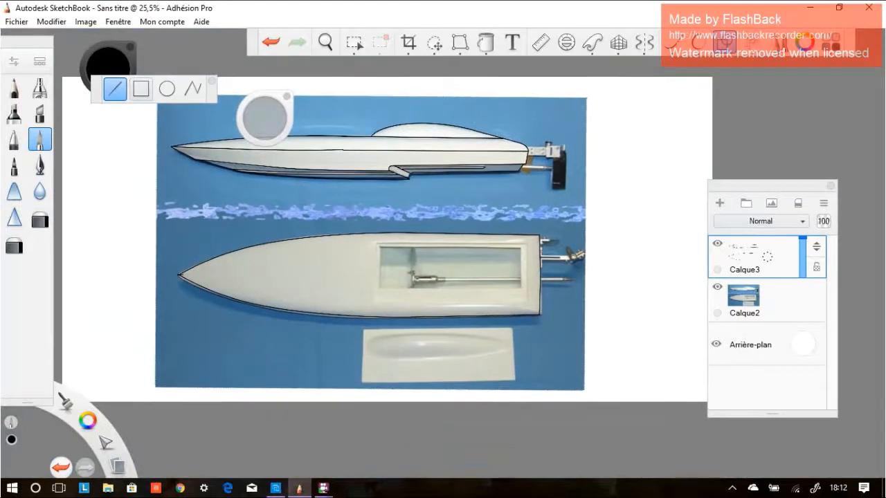
Erase the overlapping line ends and the stray inner stub at the bow tip of the top-view hull outline.
scroll(178, 275, "up", 10)
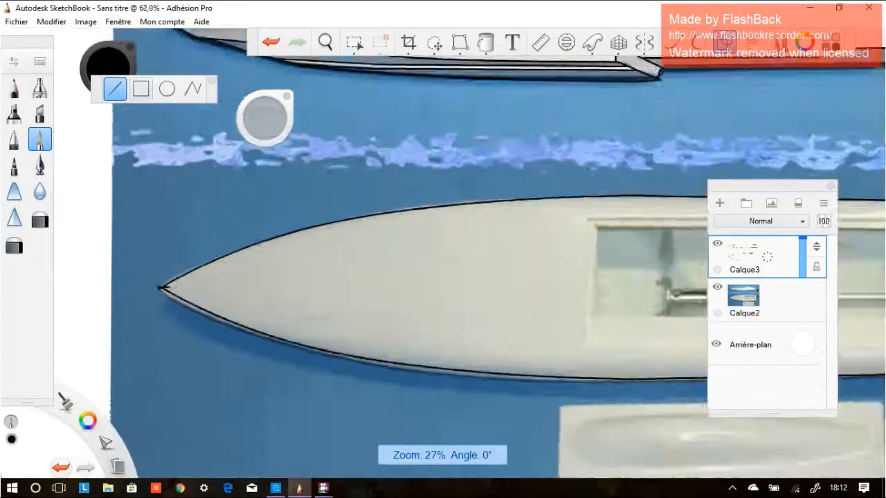
scroll(148, 299, "up", 4)
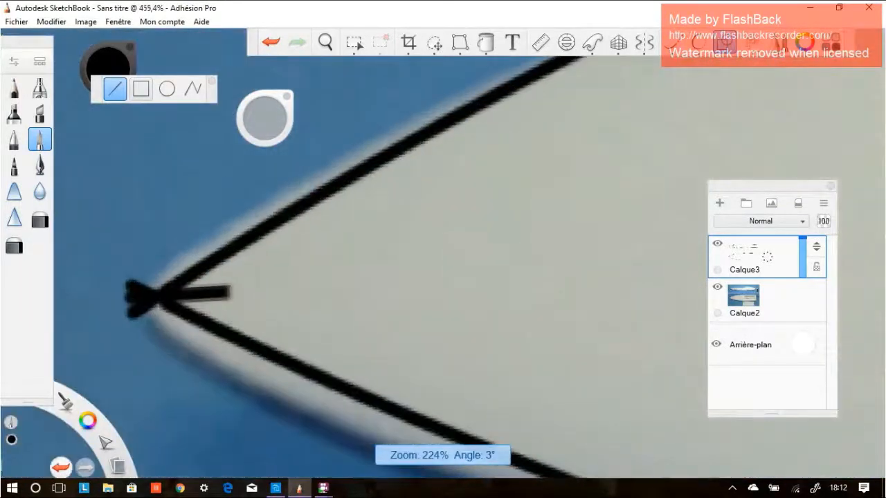
left_click_drag(133, 358, 144, 313)
key("ctrl+z")
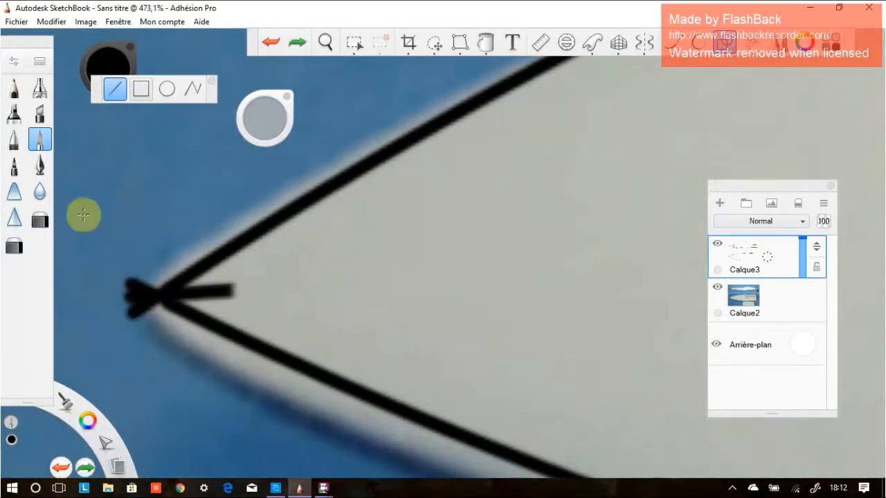
left_click(39, 219)
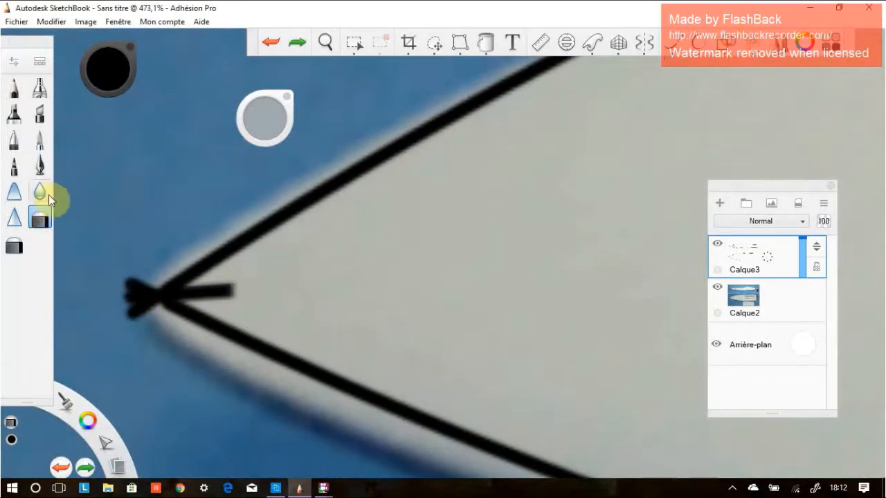
mouse_move(99, 267)
left_mouse_down()
mouse_move(115, 277)
mouse_move(122, 312)
mouse_move(135, 292)
mouse_move(132, 307)
left_mouse_up()
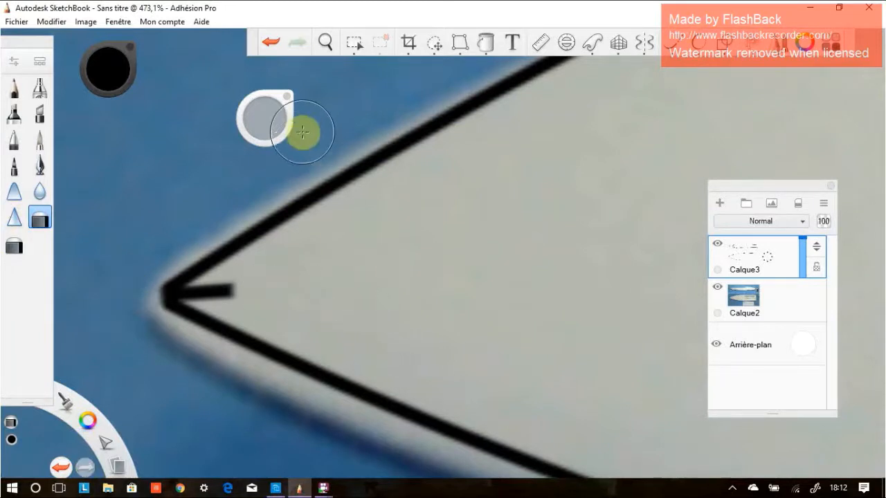
left_click_drag(243, 127, 20, 130)
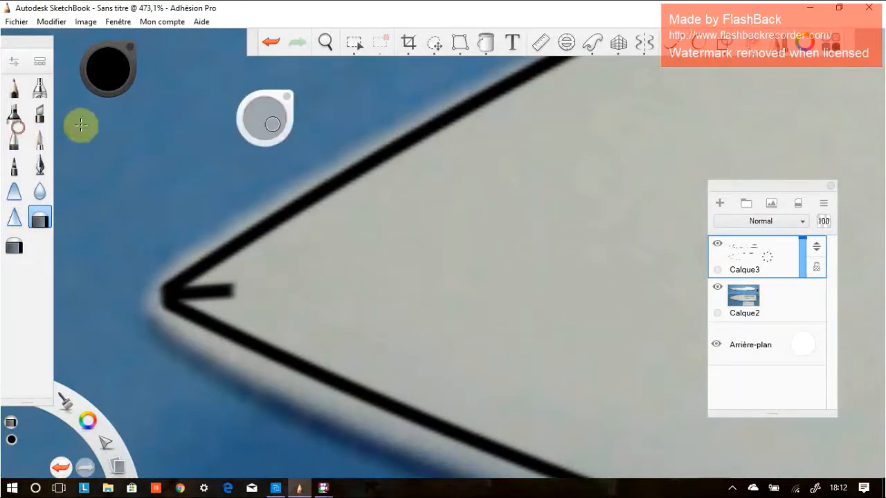
mouse_move(203, 287)
left_mouse_down()
mouse_move(184, 297)
mouse_move(243, 295)
mouse_move(194, 291)
left_mouse_up()
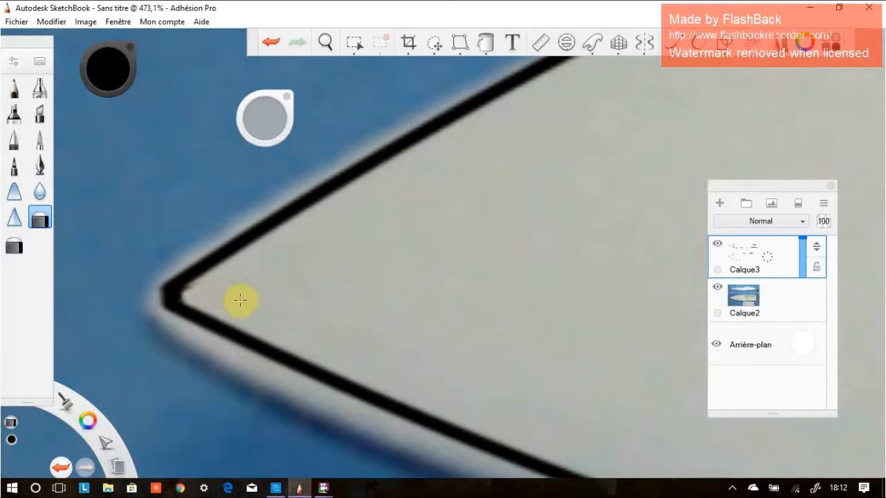
scroll(581, 277, "down", 10)
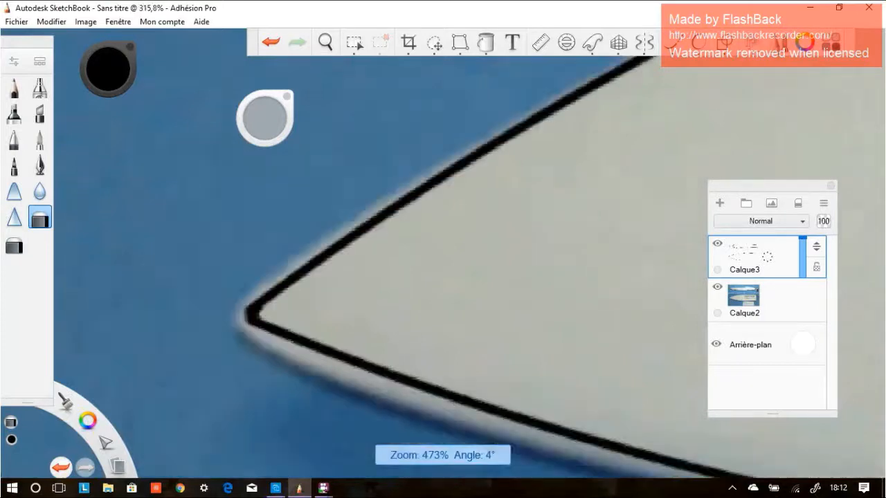
scroll(603, 272, "down", 4)
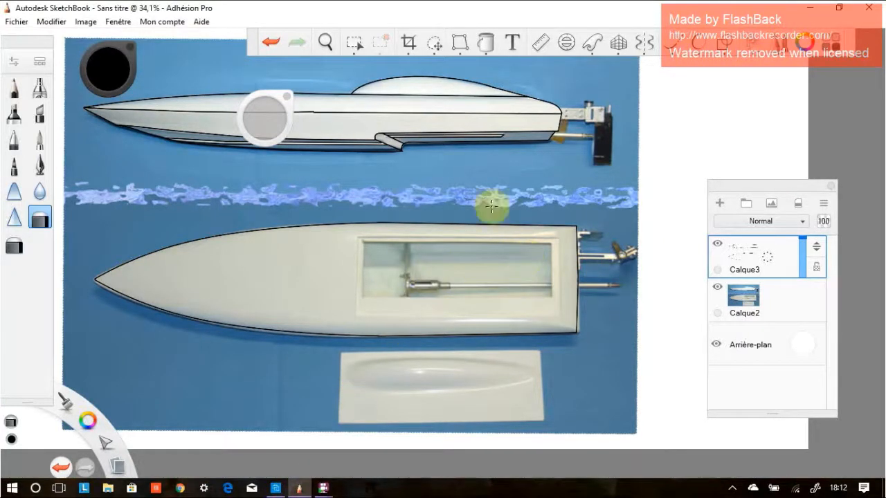
Draw a teardrop-shaped canopy outline with a U-shaped windshield inside it over the cockpit opening, mirrored about the top-view hull's centreline.
left_click(646, 45)
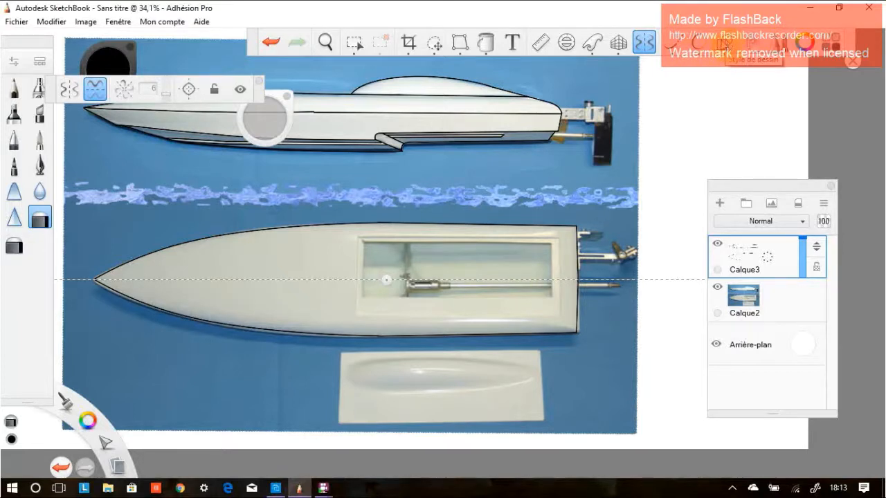
left_click(722, 46)
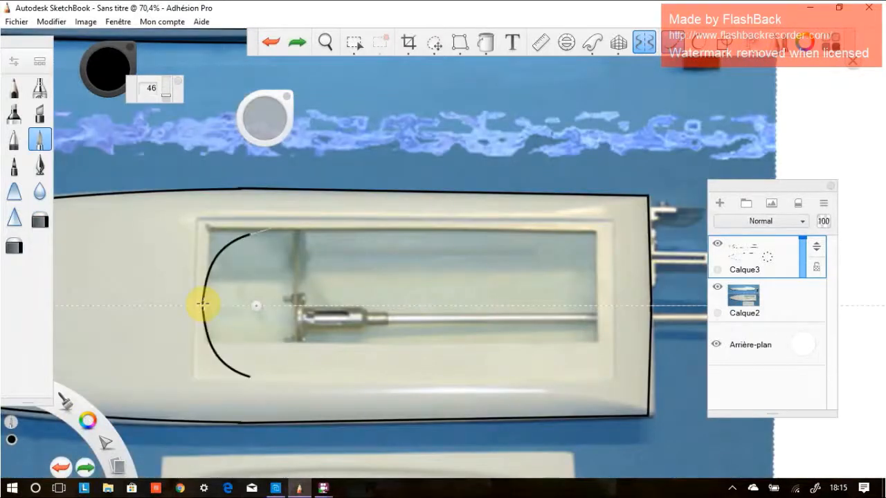
mouse_move(249, 236)
left_mouse_down()
mouse_move(426, 254)
mouse_move(604, 305)
left_mouse_up()
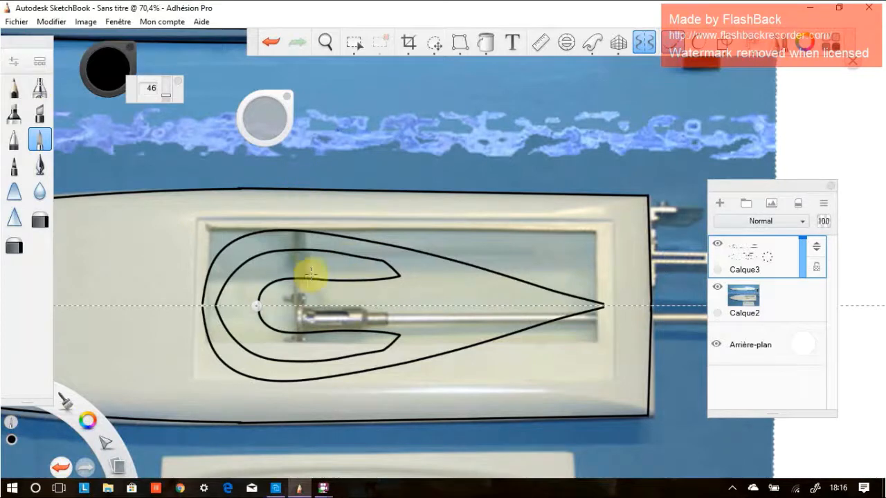
left_click(645, 46)
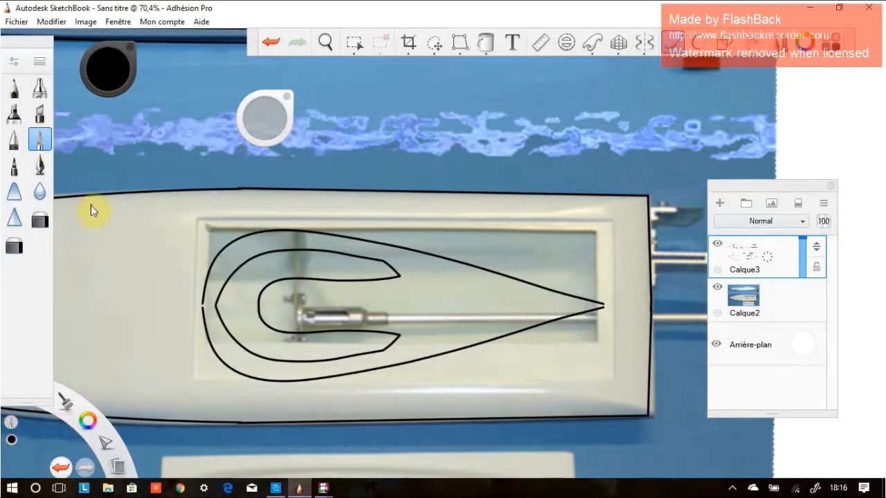
Close the small gap at the front of the teardrop canopy outline.
scroll(180, 263, "up", 8)
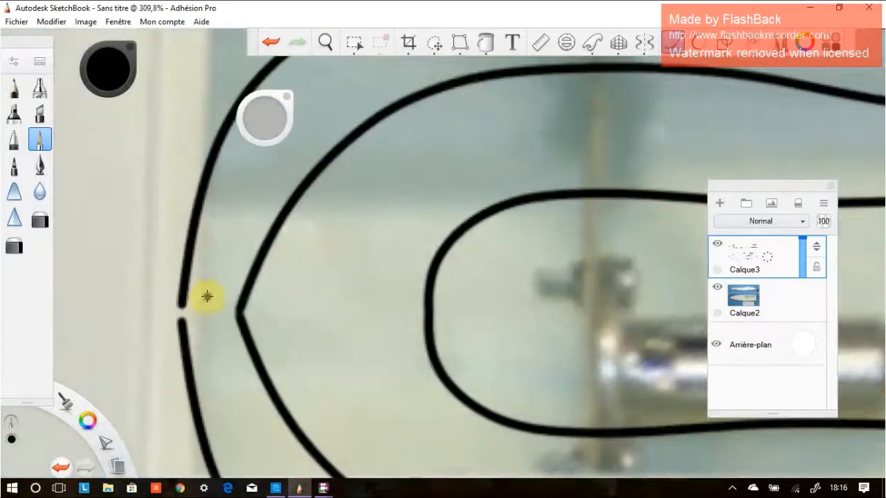
left_click_drag(178, 304, 181, 339)
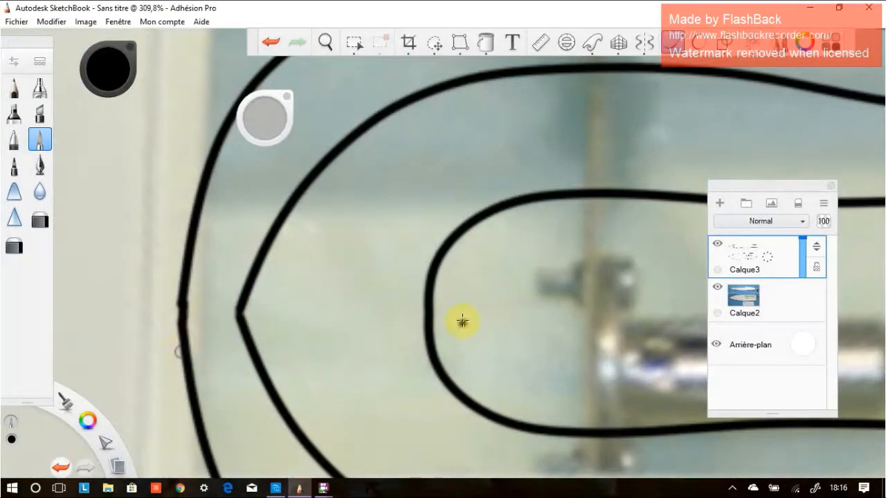
scroll(447, 302, "up", 2)
scroll(447, 304, "down", 12)
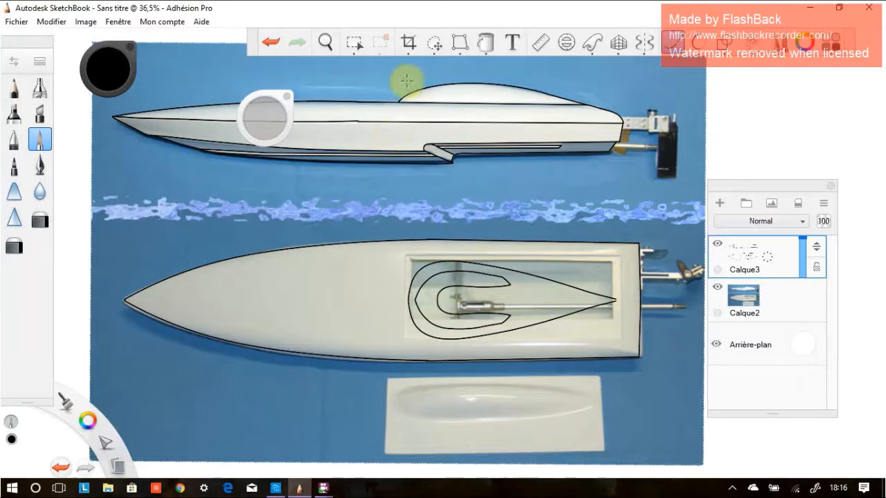
Fill the U-shaped windshield on the top view with a radial gradient using black, and adjust the position of the gradient stops.
left_click(487, 43)
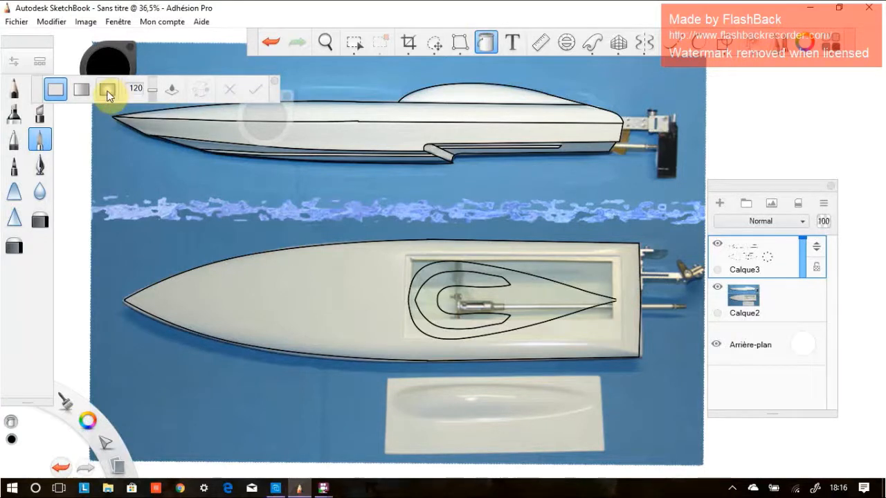
left_click(107, 90)
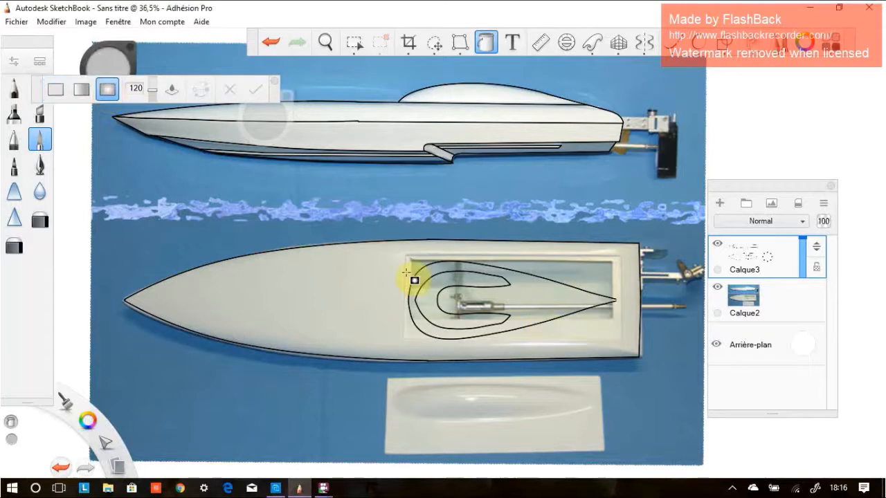
left_click(111, 66)
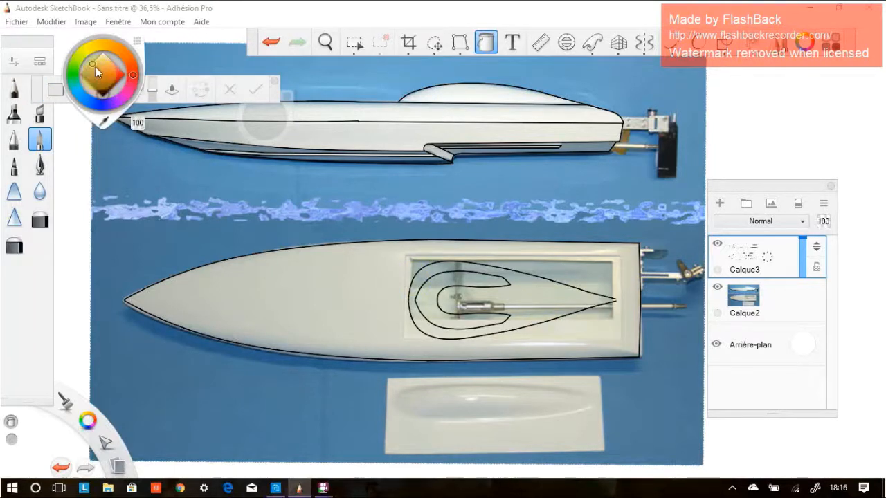
left_click(104, 92)
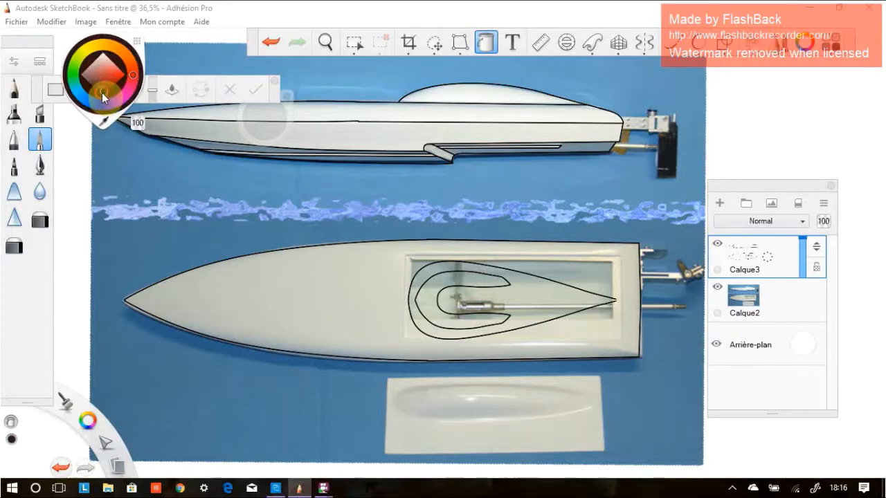
left_click(102, 100)
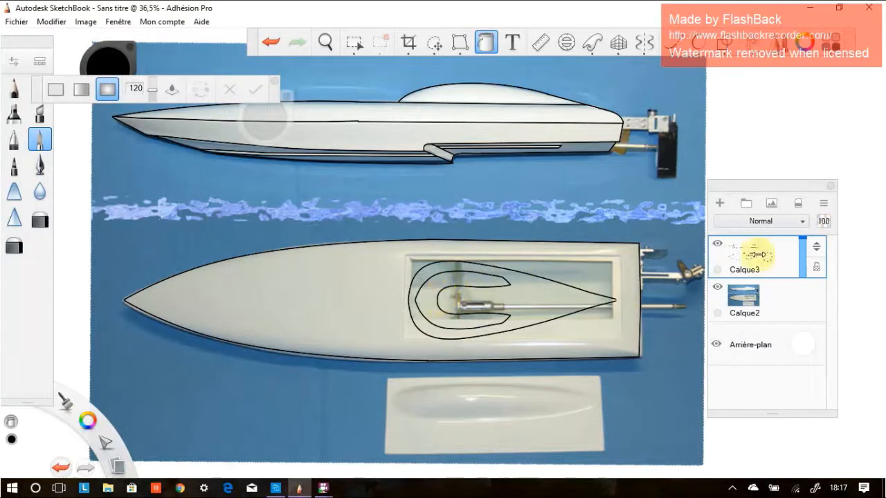
left_click(471, 289)
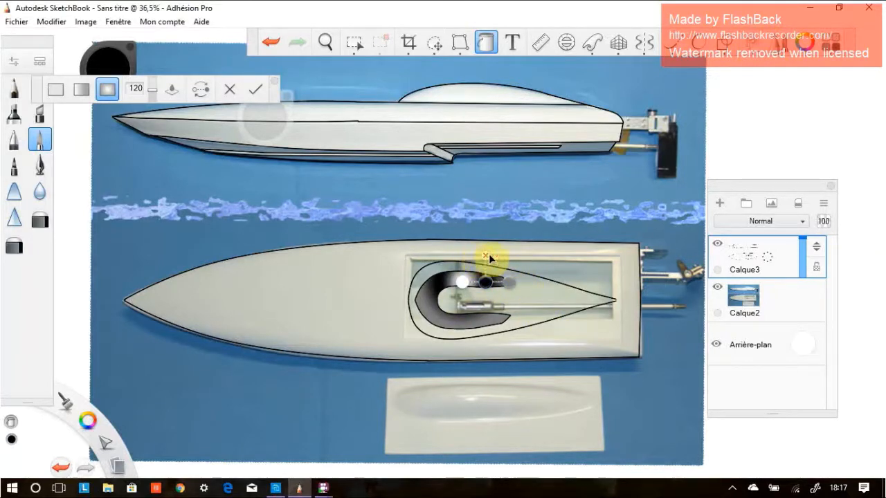
left_click(460, 282)
left_click_drag(432, 285, 494, 269)
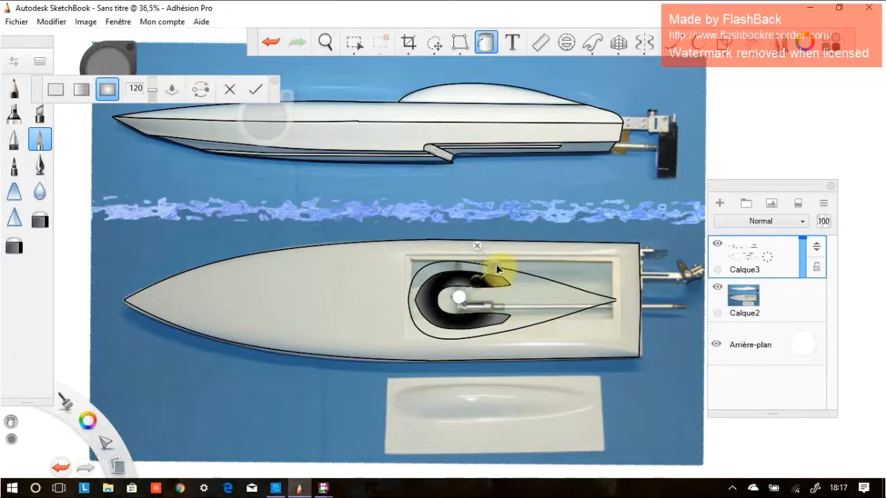
Set the windshield gradient's outer colour stop to orange and its centre stop to red.
left_click(498, 269)
left_click(512, 250)
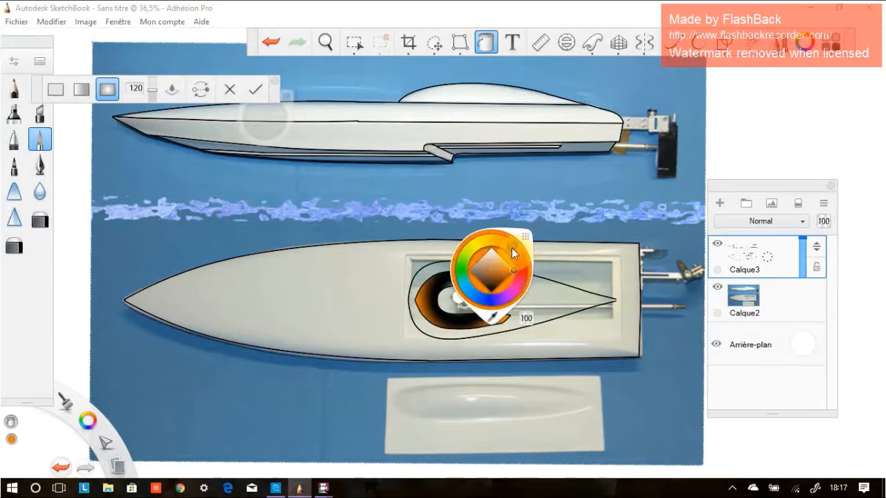
left_click(458, 302)
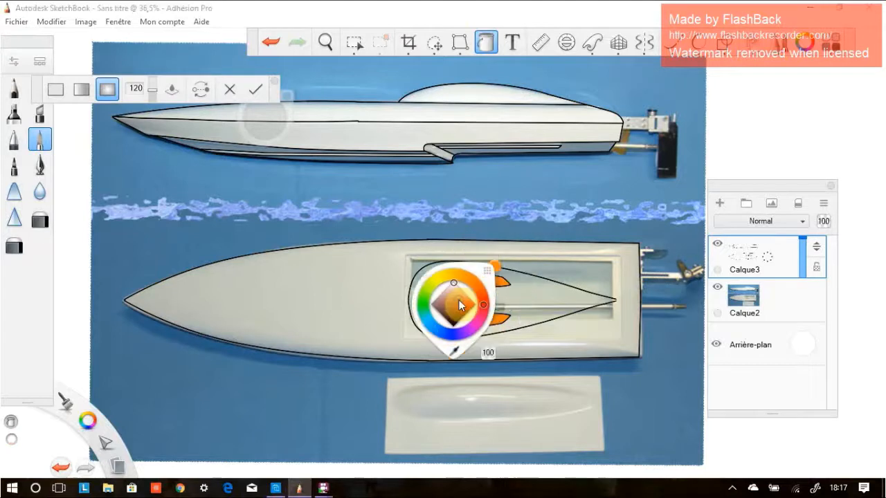
left_click(477, 303)
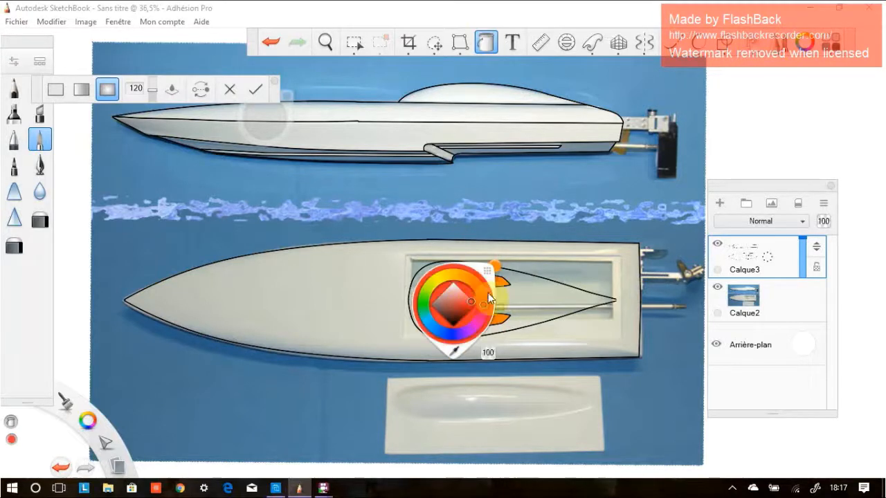
left_click(488, 272)
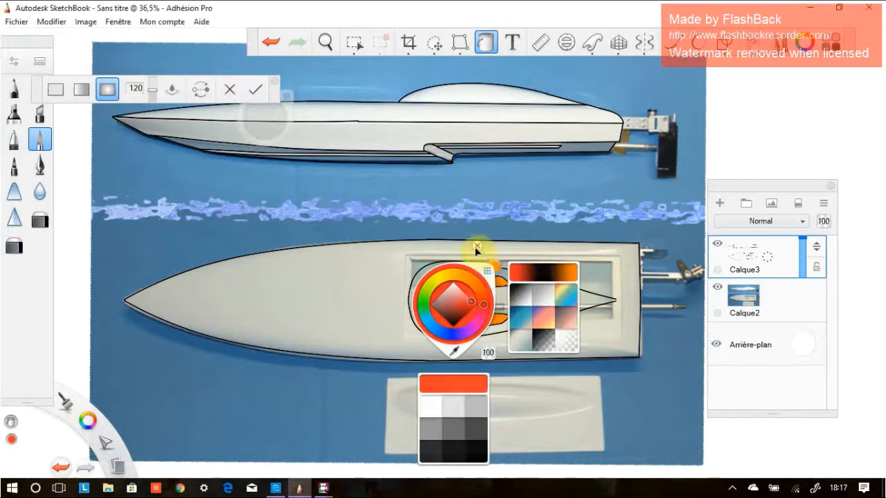
Move the gradient's centre stop to the front of the windshield and its outer stop near the upper arm's rear end.
left_click(476, 247)
mouse_move(478, 281)
left_mouse_down()
mouse_move(487, 286)
mouse_move(431, 296)
mouse_move(476, 287)
mouse_move(465, 283)
mouse_move(429, 303)
left_mouse_up()
mouse_move(497, 268)
left_mouse_down()
mouse_move(513, 268)
mouse_move(501, 265)
left_mouse_up()
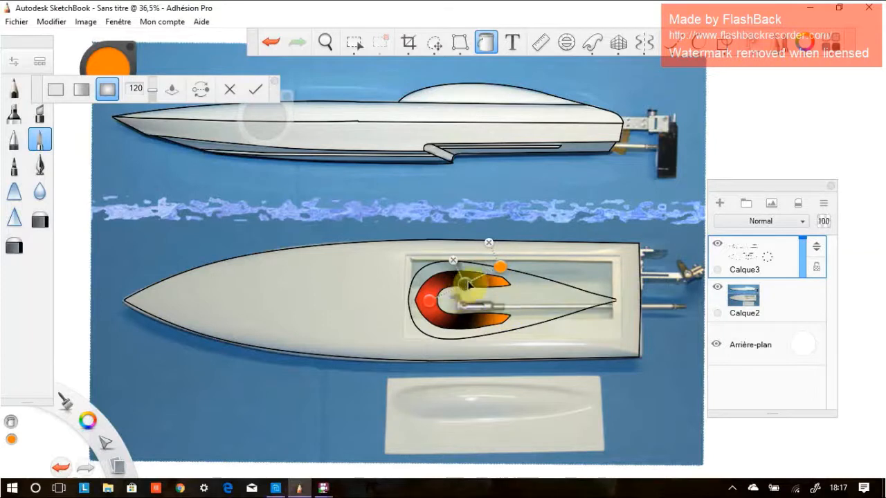
Change the windshield gradient's centre colour stop to dark blue.
left_click(429, 301)
left_click(429, 302)
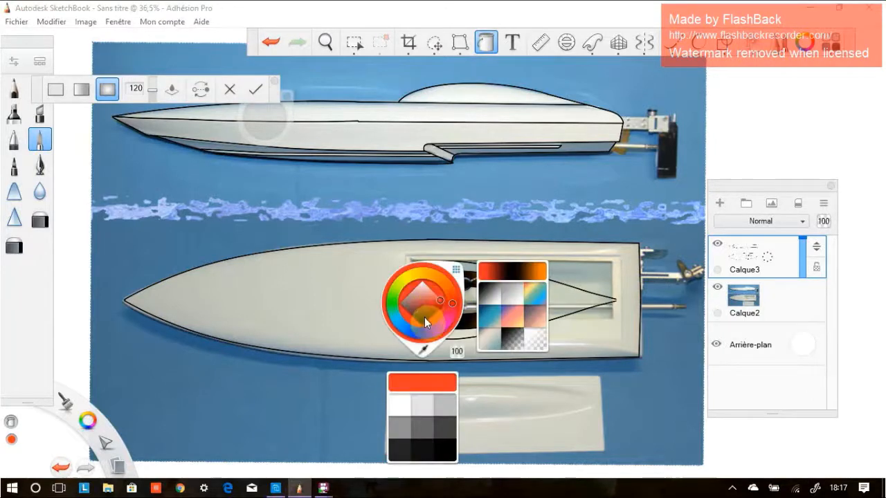
left_click(424, 336)
left_click(425, 314)
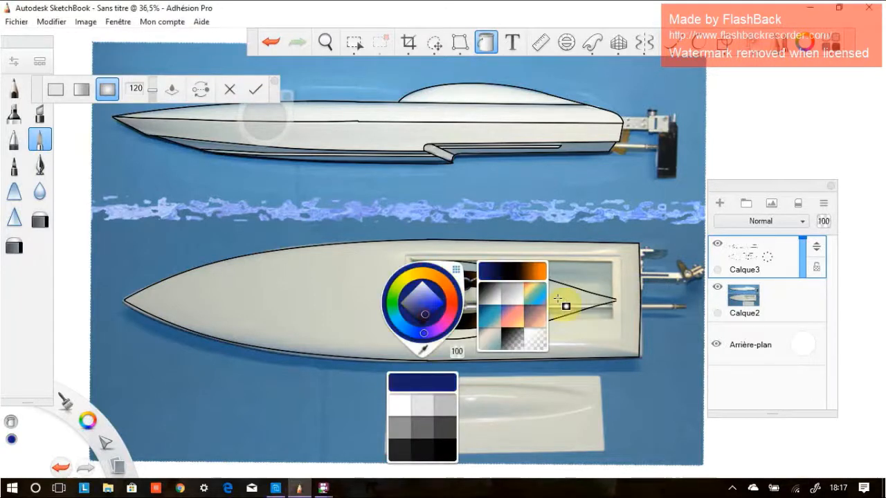
left_click_drag(557, 280, 505, 277)
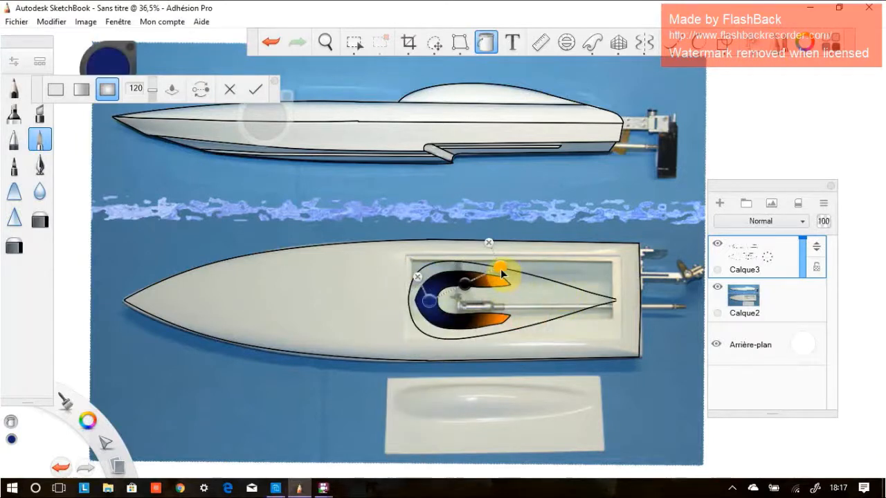
Change the windshield gradient's outer colour stop from orange to dark grey and apply the fill.
left_click(501, 269)
left_click(501, 271)
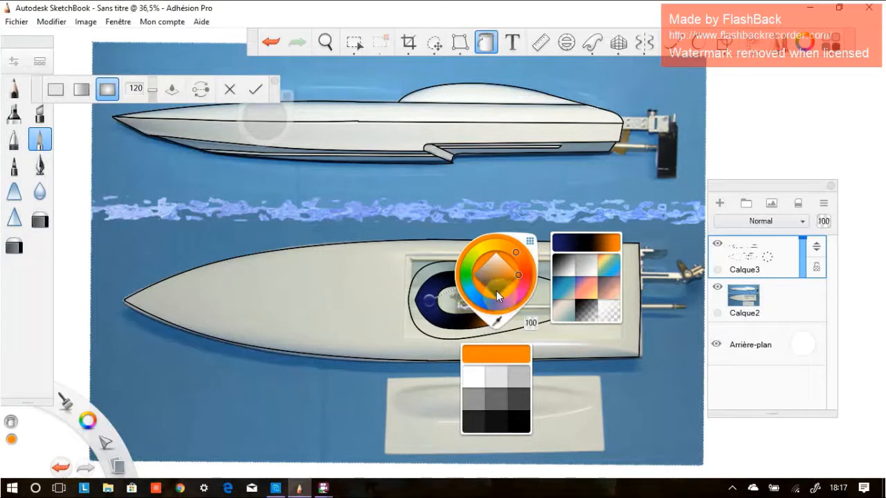
left_click(522, 375)
left_click(501, 395)
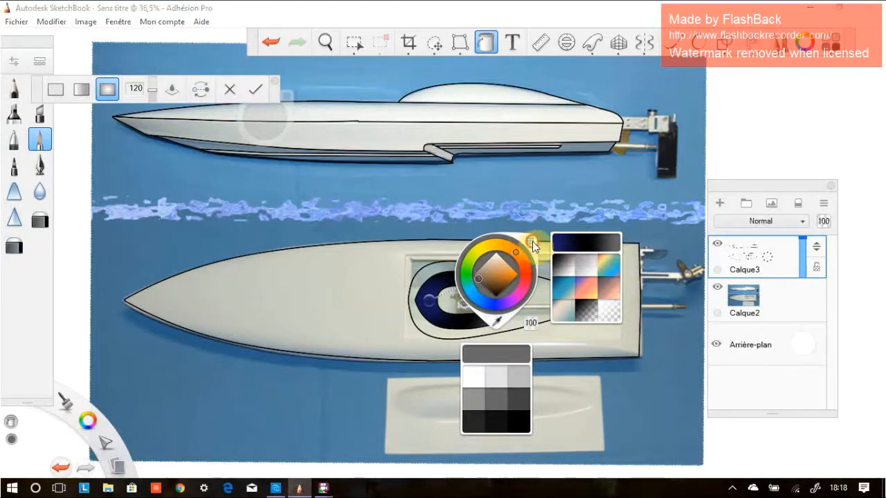
key("Return")
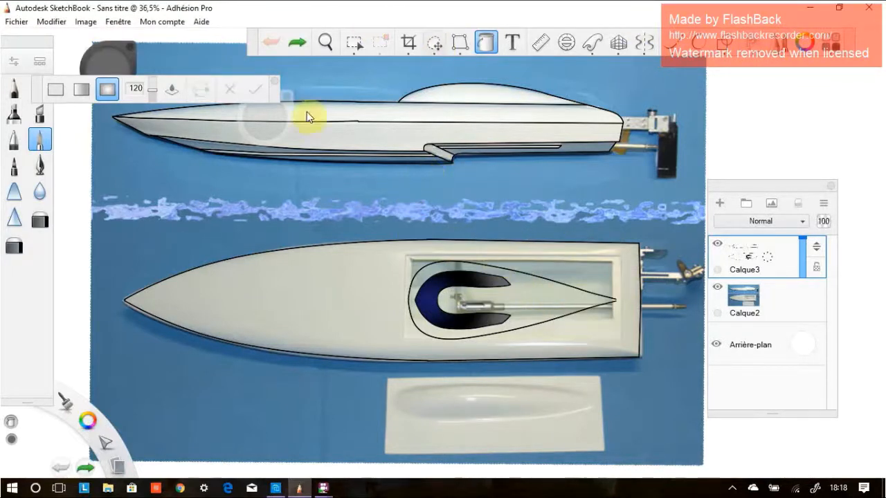
Hide the reference photo layer Calque2 so that only the line drawing shows.
scroll(391, 242, "down", 5)
scroll(301, 295, "down", 1)
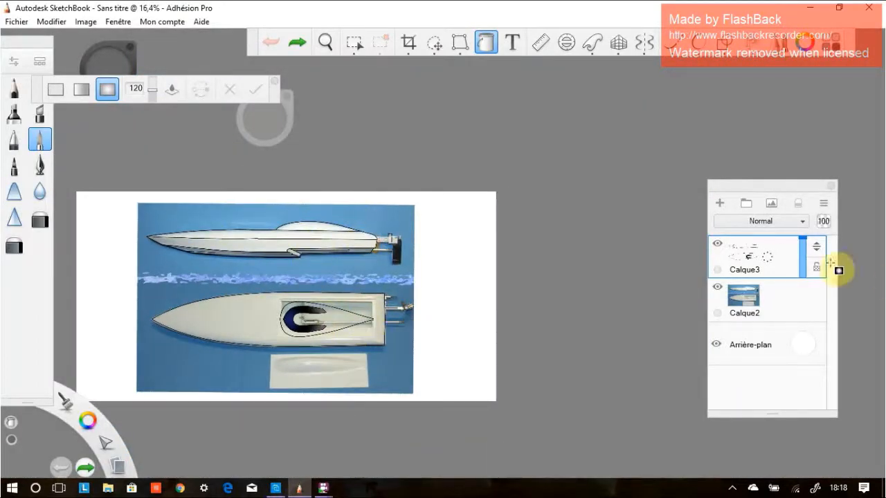
left_click(718, 288)
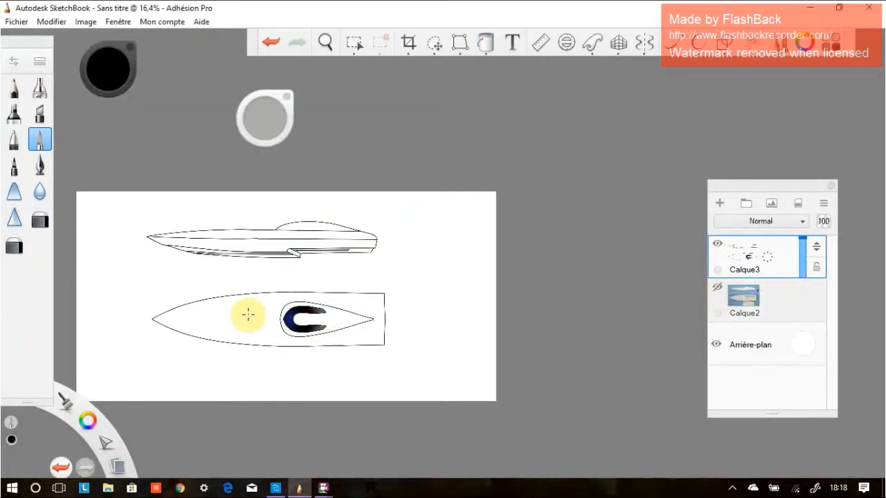
scroll(248, 315, "up", 4)
scroll(248, 314, "up", 2)
scroll(248, 314, "down", 1)
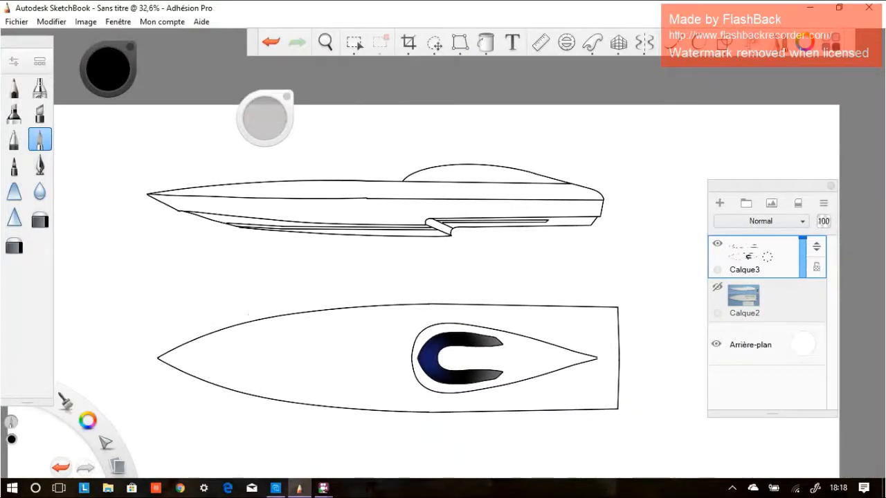
scroll(559, 180, "up", 3)
scroll(559, 181, "down", 3)
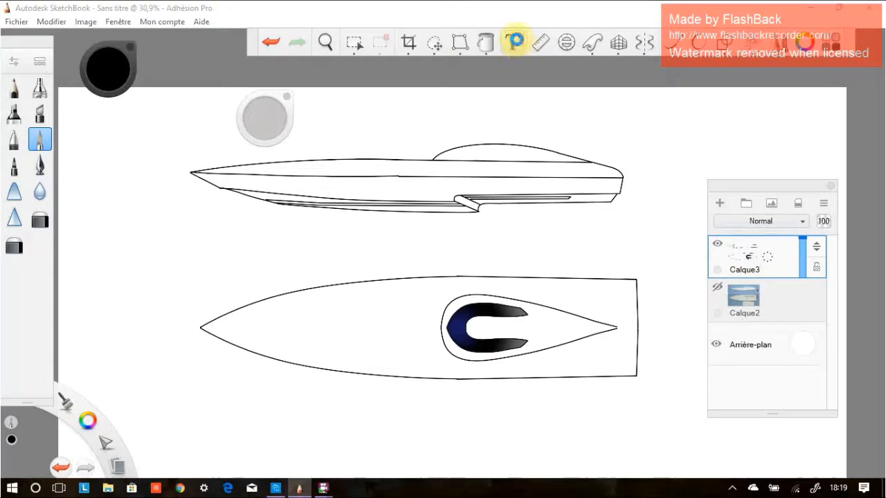
Add a text layer reading OFFSHORE-RC.COM in the ESP font at size 36, picking yellow as the text colour.
left_click(518, 44)
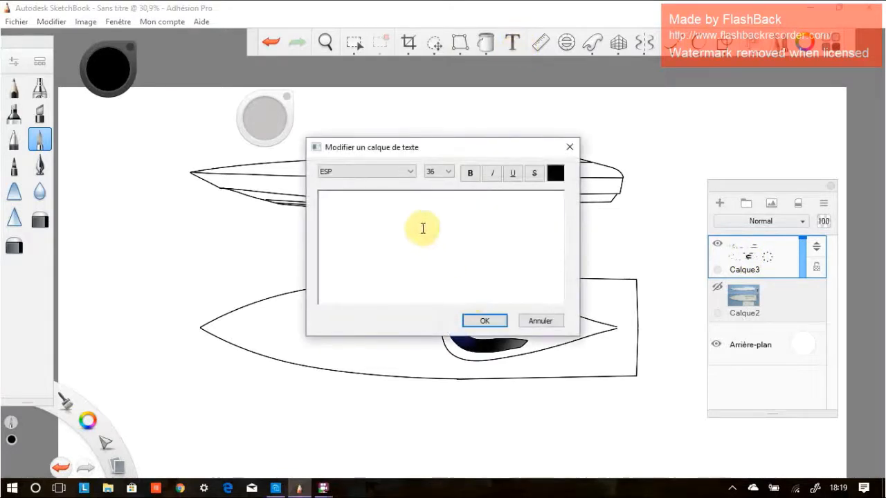
type("OFFSHORE")
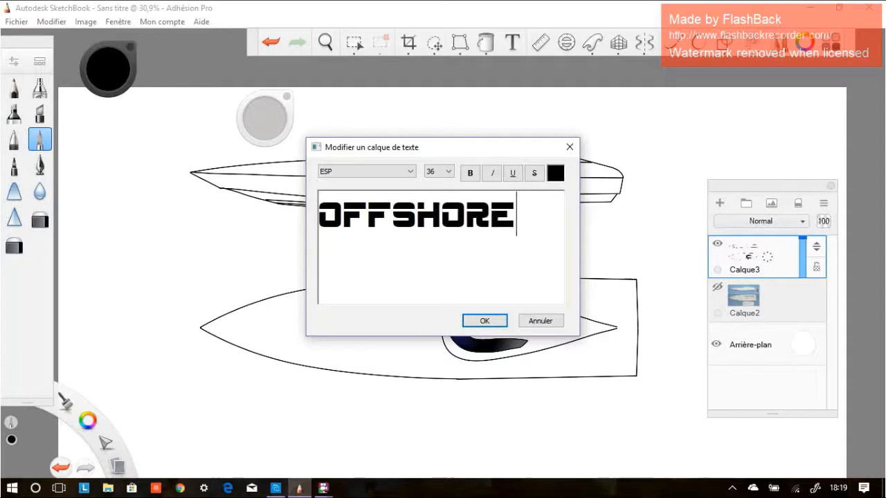
key("Caps_Lock")
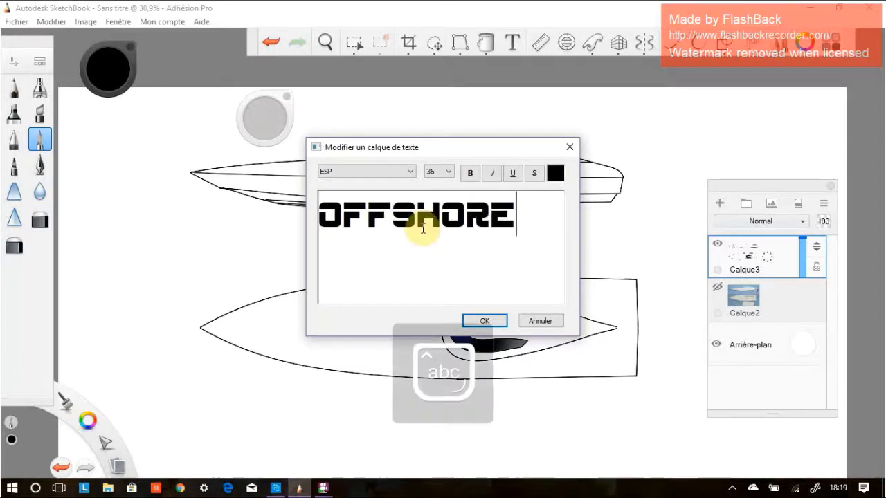
type("-RC")
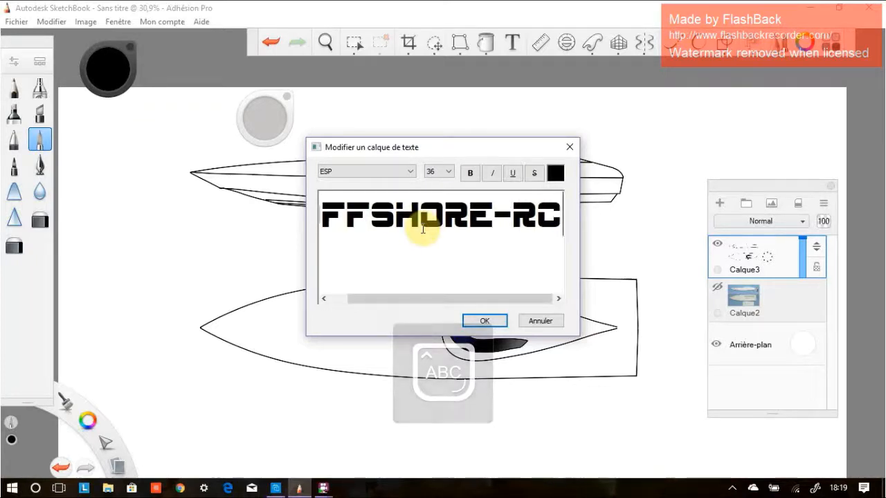
type(".COM")
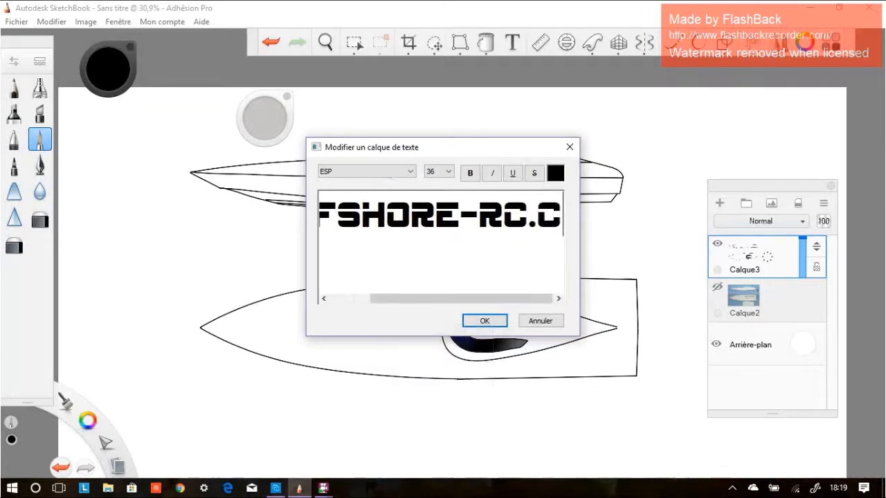
left_click(558, 173)
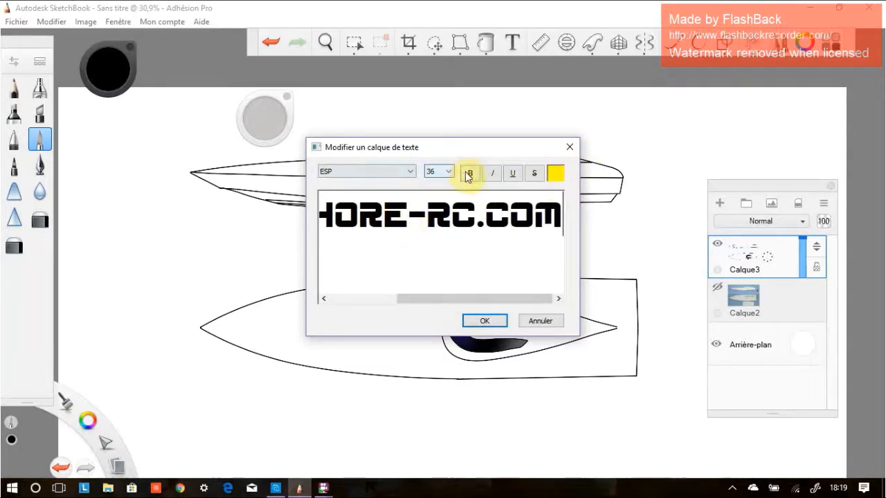
left_click(483, 323)
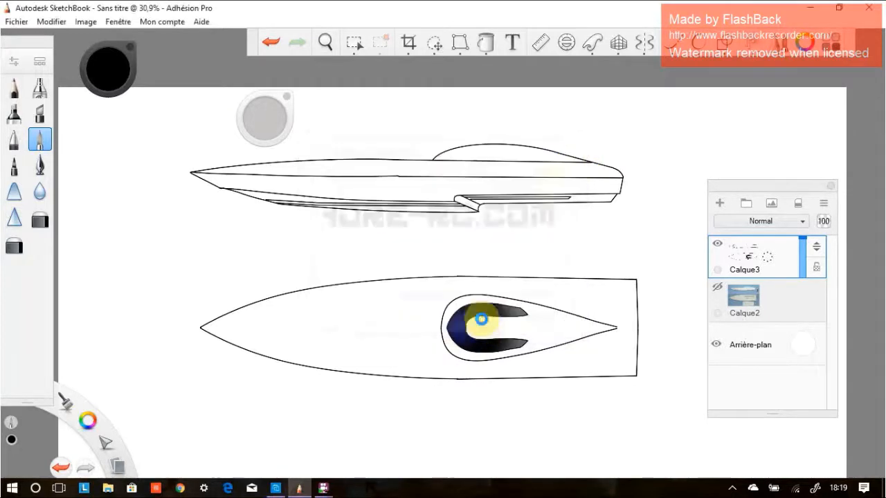
Move the OFFSHORE-RC.COM text onto the side view's upper hull band below the canopy and enlarge it to fit.
left_click_drag(482, 319, 654, 319)
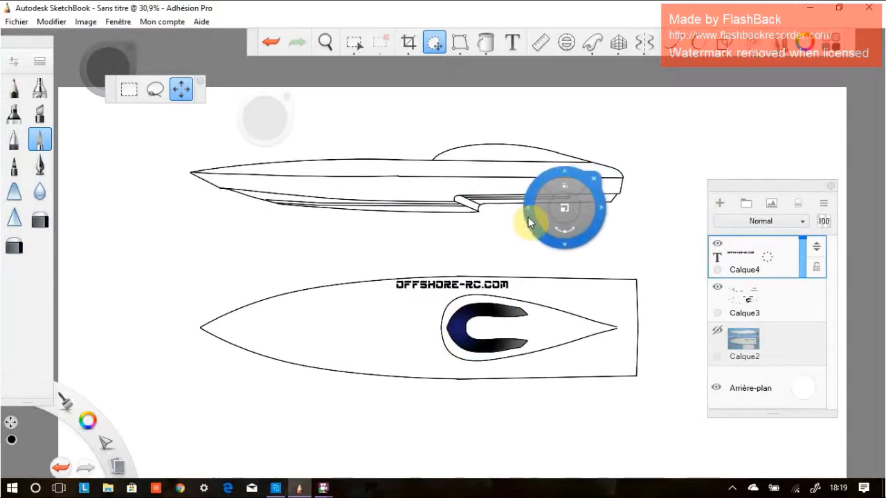
left_click_drag(553, 253, 630, 287)
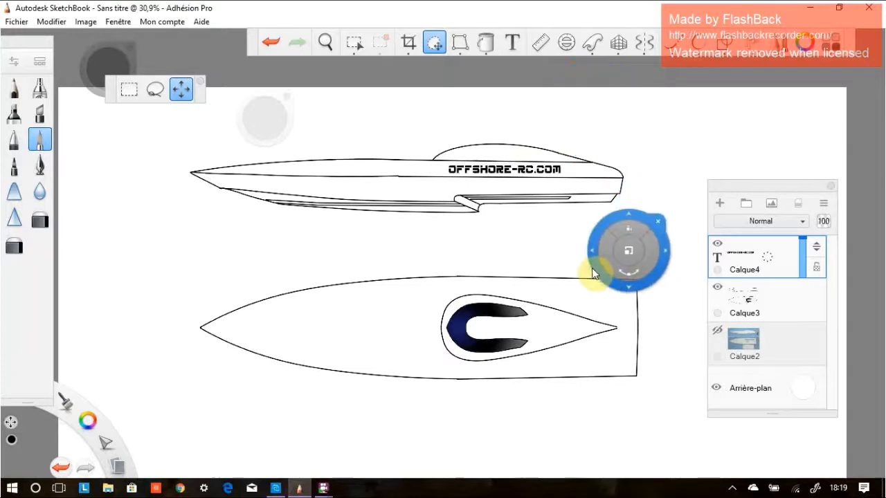
left_click_drag(635, 227, 693, 211)
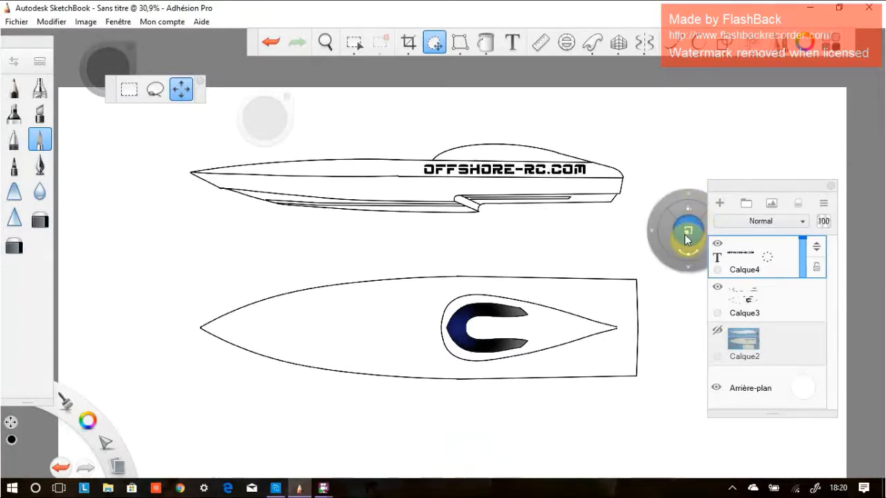
left_click_drag(690, 250, 669, 244)
mouse_move(672, 183)
left_mouse_down()
mouse_move(564, 219)
mouse_move(512, 184)
mouse_move(690, 190)
mouse_move(679, 193)
left_mouse_up()
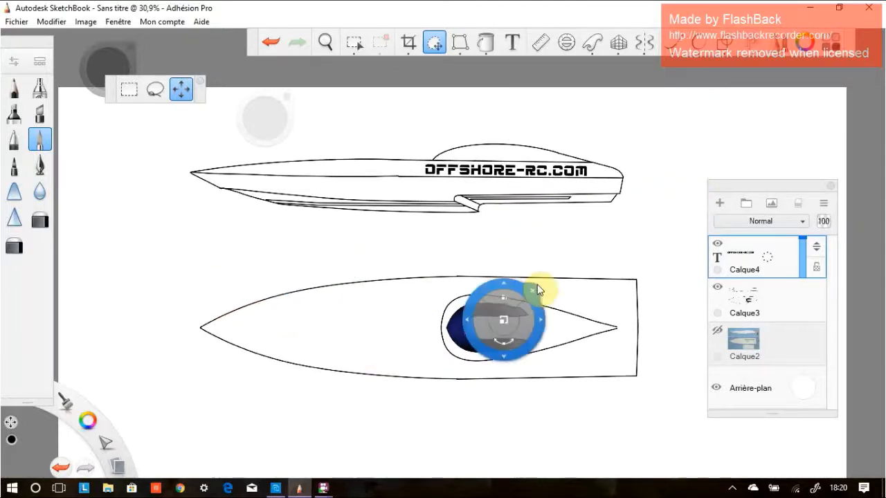
left_click_drag(548, 293, 561, 209)
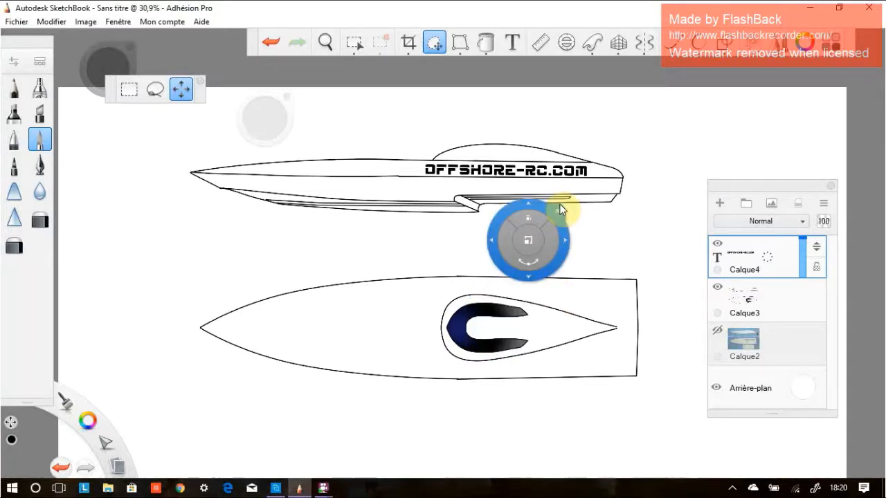
Duplicate the OFFSHORE-RC.COM text layer and place the copy along the top view's lower hull edge, below the canopy.
left_click(749, 253)
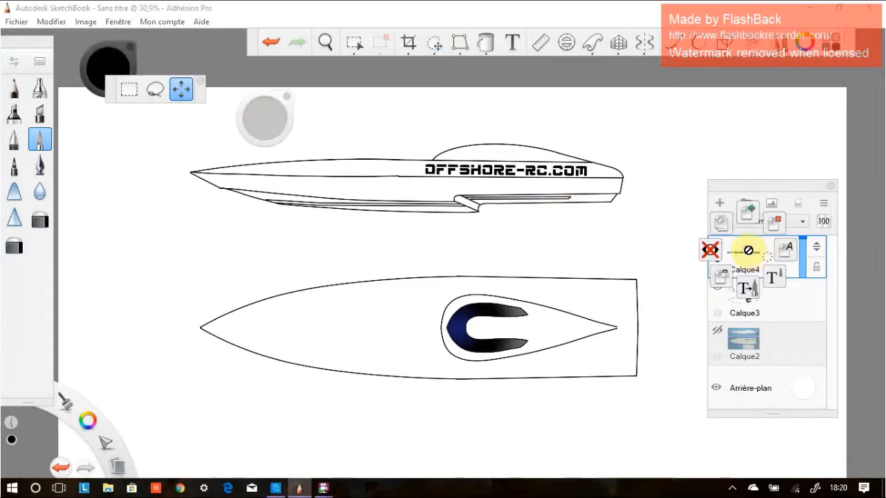
left_click_drag(748, 233, 727, 226)
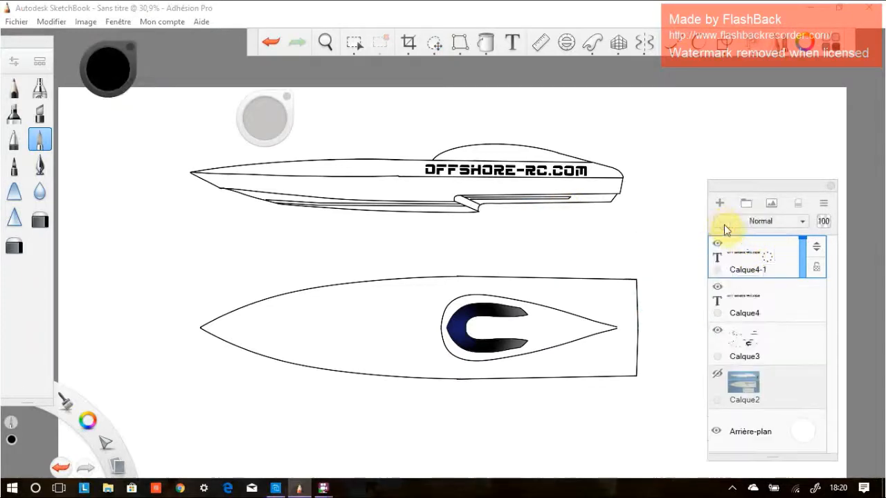
left_click(745, 311)
left_click(748, 259)
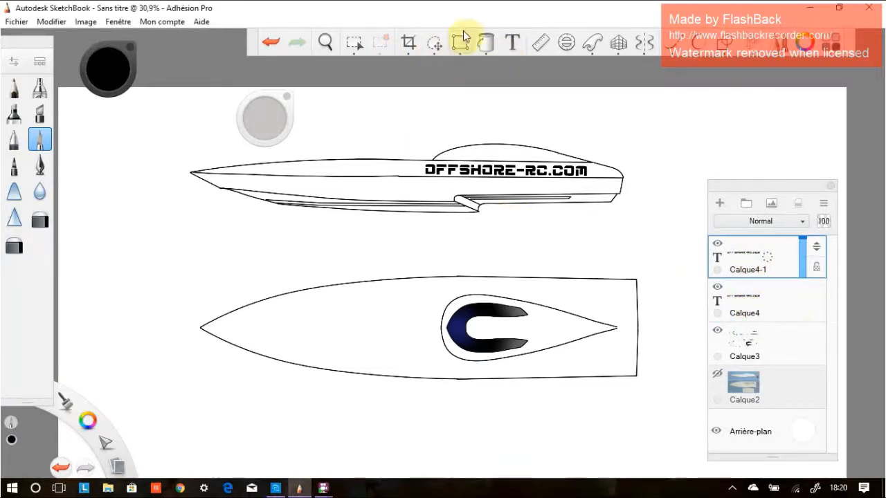
left_click(438, 42)
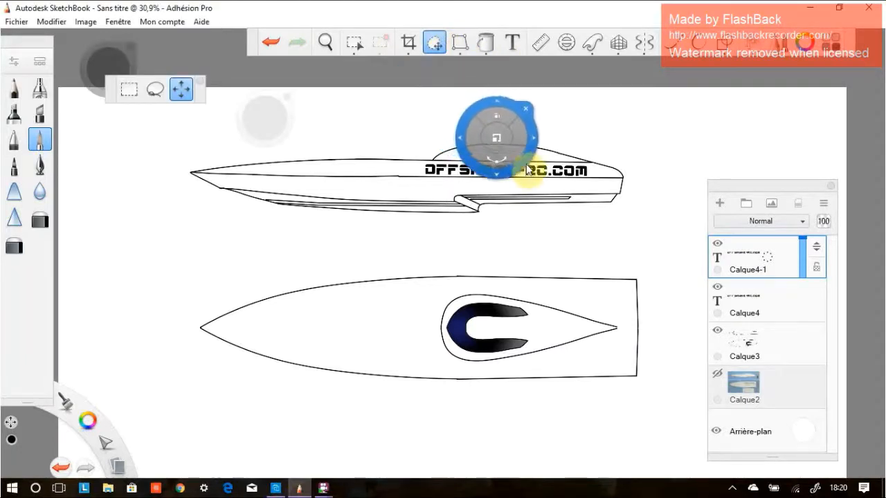
left_click_drag(525, 167, 508, 349)
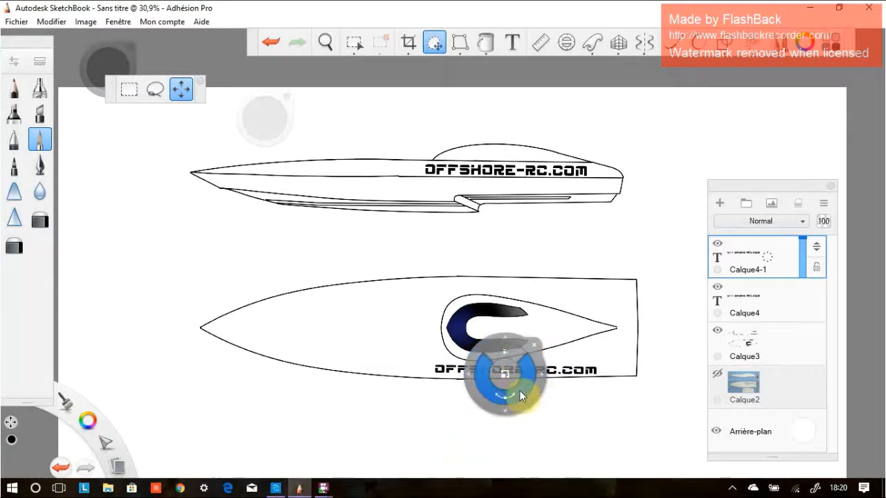
left_click_drag(520, 405, 521, 408)
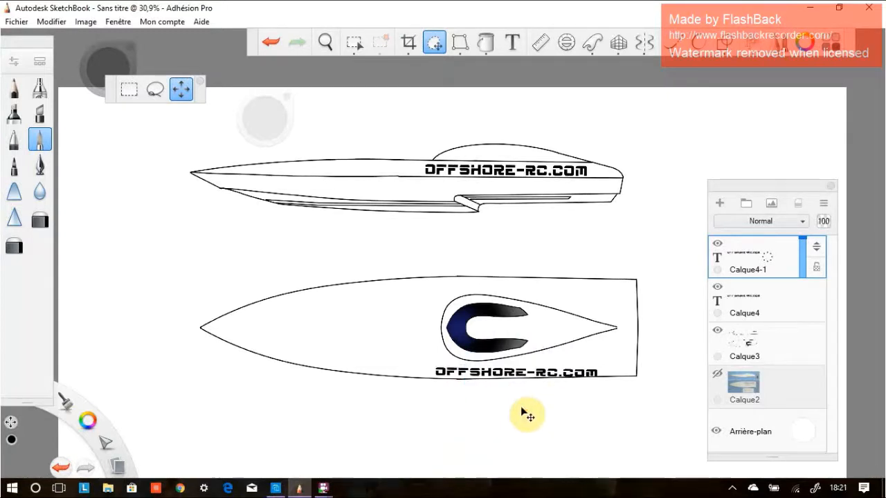
left_click_drag(522, 407, 523, 407)
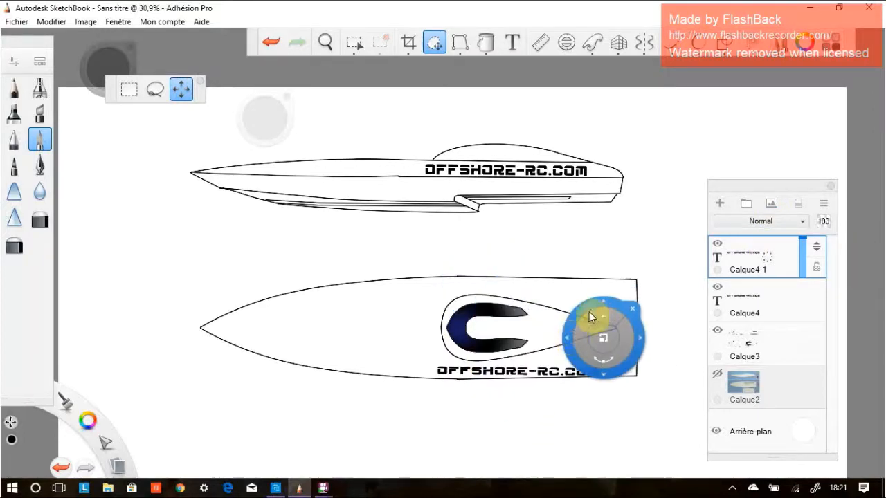
Duplicate the top view's lettering layer, turn the copy upside down and place it along the upper hull edge.
left_click(747, 259)
left_click(721, 263)
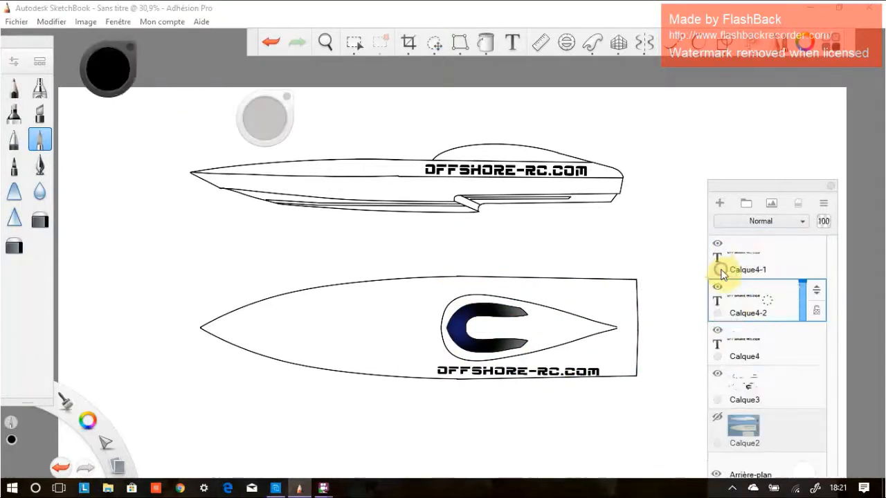
left_click(436, 45)
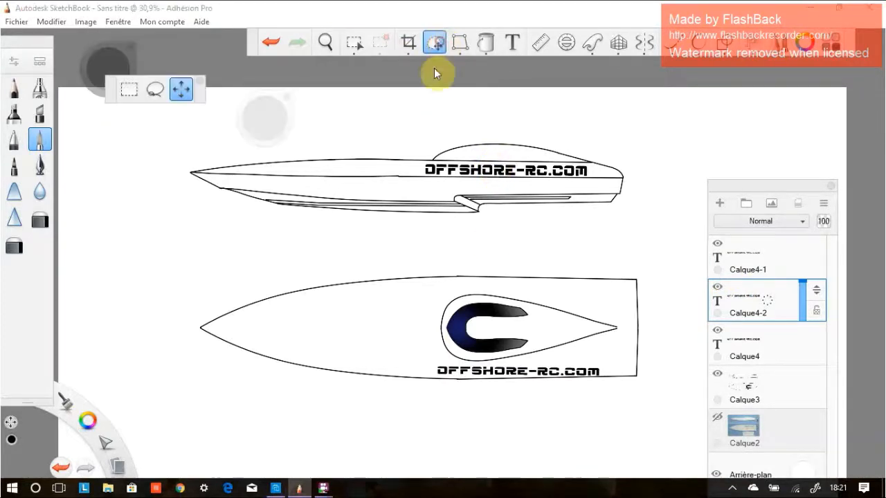
left_click_drag(487, 237, 522, 202)
left_click_drag(555, 241, 555, 289)
left_click(747, 298)
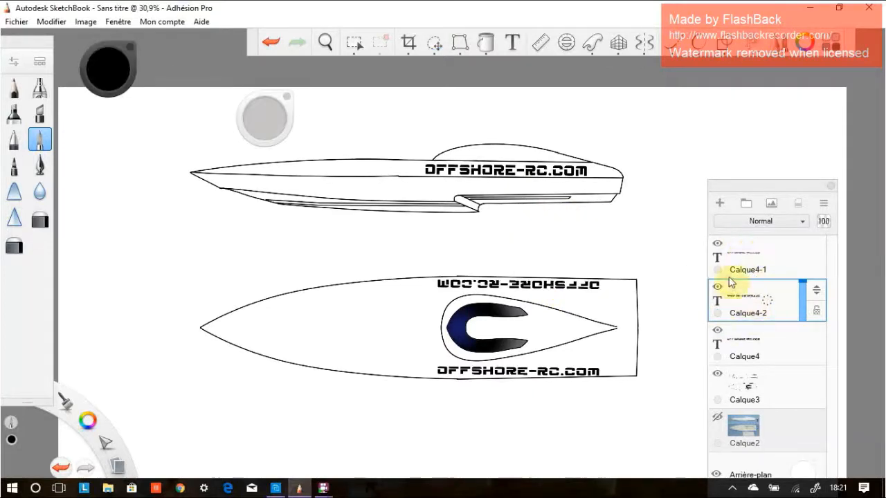
Edit the upside-down OFFSHORE-RC.COM text layer along the top view's upper hull edge and set its colour to yellow.
left_click(736, 308)
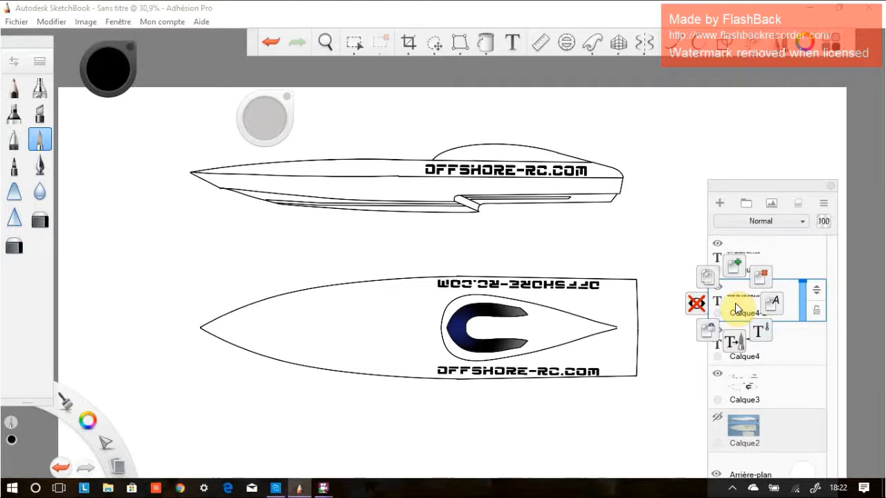
left_click_drag(737, 311, 740, 342)
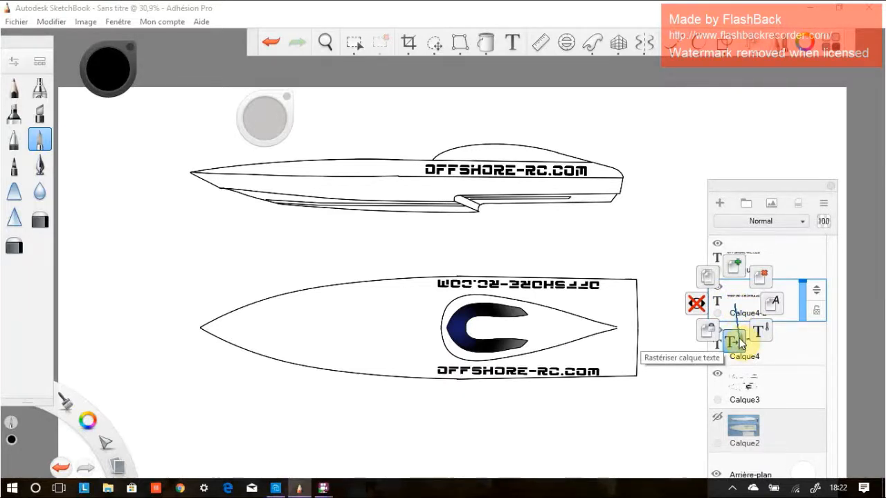
left_click_drag(740, 342, 759, 332)
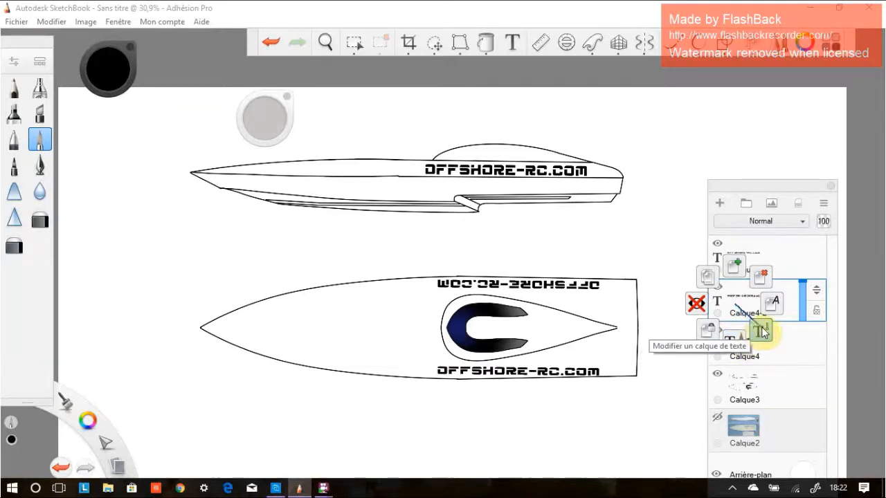
left_click_drag(747, 346, 765, 322)
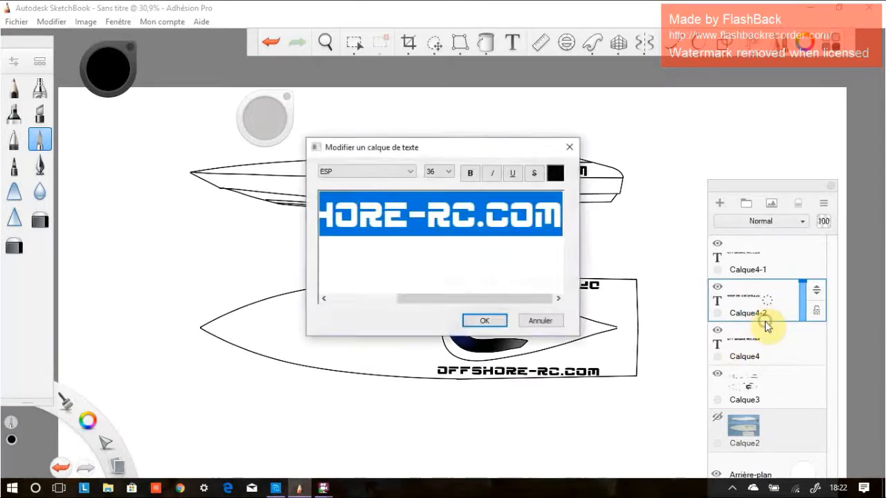
left_click(558, 174)
left_click(343, 214)
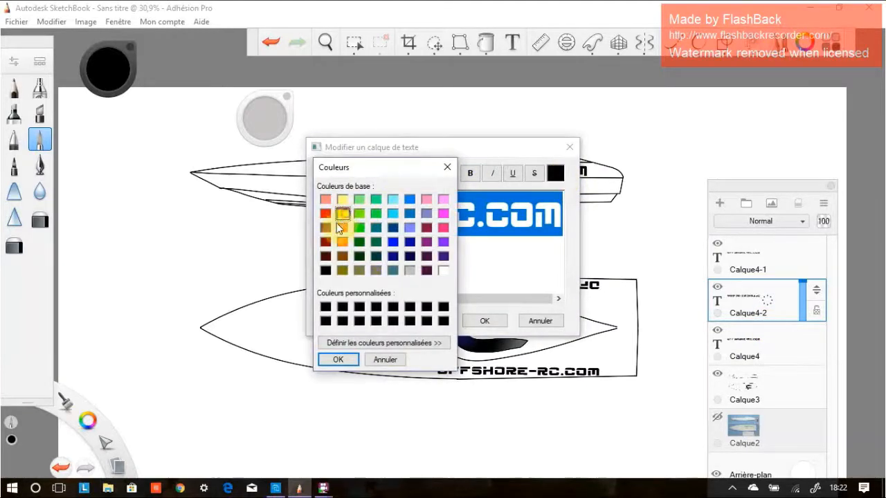
left_click(339, 360)
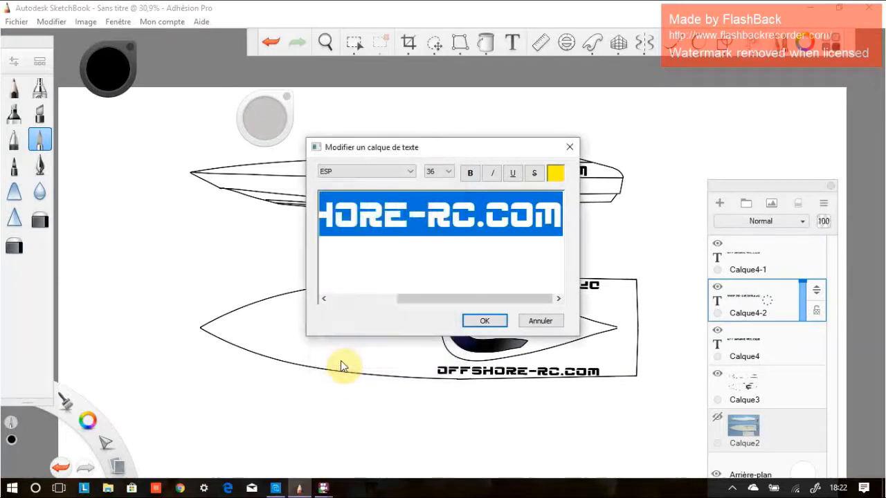
left_click(484, 321)
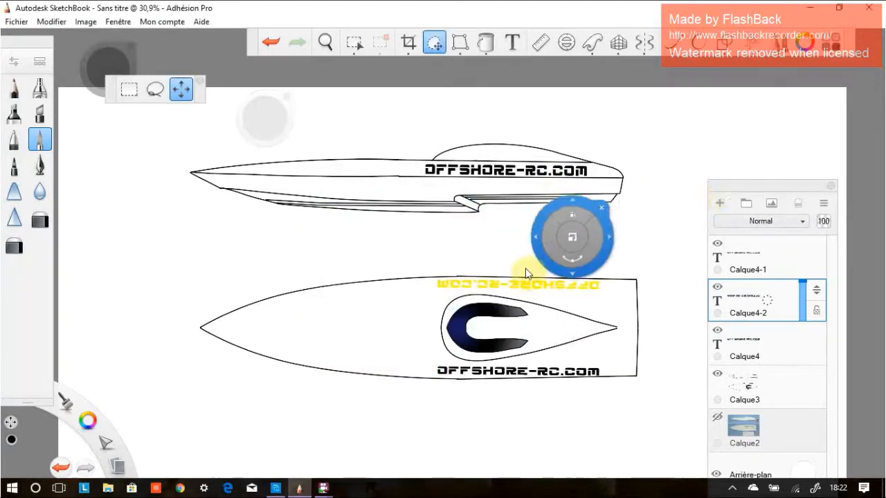
Recolour the OFFSHORE-RC.COM text layer along the top view's lower hull edge to yellow.
left_click(753, 249)
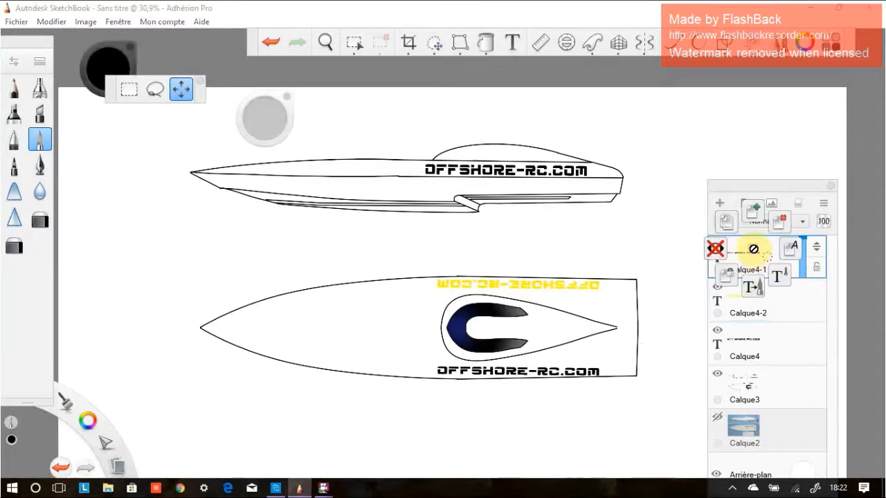
left_click(776, 280)
left_click(553, 175)
left_click(344, 214)
left_click(338, 358)
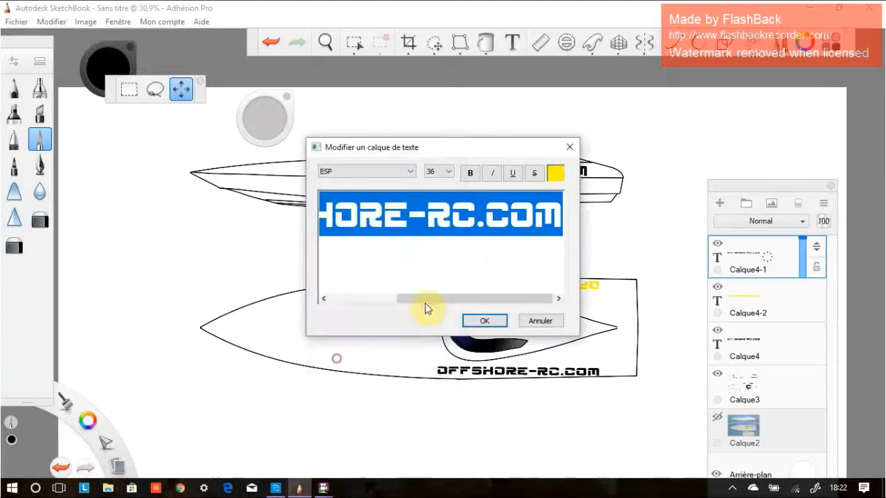
left_click(485, 321)
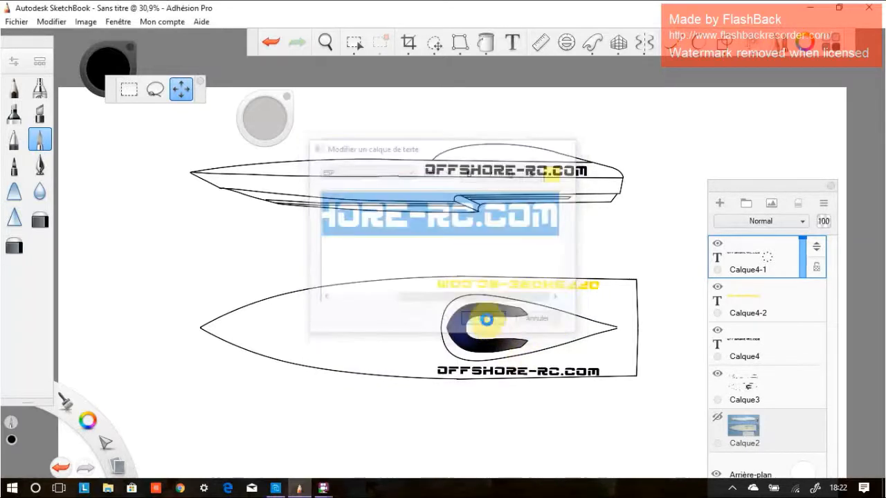
left_click_drag(527, 174, 705, 271)
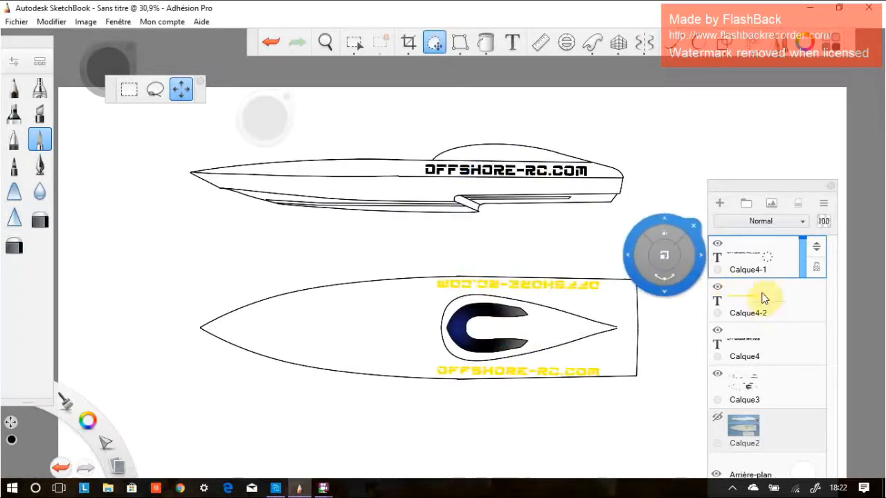
Change the text colour of the side view's OFFSHORE-RC.COM layer to yellow.
left_click(762, 340)
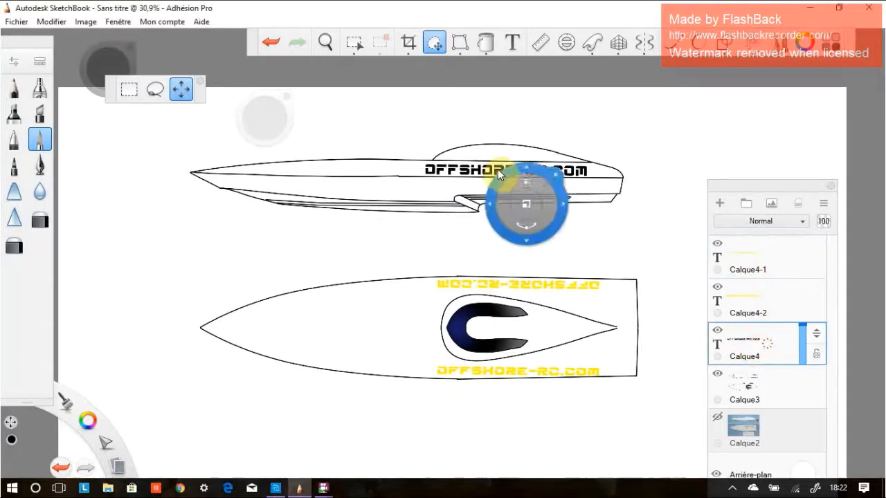
left_click_drag(746, 343, 775, 367)
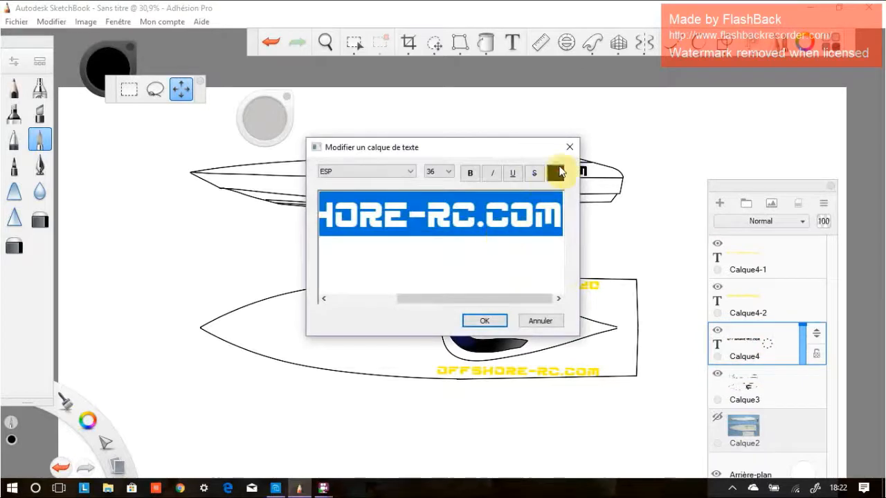
left_click(554, 172)
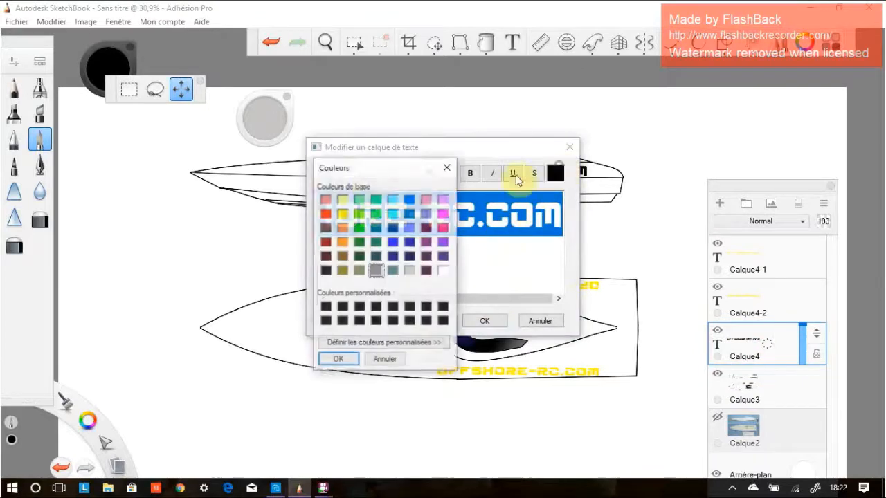
left_click(332, 363)
left_click(484, 321)
left_click_drag(522, 192, 380, 49)
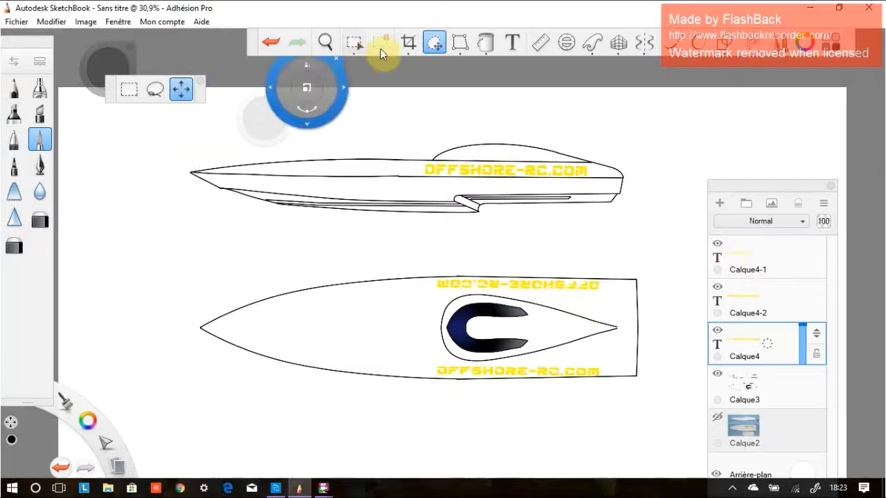
Add a black text layer reading JHFJG in the ESP font at size 36, placed between the two views near the bow.
left_click(514, 43)
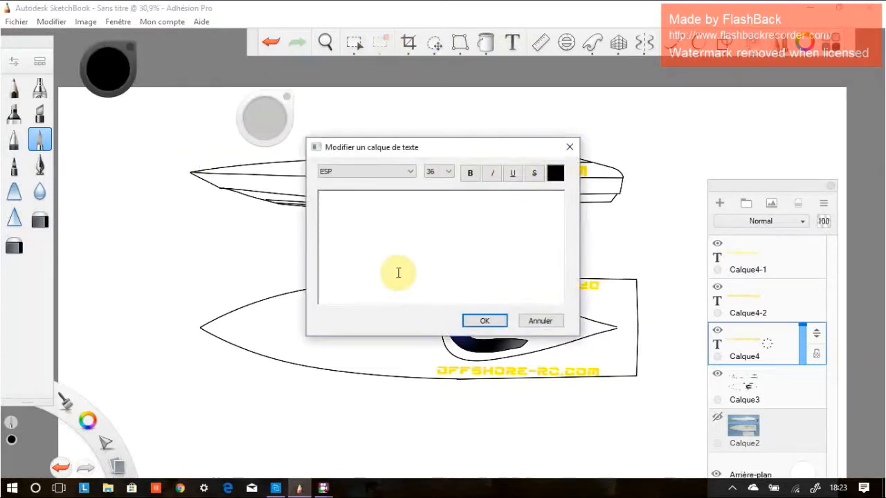
type("JHFJG")
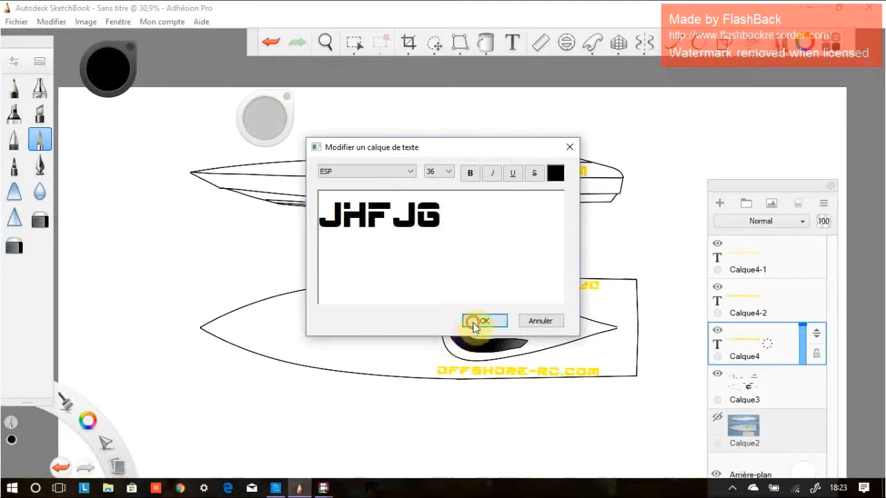
left_click(473, 324)
left_click_drag(474, 425, 386, 341)
left_click_drag(388, 341, 388, 341)
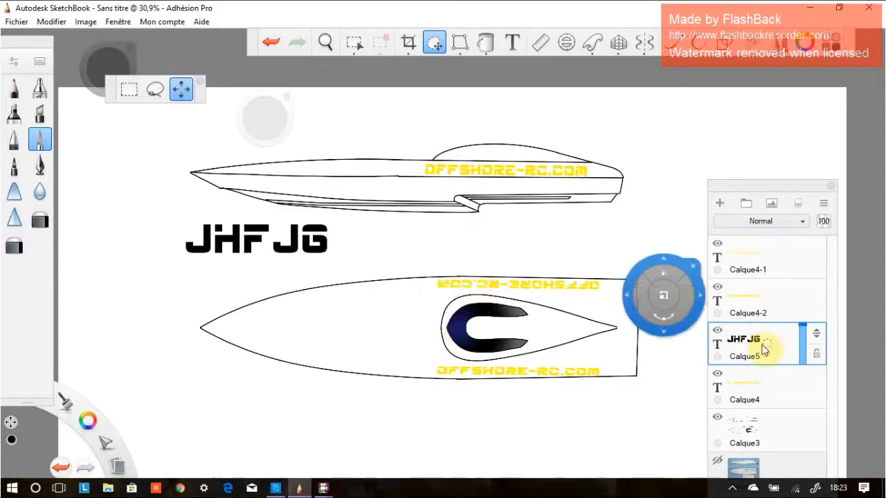
Rasterise the JHFJG text layer and erase thin crisscrossing streaks through its letters with the hard eraser.
left_click(749, 350)
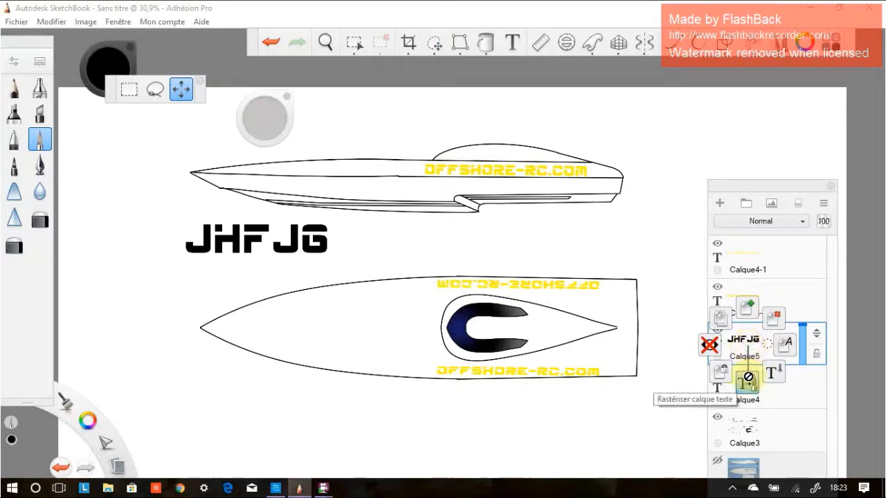
left_click(747, 383)
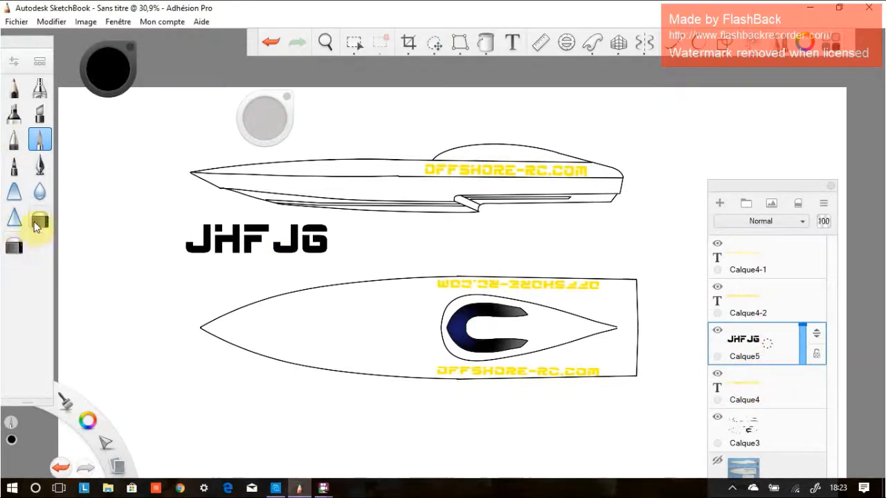
left_click(38, 221)
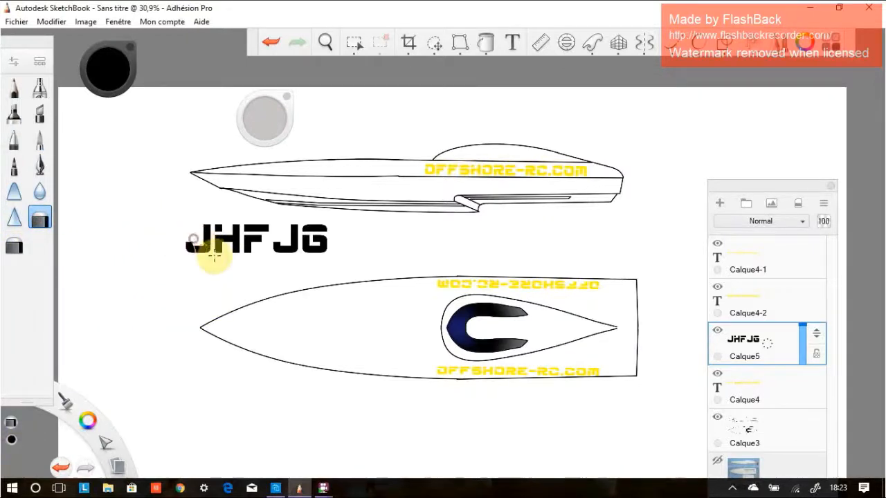
mouse_move(272, 230)
left_mouse_down()
mouse_move(175, 239)
mouse_move(241, 249)
mouse_move(274, 239)
mouse_move(168, 250)
mouse_move(272, 249)
mouse_move(189, 224)
mouse_move(260, 216)
mouse_move(265, 264)
mouse_move(328, 225)
mouse_move(335, 241)
mouse_move(258, 241)
mouse_move(384, 222)
mouse_move(282, 252)
mouse_move(335, 218)
mouse_move(295, 262)
mouse_move(2, 398)
mouse_move(2, 353)
mouse_move(292, 256)
mouse_move(250, 233)
mouse_move(222, 259)
mouse_move(221, 283)
mouse_move(234, 247)
mouse_move(178, 243)
left_mouse_up()
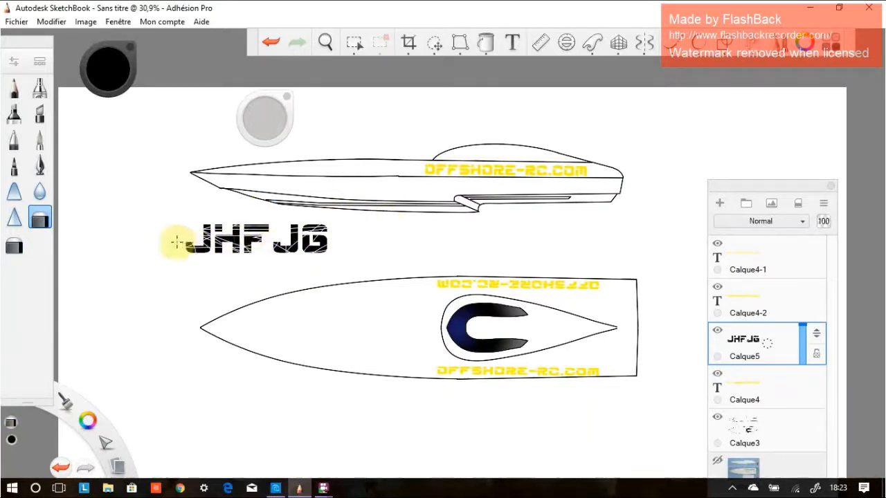
Distort the JHFJG lettering so it grows taller towards its last letters, adjusting its centre point to balance the letter widths.
left_click(459, 44)
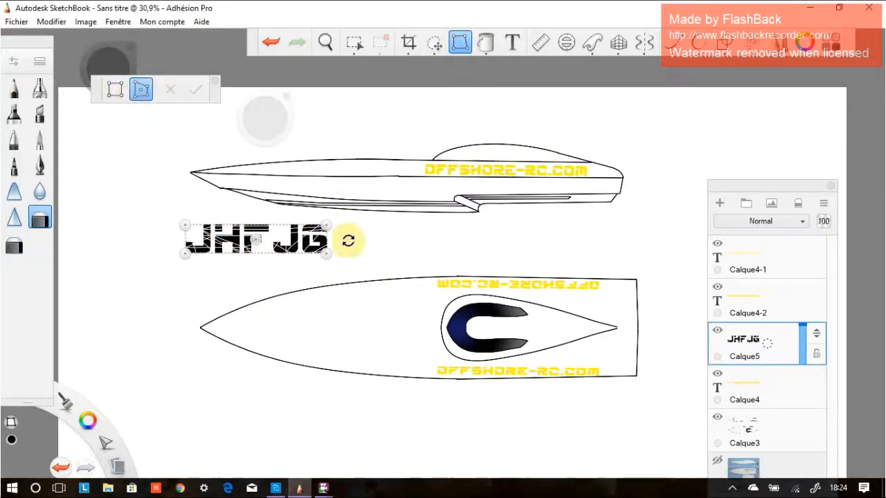
left_click_drag(331, 230, 337, 179)
left_click_drag(332, 255, 345, 267)
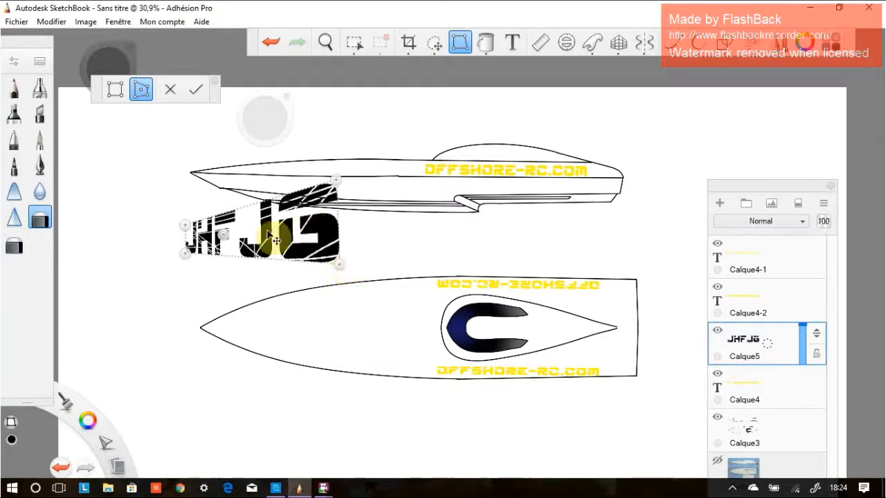
left_click_drag(223, 236, 256, 236)
mouse_move(187, 219)
left_mouse_down()
mouse_move(184, 193)
mouse_move(211, 164)
mouse_move(139, 216)
mouse_move(99, 198)
mouse_move(162, 198)
mouse_move(190, 208)
mouse_move(191, 224)
mouse_move(183, 221)
left_mouse_up()
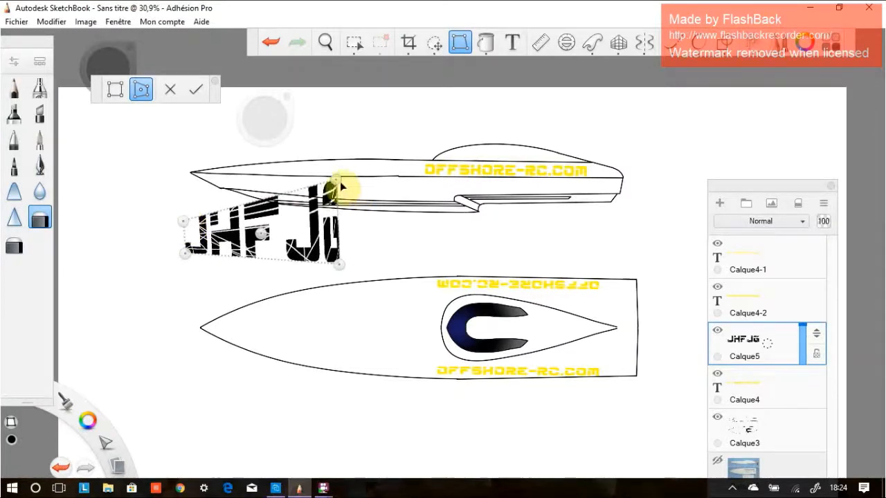
left_click_drag(342, 183, 343, 181)
left_click_drag(262, 232, 273, 273)
left_click(273, 269)
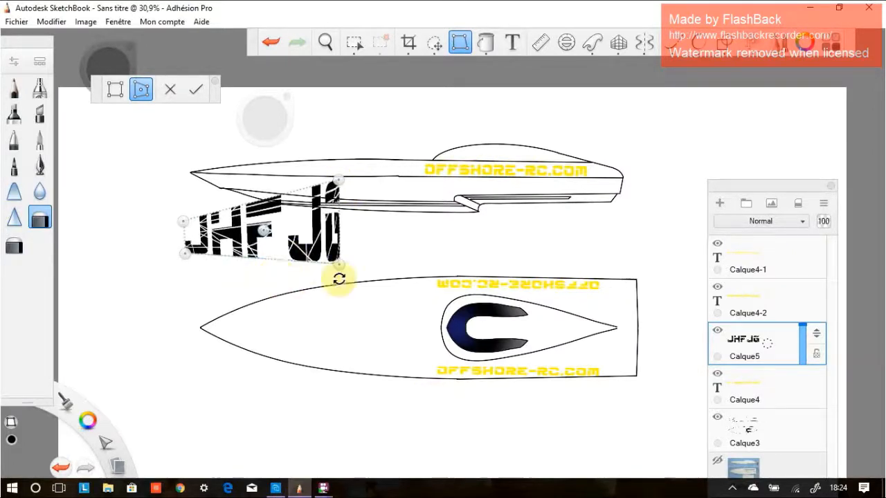
left_click_drag(263, 235, 289, 274)
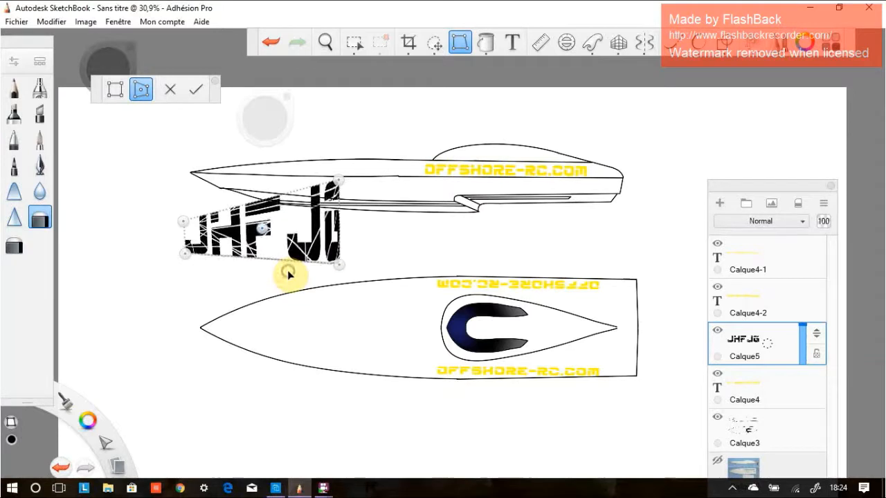
key("Return")
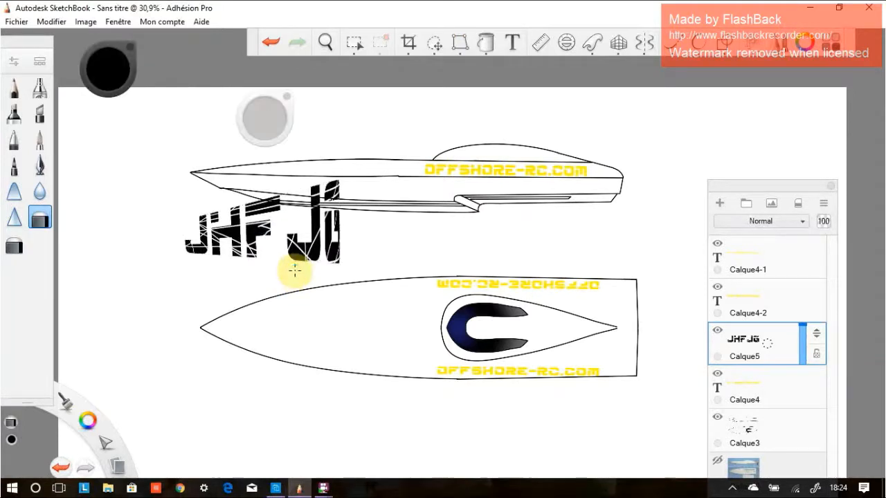
Move the distorted JHFJG lettering onto the top view's foredeck, ahead of the canopy.
left_click(438, 47)
left_click_drag(298, 202, 382, 304)
left_click_drag(349, 249, 418, 224)
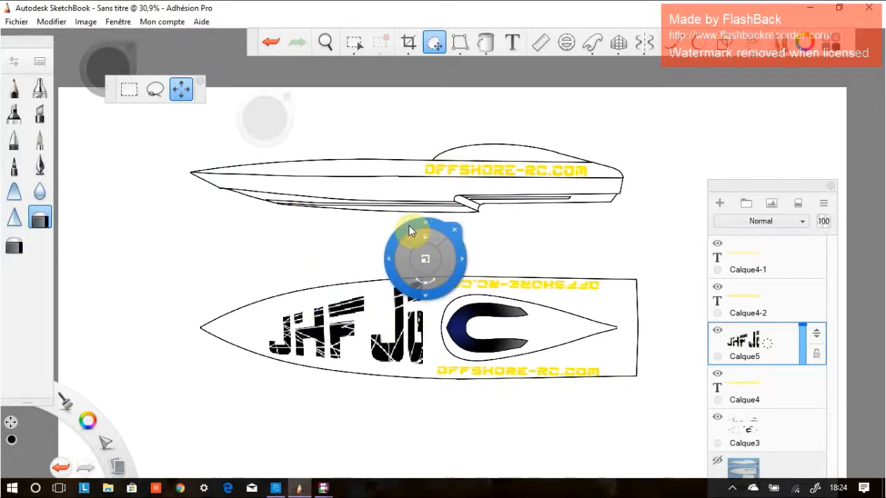
left_click(456, 230)
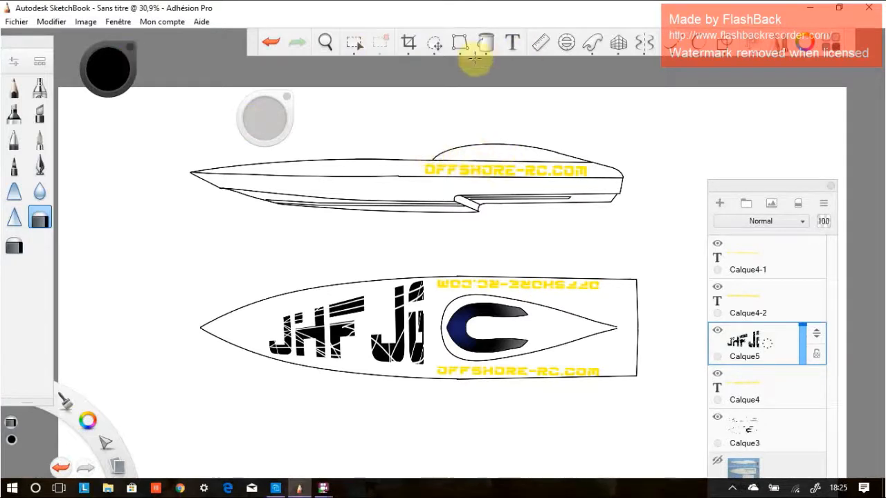
Sketch a side window outline in the front of the side view's canopy on layer Calque5, using the pen with stroke stabilisation.
left_click(40, 140)
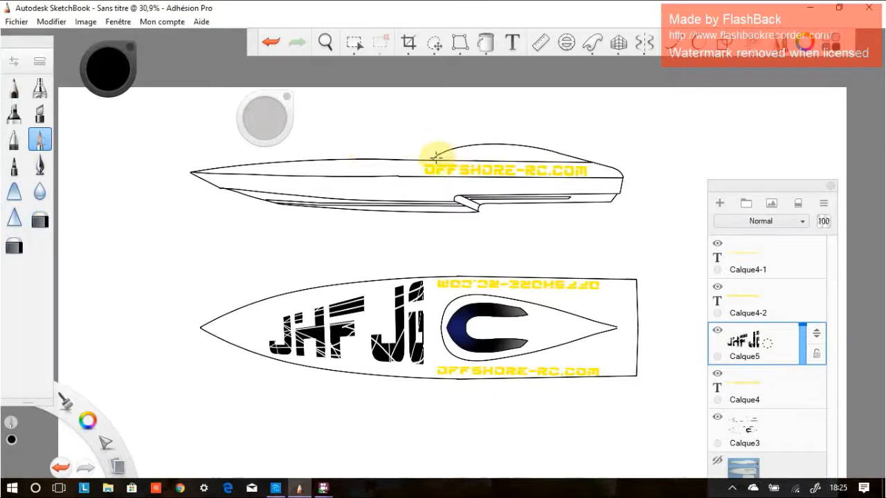
right_click(461, 156)
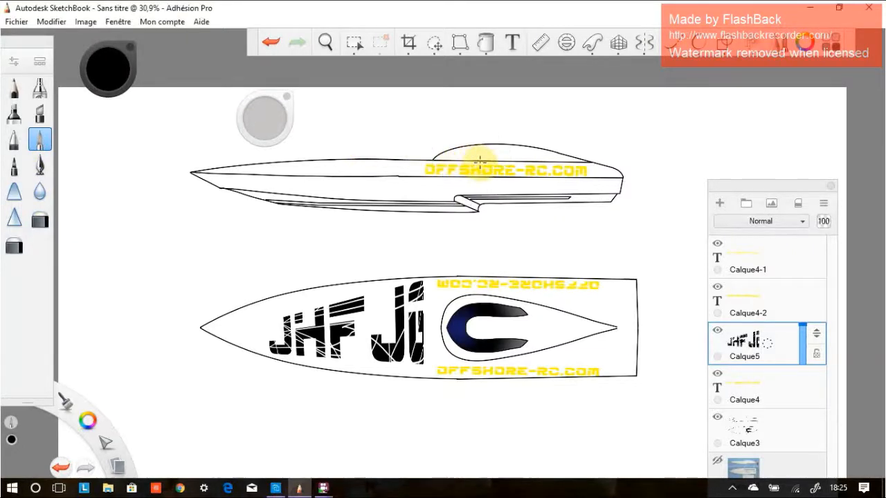
scroll(491, 153, "up", 5)
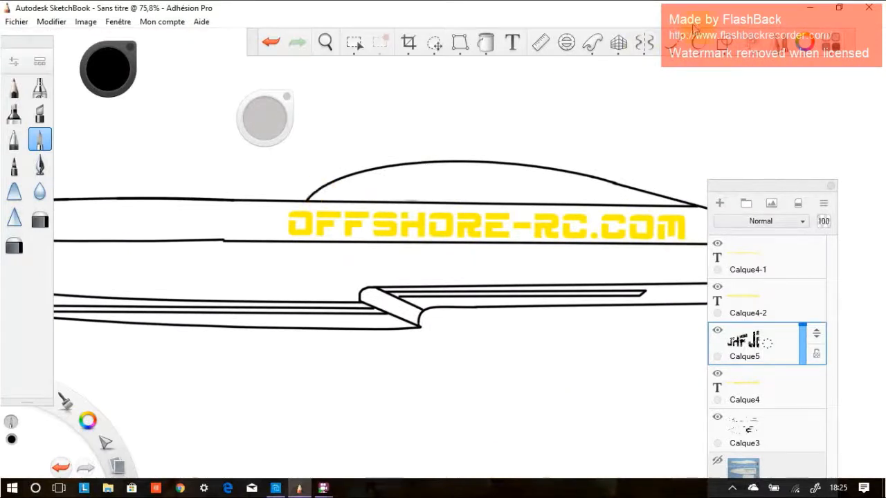
left_click(673, 47)
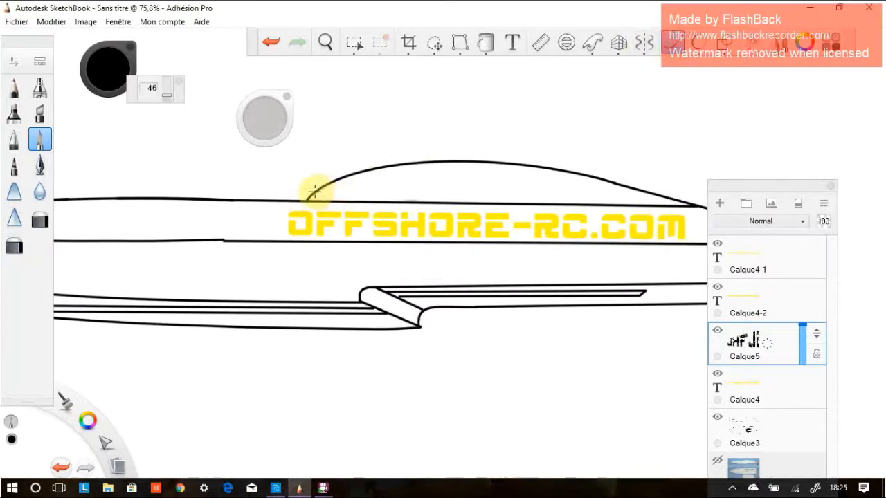
left_click_drag(313, 193, 519, 189)
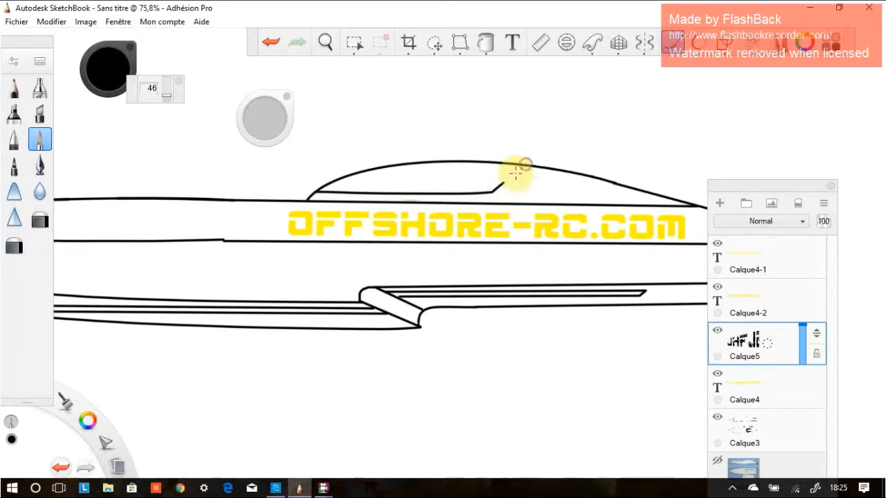
mouse_move(503, 182)
left_mouse_down()
mouse_move(387, 182)
mouse_move(372, 168)
left_mouse_up()
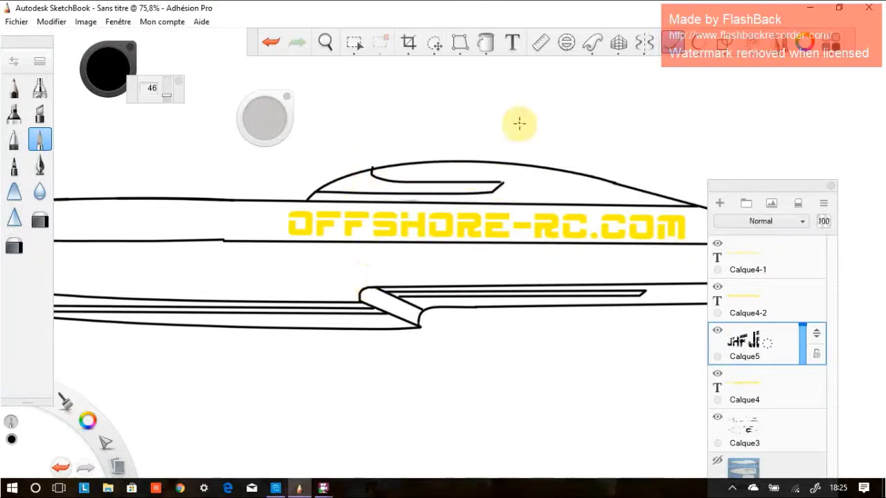
Erase the window line's overshoot above the canopy curve and close the gap at the window's rear corner with the pen.
left_click(43, 220)
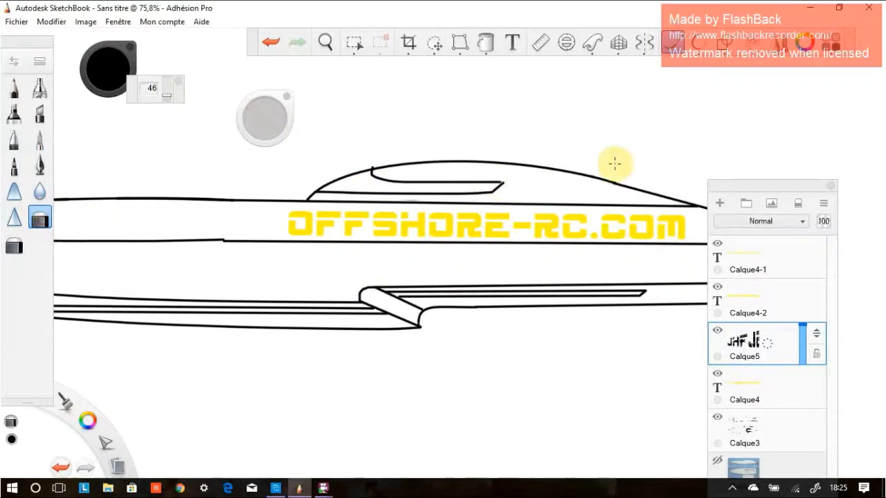
scroll(480, 162, "up", 10)
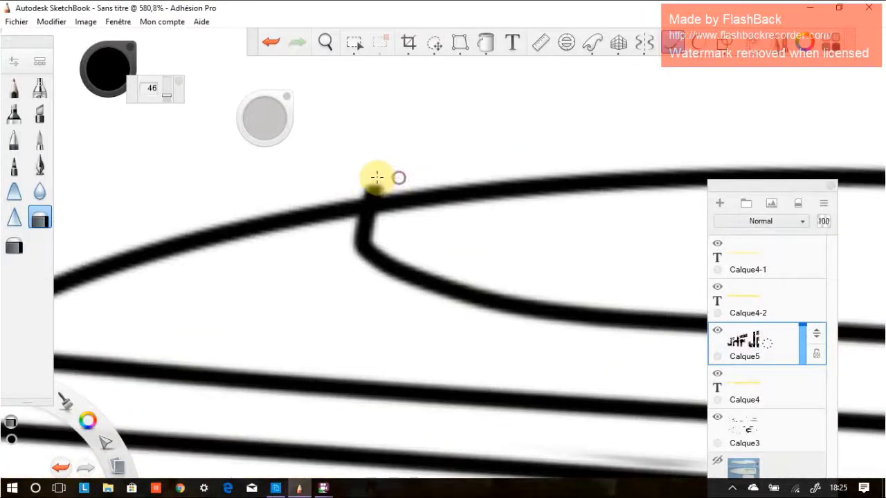
left_click_drag(356, 185, 385, 183)
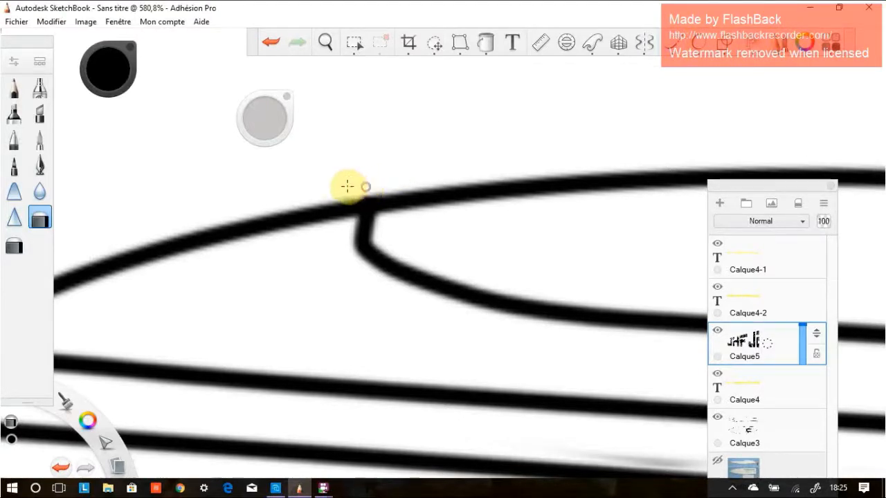
scroll(433, 164, "down", 6)
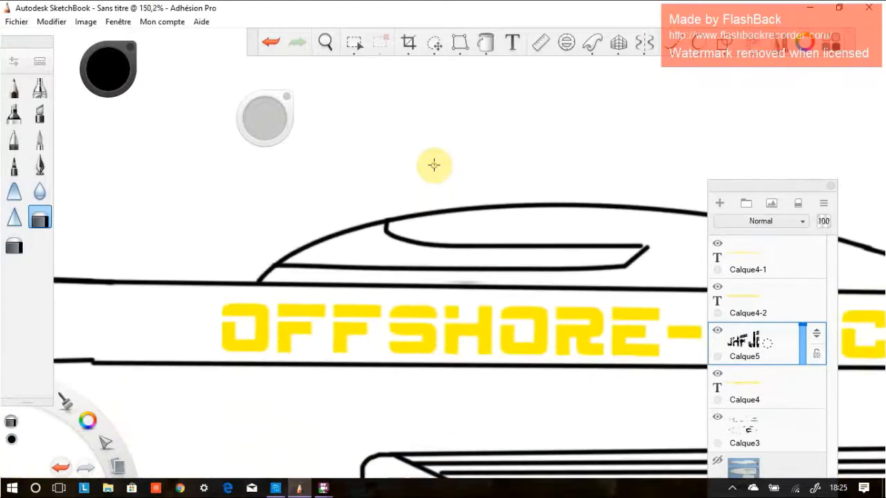
scroll(627, 255, "up", 5)
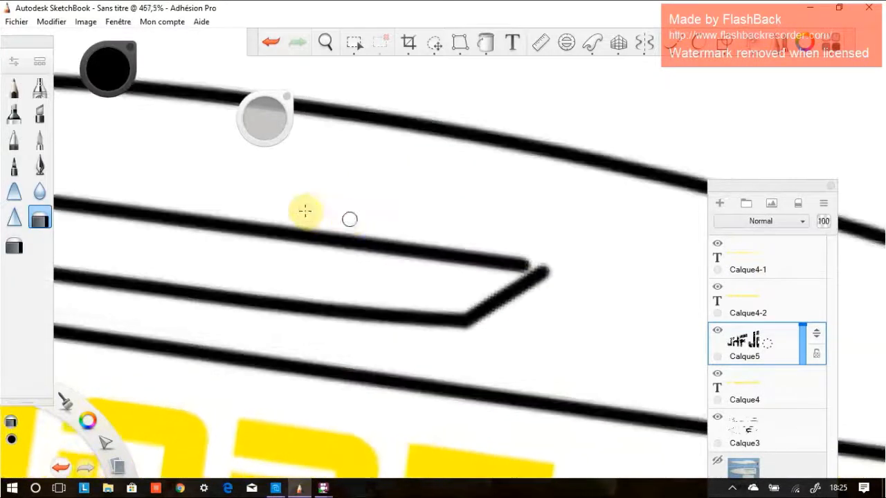
left_click(40, 146)
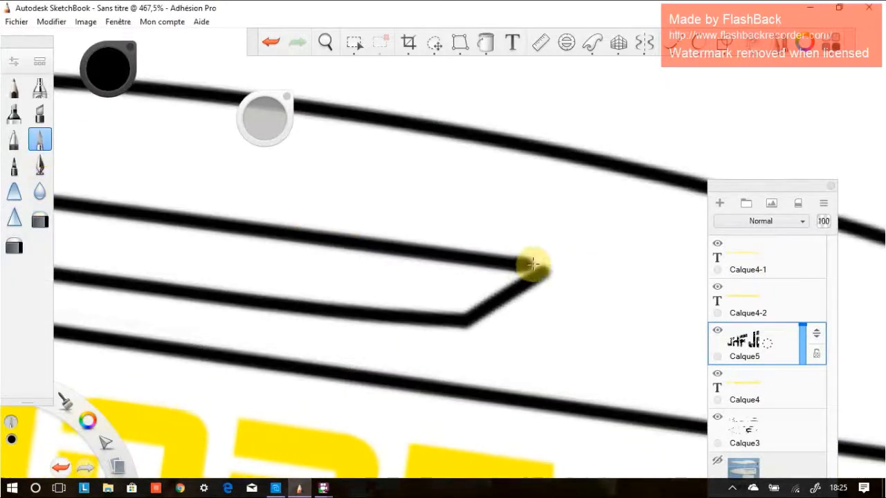
left_click(524, 300)
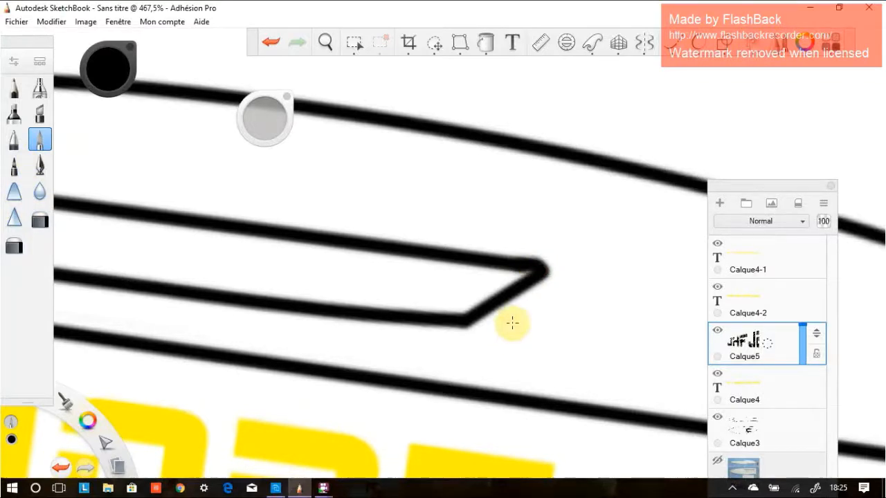
scroll(512, 323, "down", 10)
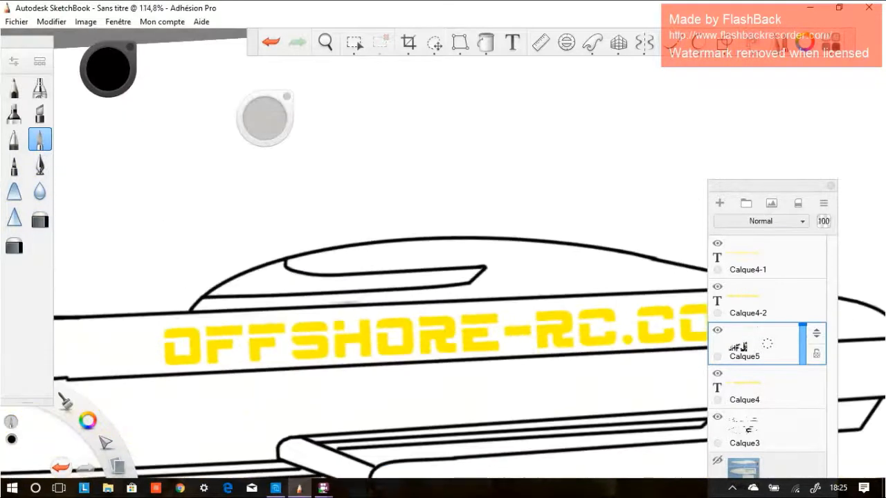
Try to fill the canopy window on Calque5 with the blue-to-black radial gradient.
left_click(486, 43)
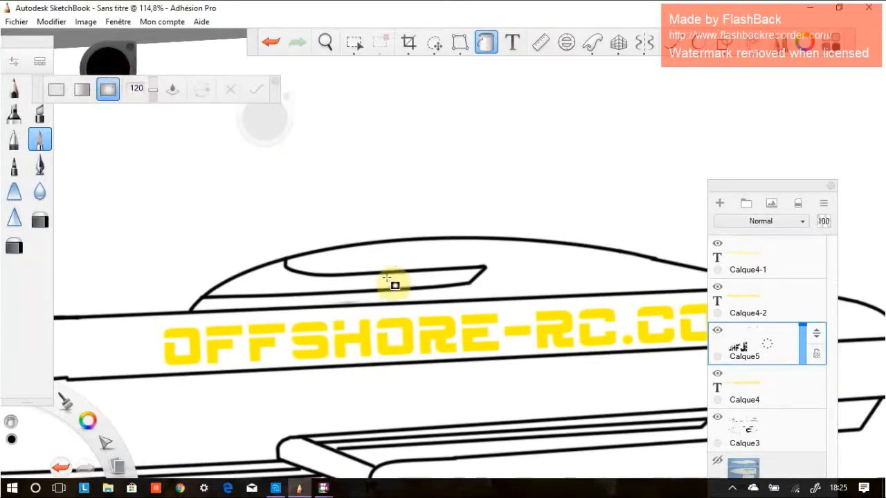
left_click(351, 280)
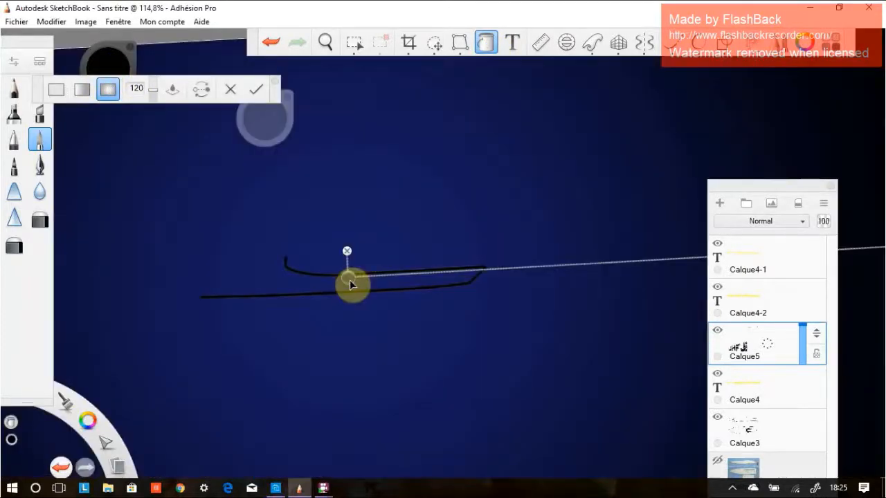
key("ctrl+z")
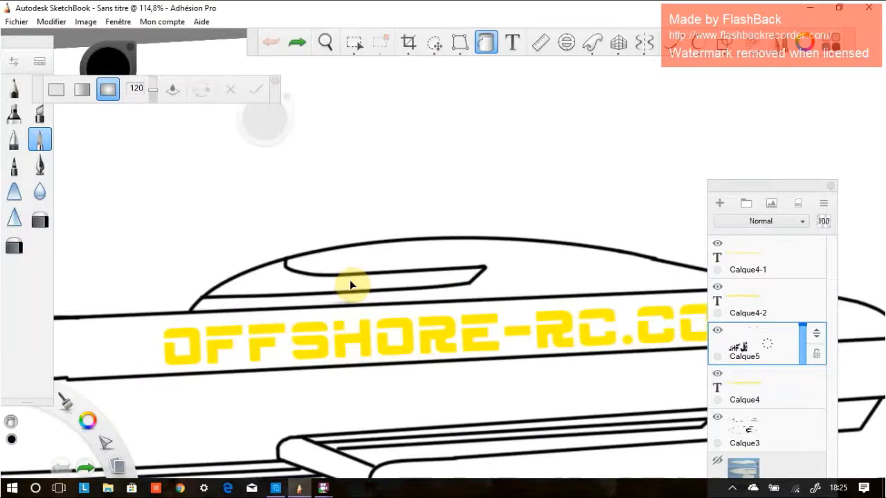
left_click(296, 284)
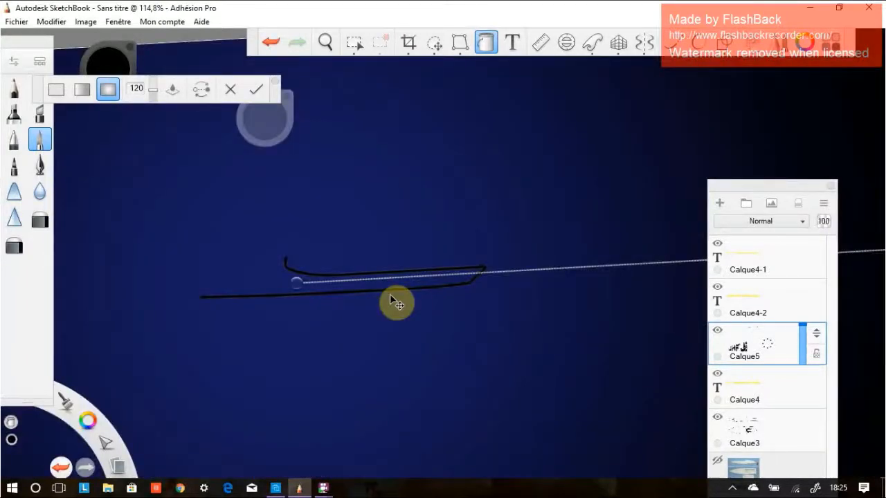
key("ctrl+z")
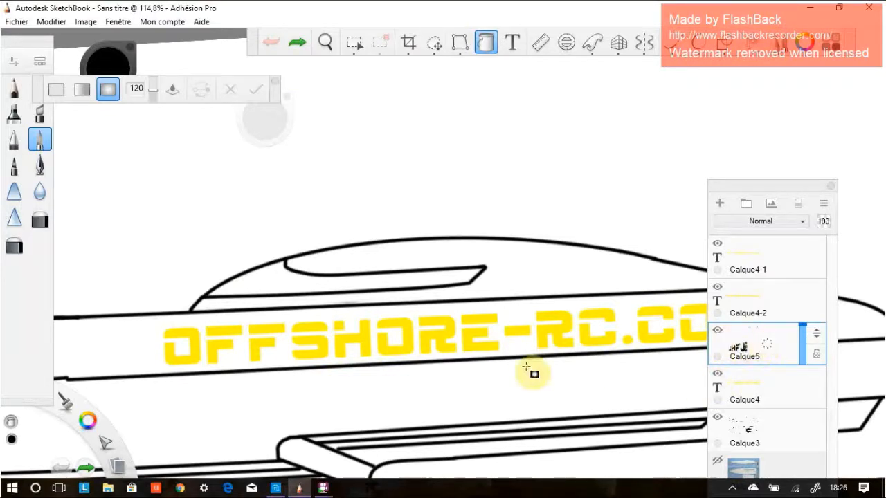
Erase the whole canopy window outline from Calque5 with an enlarged hard eraser.
scroll(533, 372, "down", 5)
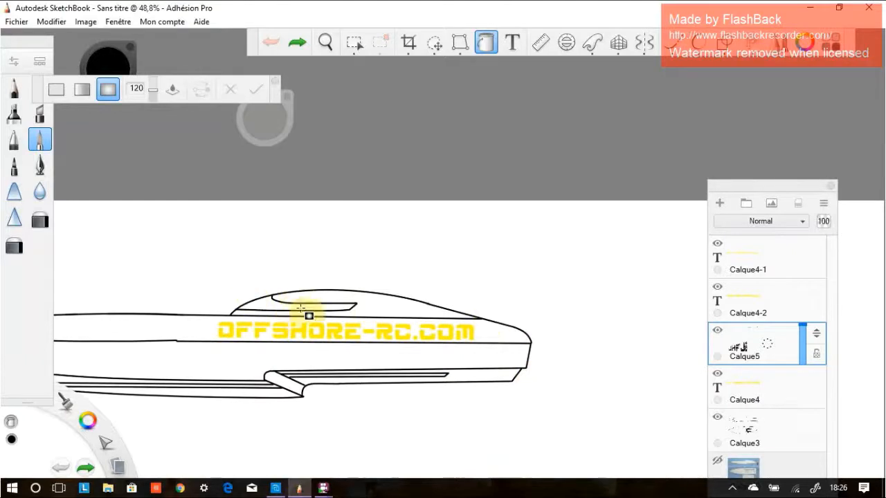
left_click(39, 220)
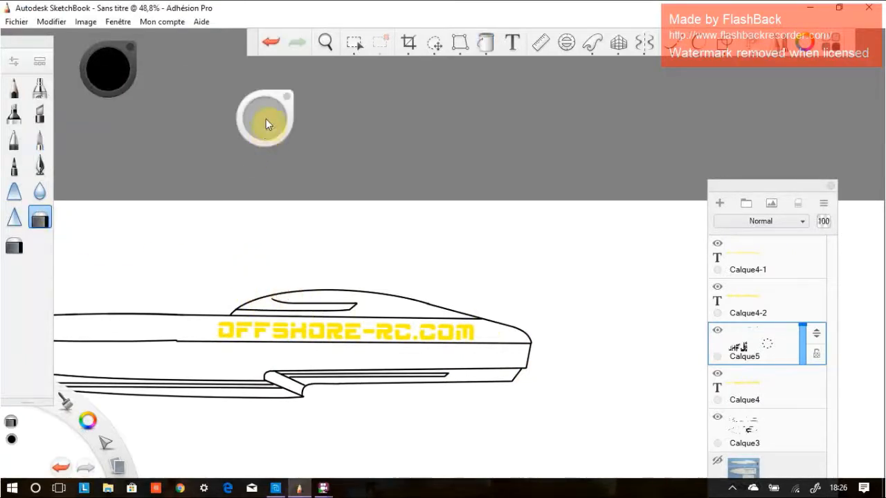
left_click_drag(264, 130, 339, 131)
mouse_move(237, 304)
left_mouse_down()
mouse_move(322, 344)
mouse_move(274, 299)
mouse_move(353, 298)
mouse_move(248, 296)
left_mouse_up()
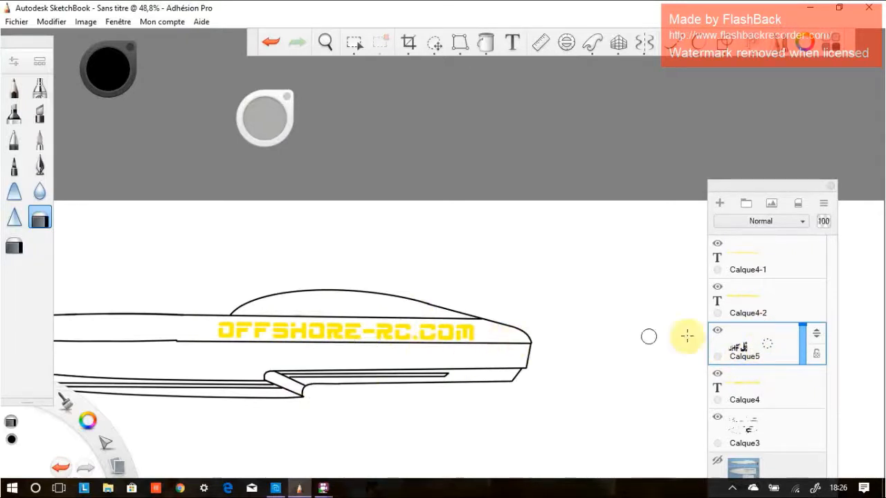
Redraw the side window outline in the front of the side view's canopy on the boat outline layer Calque3.
left_click(761, 434)
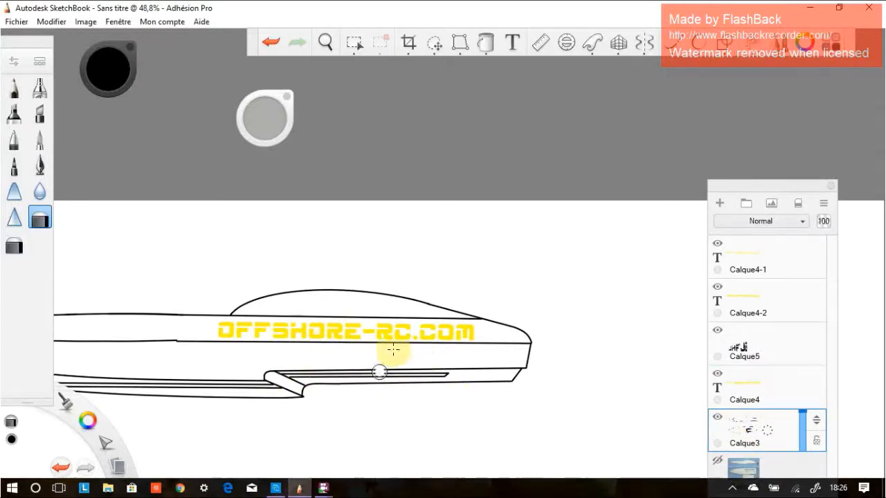
scroll(271, 312, "up", 6)
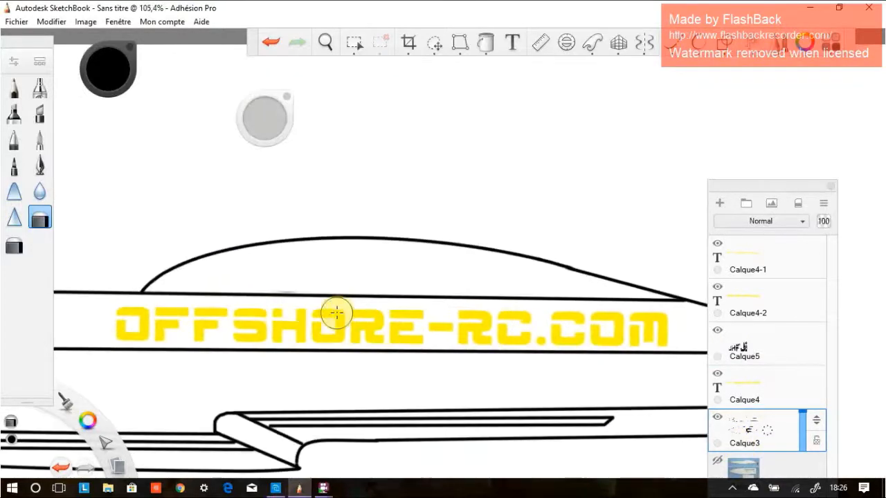
scroll(338, 307, "up", 1)
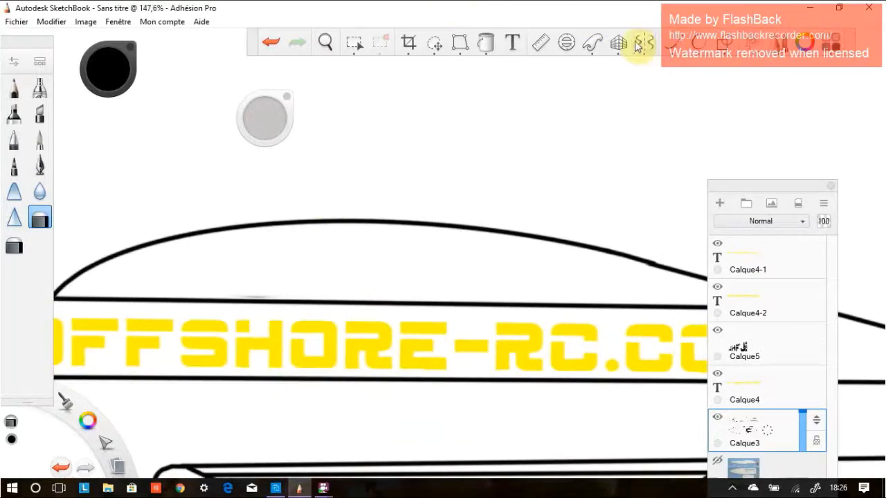
left_click(40, 139)
mouse_move(80, 274)
left_mouse_down()
mouse_move(440, 289)
mouse_move(409, 290)
mouse_move(461, 241)
mouse_move(439, 261)
mouse_move(389, 261)
mouse_move(246, 251)
mouse_move(170, 225)
left_mouse_up()
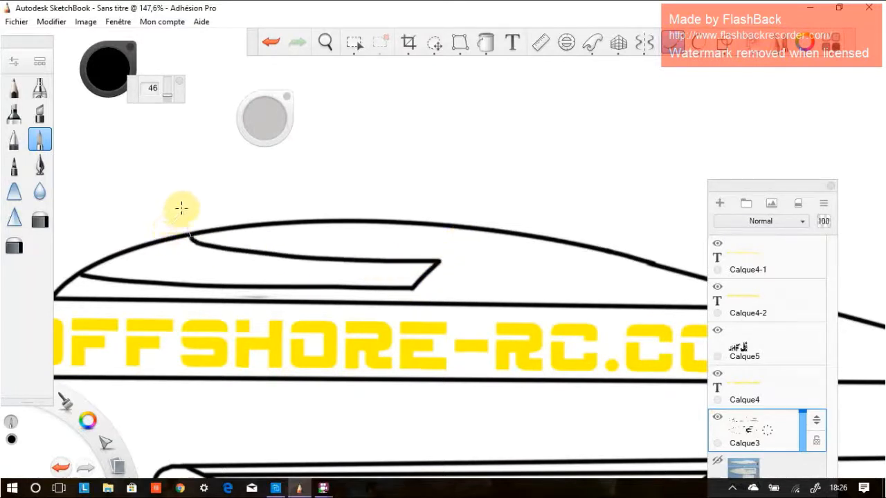
Fill the side view's canopy window with a dark-blue-to-black radial gradient, shifting its centre towards the front and its end slightly lower.
scroll(513, 374, "down", 6)
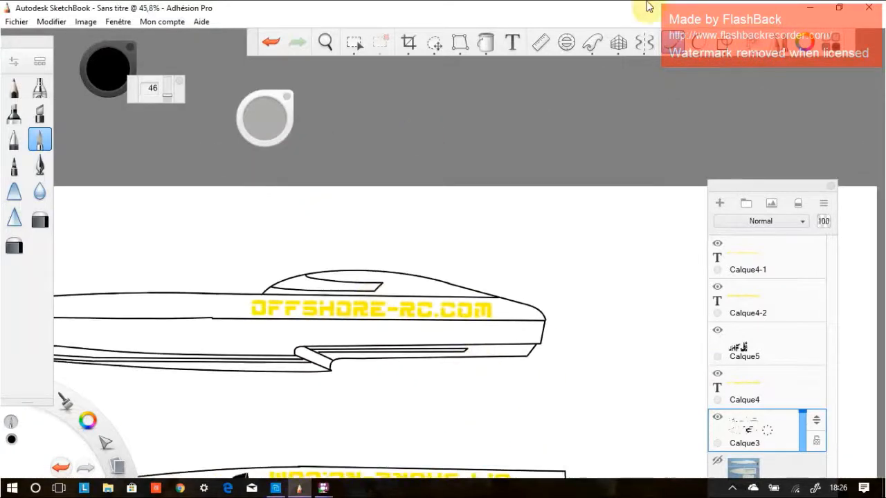
left_click(487, 44)
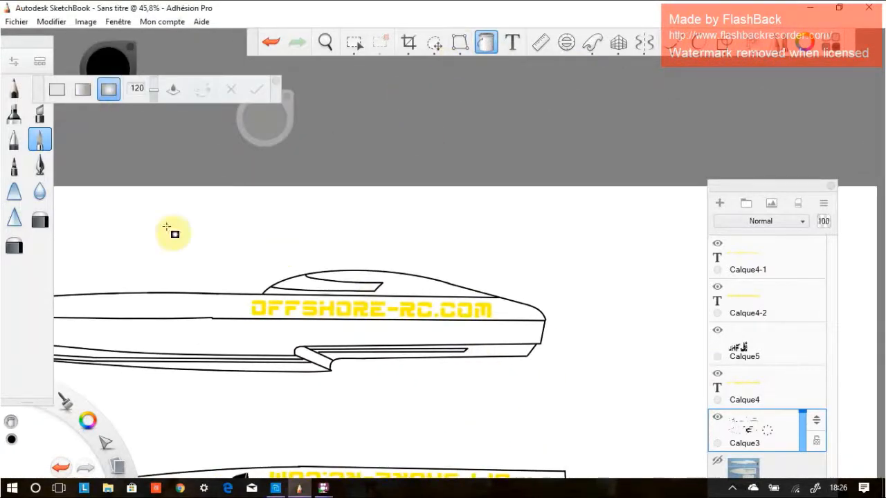
left_click(298, 284)
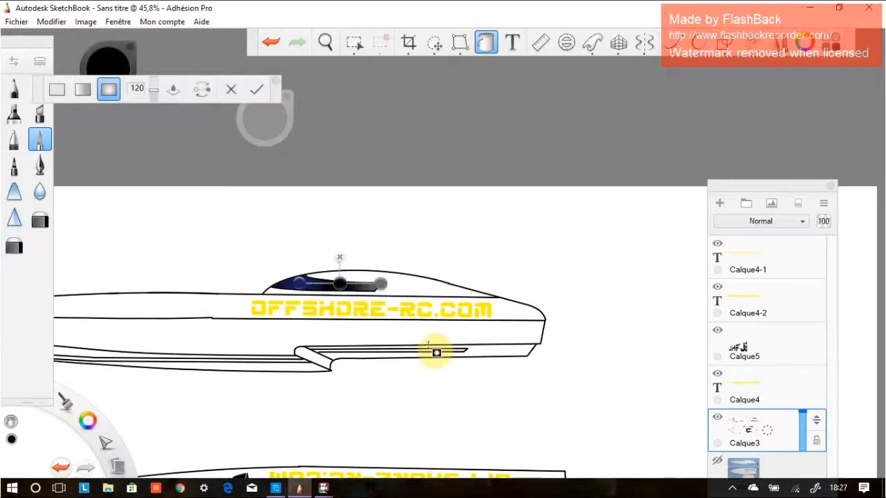
left_click_drag(382, 284, 384, 292)
left_click(339, 287)
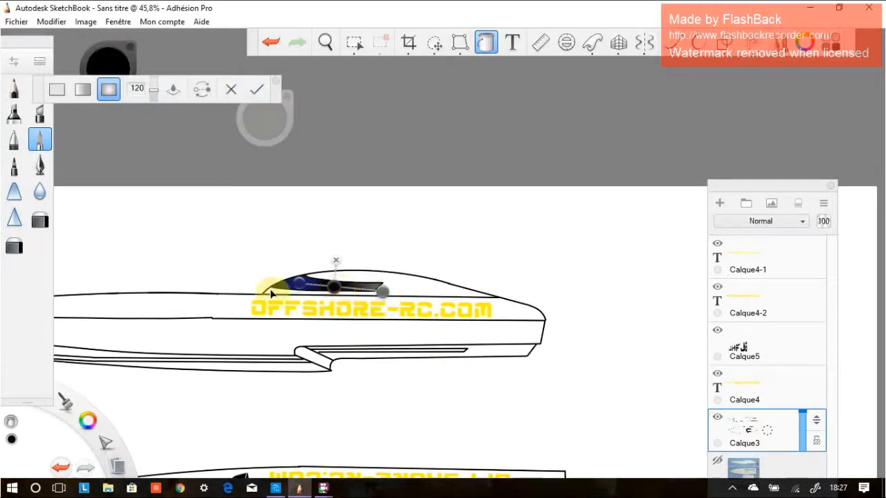
left_click_drag(301, 284, 289, 285)
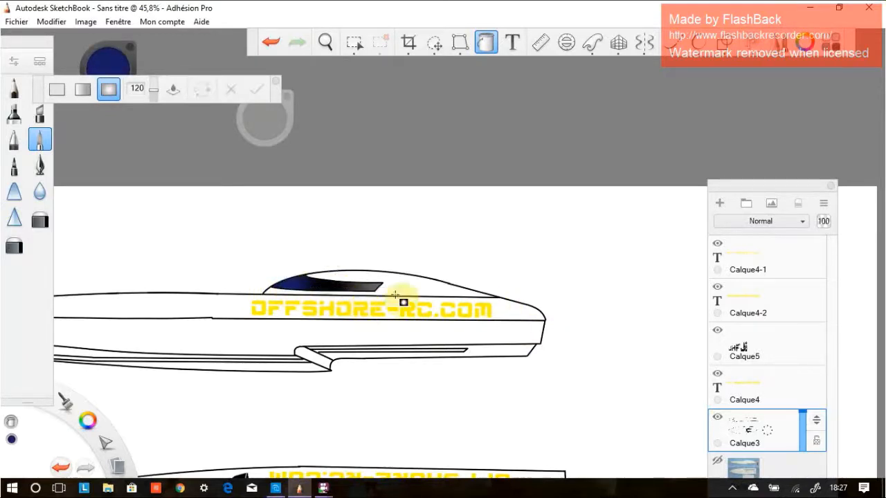
Fill the middle hull band of the side view with the radial gradient and recolour the gradient's centre grey.
scroll(341, 315, "down", 10)
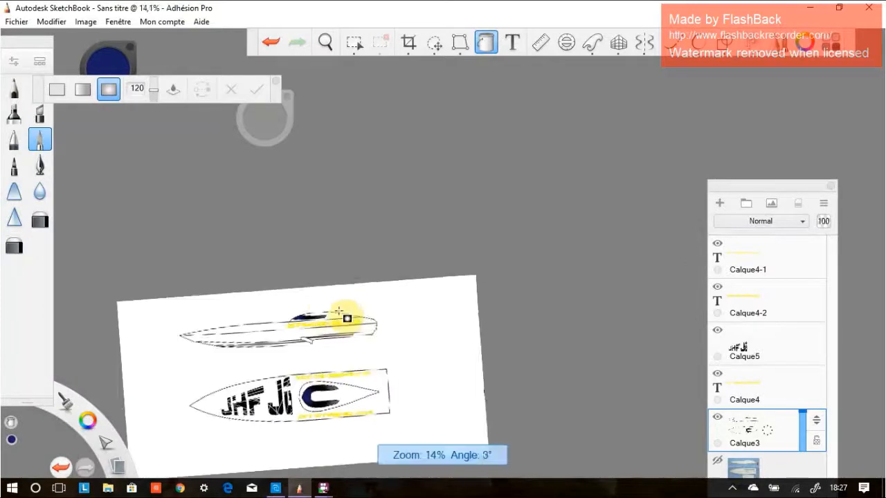
scroll(341, 315, "up", 8)
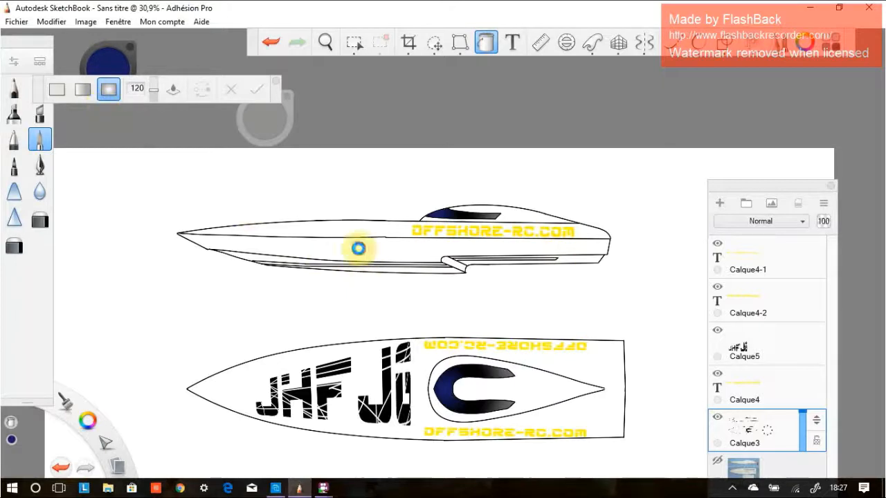
left_click(358, 248)
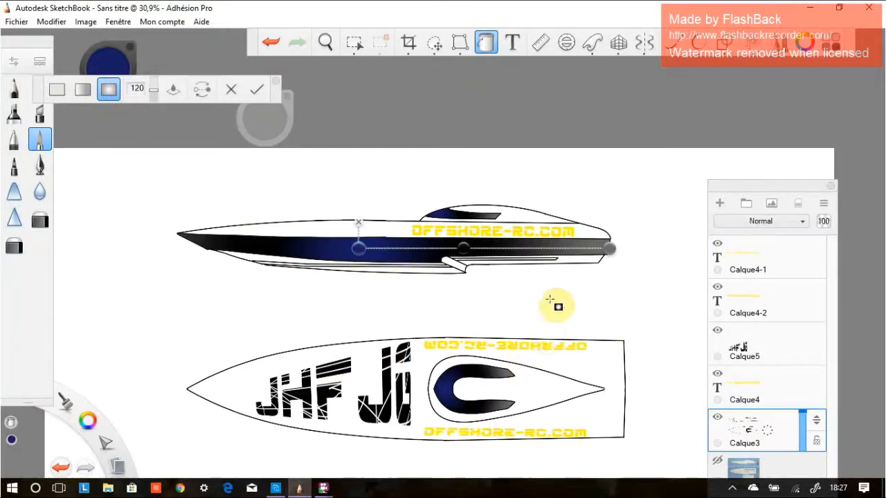
mouse_move(604, 254)
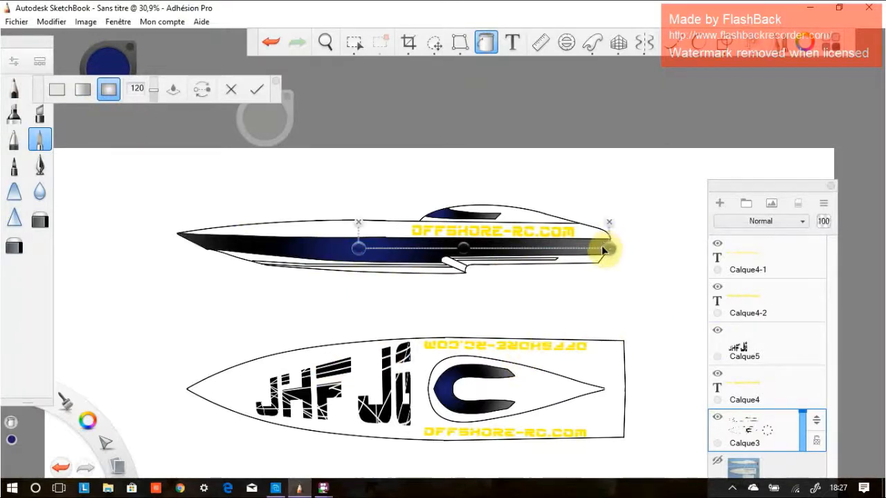
left_click(359, 249)
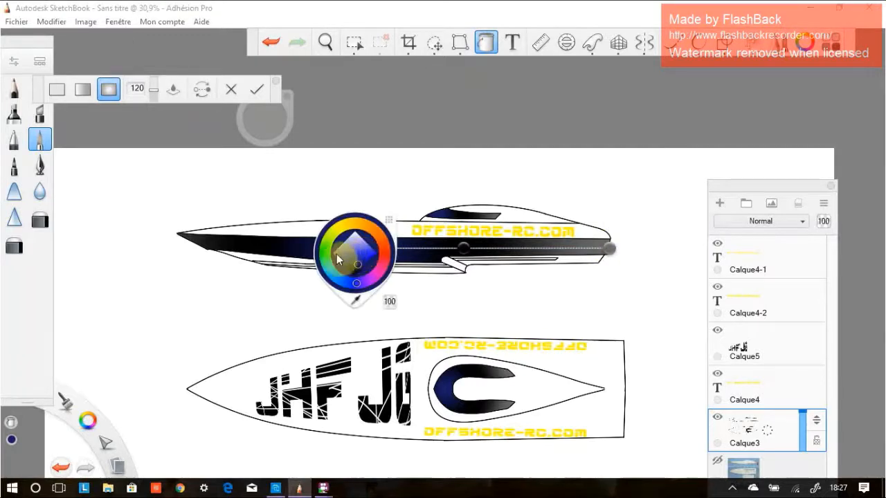
left_click(334, 255)
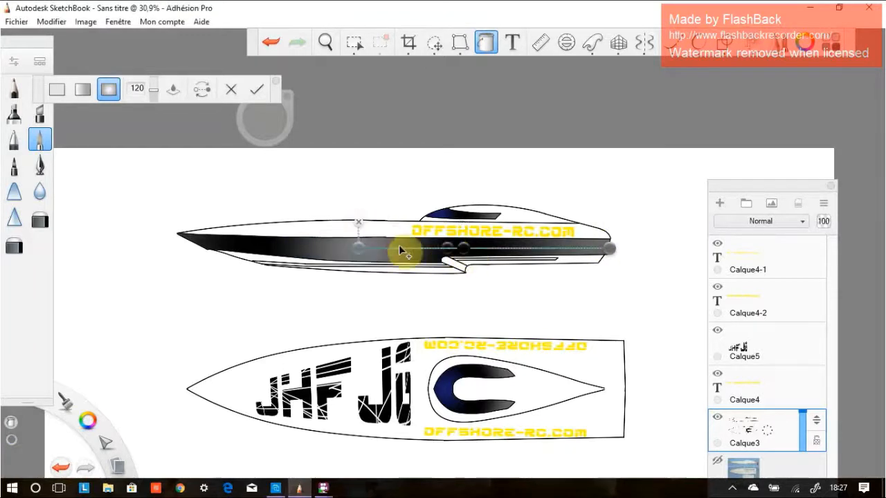
Shift the hull band gradient's centre towards the bow and make its stern end pale pink with black midway.
mouse_move(465, 249)
left_mouse_down()
mouse_move(498, 250)
mouse_move(452, 250)
left_mouse_up()
left_click_drag(349, 252, 269, 244)
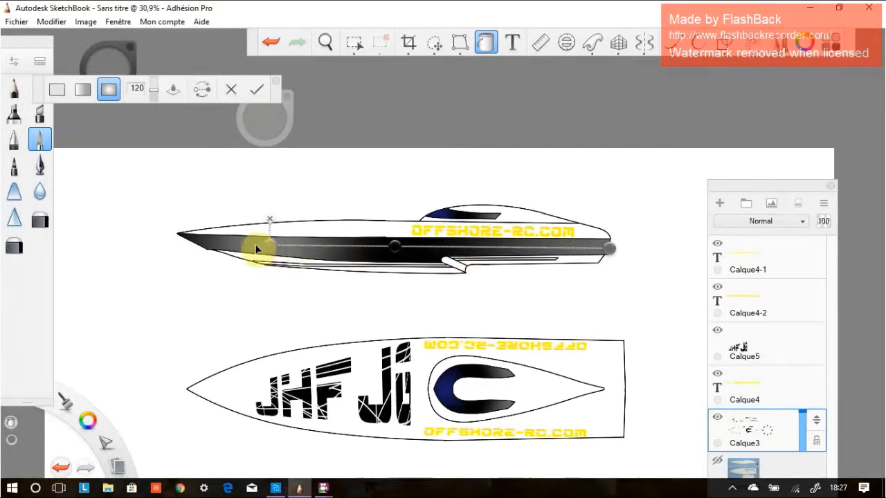
scroll(439, 312, "up", 4)
scroll(439, 312, "down", 3)
scroll(439, 312, "down", 1)
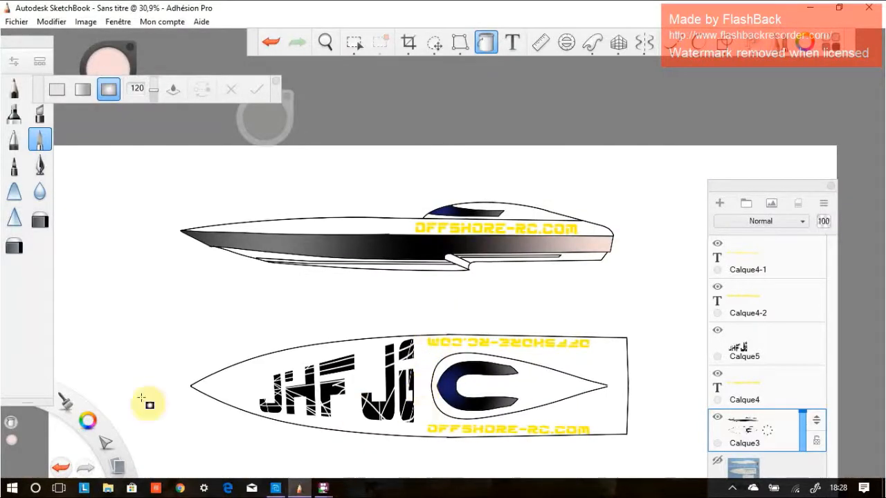
Turn on symmetry about the horizontal axis and add a new layer placed directly below the boat outline layer Calque3.
left_click(645, 43)
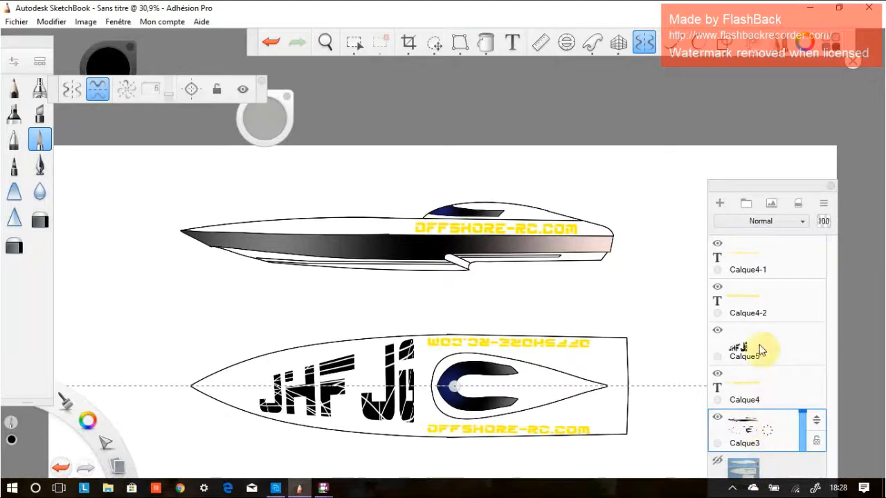
left_click(765, 257)
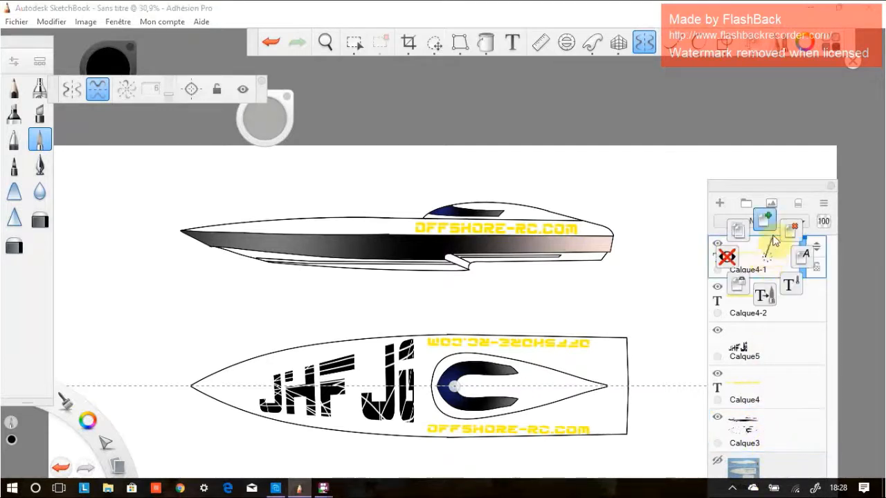
left_click(768, 220)
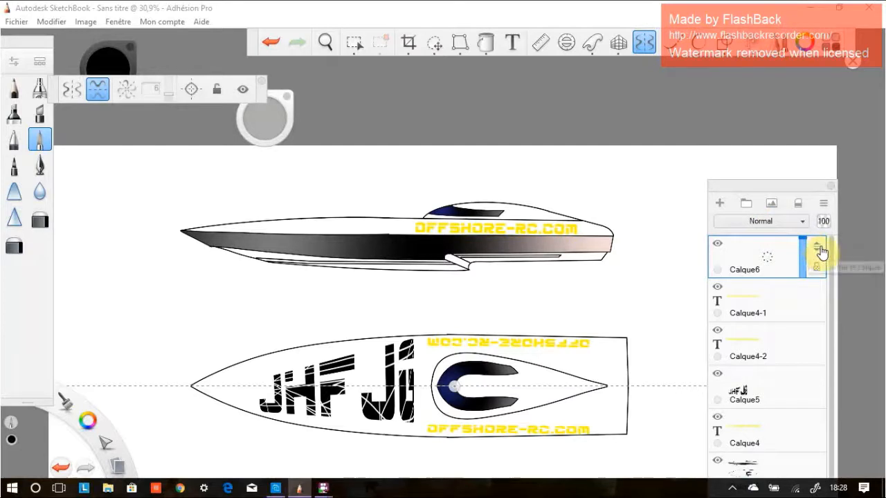
left_click_drag(820, 252, 828, 493)
left_click_drag(781, 192, 786, 67)
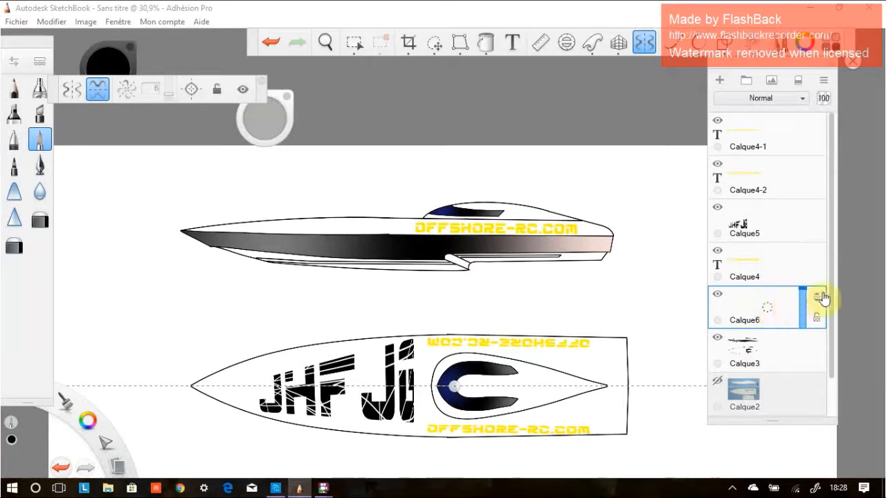
left_click_drag(822, 297, 816, 381)
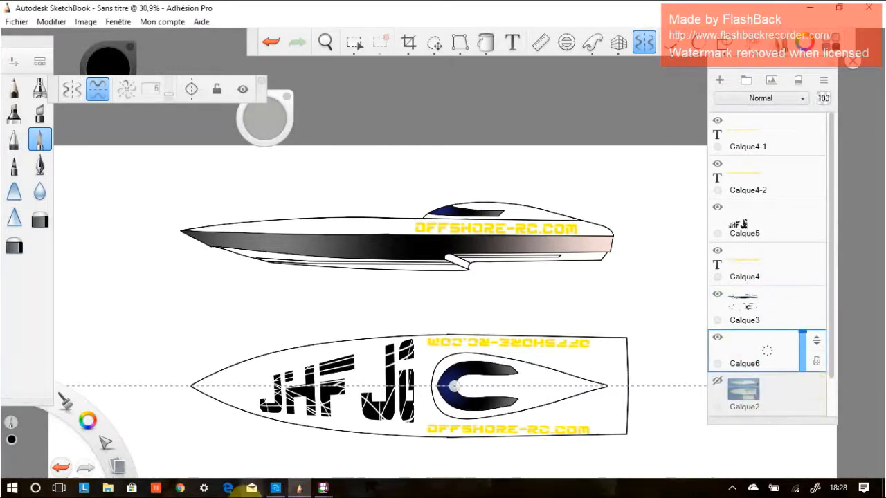
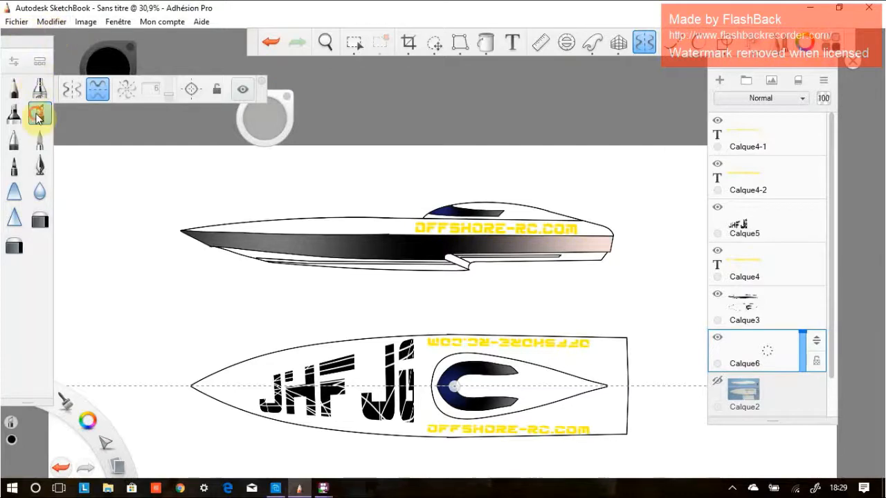
Set up the chisel-tip brush in orange-red with stroke steadying at 74.
left_click(38, 116)
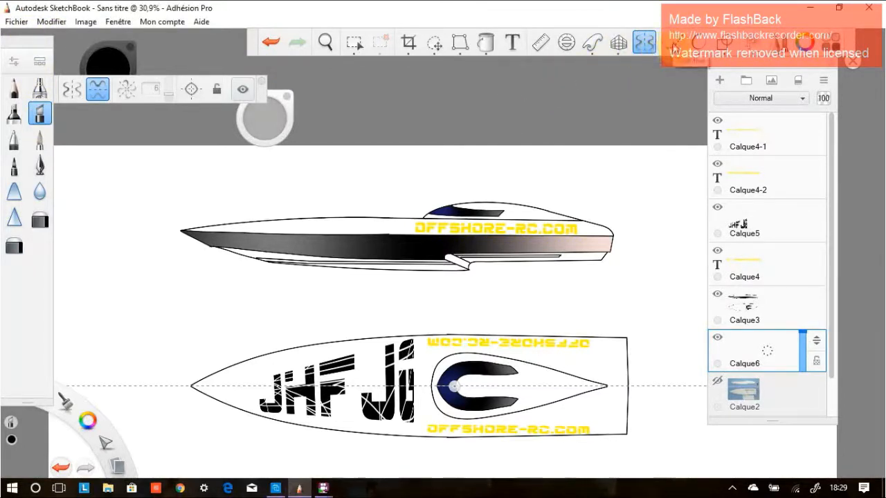
left_click(669, 43)
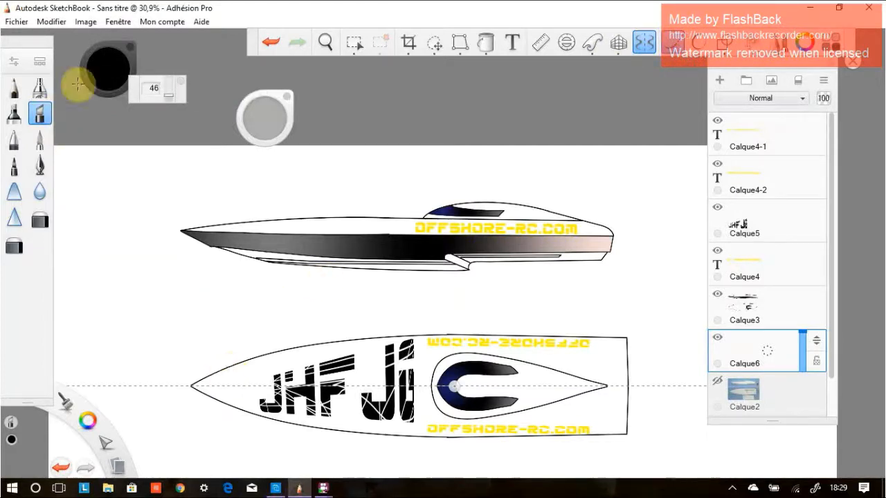
left_click(105, 84)
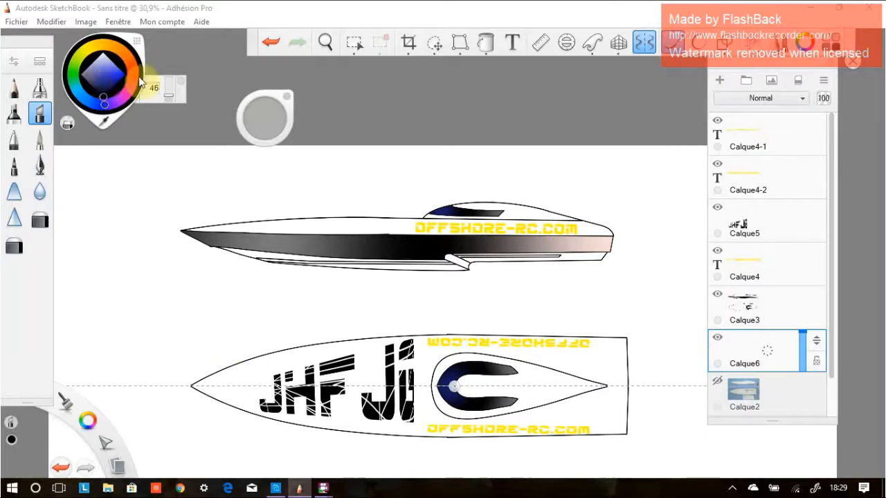
left_click(134, 70)
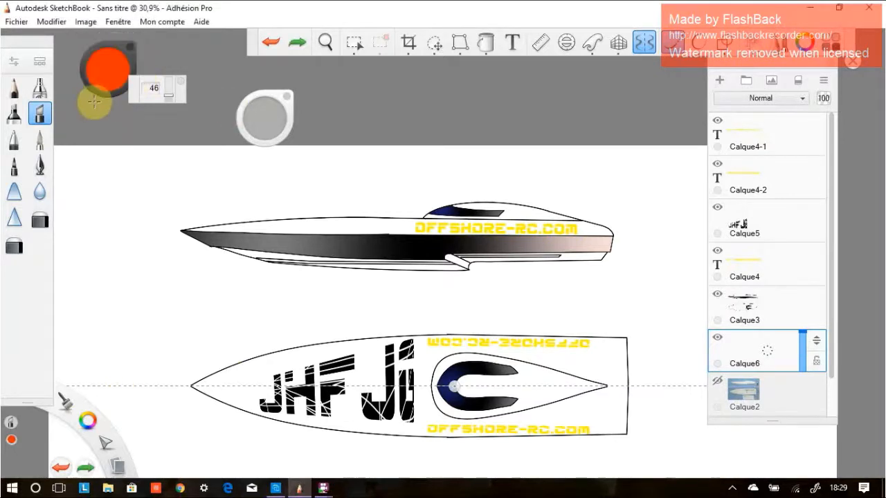
left_click_drag(168, 94, 169, 91)
mouse_move(264, 111)
left_mouse_down()
mouse_move(585, 132)
mouse_move(883, 133)
left_mouse_up()
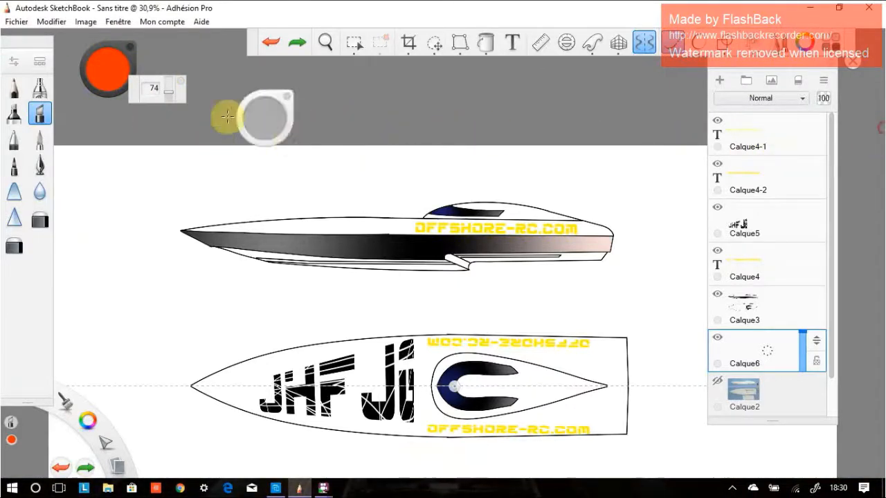
mouse_move(280, 116)
left_mouse_down()
mouse_move(588, 123)
mouse_move(872, 101)
mouse_move(881, 71)
left_mouse_up()
Draw mirrored wavy orange-red stripes along the top view on Calque6, running from outside the bow to a meeting point beyond the stern.
mouse_move(236, 361)
left_mouse_down()
mouse_move(414, 377)
mouse_move(639, 347)
mouse_move(767, 346)
left_mouse_up()
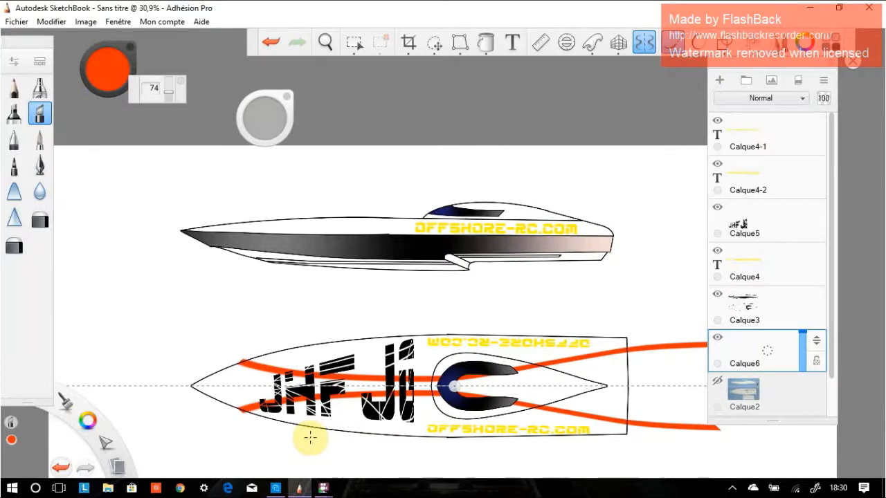
key("ctrl+z")
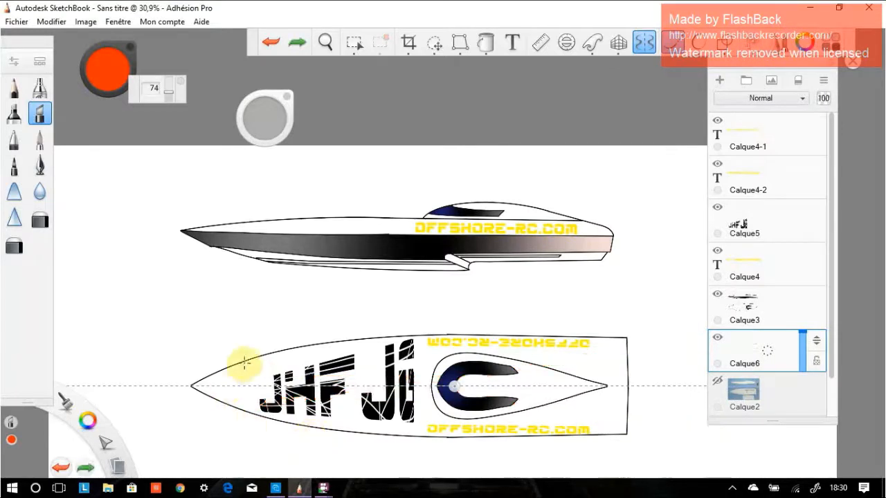
mouse_move(219, 339)
left_mouse_down()
mouse_move(253, 360)
mouse_move(541, 348)
mouse_move(610, 379)
mouse_move(753, 386)
left_mouse_up()
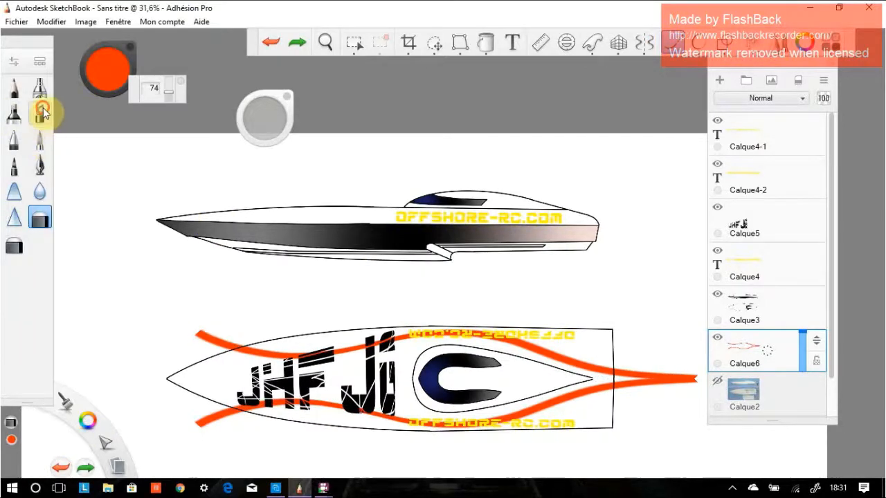
Draw a wavy orange-red stripe along the side view's upper hull from near the bow past the stern, using the chisel-tip brush.
left_click(45, 113)
left_click(39, 116)
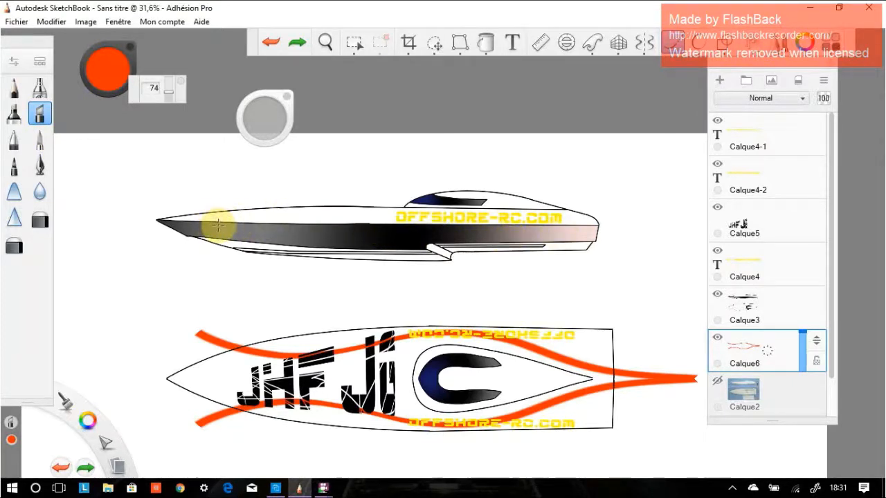
mouse_move(288, 205)
left_mouse_down()
mouse_move(550, 224)
mouse_move(696, 184)
left_mouse_up()
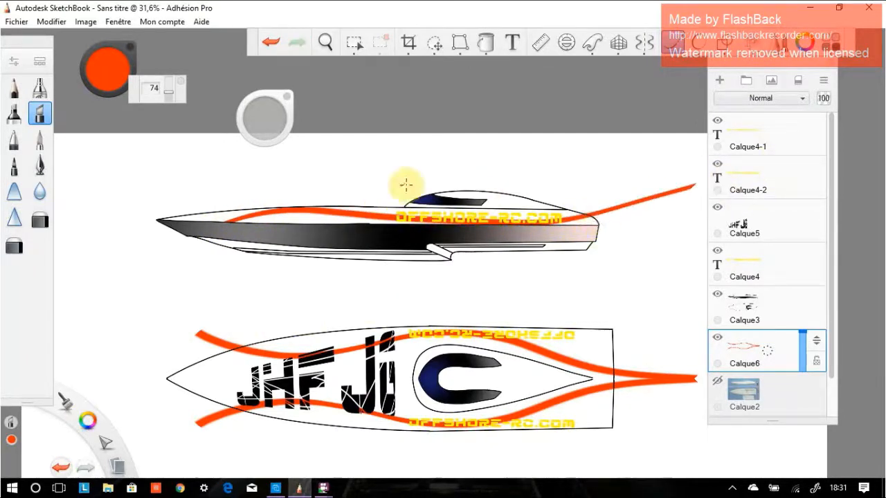
Erase the part of the orange-red stripe that overhangs the side view's stern with the hard eraser.
scroll(608, 211, "up", 10)
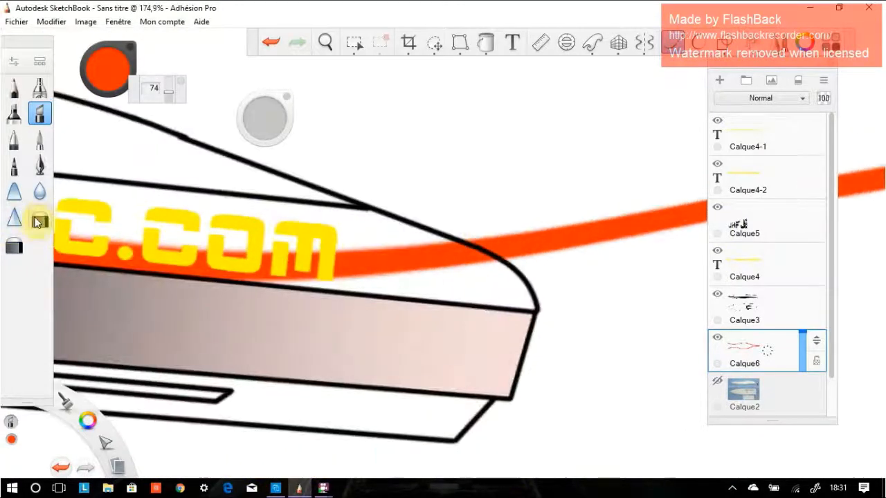
left_click(37, 217)
left_click_drag(490, 214, 602, 284)
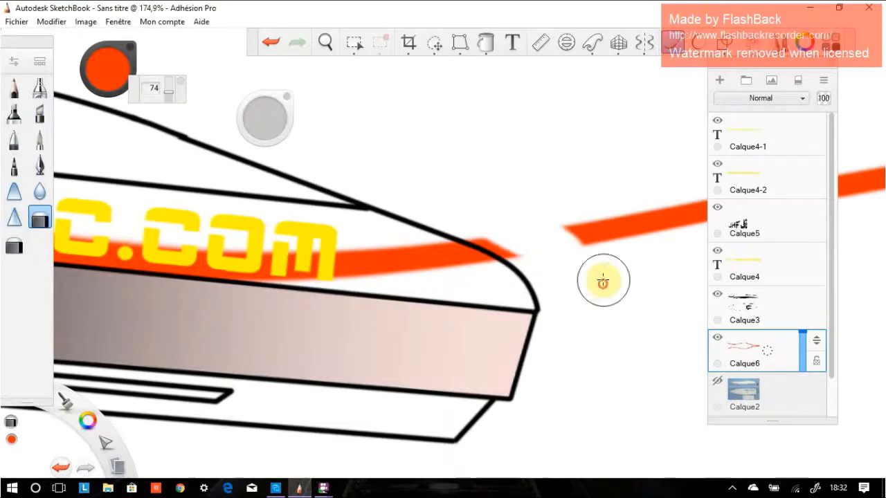
mouse_move(469, 214)
left_mouse_down()
mouse_move(568, 258)
mouse_move(571, 203)
mouse_move(688, 216)
mouse_move(733, 206)
left_mouse_up()
scroll(563, 224, "down", 3)
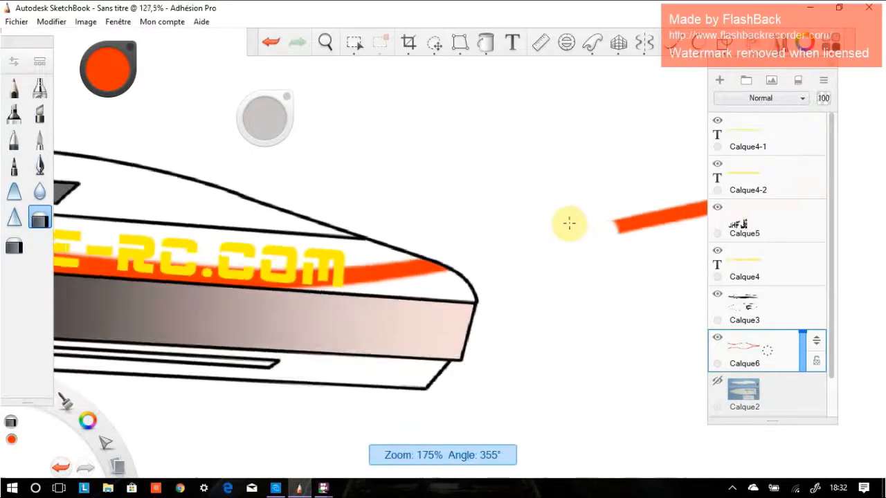
scroll(589, 216, "up", 1)
mouse_move(513, 237)
left_mouse_down()
mouse_move(364, 288)
mouse_move(452, 256)
left_mouse_up()
Erase both orange-red stripe ends beyond the transom line of the top view.
scroll(435, 253, "down", 5)
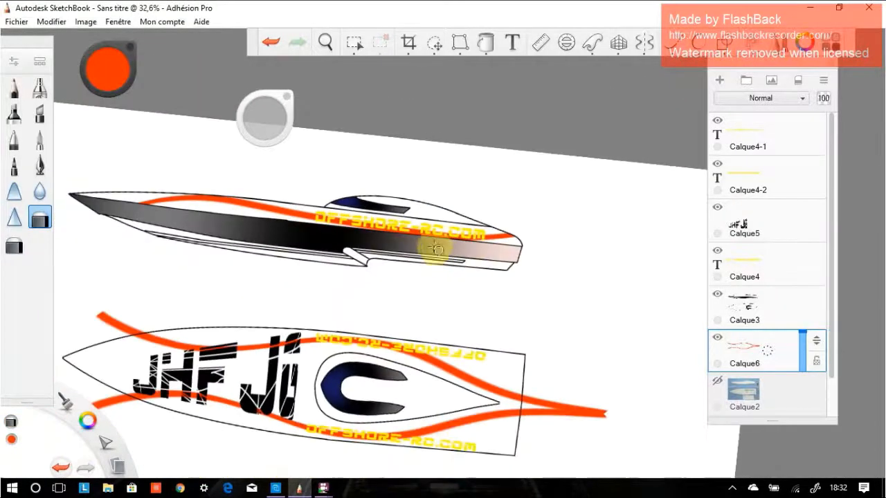
scroll(690, 313, "up", 4)
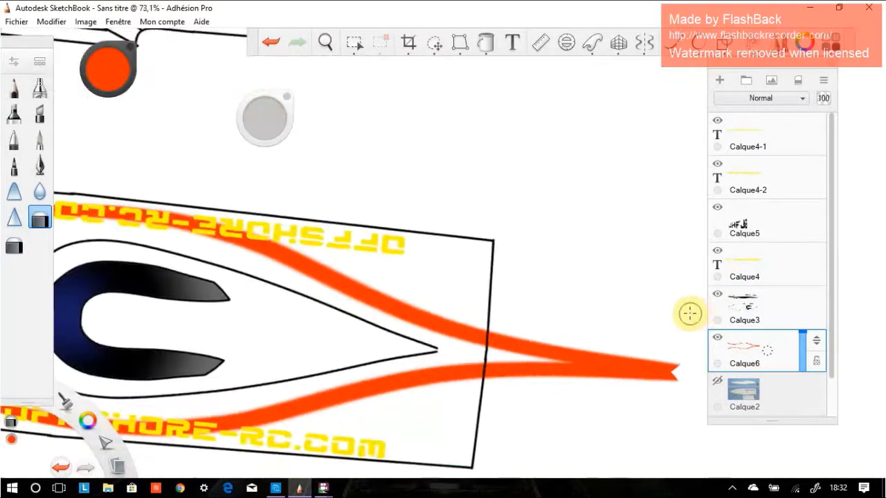
scroll(688, 312, "up", 1)
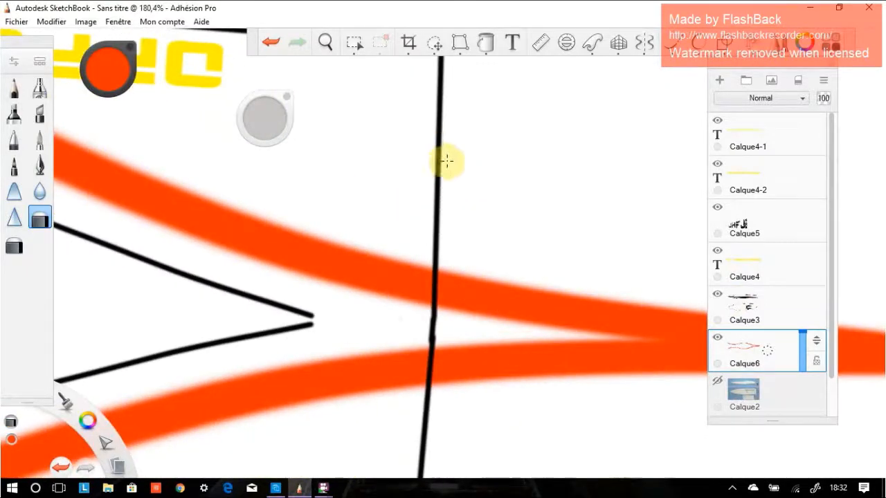
left_click_drag(472, 263, 465, 301)
left_click_drag(462, 344, 464, 379)
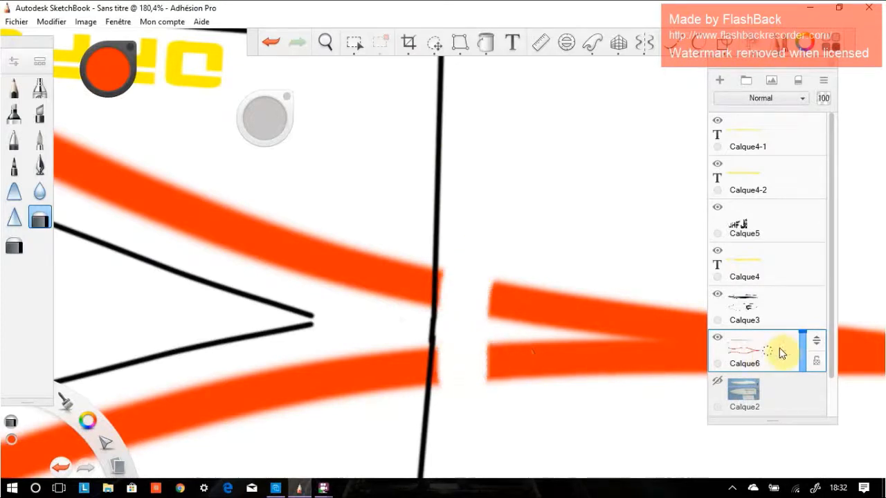
mouse_move(466, 302)
left_mouse_down()
mouse_move(453, 398)
mouse_move(463, 347)
mouse_move(458, 279)
mouse_move(468, 257)
mouse_move(500, 362)
mouse_move(496, 281)
mouse_move(549, 308)
mouse_move(528, 301)
mouse_move(502, 311)
mouse_move(614, 335)
mouse_move(602, 336)
mouse_move(650, 333)
left_mouse_up()
scroll(601, 332, "down", 5)
mouse_move(533, 318)
left_mouse_down()
mouse_move(476, 320)
mouse_move(514, 310)
left_mouse_up()
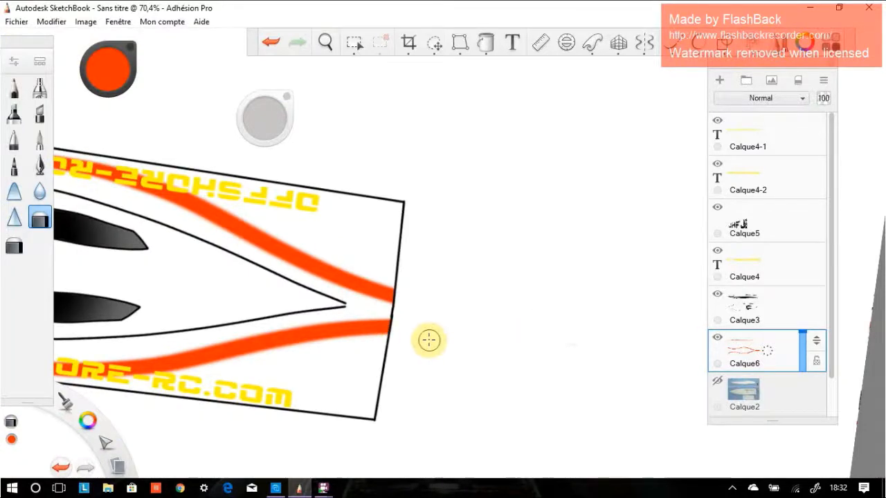
Erase both orange-red stripe ends outside the bow outline of the top view, using horizontal-axis symmetry.
scroll(429, 340, "down", 4)
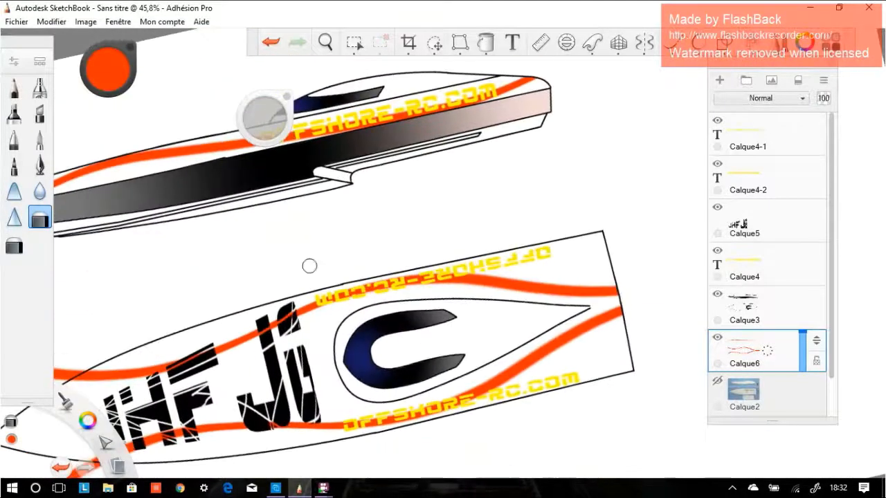
scroll(428, 340, "up", 5)
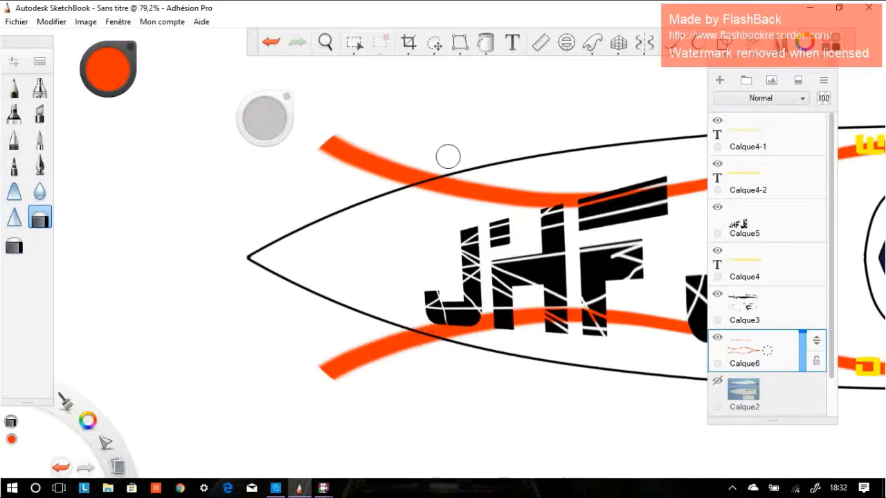
scroll(428, 339, "up", 2)
mouse_move(325, 106)
left_mouse_down()
mouse_move(249, 114)
mouse_move(376, 111)
mouse_move(284, 139)
mouse_move(389, 133)
mouse_move(393, 121)
mouse_move(424, 145)
left_mouse_up()
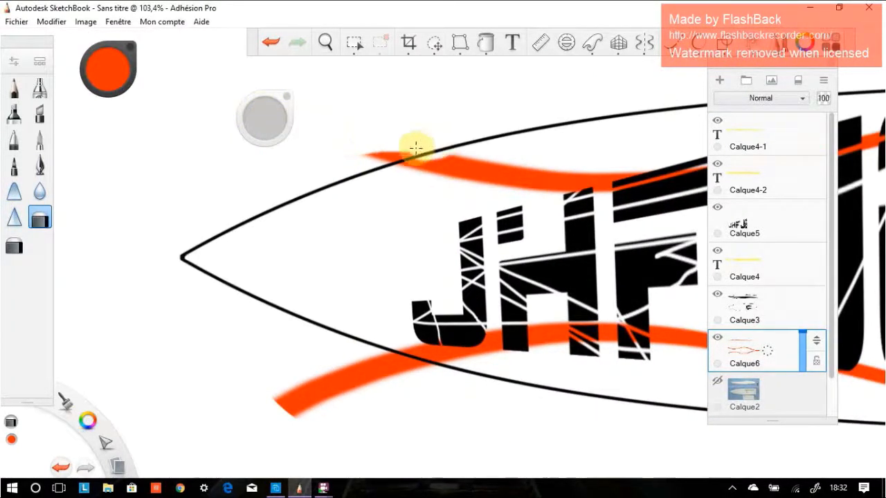
key("ctrl+z")
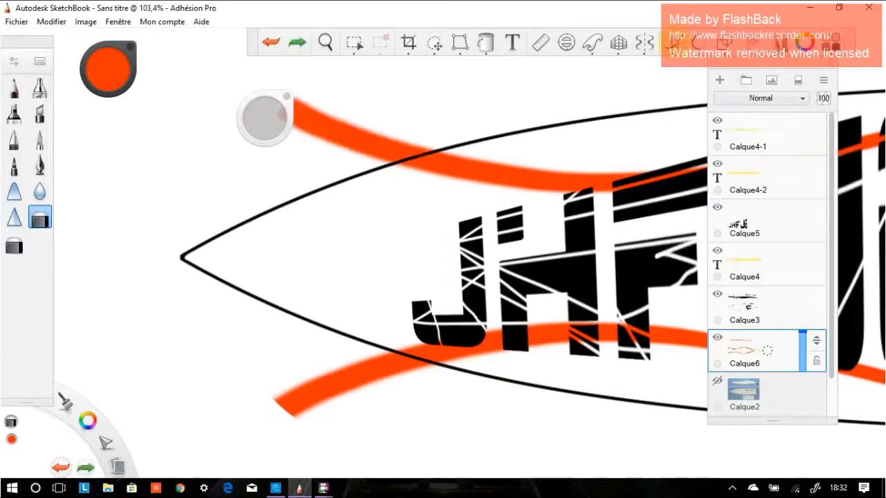
left_click(644, 43)
mouse_move(336, 89)
left_mouse_down()
mouse_move(250, 119)
mouse_move(357, 102)
mouse_move(269, 130)
mouse_move(363, 119)
mouse_move(321, 137)
mouse_move(426, 123)
mouse_move(332, 142)
mouse_move(377, 140)
mouse_move(433, 122)
mouse_move(371, 146)
mouse_move(446, 130)
mouse_move(422, 129)
mouse_move(376, 151)
mouse_move(447, 122)
left_mouse_up()
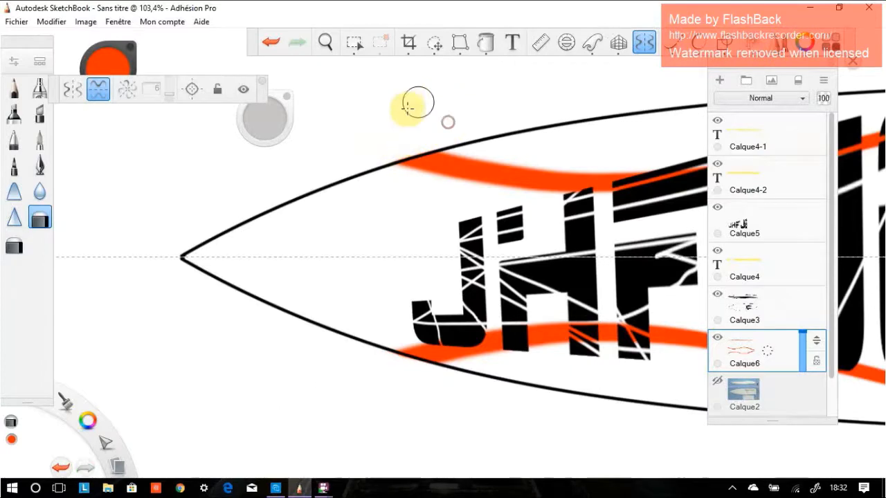
scroll(470, 222, "down", 8)
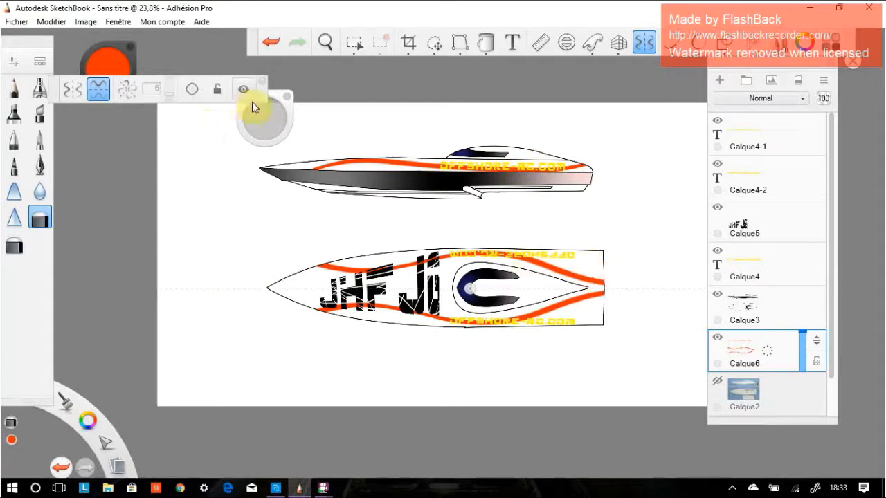
Move Calque3 below Calque6 and fill the top view's hull with a linear gradient from grey at the bow through blue to white at the stern.
left_click(487, 44)
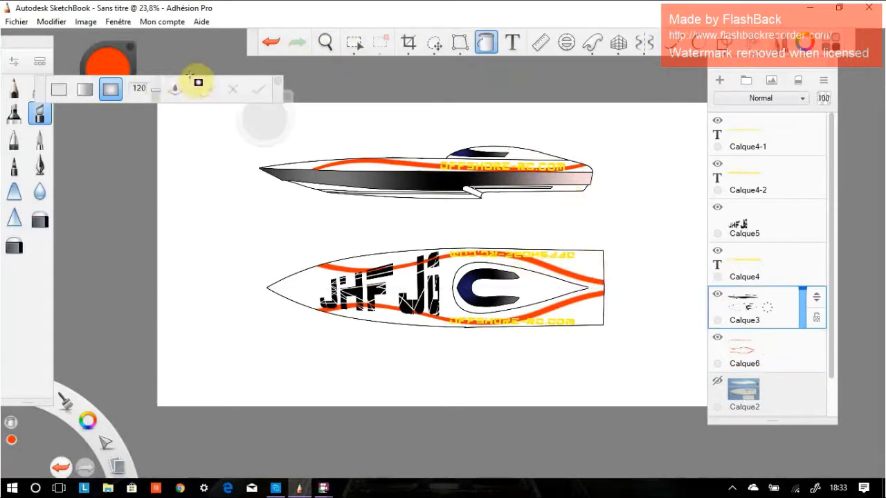
left_click(84, 88)
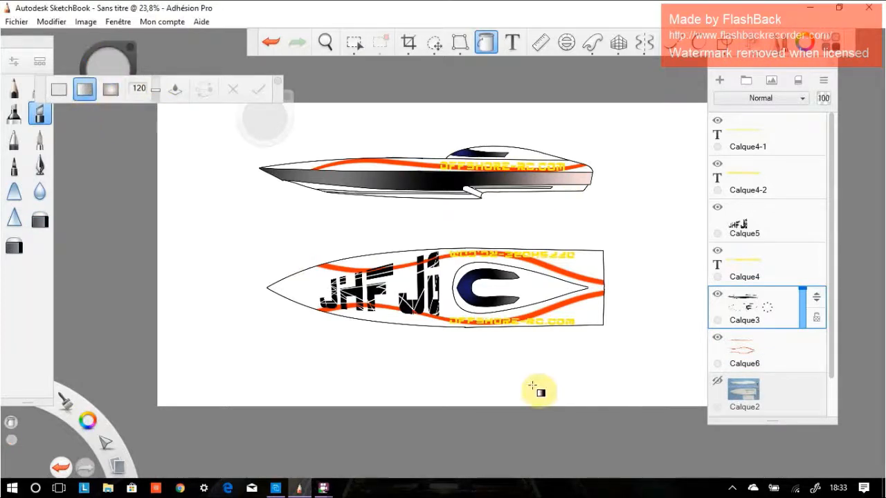
left_click(405, 295)
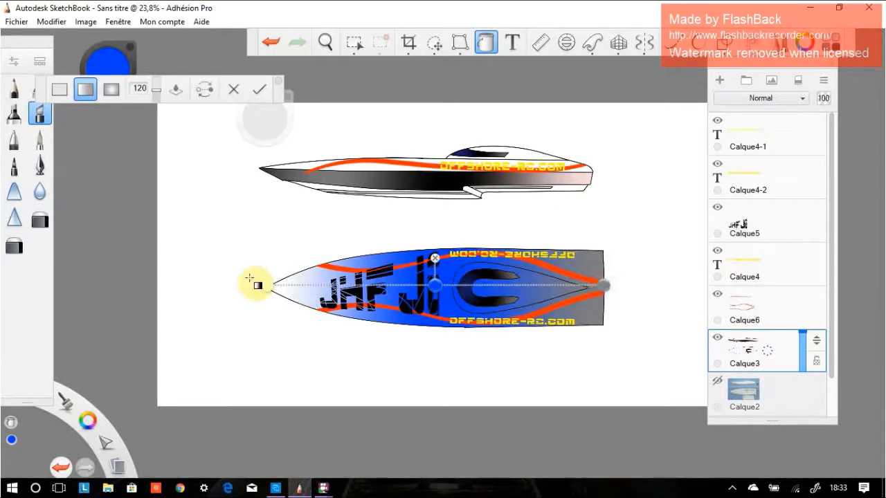
mouse_move(266, 285)
left_mouse_down()
mouse_move(283, 271)
mouse_move(635, 269)
mouse_move(623, 281)
mouse_move(636, 282)
mouse_move(265, 286)
left_mouse_up()
left_click_drag(450, 283, 429, 295)
left_click(264, 286)
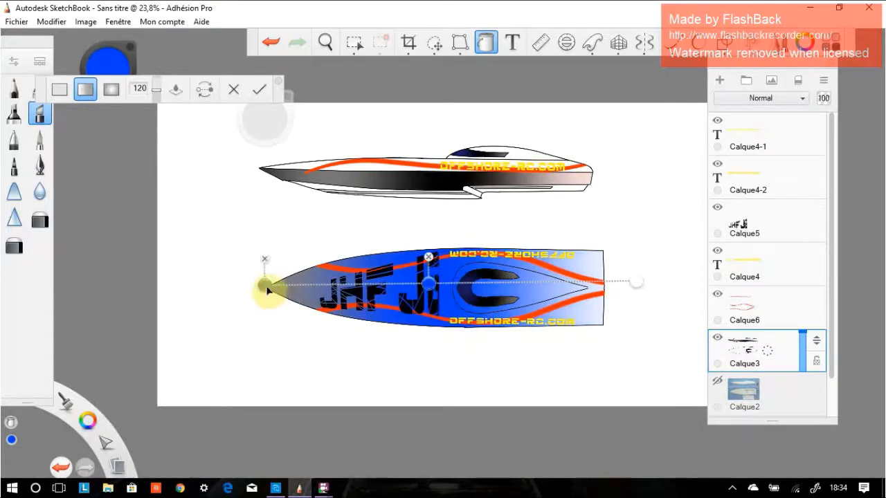
Set the top-view gradient's bow colour to yellow, shift its blue stop slightly toward the stern, and apply the fill.
left_click(253, 263)
left_click(239, 270)
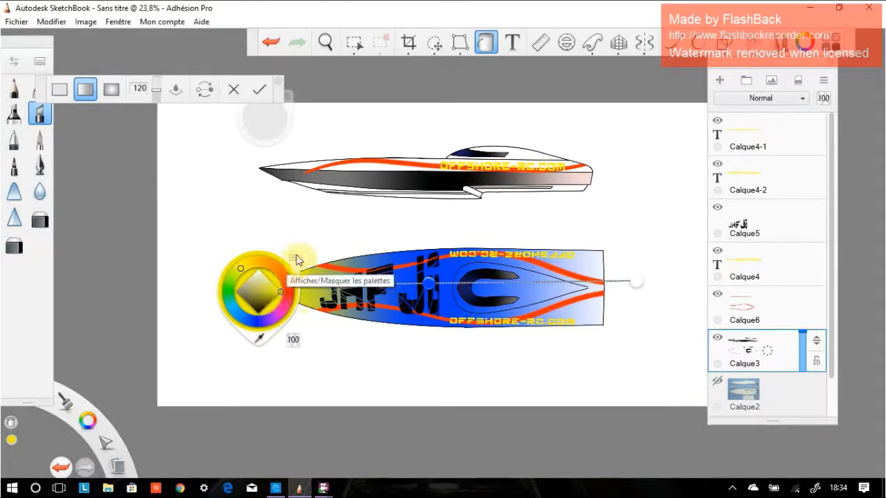
left_click(427, 283)
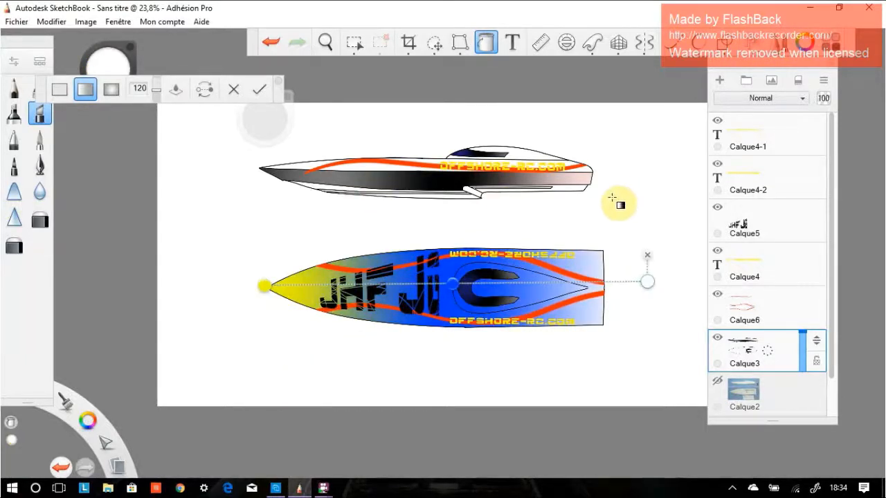
left_click(612, 198)
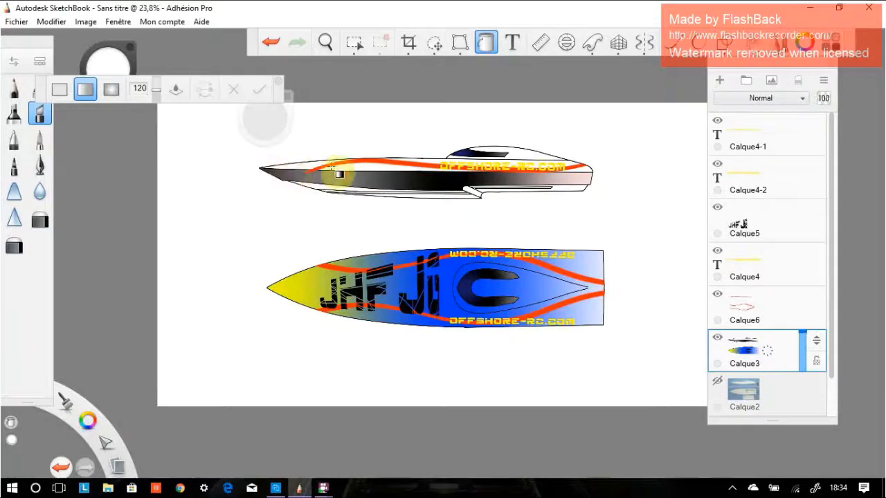
Erase the front tip of the side view's orange-red stripe that overlaps the grey band, using the hard eraser on Calque6.
left_click(739, 310)
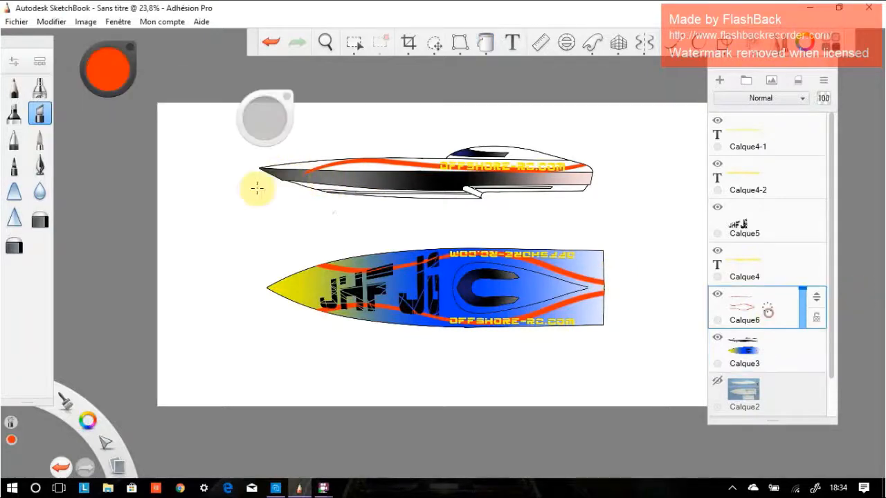
scroll(312, 180, "up", 5)
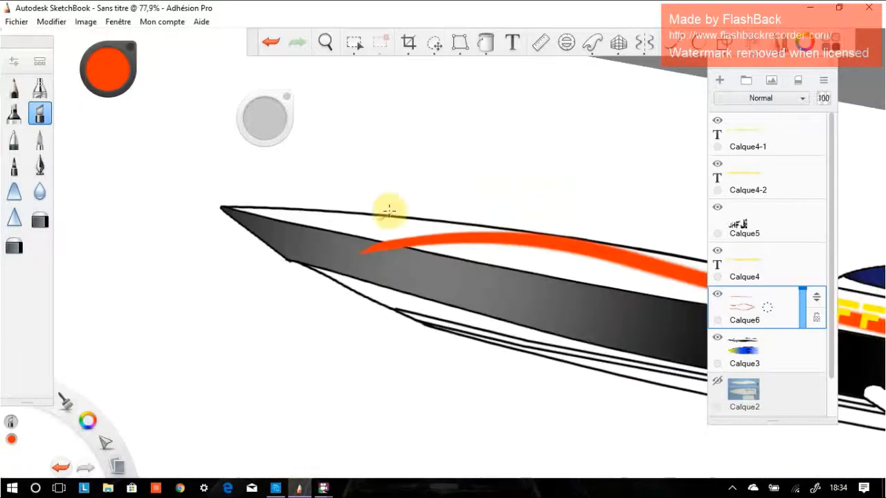
scroll(375, 186, "up", 2)
left_click(40, 220)
mouse_move(385, 282)
left_mouse_down()
mouse_move(332, 263)
mouse_move(389, 261)
mouse_move(348, 261)
mouse_move(367, 263)
mouse_move(389, 288)
left_mouse_up()
scroll(640, 260, "down", 5)
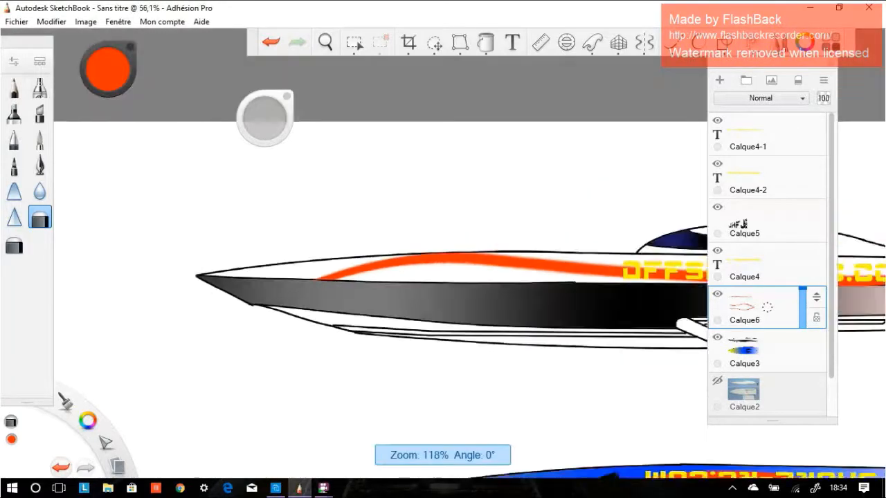
Fill the side view's upper hull on Calque3 with a linear gradient from yellow at the bow through blue to white at the stern.
left_click(768, 350)
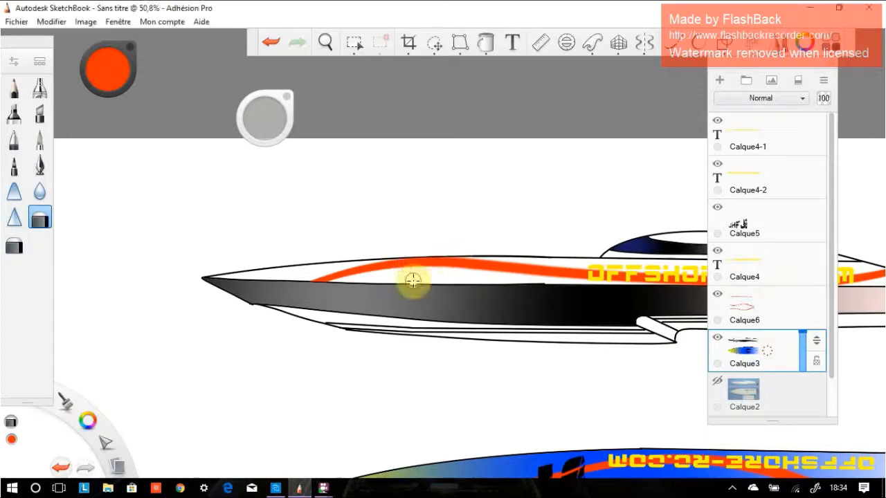
left_click(484, 43)
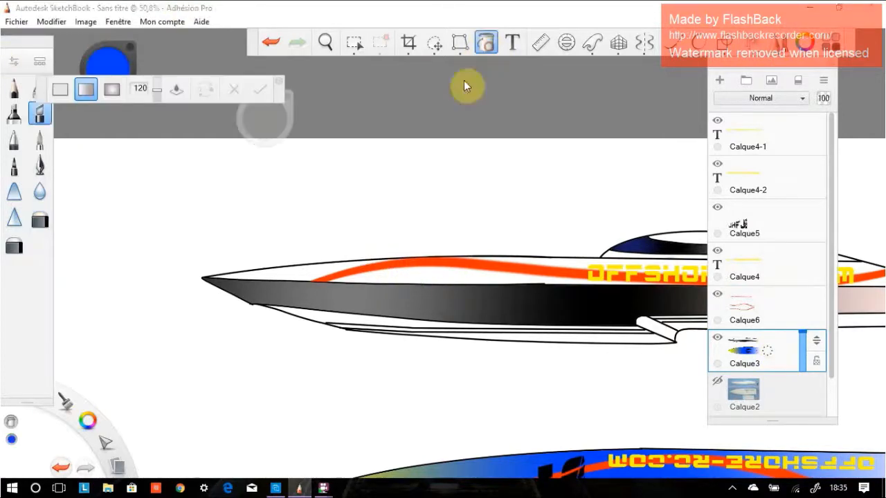
left_click(453, 274)
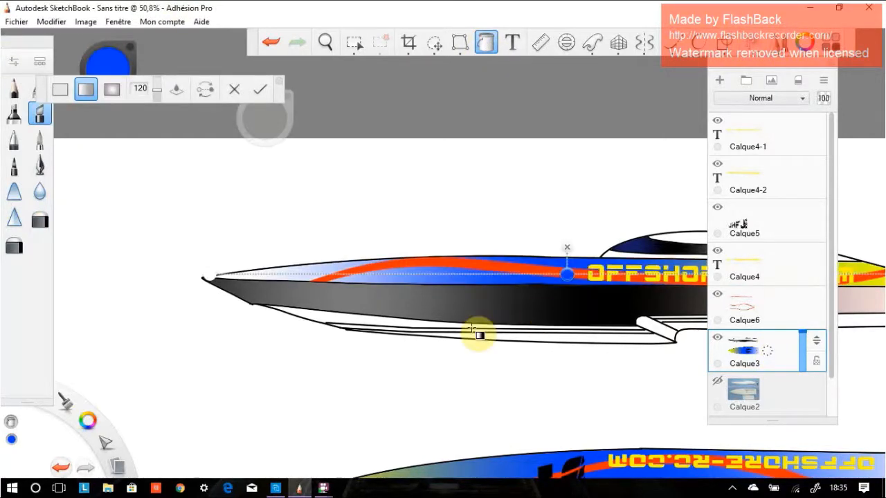
scroll(479, 335, "down", 5)
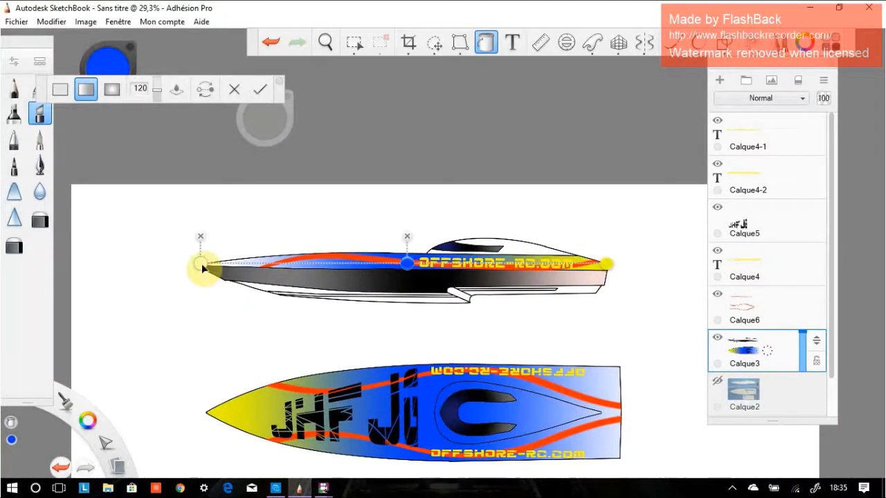
left_click_drag(201, 267, 683, 254)
mouse_move(600, 265)
left_mouse_down()
mouse_move(247, 249)
mouse_move(212, 252)
mouse_move(218, 258)
left_mouse_up()
left_click_drag(692, 260, 619, 261)
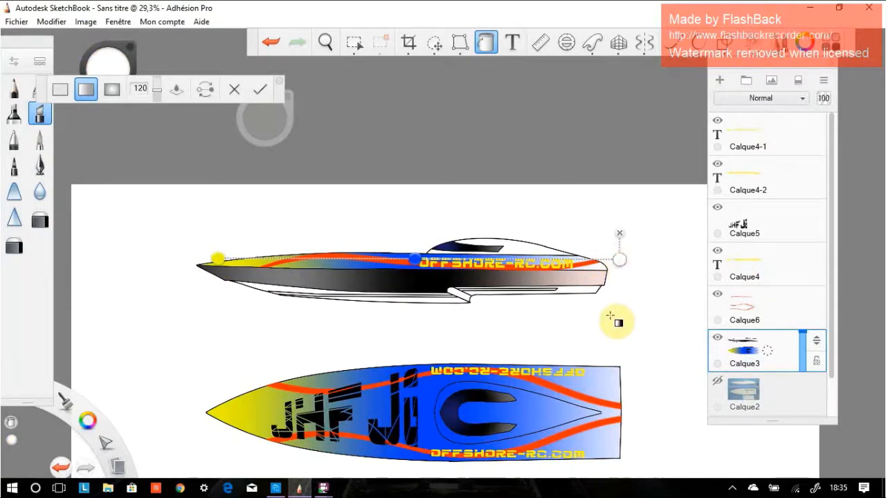
left_click(611, 316)
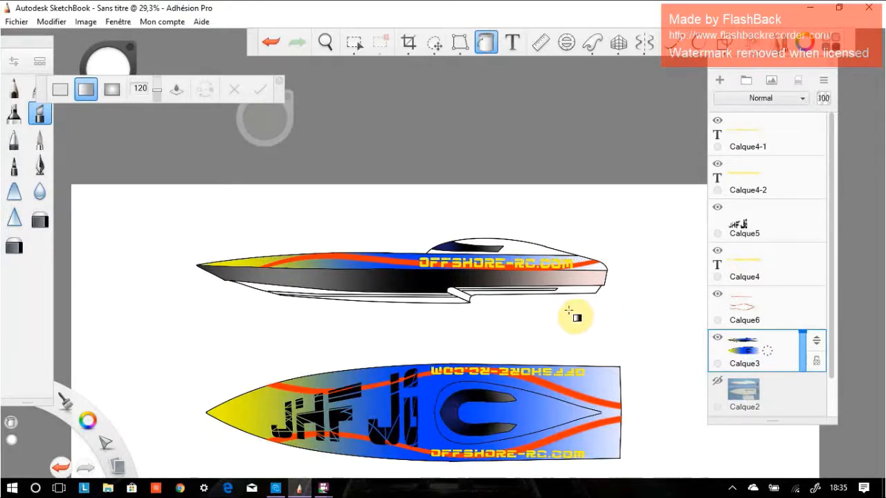
Fill the canopy in both views with the white, blue and yellow linear gradient, extending the top view's yellow end to the canopy's rear tip.
left_click(513, 246)
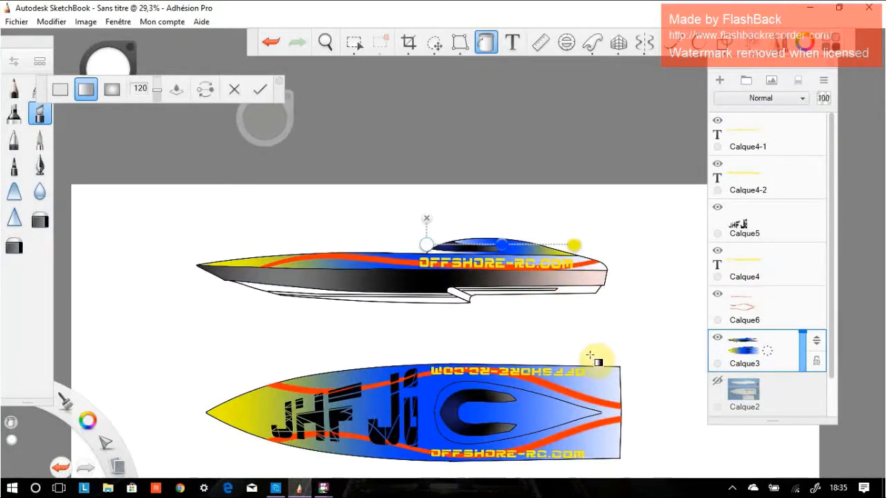
left_click(526, 413)
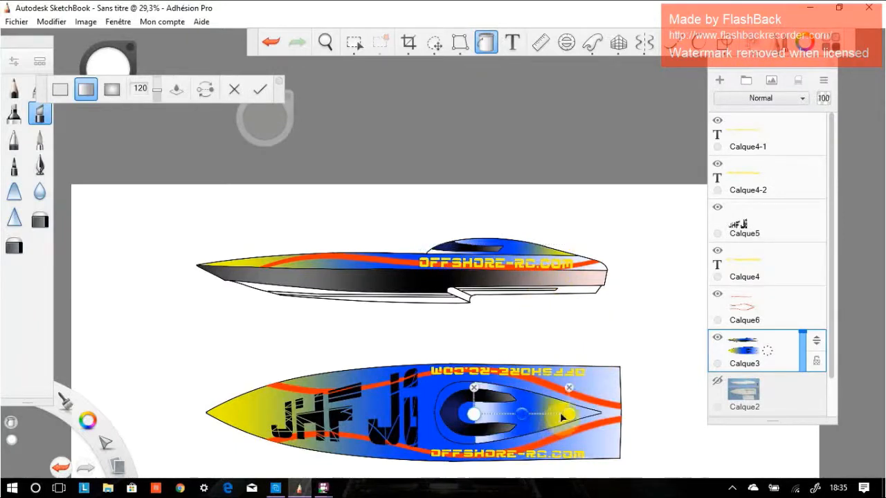
left_click_drag(573, 414, 598, 413)
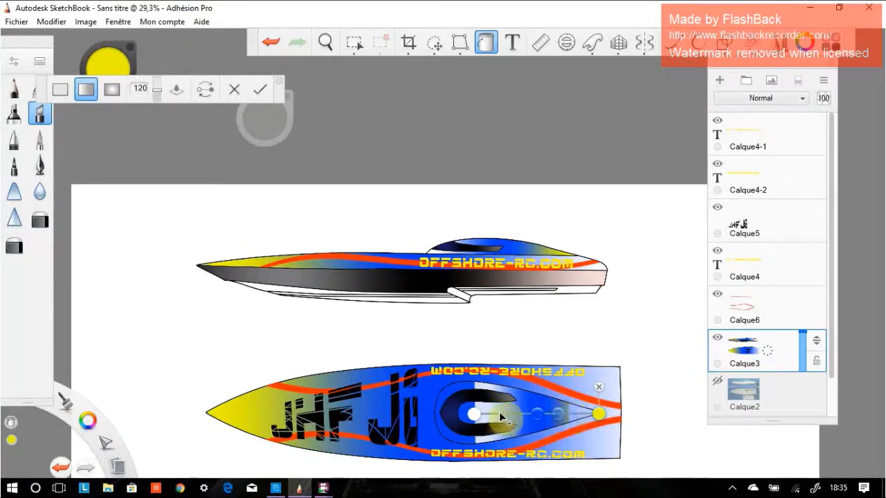
Reduce the top-view canopy gradient to blue and yellow by deleting the extra and white stops, with blue starting between the window's arms.
left_click(568, 414)
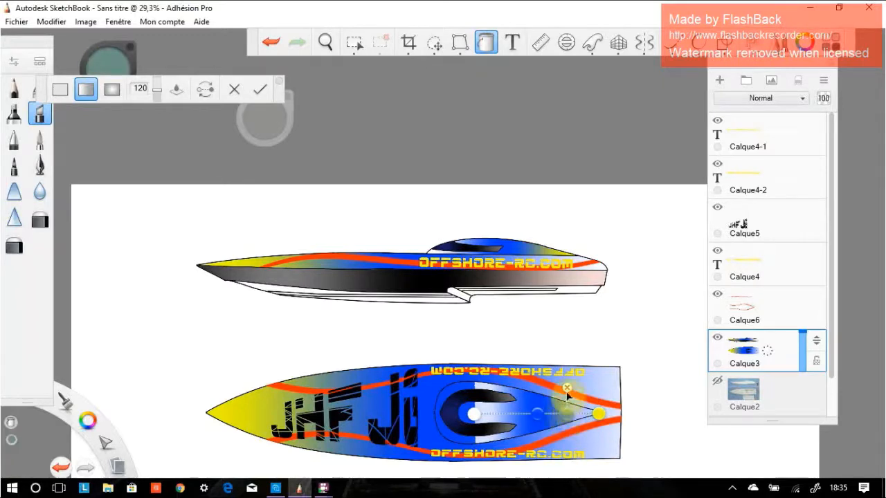
left_click_drag(568, 393, 481, 405)
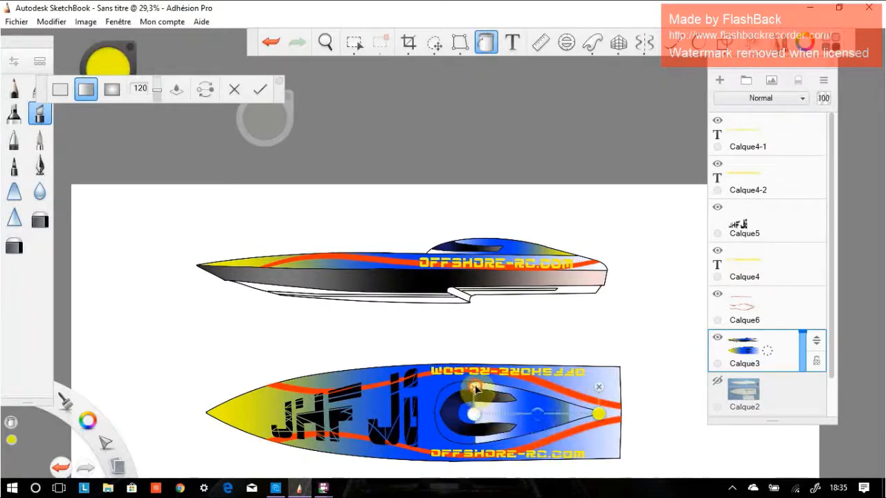
left_click(476, 388)
left_click_drag(538, 414, 469, 415)
left_click(602, 414)
left_click_drag(610, 413, 592, 413)
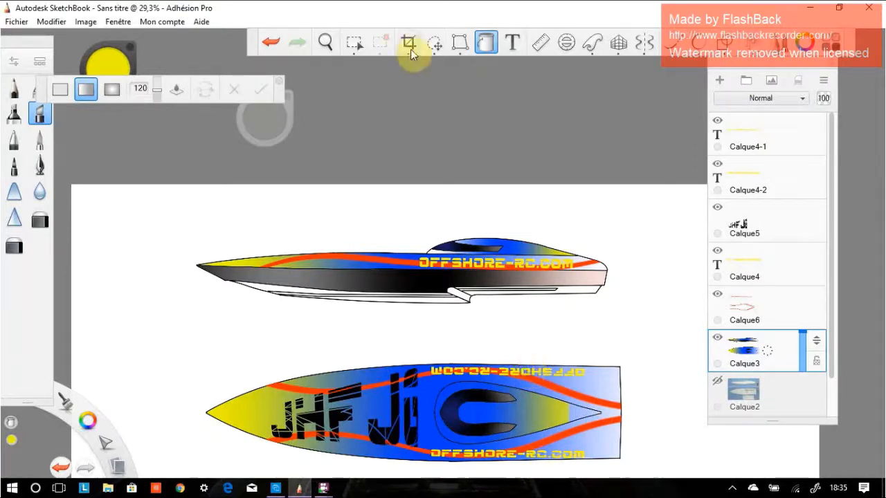
Set the brush colour to white and fill the side view's lowest forward bottom strip with a linear gradient from dark grey to light grey.
left_click(486, 47)
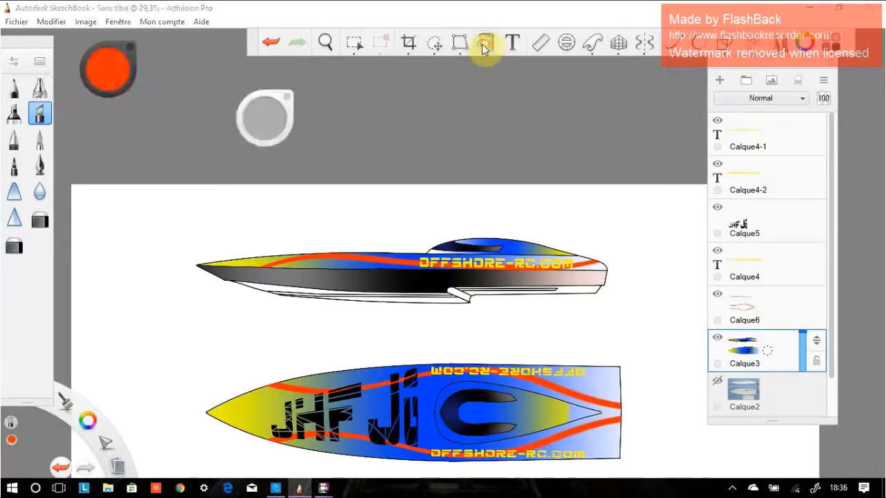
left_click(106, 73)
left_click(102, 60)
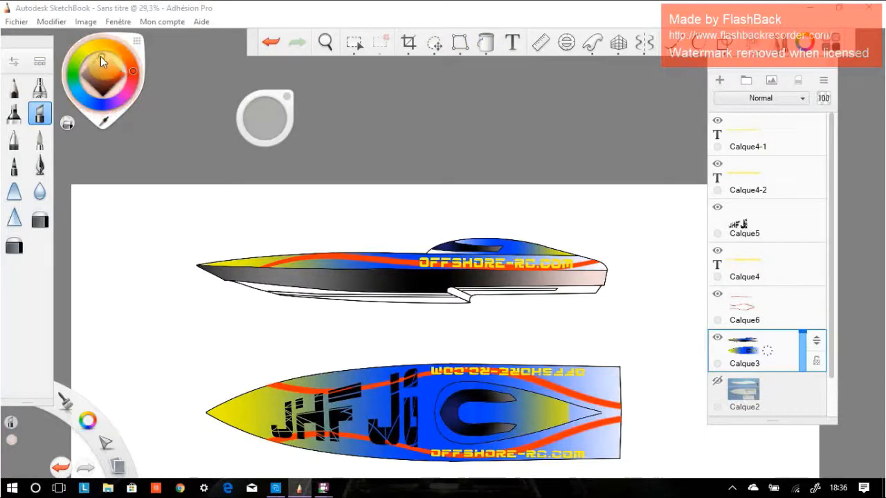
scroll(446, 302, "up", 3)
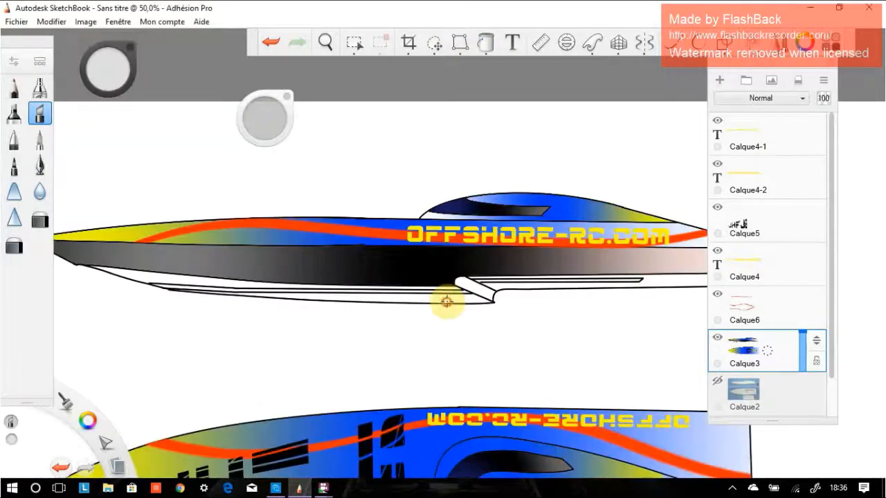
left_click(484, 43)
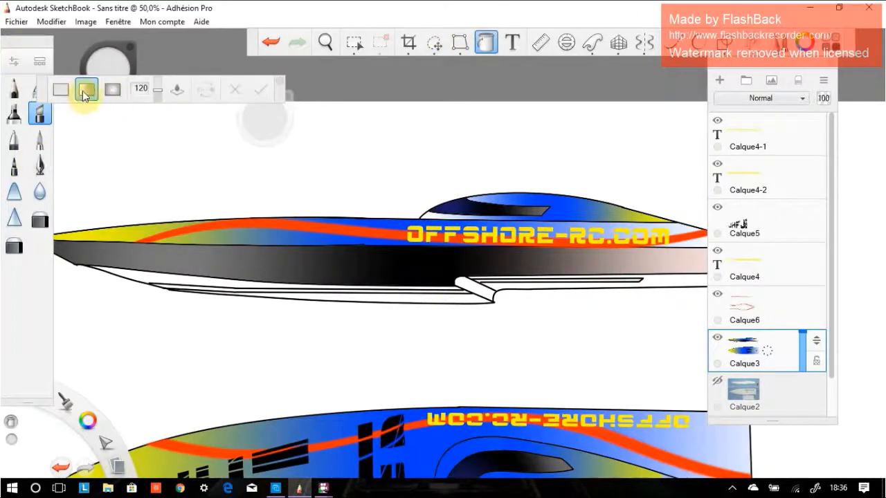
left_click(370, 299)
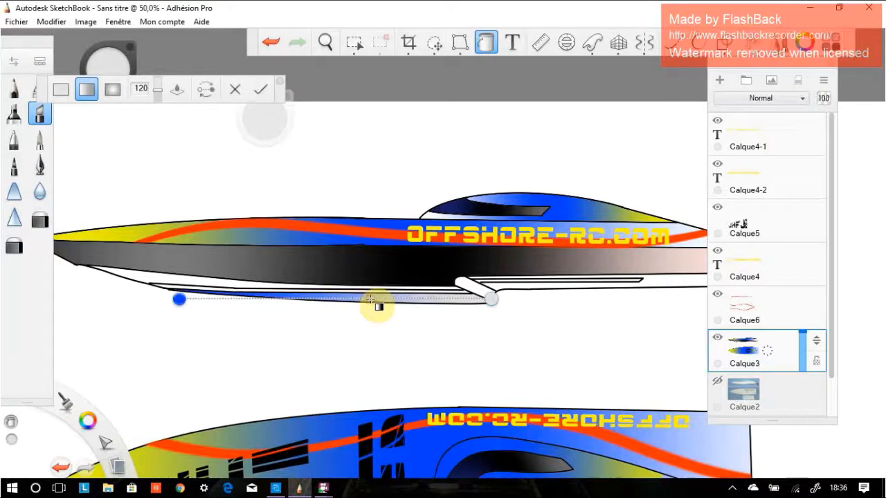
left_click(178, 299)
left_click(154, 303)
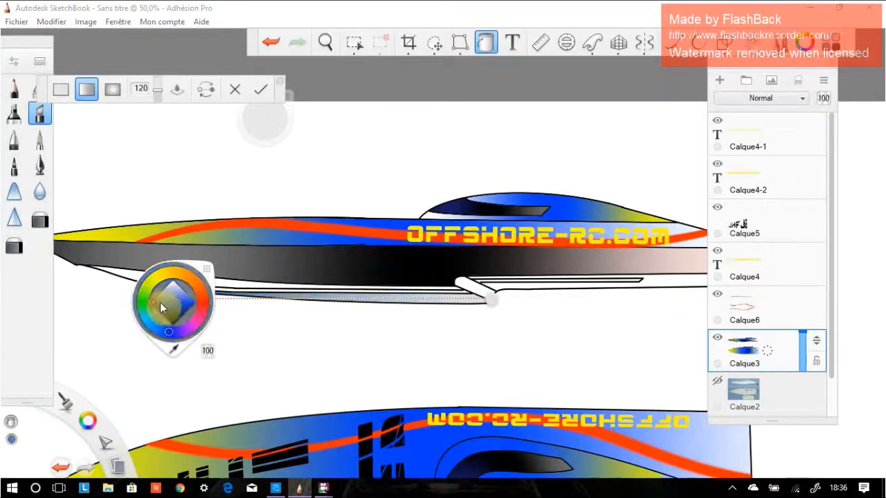
left_click(328, 290)
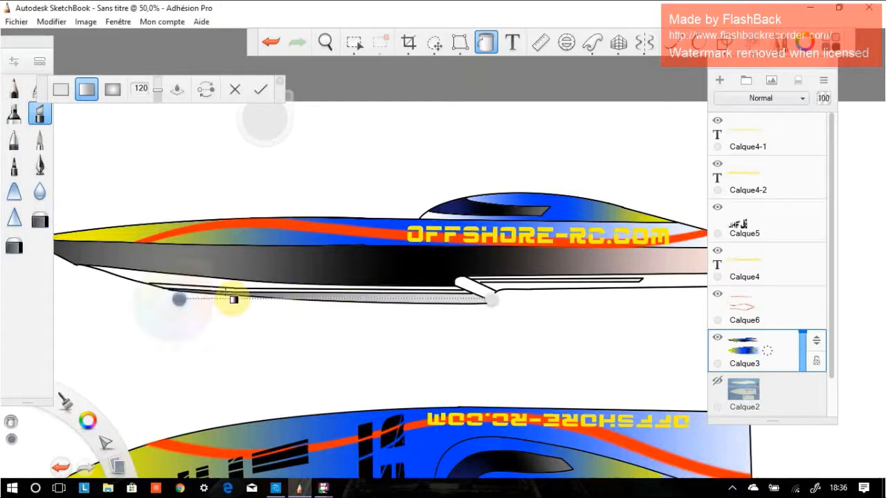
Lighten the gradient on the side view's lowest forward bottom strip to run from light grey to white.
left_click(176, 284)
left_click(492, 302)
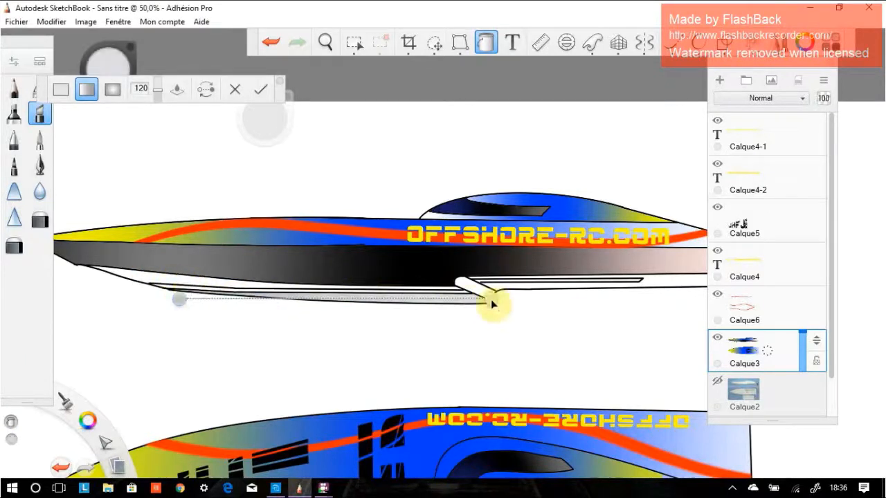
left_click_drag(480, 288, 483, 283)
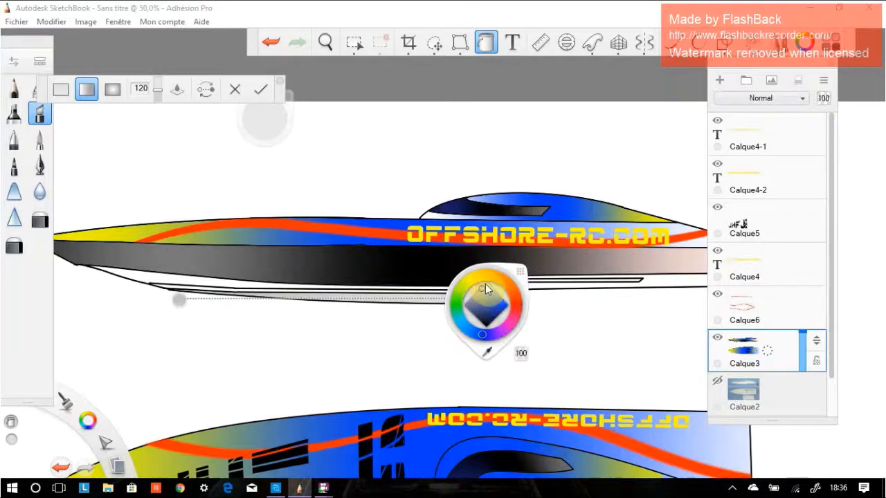
Fill the side view's upper forward bottom area and the rear bottom area behind the step with light grey to white linear gradients.
left_click(230, 282)
left_click(220, 282)
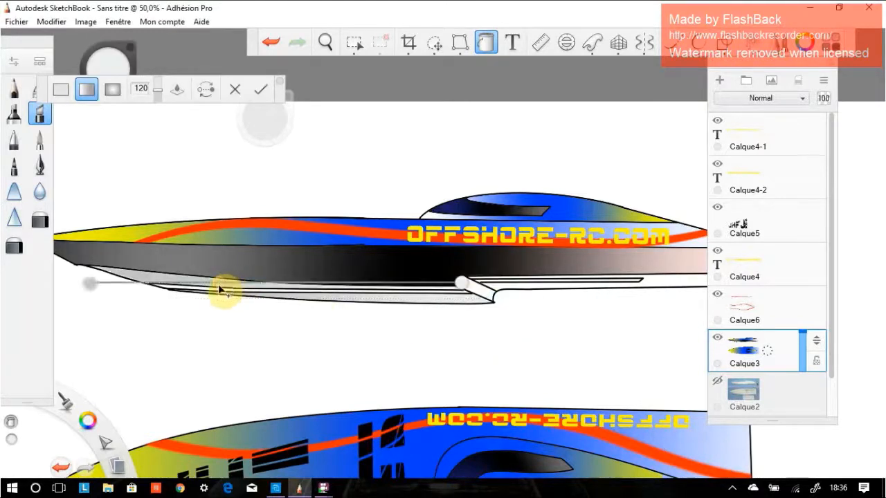
left_click_drag(88, 285, 69, 279)
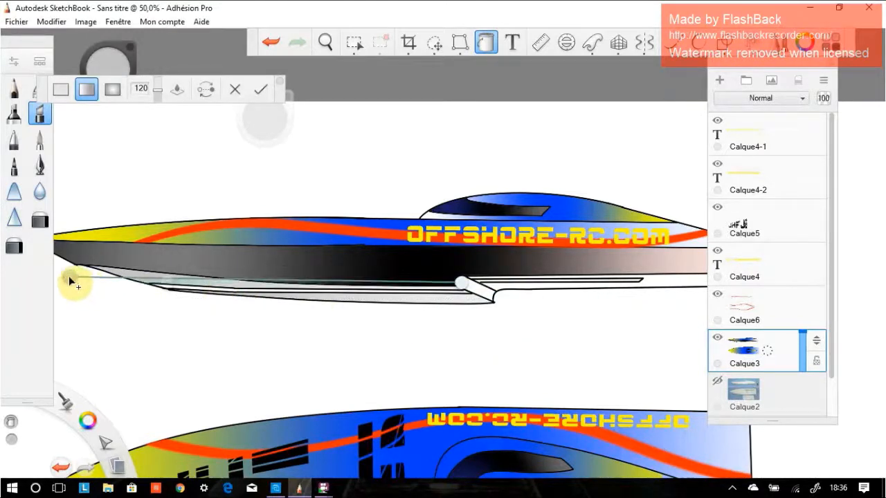
left_click_drag(459, 283, 547, 283)
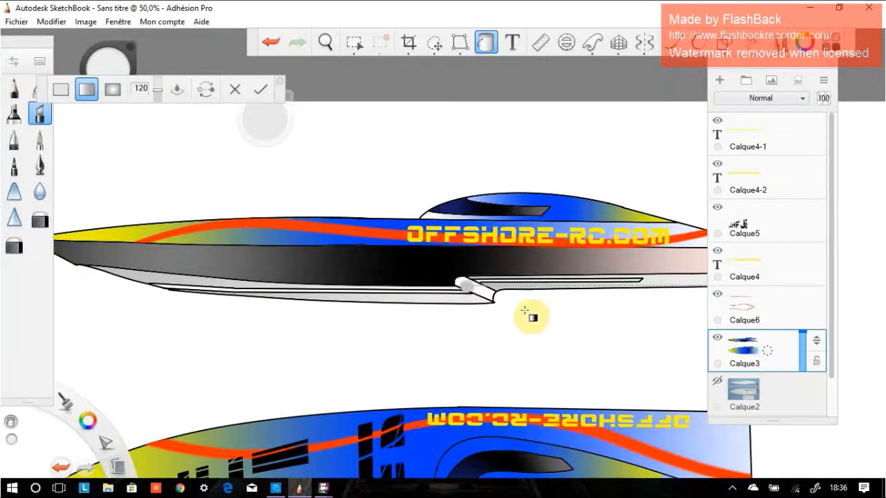
Fill the slanted step piece under the side view with a radial gradient from near-white at its upper end to dark grey, deleting the orange-red stop.
left_click(113, 88)
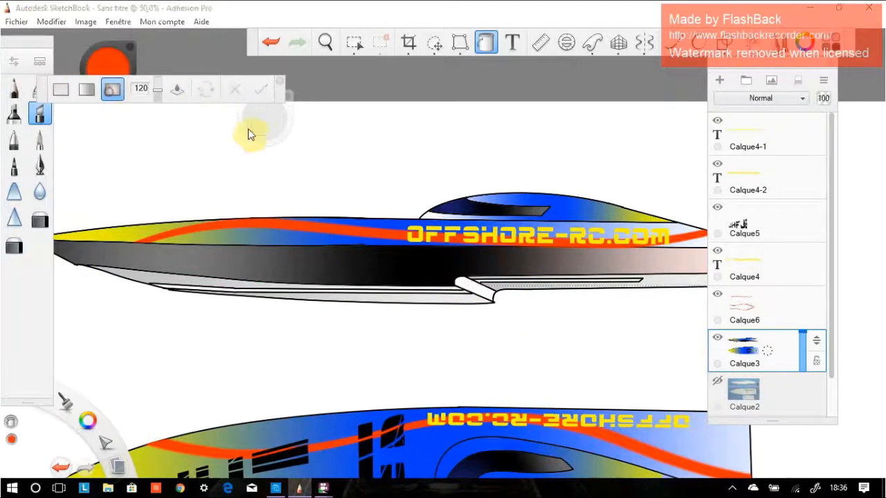
scroll(462, 303, "up", 3)
left_click(486, 269)
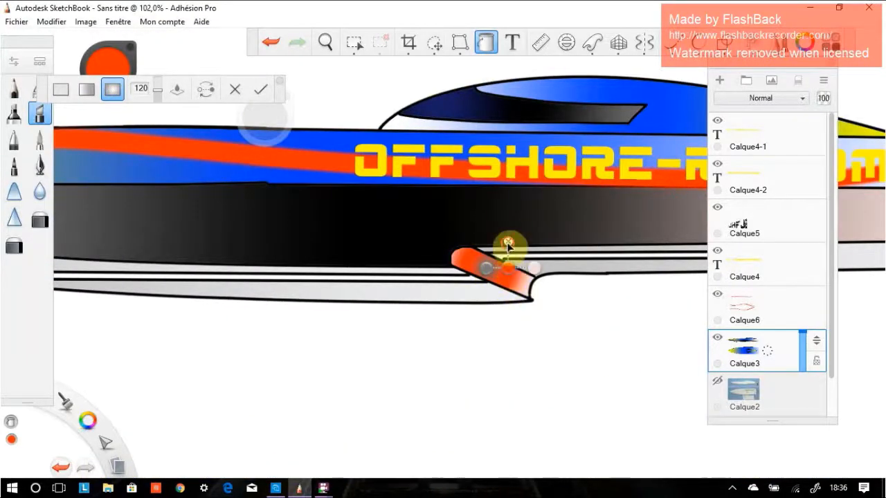
left_click(508, 242)
left_click_drag(482, 272, 448, 250)
left_click(523, 290)
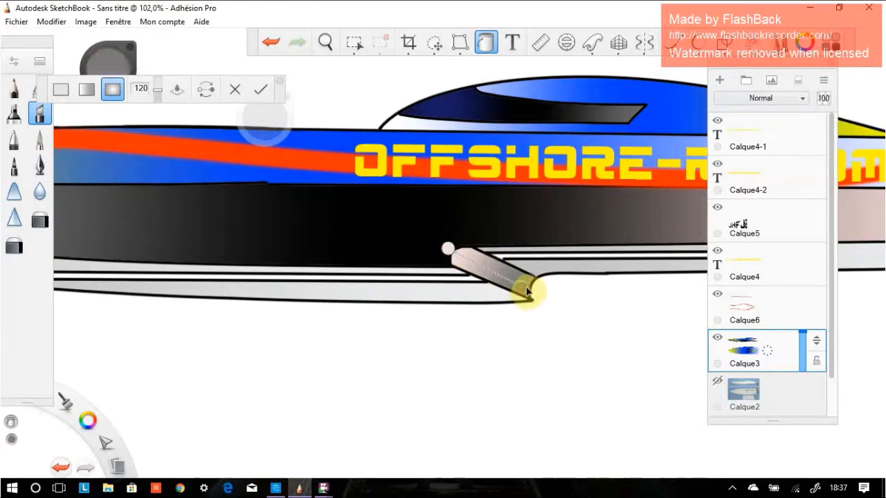
left_click_drag(527, 292, 467, 256)
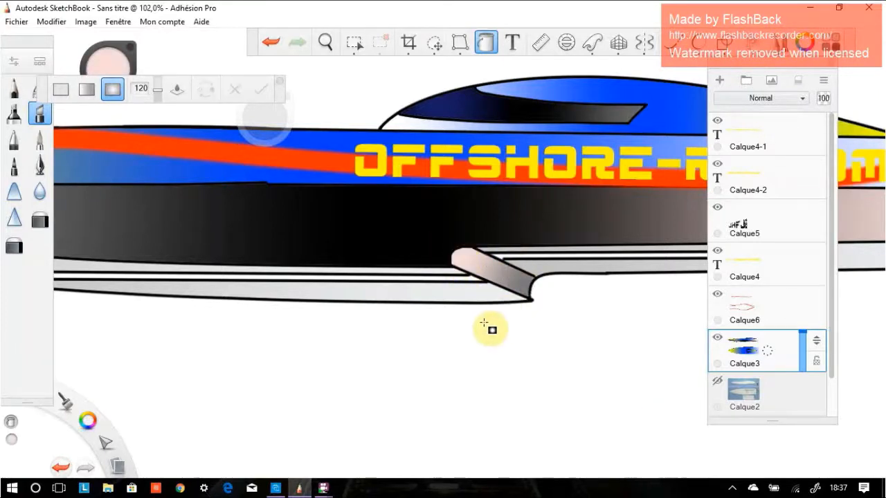
Show the reference photo on Calque2 behind the whole drawing for comparison and hide it again.
scroll(490, 328, "down", 5)
scroll(484, 332, "down", 1)
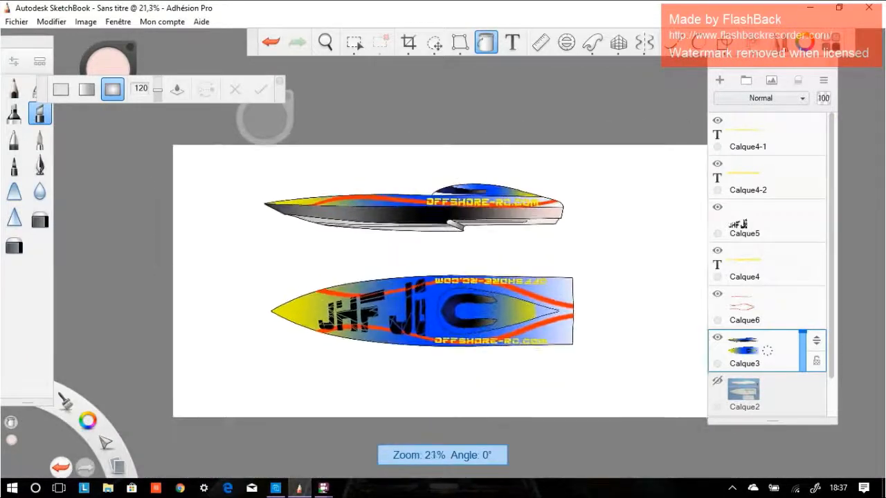
scroll(484, 333, "up", 1)
scroll(418, 263, "down", 1)
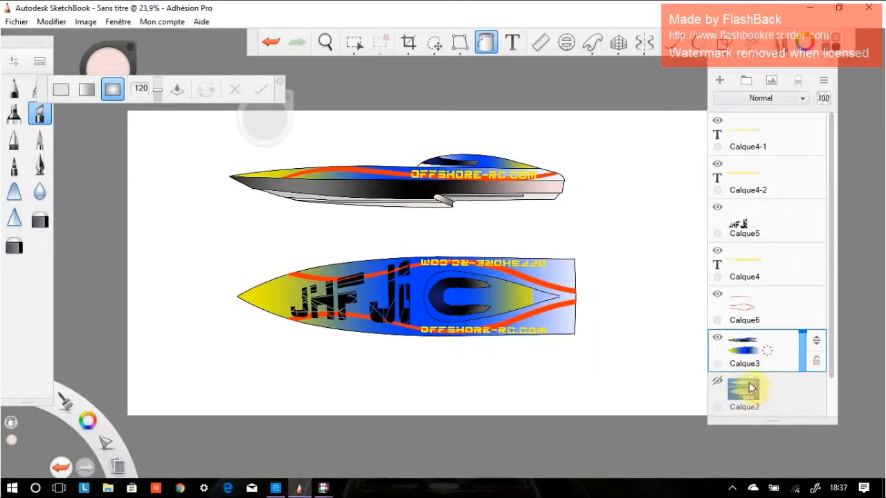
left_click(717, 380)
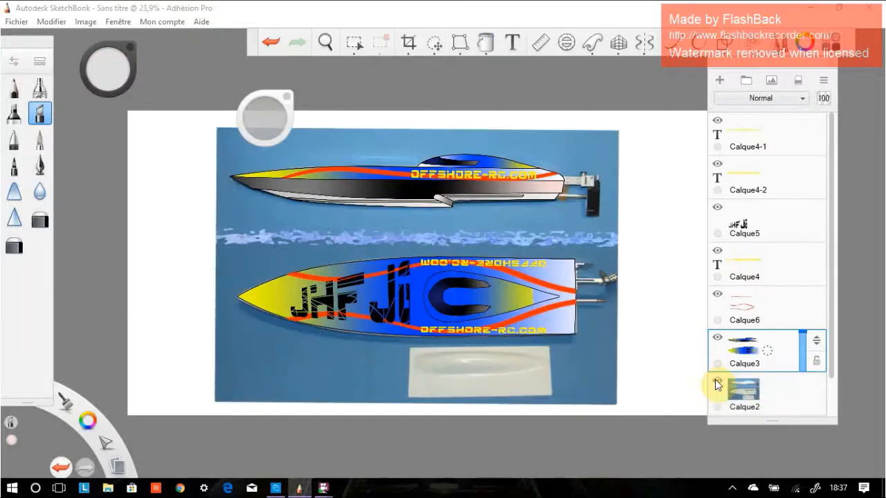
left_click(717, 382)
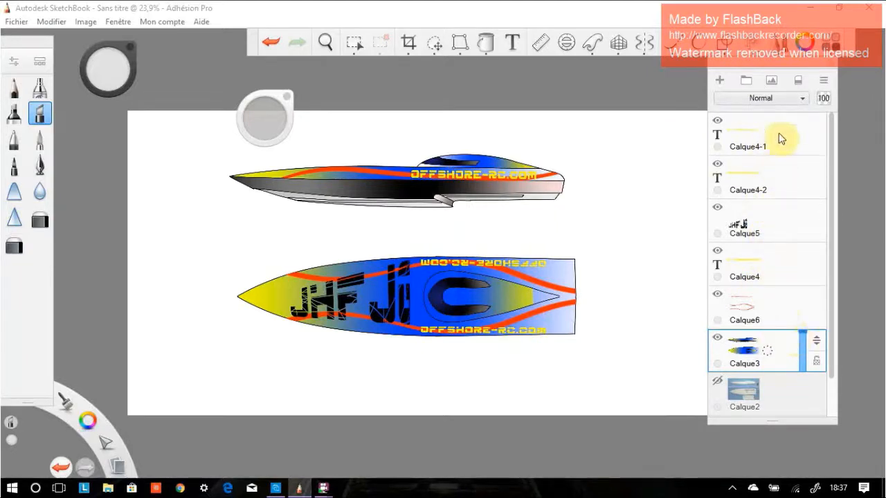
left_click(15, 23)
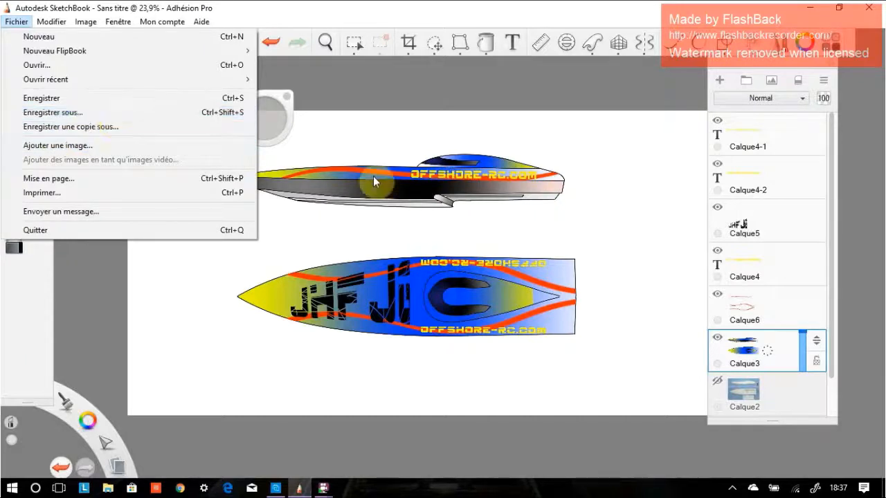
Convert the three text layers Calque4-1, Calque4-2 and Calque4 into regular paint layers.
left_click(787, 139)
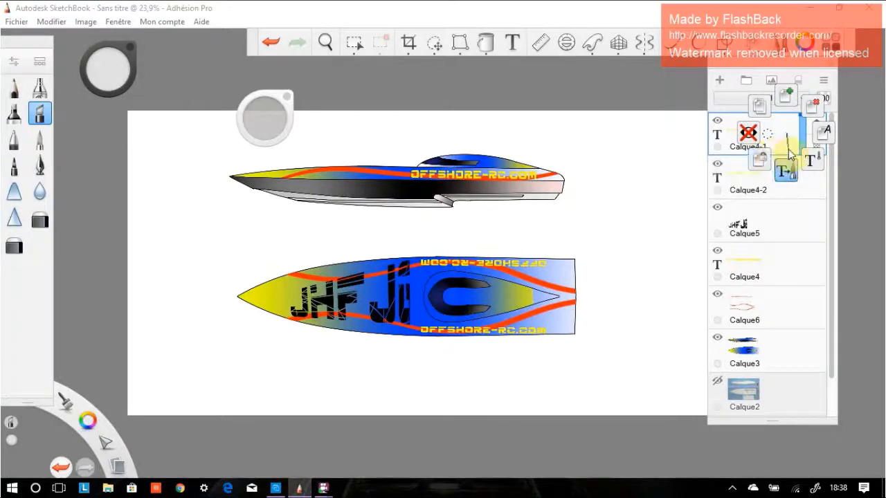
left_click(785, 169)
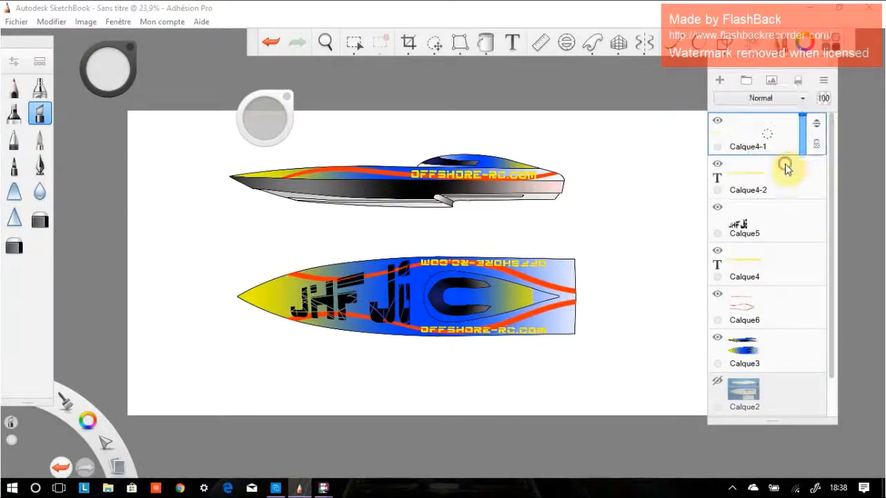
left_click(785, 174)
left_click(782, 213)
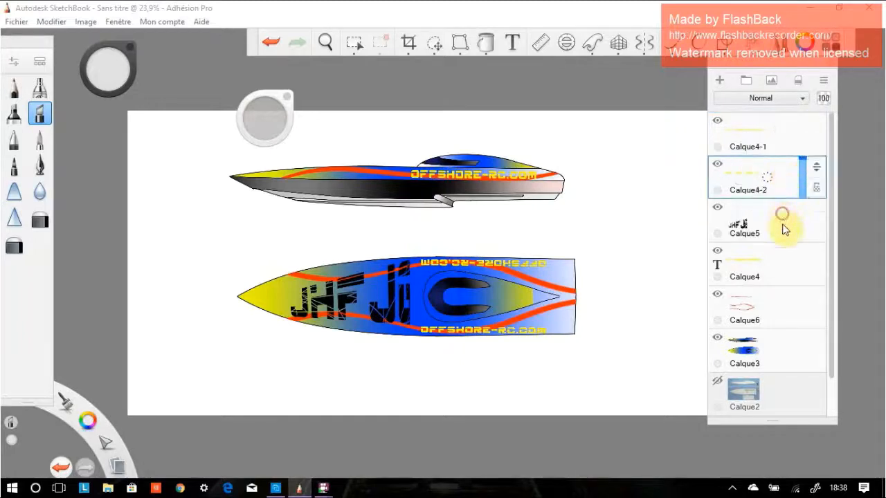
left_click(786, 267)
left_click(784, 306)
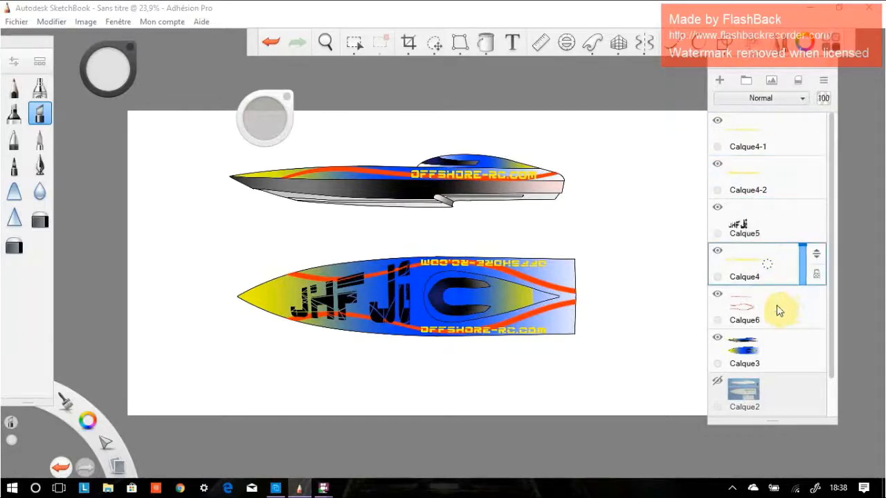
Merge all the layers into a single layer, accepting the loss of the hidden Calque2 photo.
left_click(780, 142)
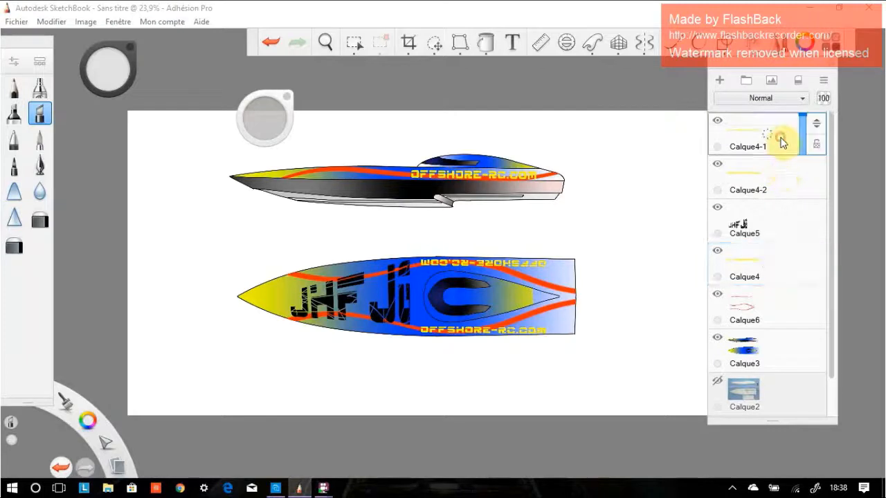
left_click(780, 142)
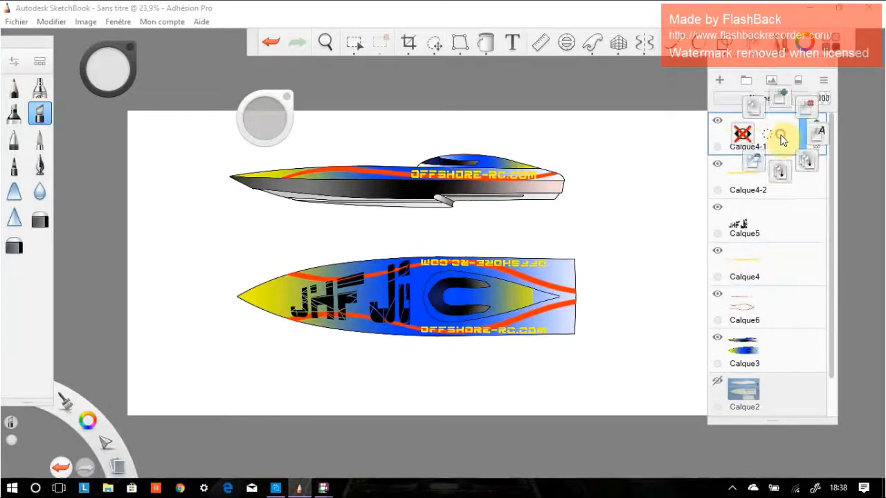
left_click(807, 165)
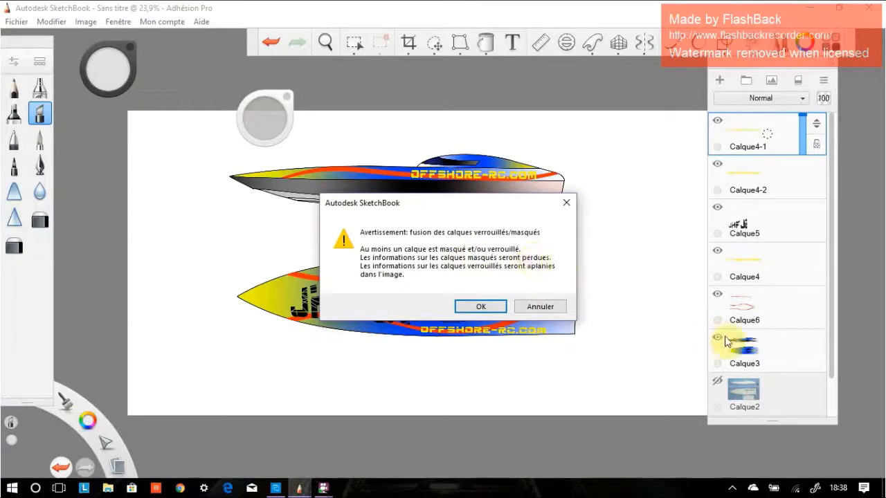
key("Return")
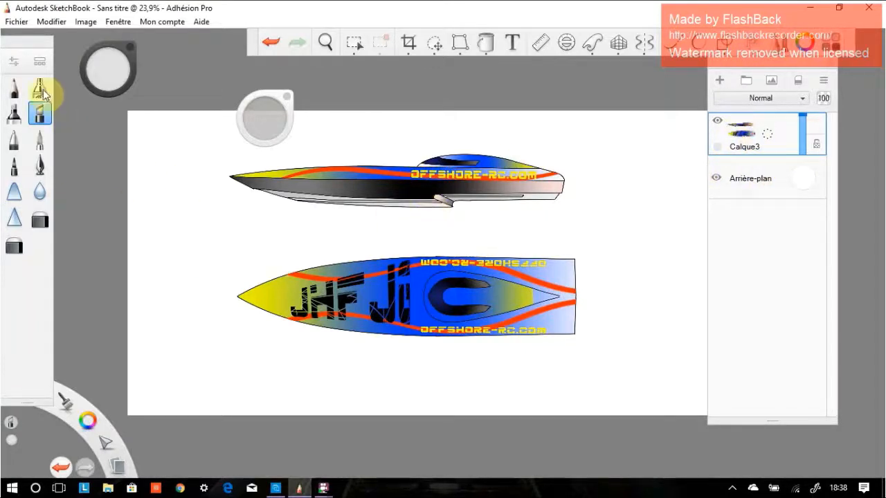
Try a diagonal eraser stroke across the side-view boat on the merged layer and undo it.
left_click(40, 220)
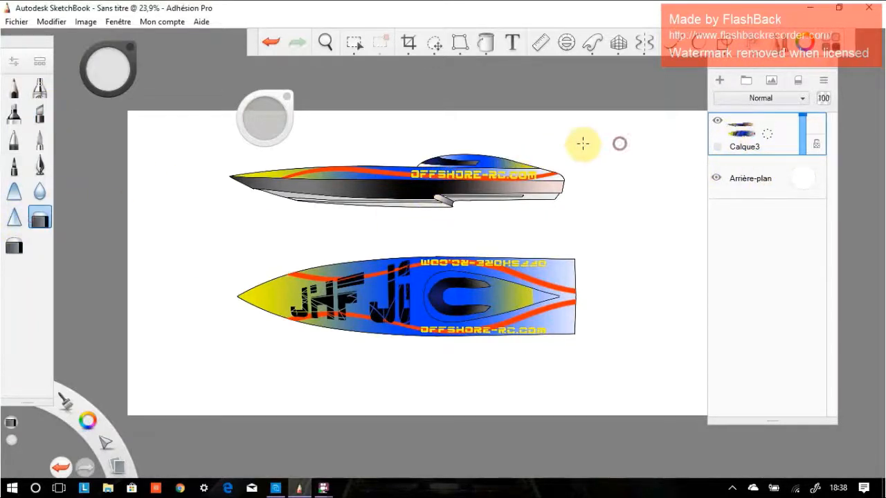
left_click_drag(619, 144, 215, 209)
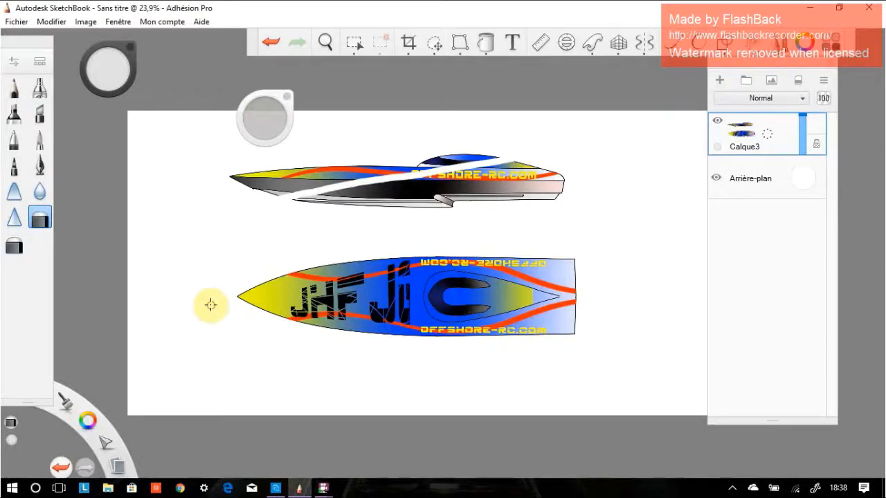
key("ctrl+z")
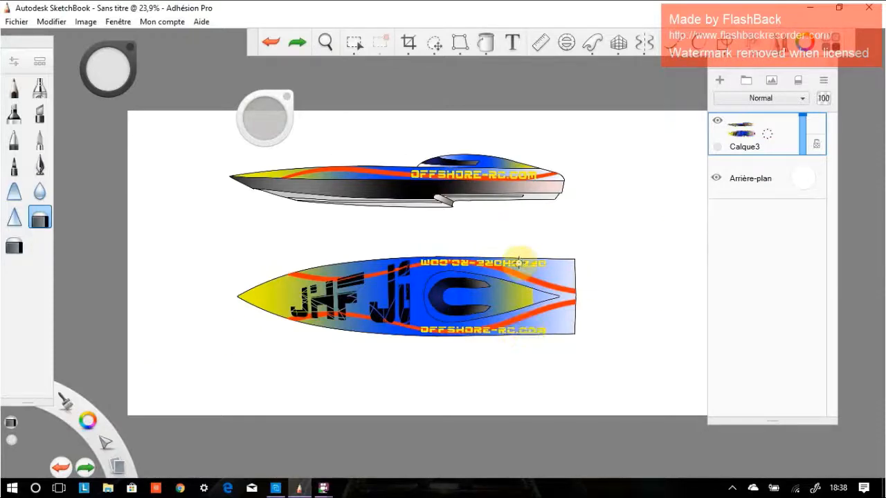
Hide the brush and colour pucks and all the tool palettes to present both boat views unobstructed.
scroll(519, 259, "up", 3)
scroll(521, 260, "down", 1)
scroll(520, 261, "down", 1)
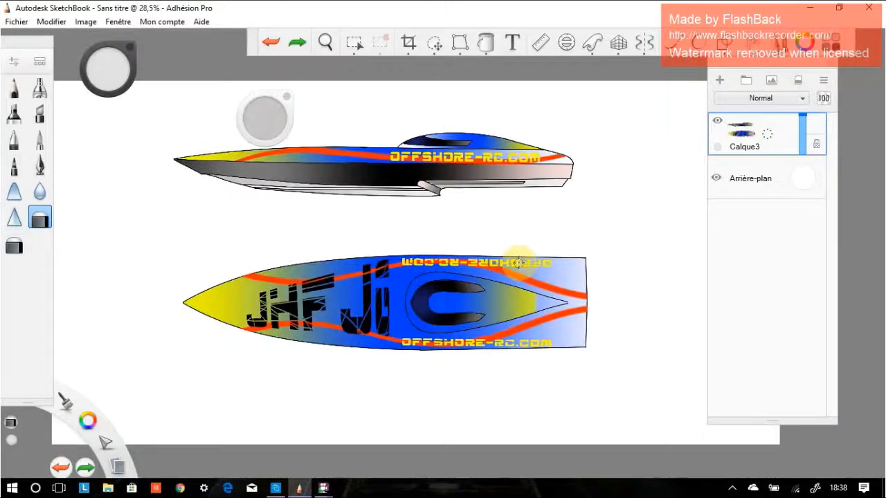
left_click(285, 96)
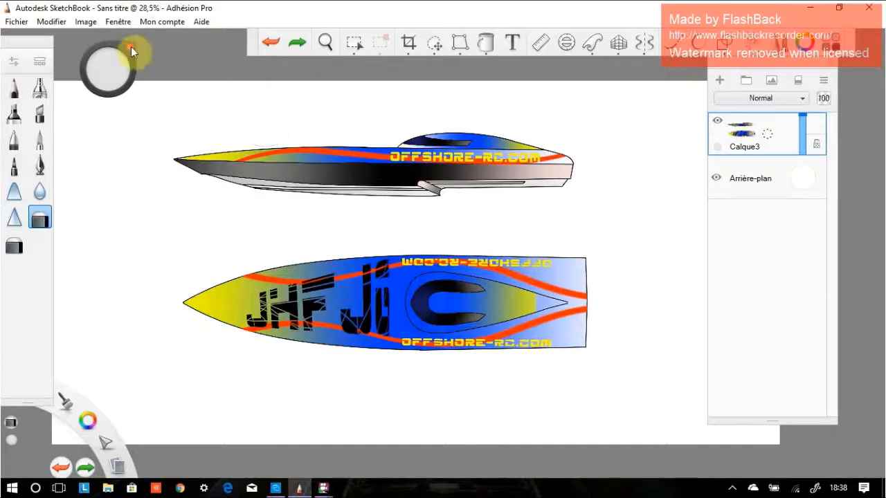
left_click(129, 47)
scroll(338, 187, "up", 3)
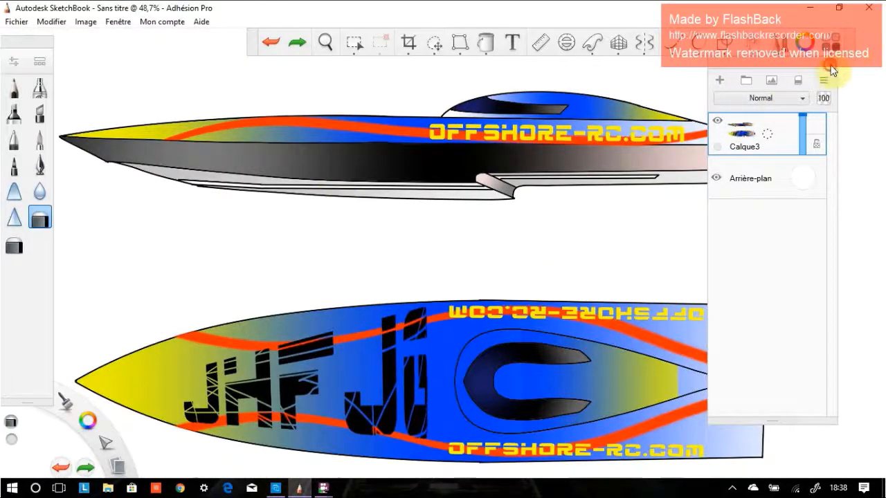
key("Tab")
scroll(701, 283, "down", 1)
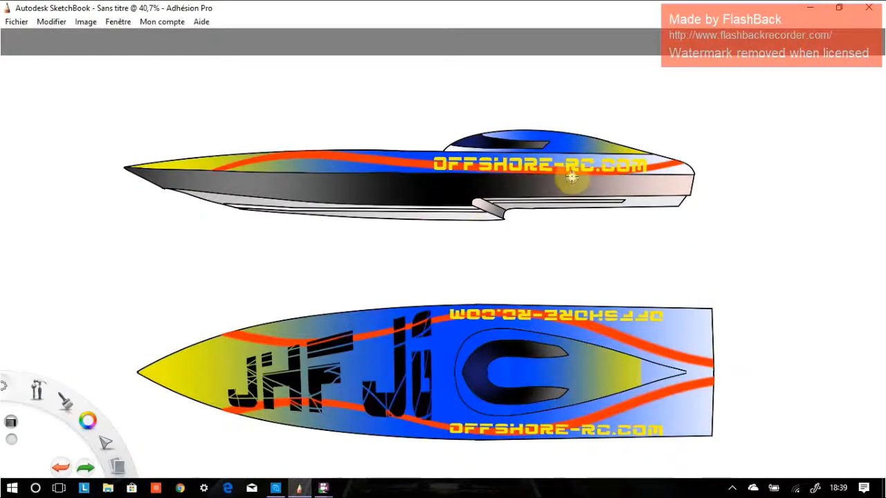